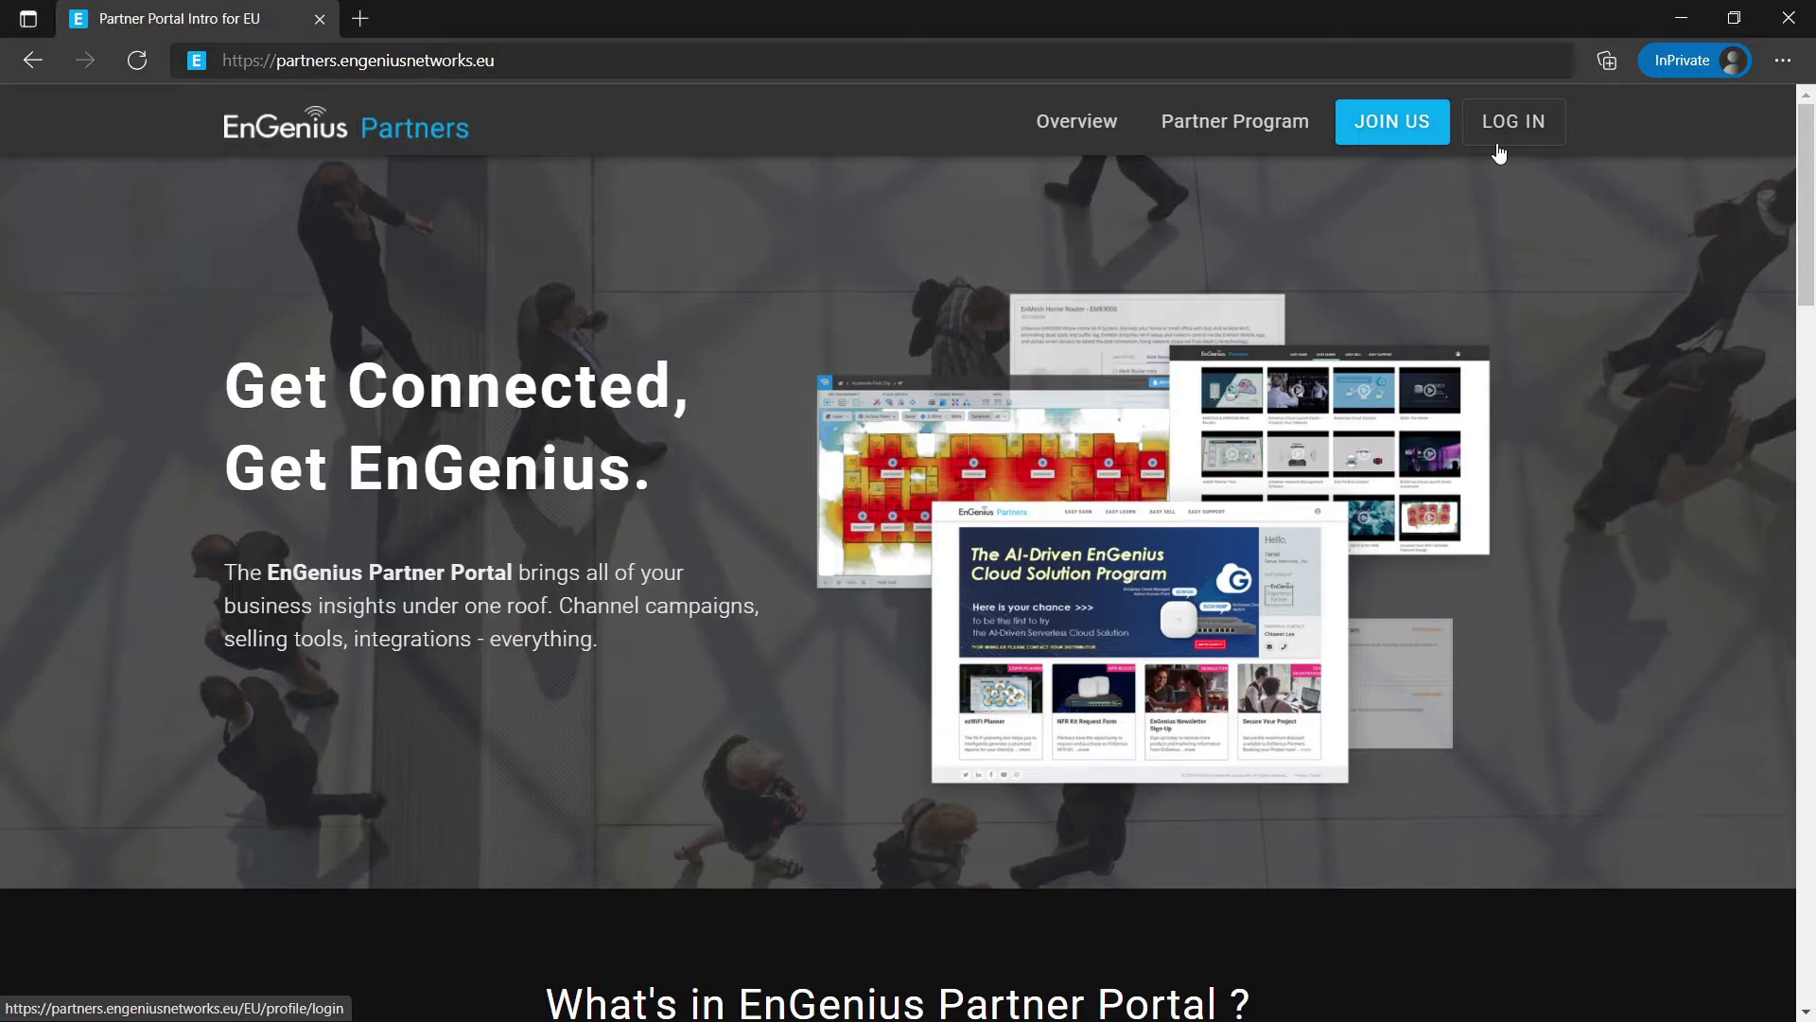
- Sign in to the EnGenius Partner Portal with the saved login and open the EASY SELL tools
{"action": "left_click", "coordinate": [1499, 149]}
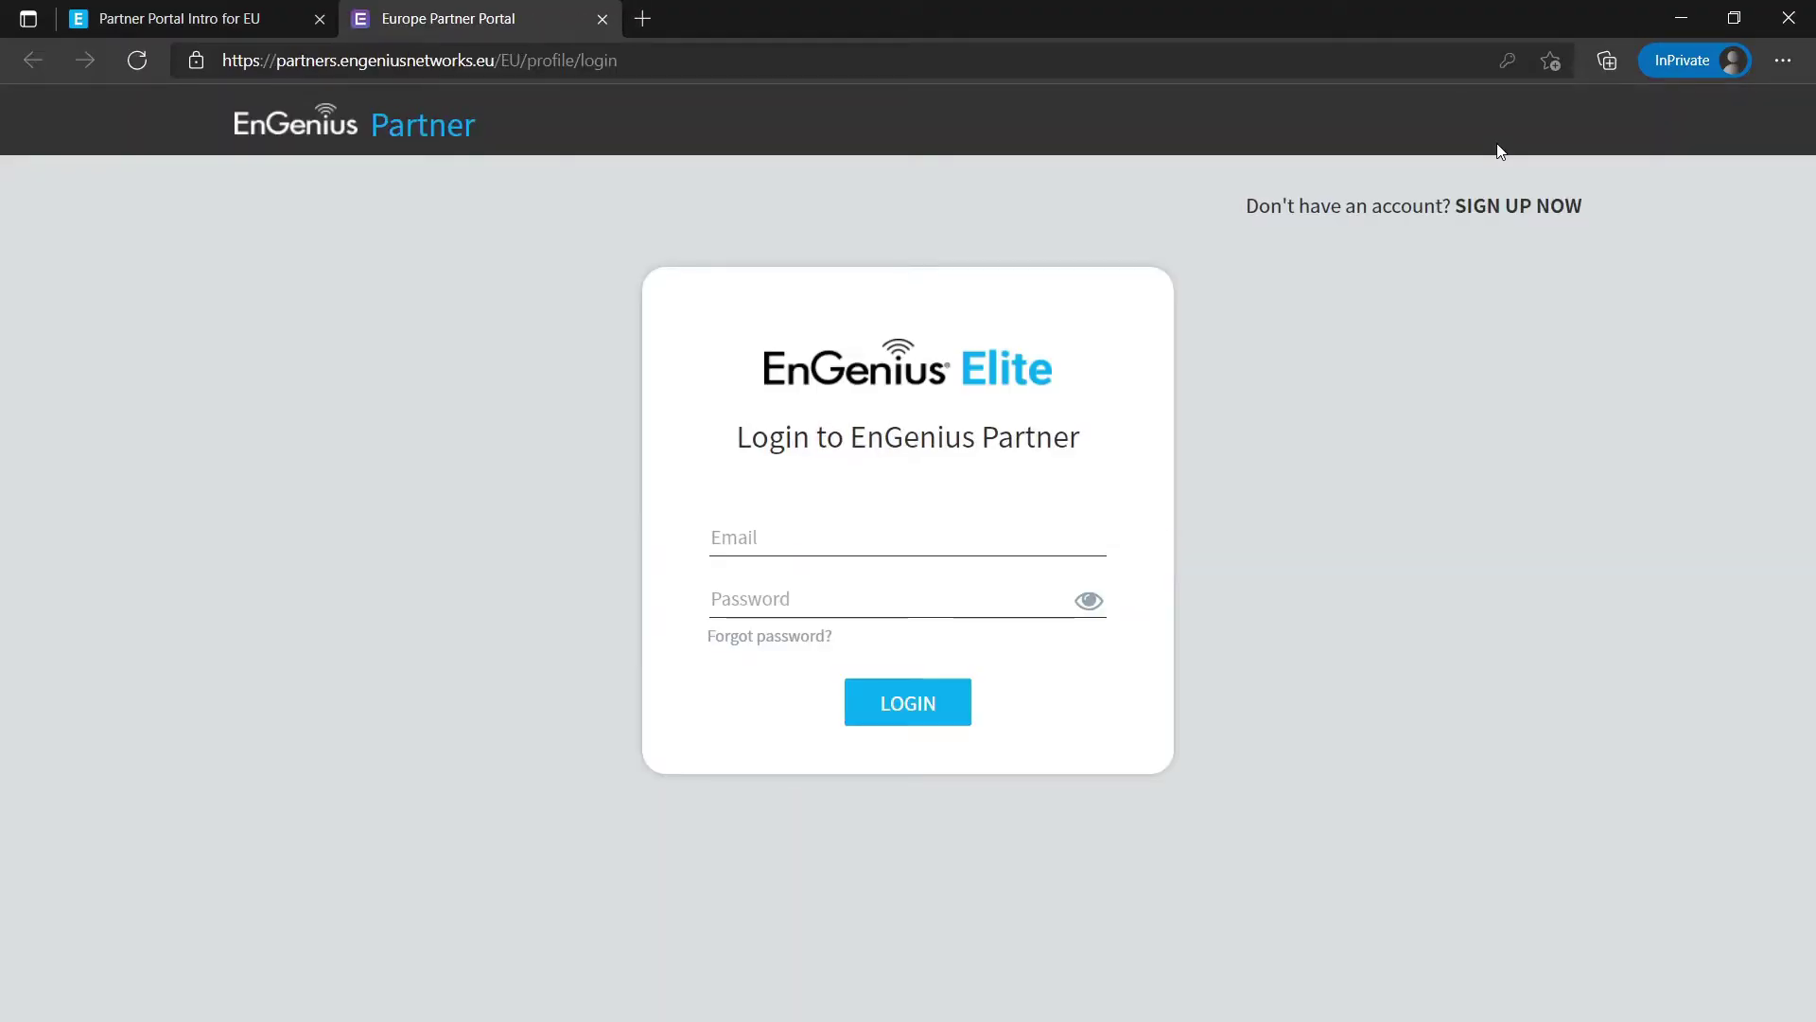
{"action": "left_click", "coordinate": [837, 524]}
{"action": "left_click", "coordinate": [809, 606]}
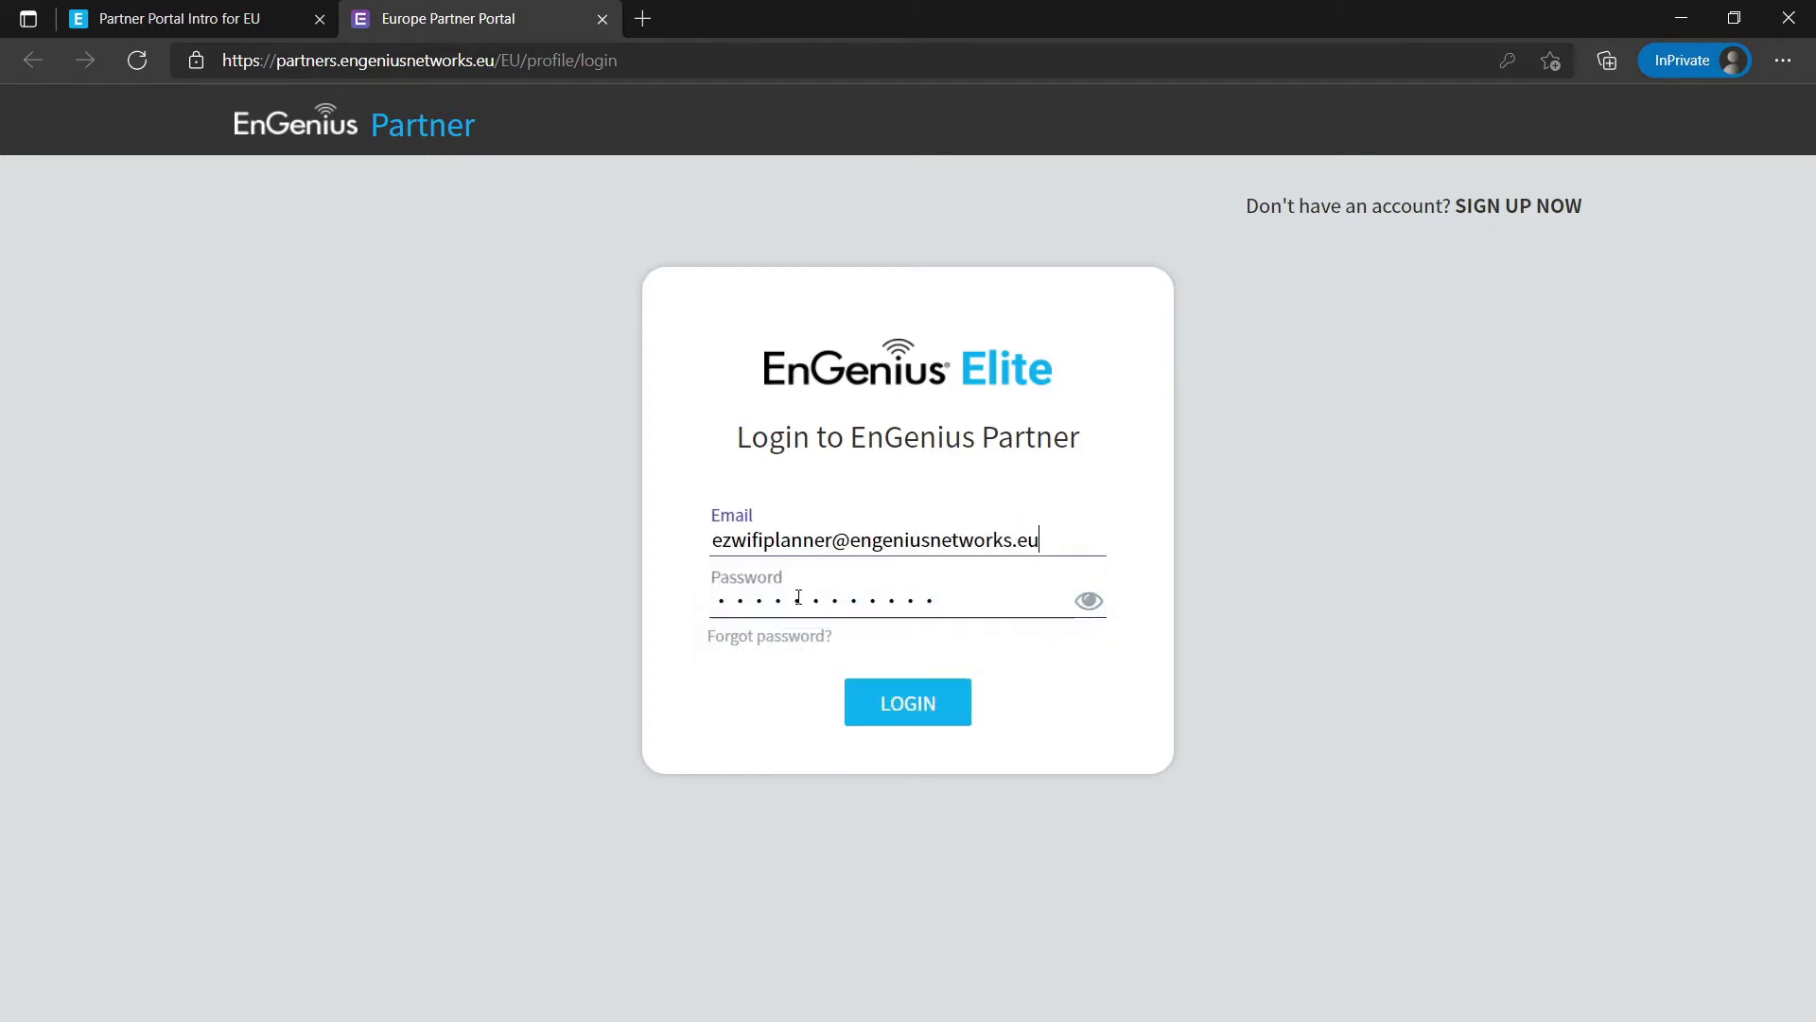
{"action": "left_click", "coordinate": [895, 711]}
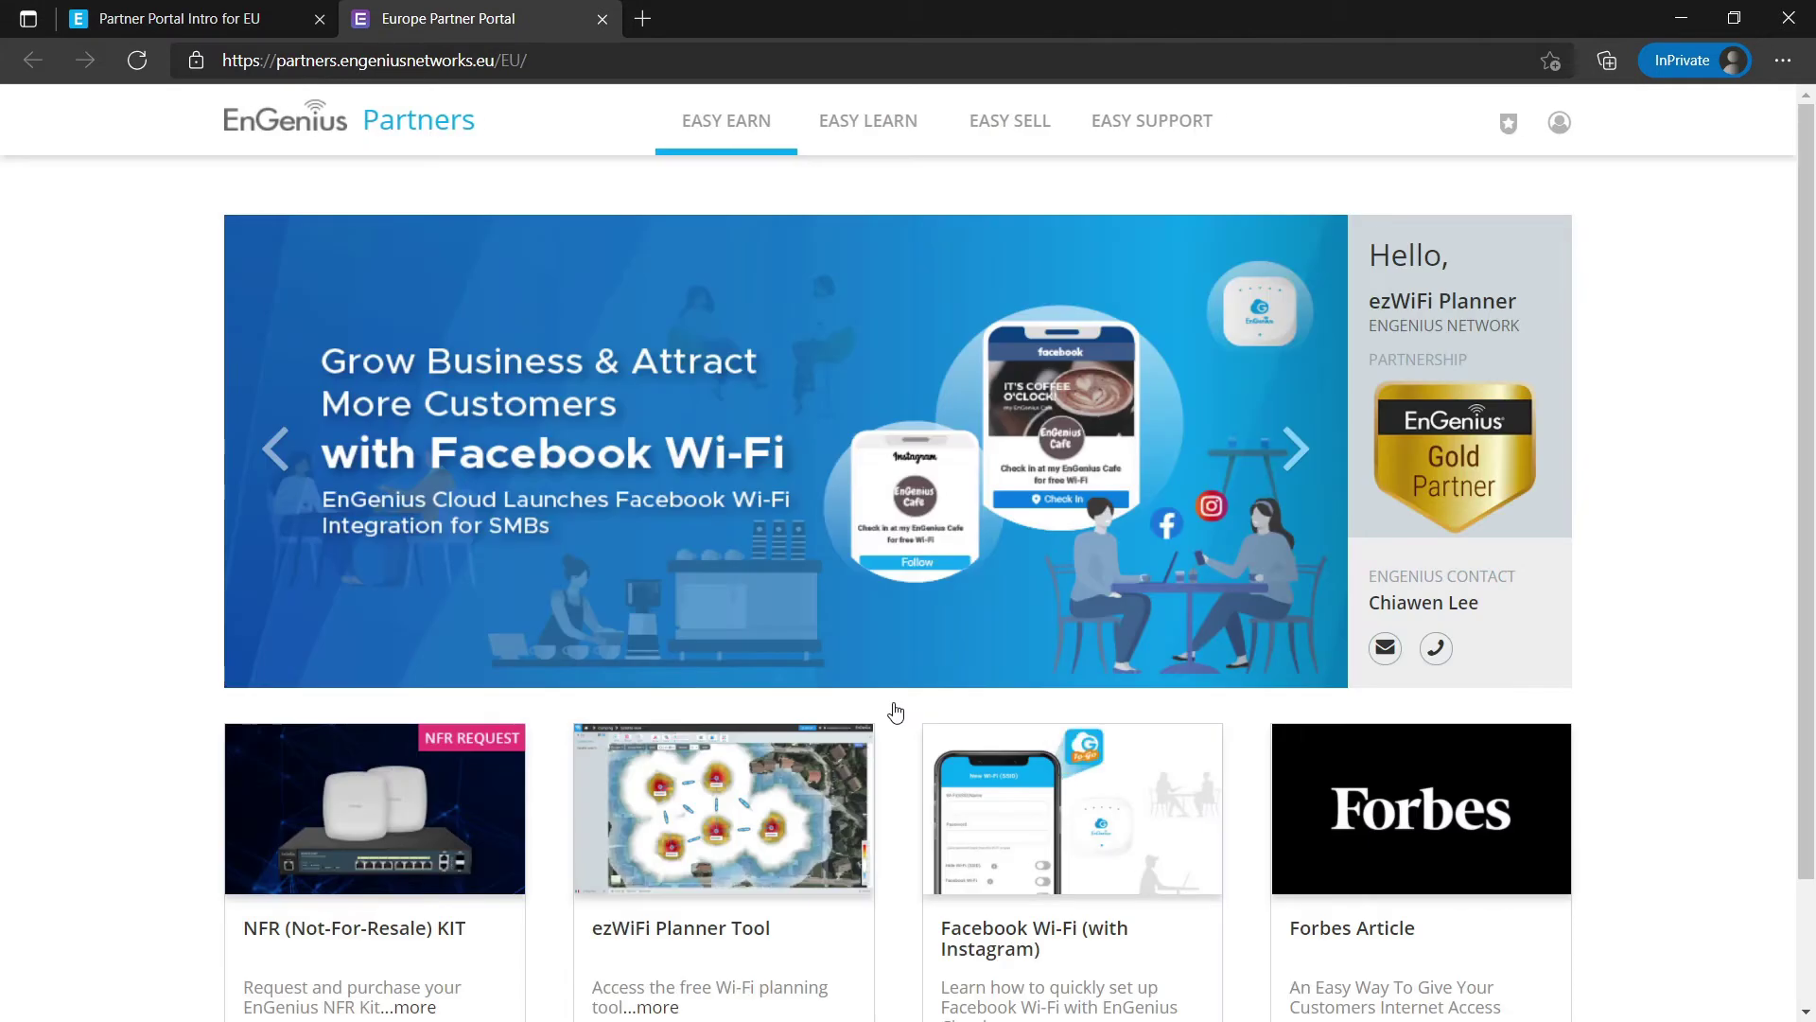
{"action": "left_click", "coordinate": [989, 123]}
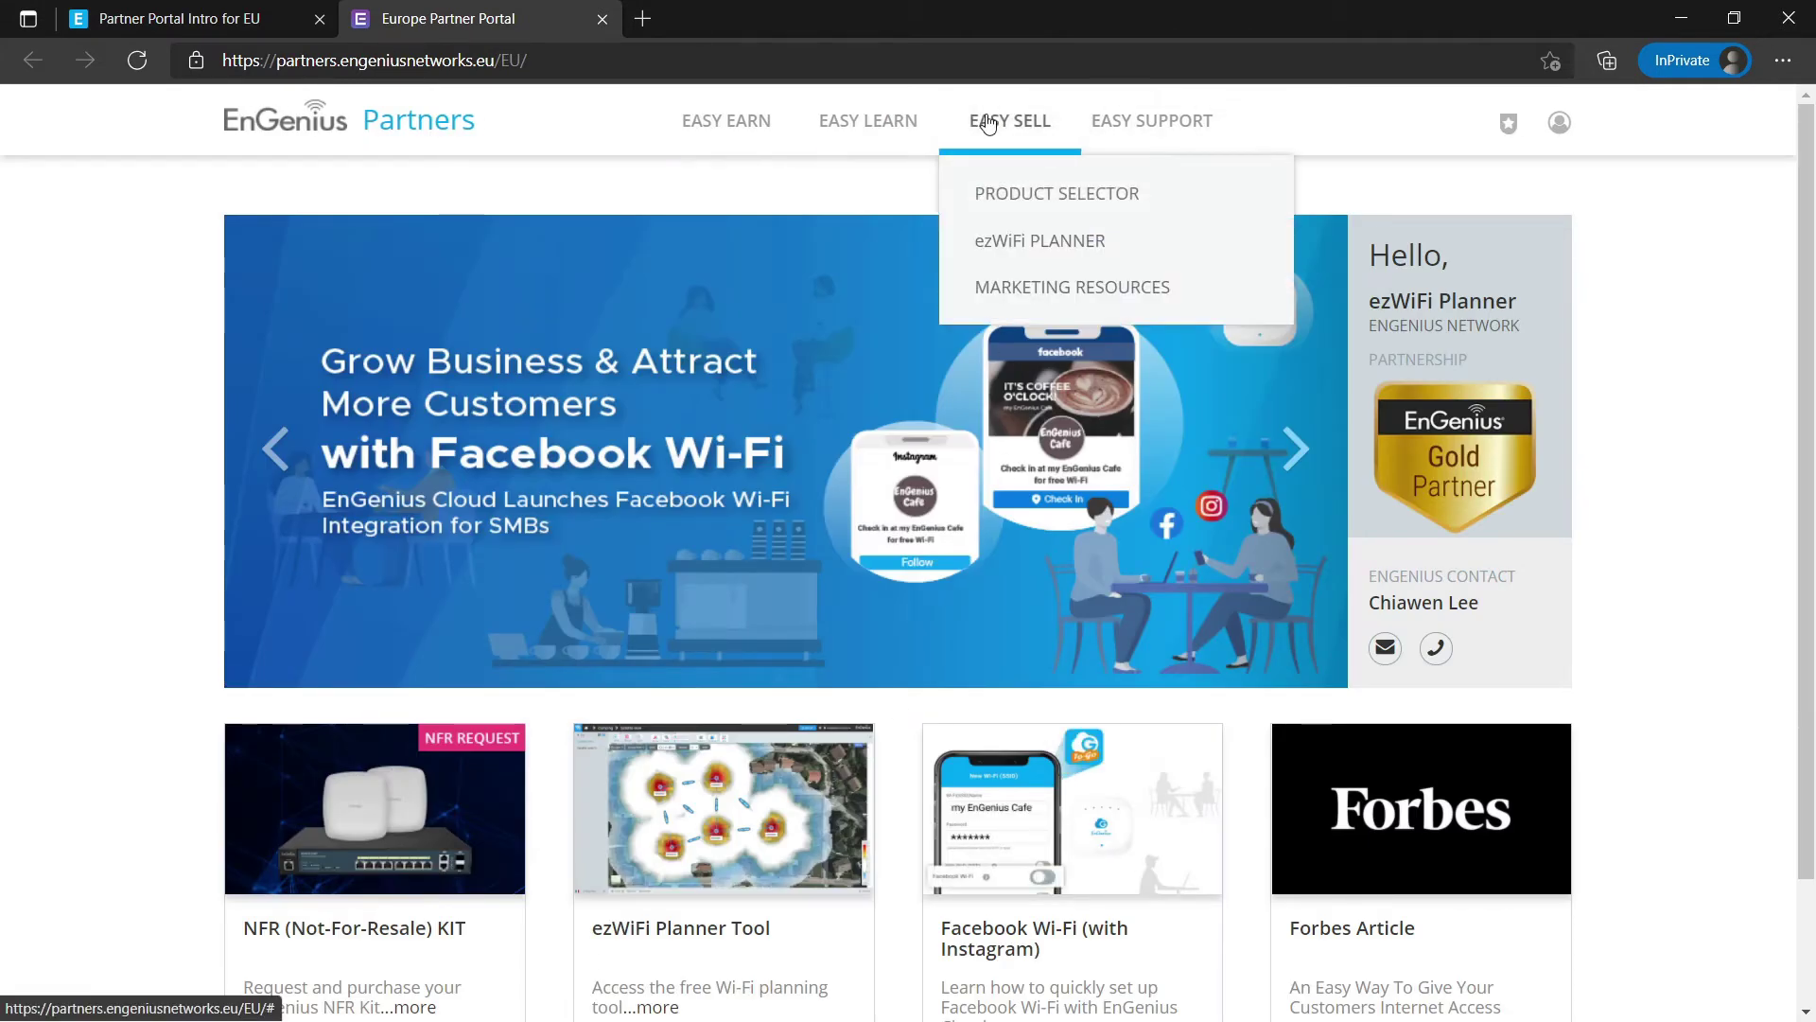
- Launch ezWiFi Planner and start a new project named 'Just another project'
{"action": "left_click", "coordinate": [1041, 242]}
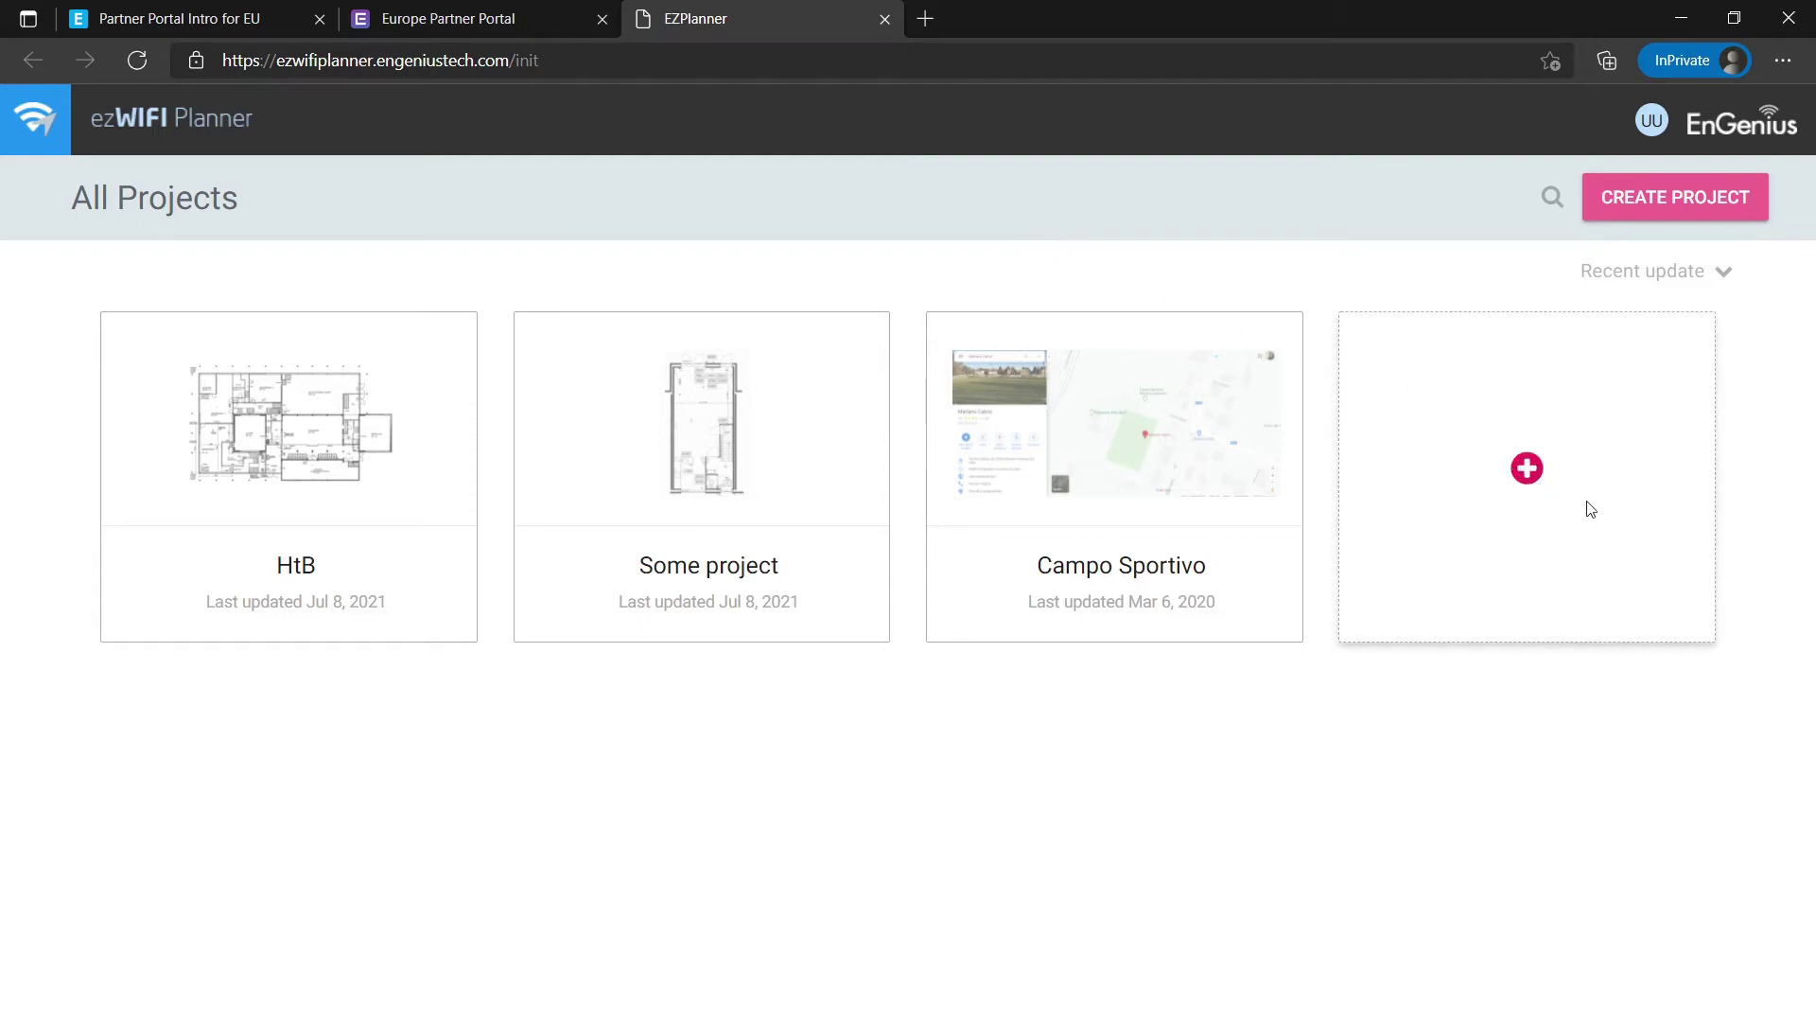
{"action": "left_click", "coordinate": [1532, 467]}
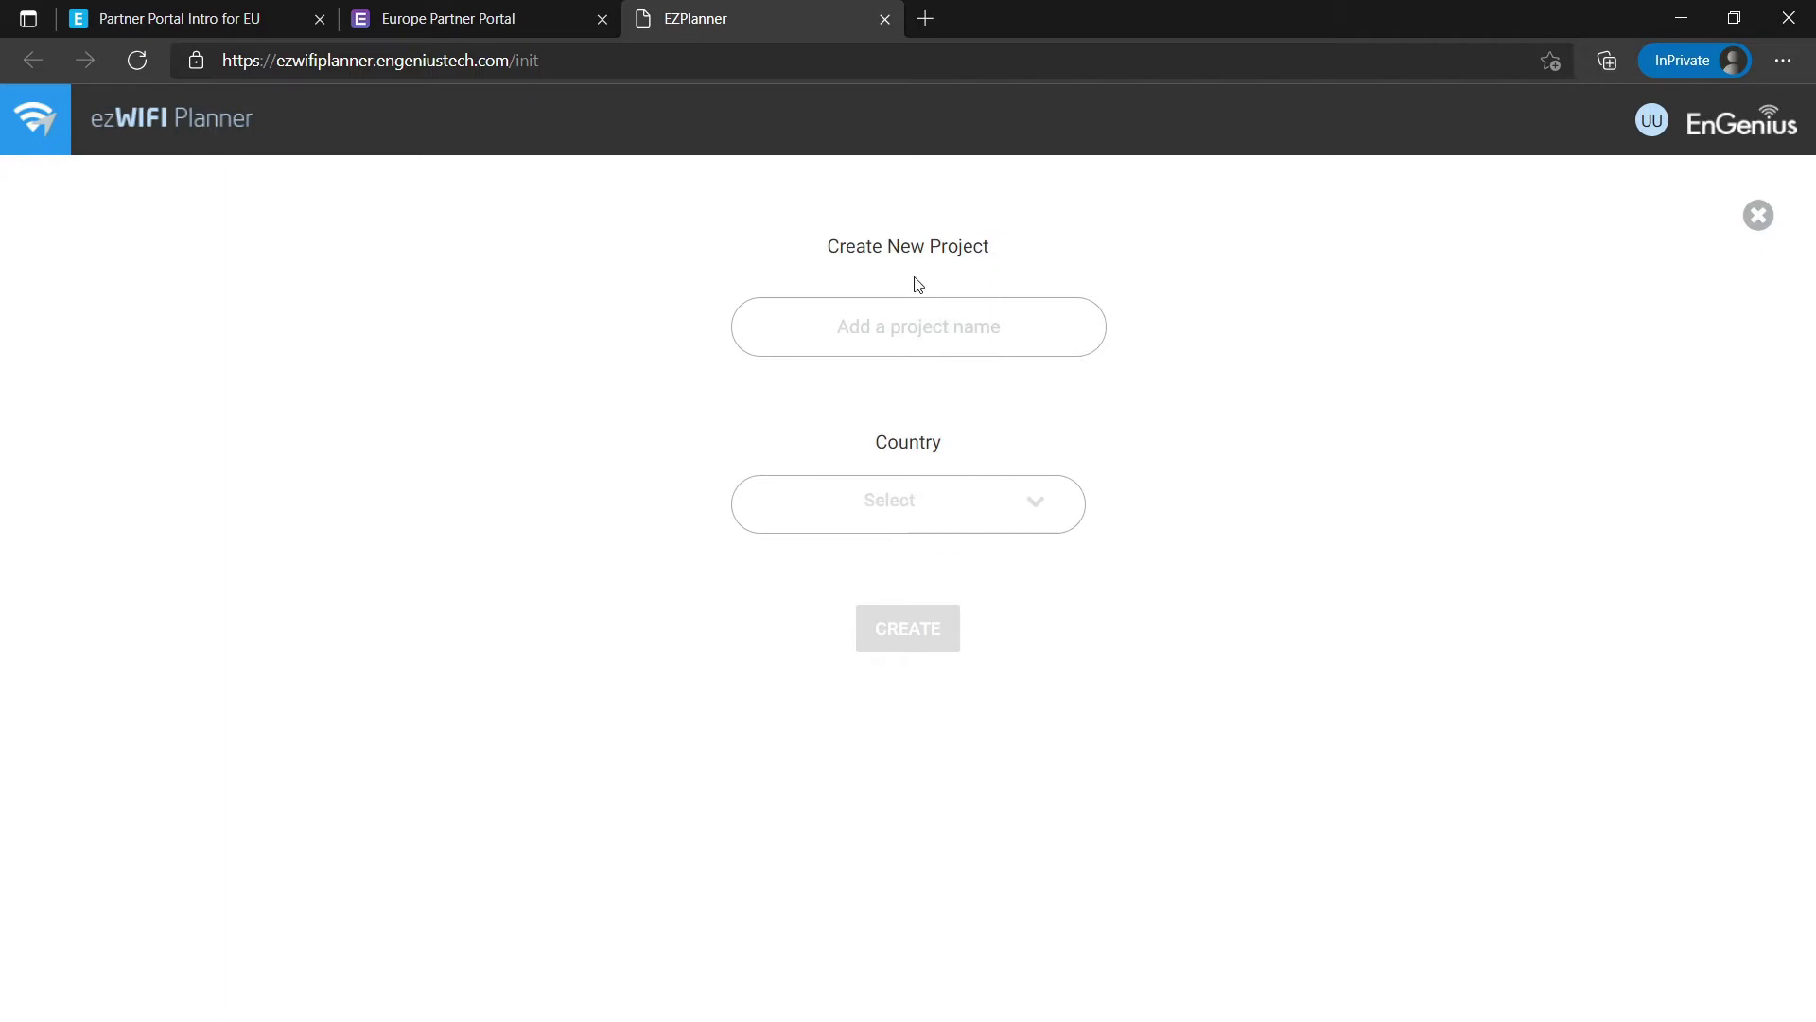
{"action": "left_click", "coordinate": [855, 320]}
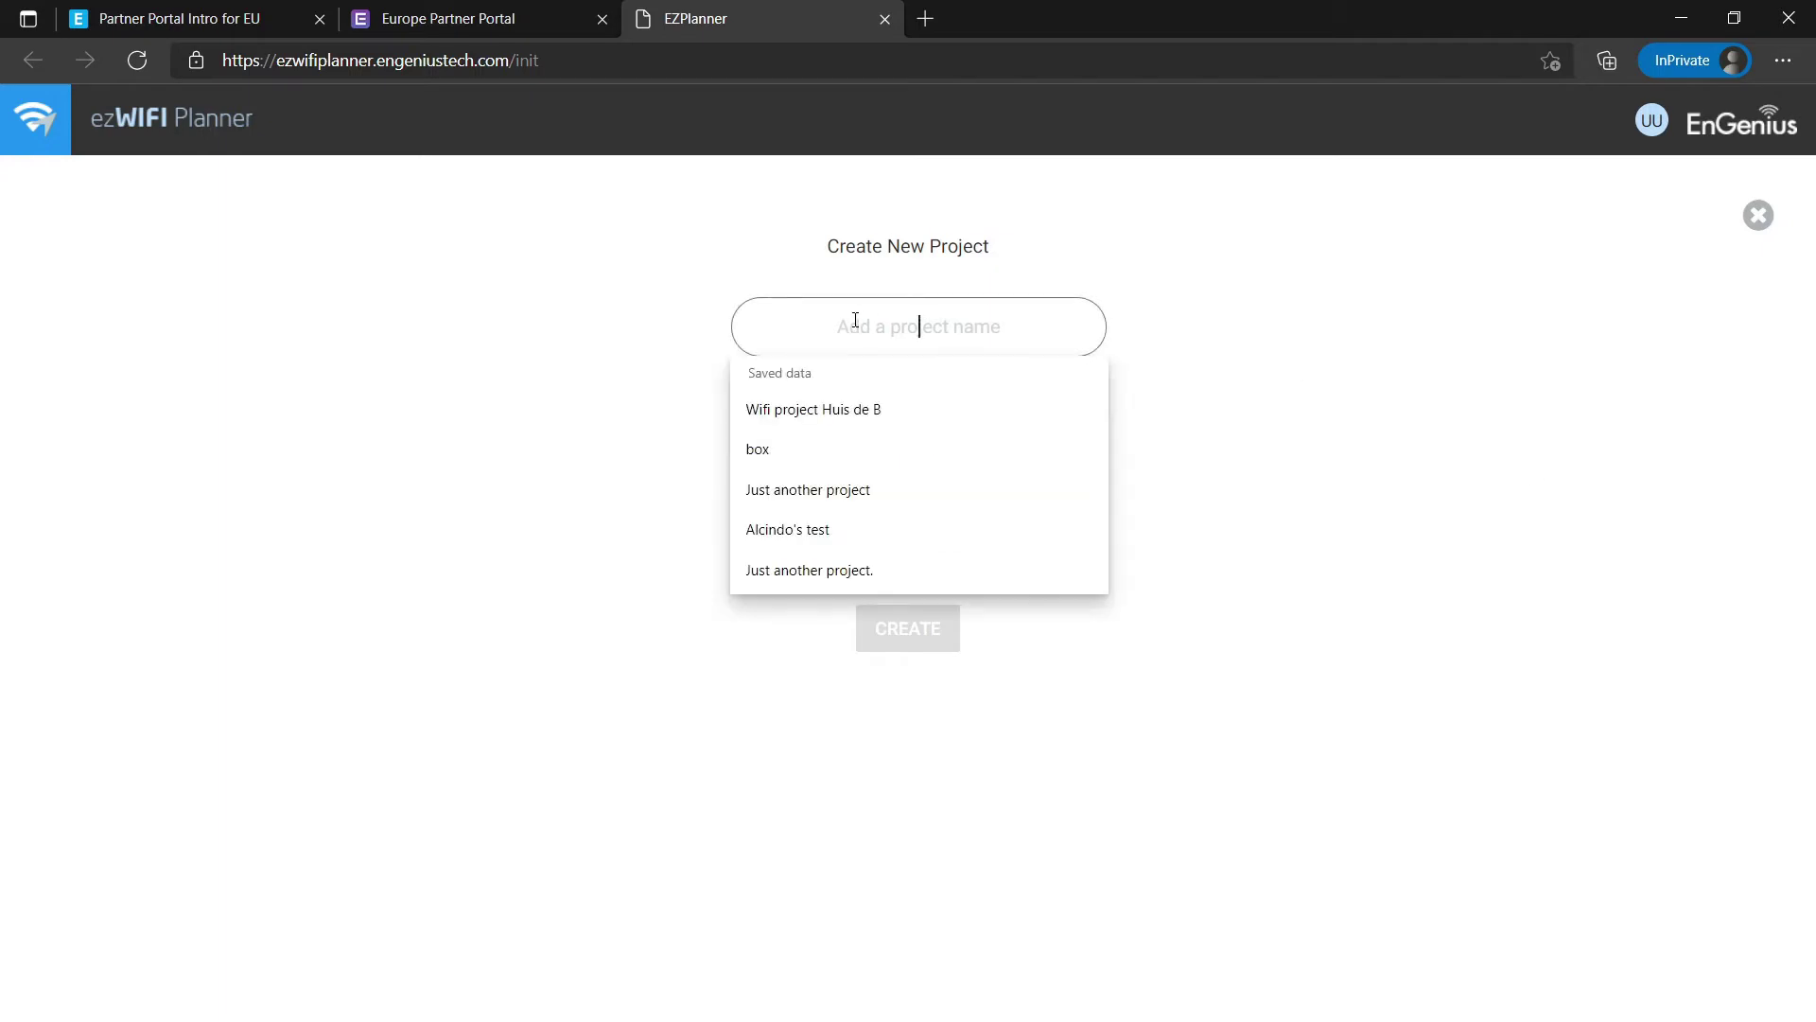
{"action": "left_click", "coordinate": [846, 492]}
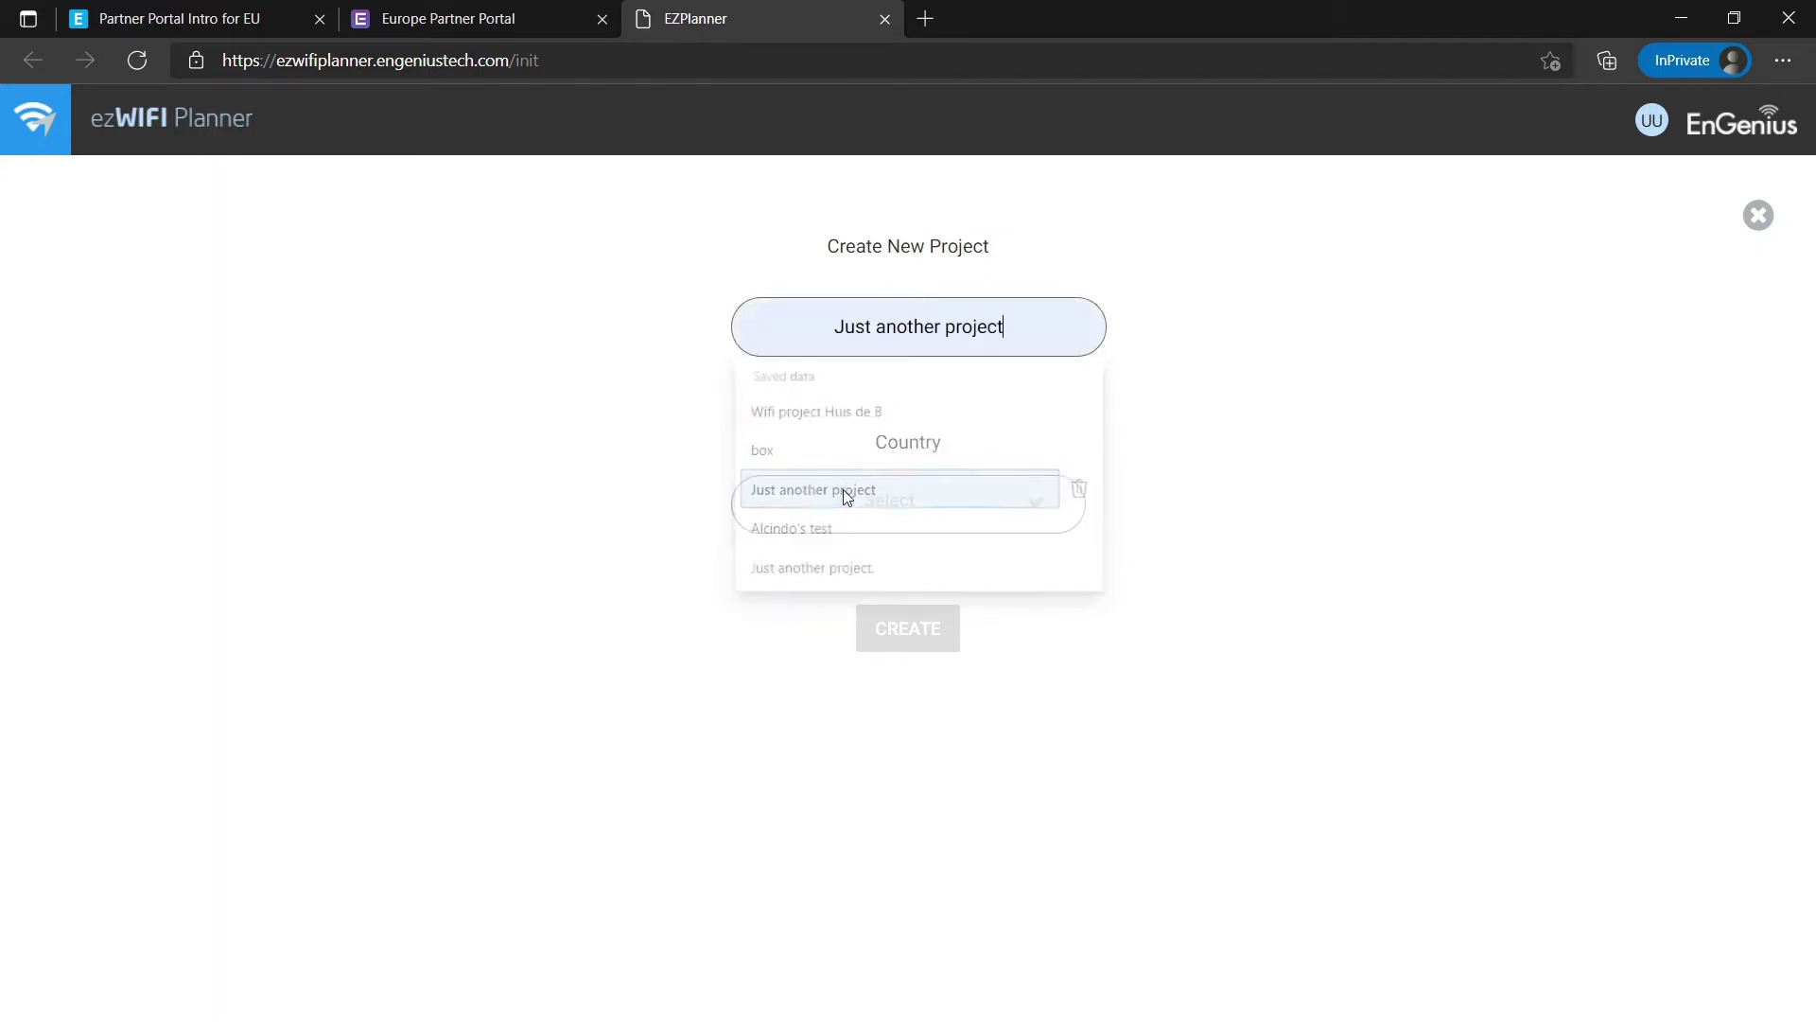
- Set the project's country to Netherlands and create the project
{"action": "left_click", "coordinate": [892, 516]}
{"action": "scroll", "coordinate": [899, 721], "scroll_direction": "down", "scroll_amount": 8}
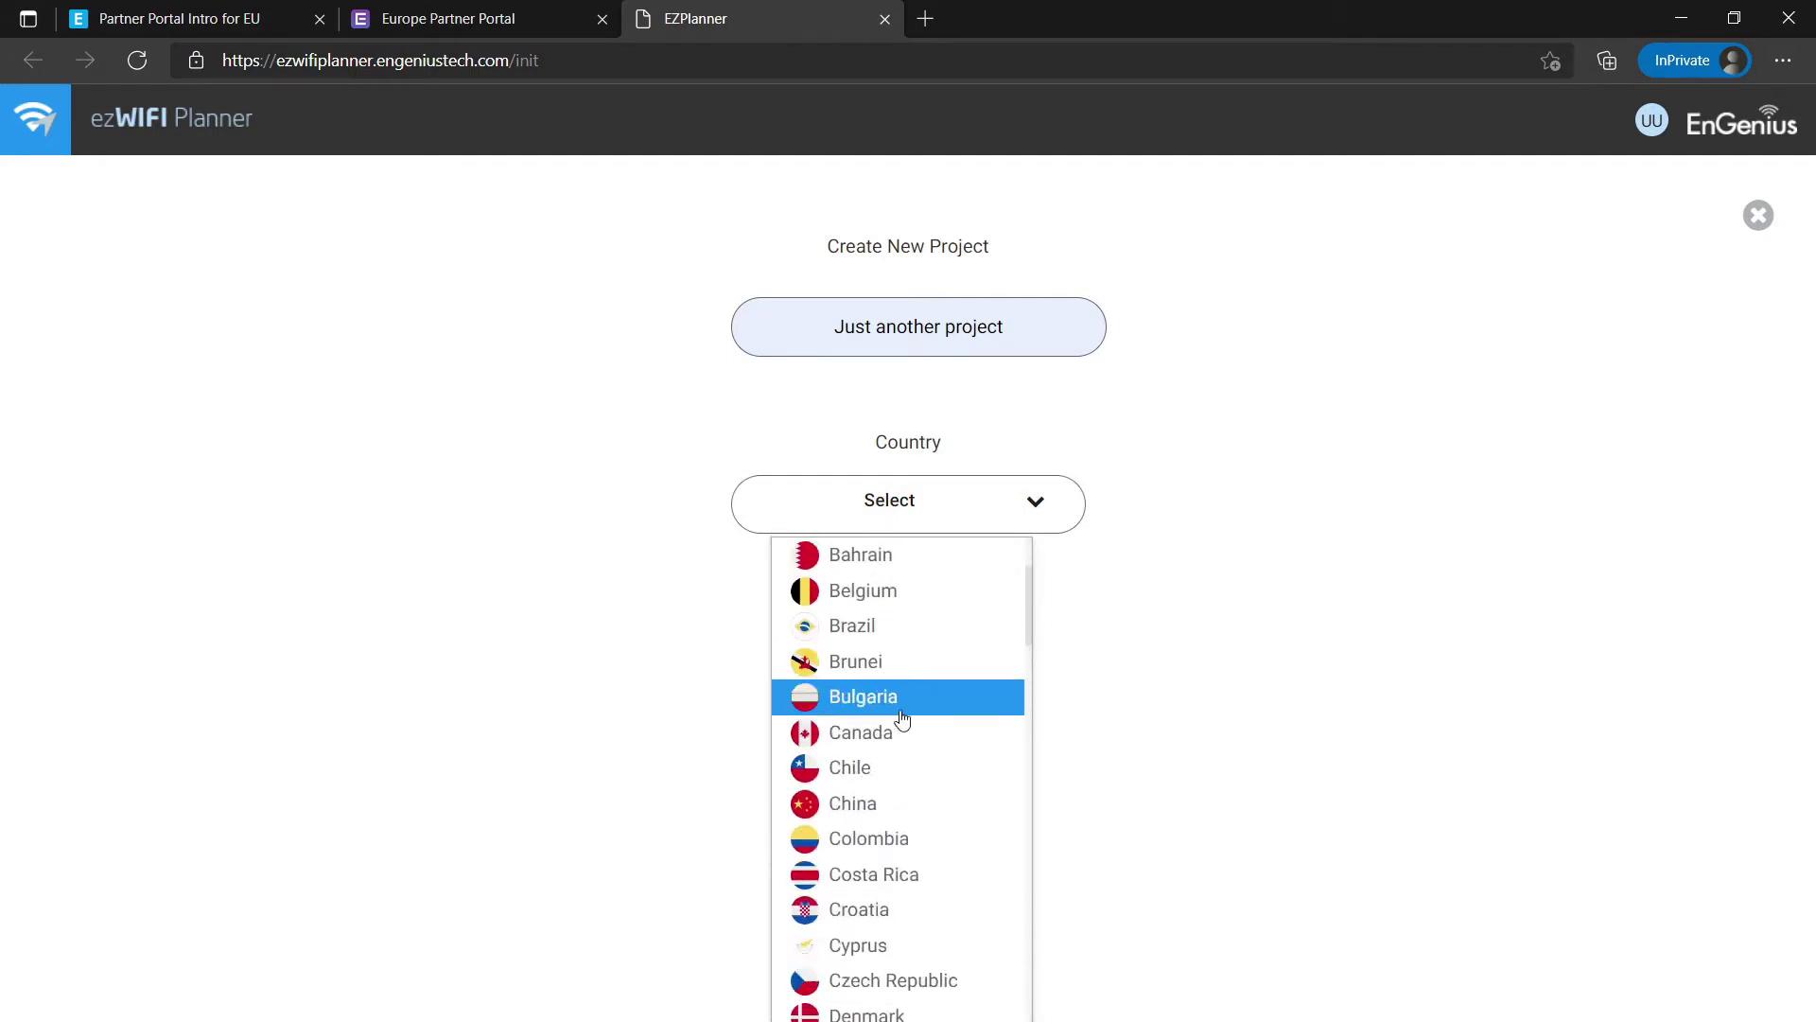
{"action": "scroll", "coordinate": [902, 721], "scroll_direction": "down", "scroll_amount": 16}
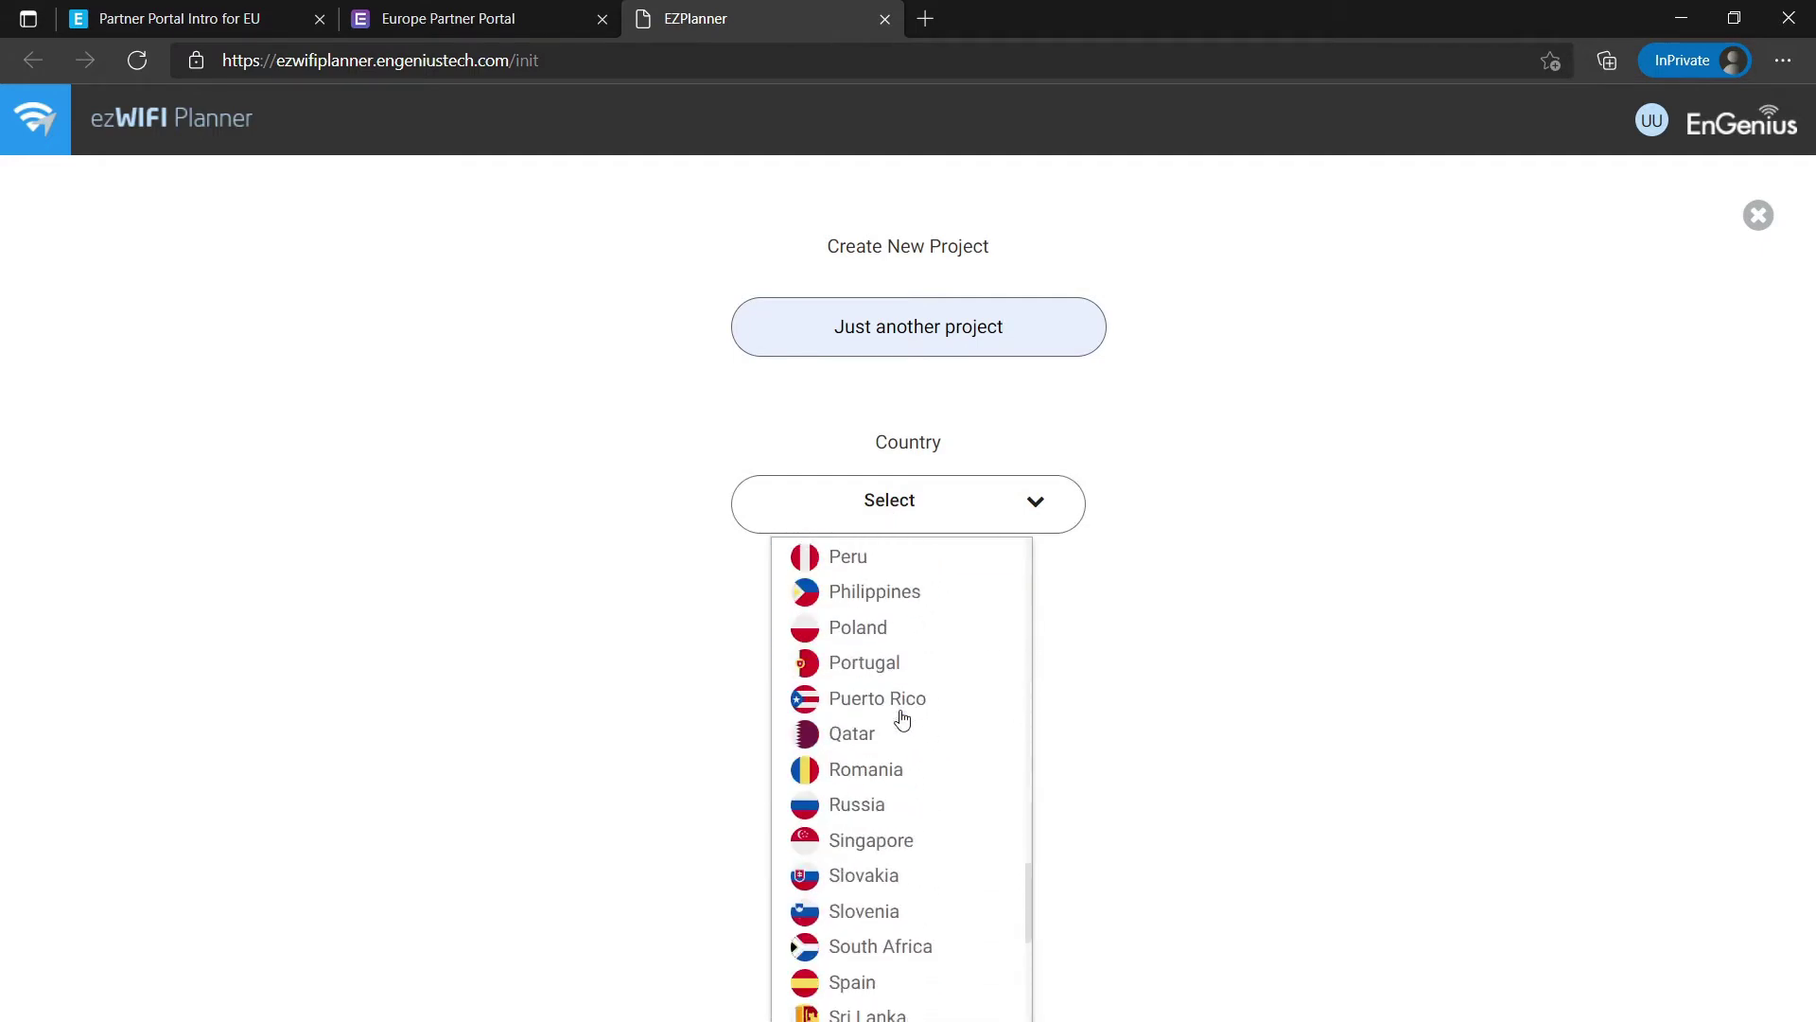
{"action": "scroll", "coordinate": [901, 719], "scroll_direction": "down", "scroll_amount": 3}
{"action": "scroll", "coordinate": [901, 719], "scroll_direction": "up", "scroll_amount": 14}
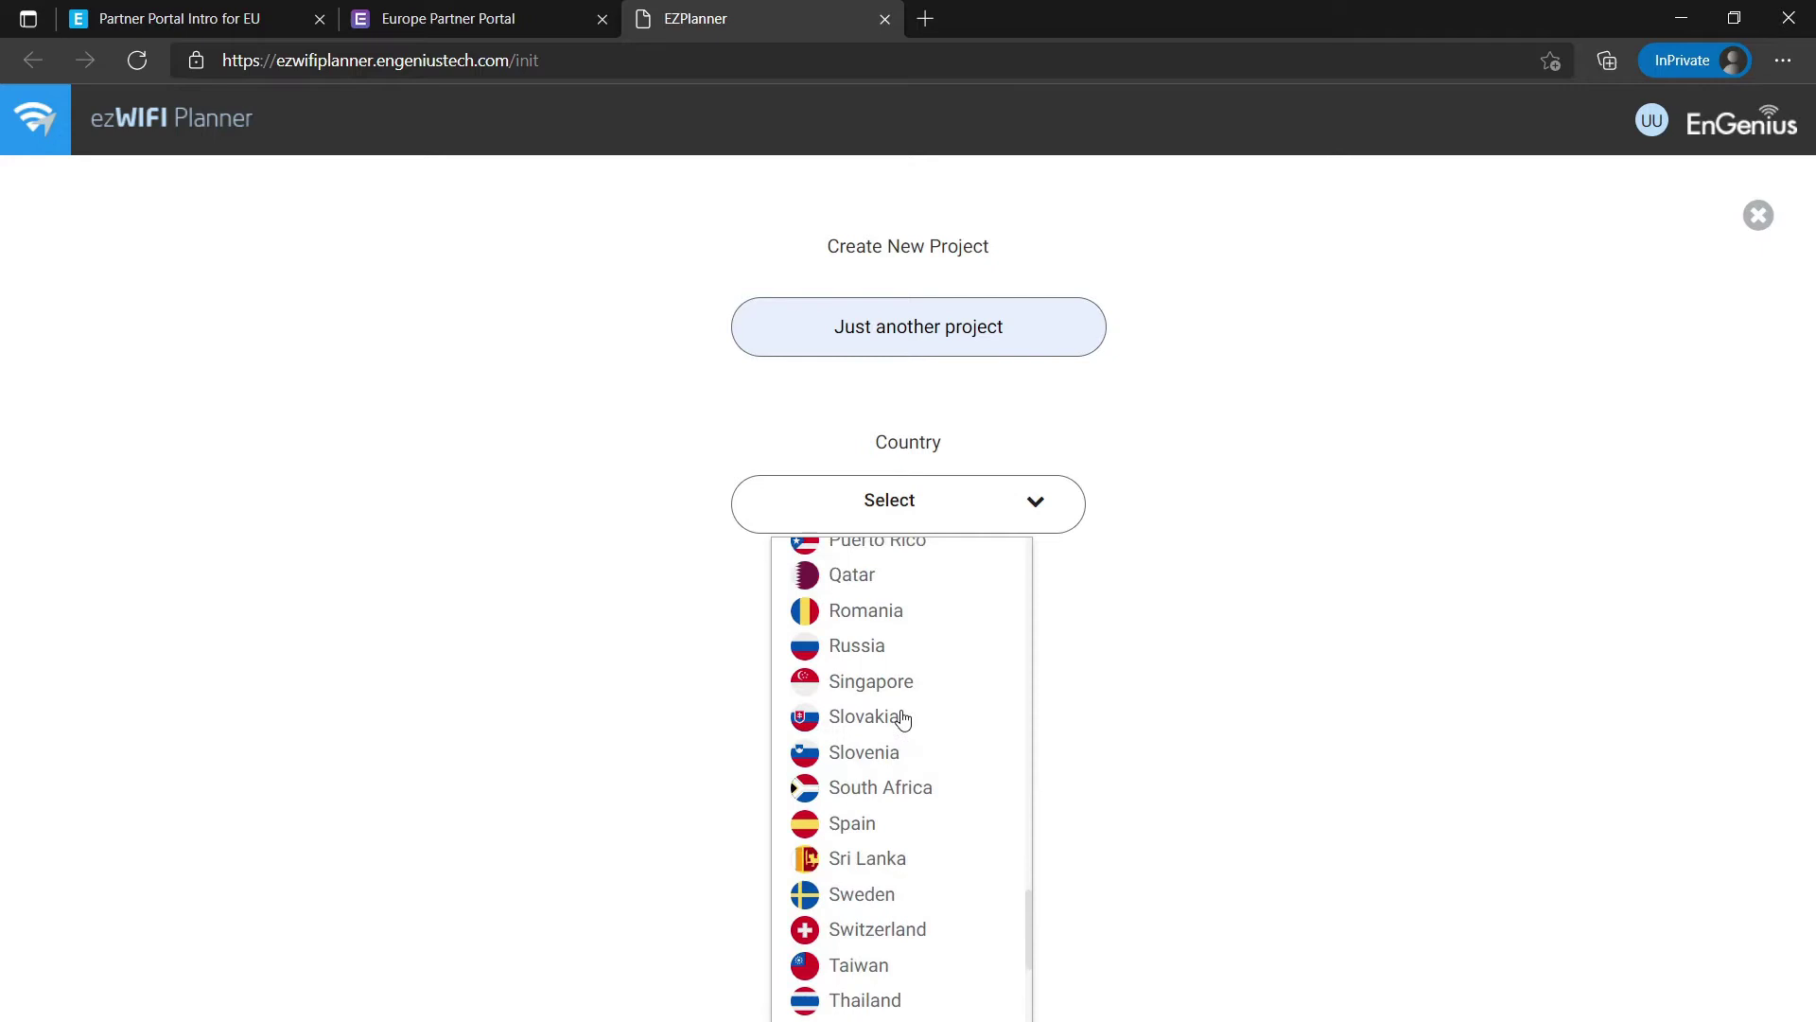
{"action": "scroll", "coordinate": [904, 719], "scroll_direction": "up", "scroll_amount": 4}
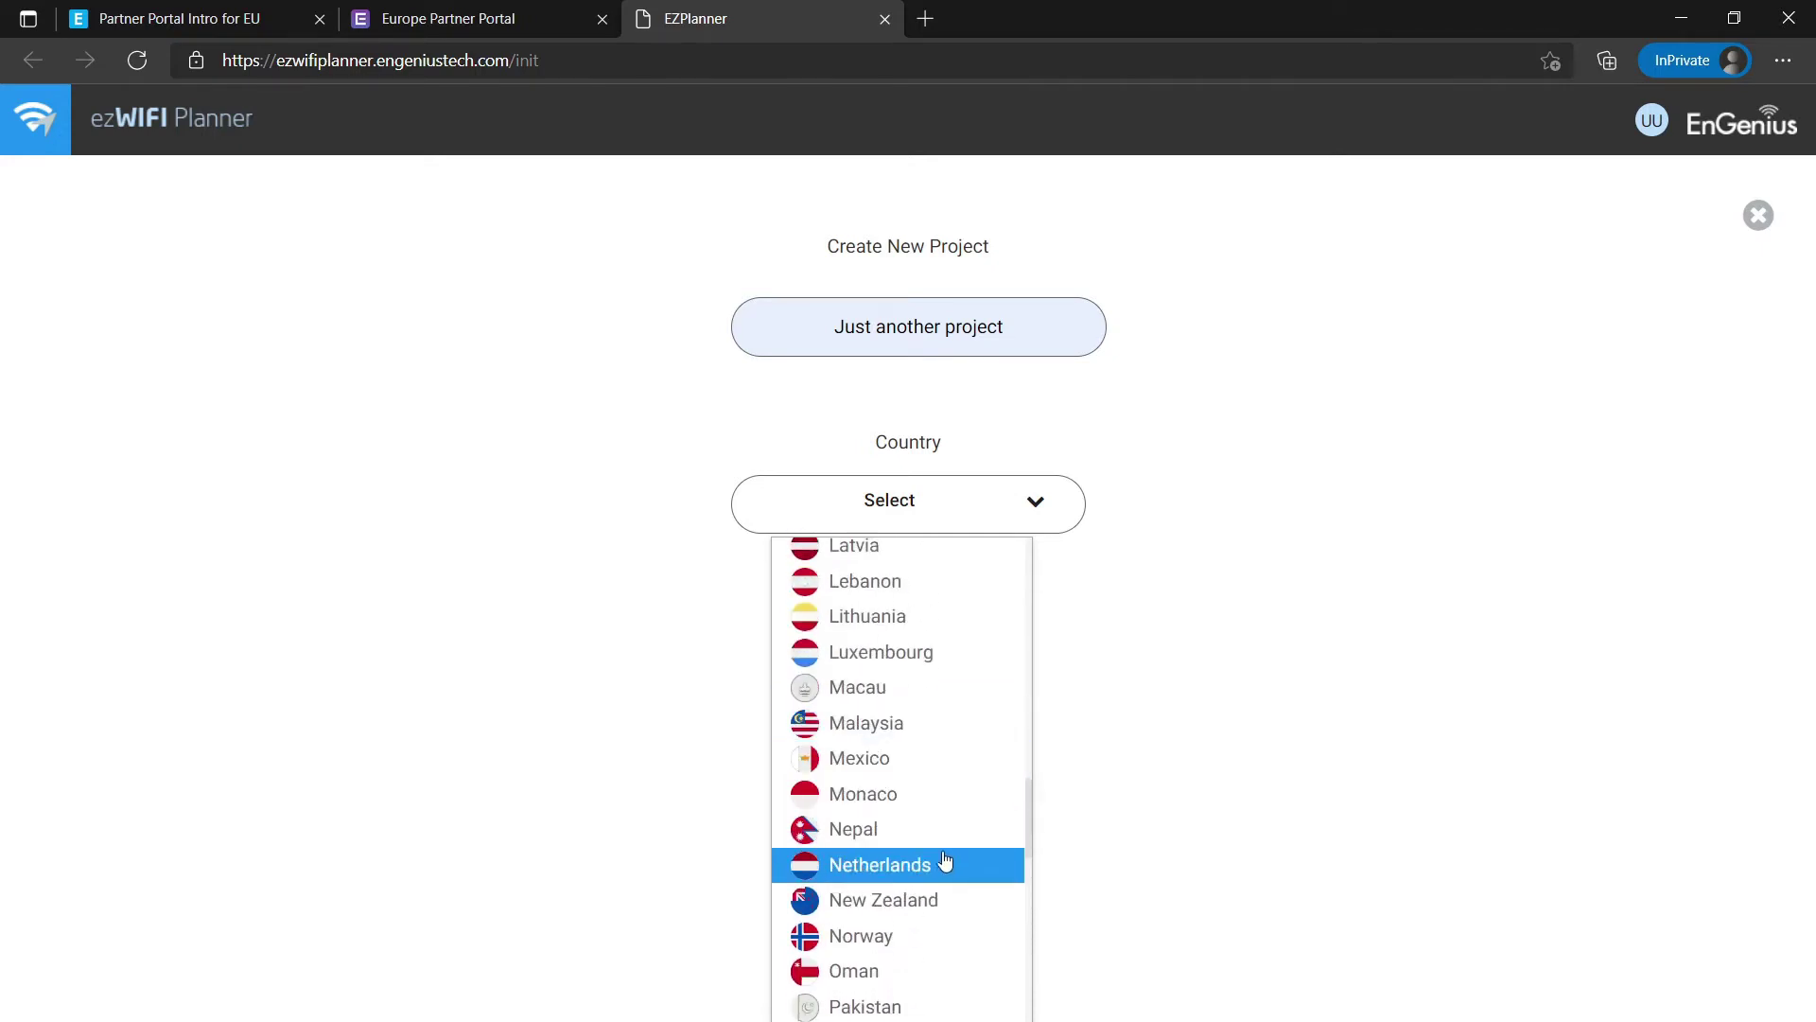
{"action": "left_click", "coordinate": [944, 864]}
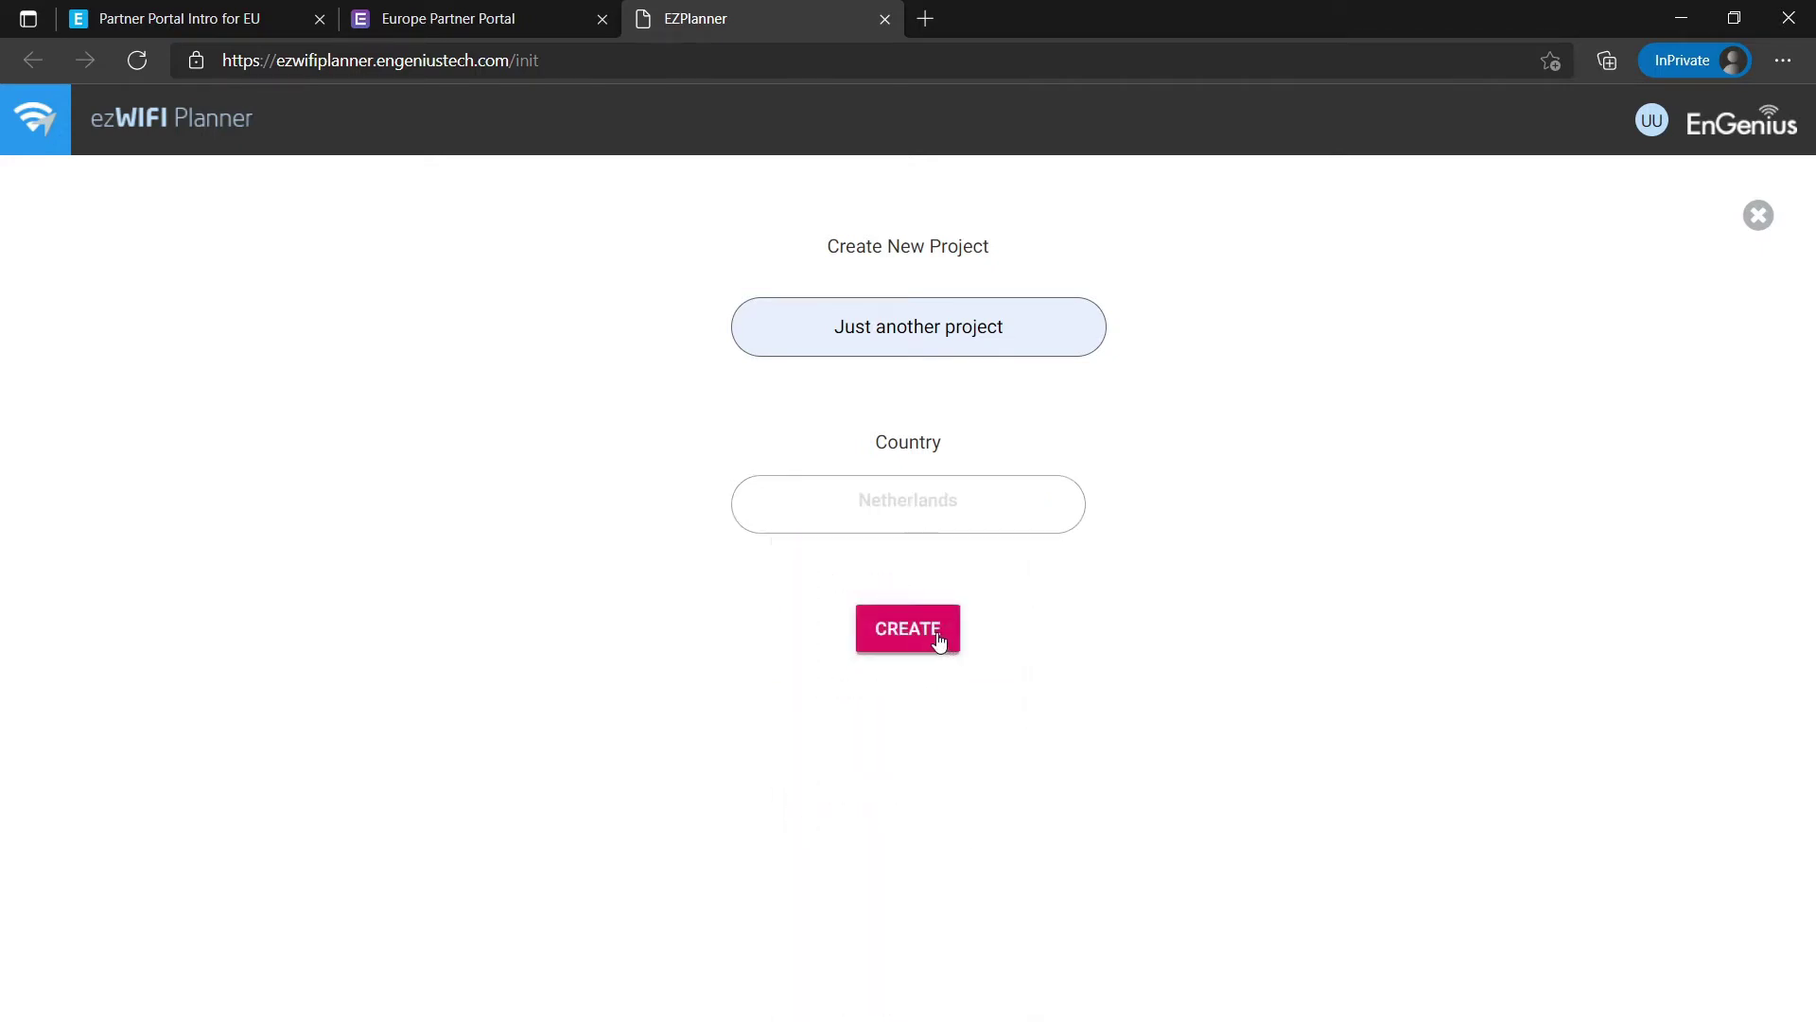
{"action": "left_click", "coordinate": [938, 640]}
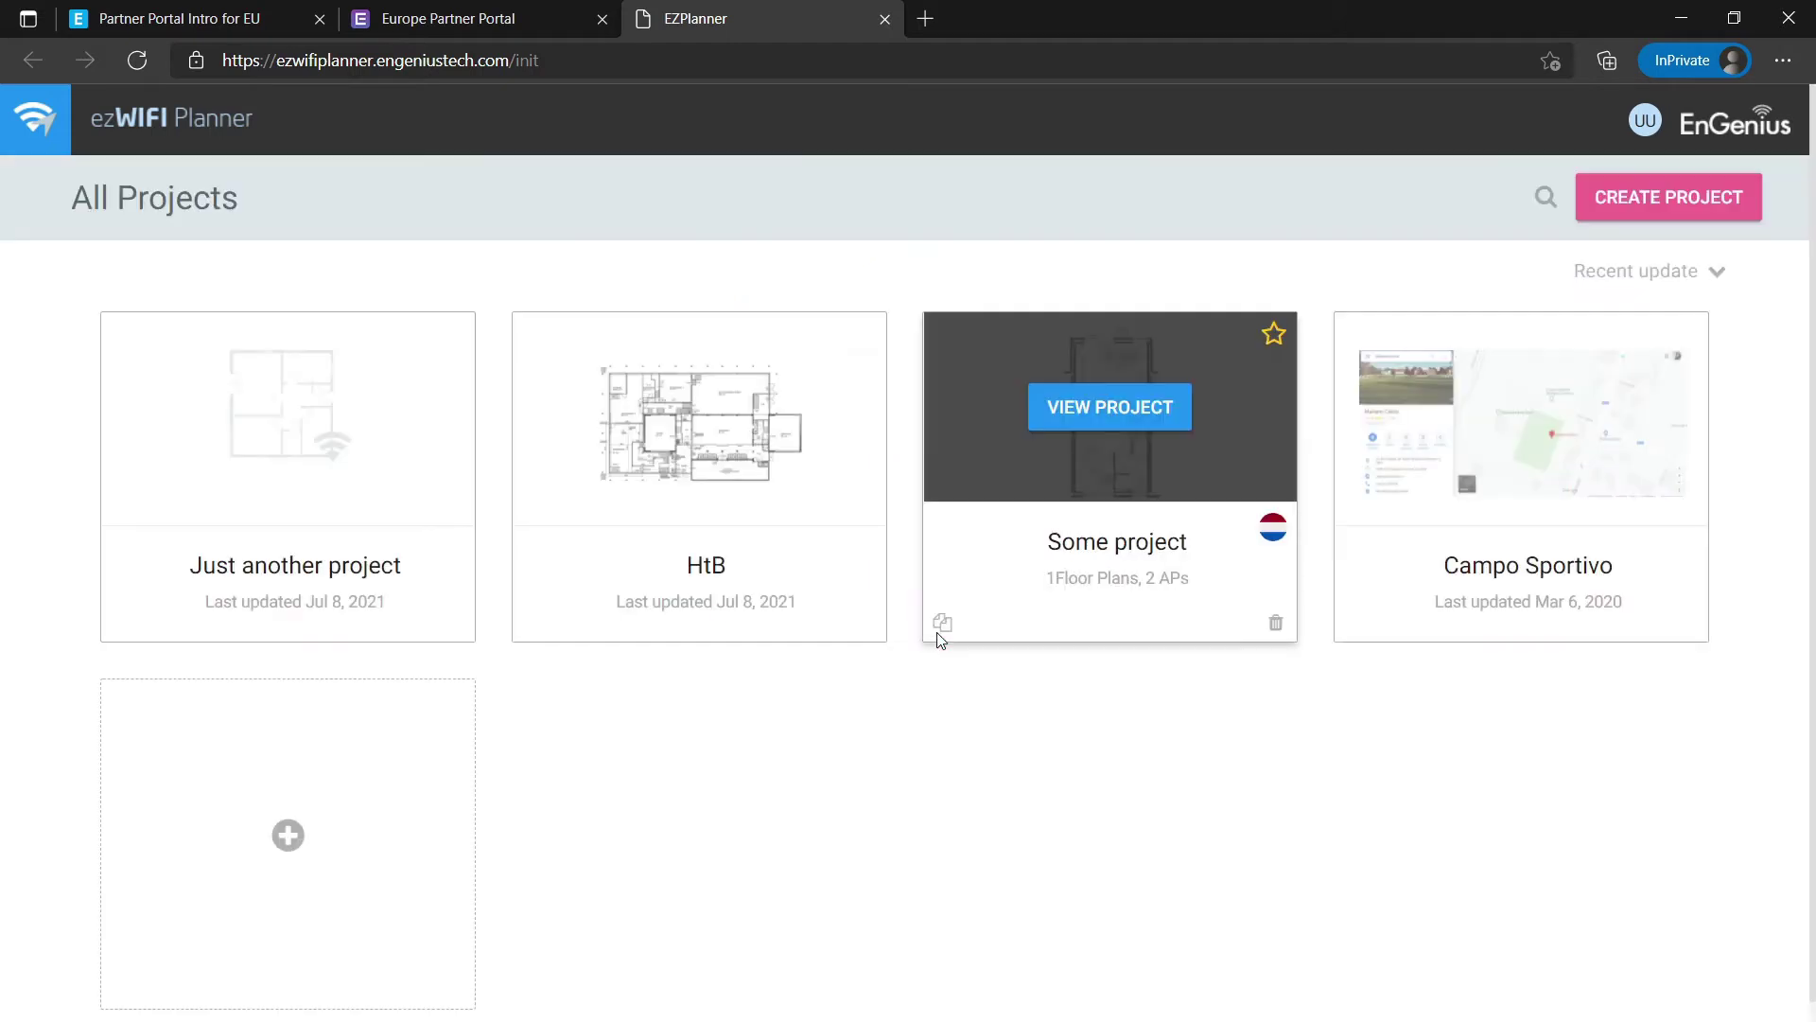
{"action": "mouse_move", "coordinate": [251, 413]}
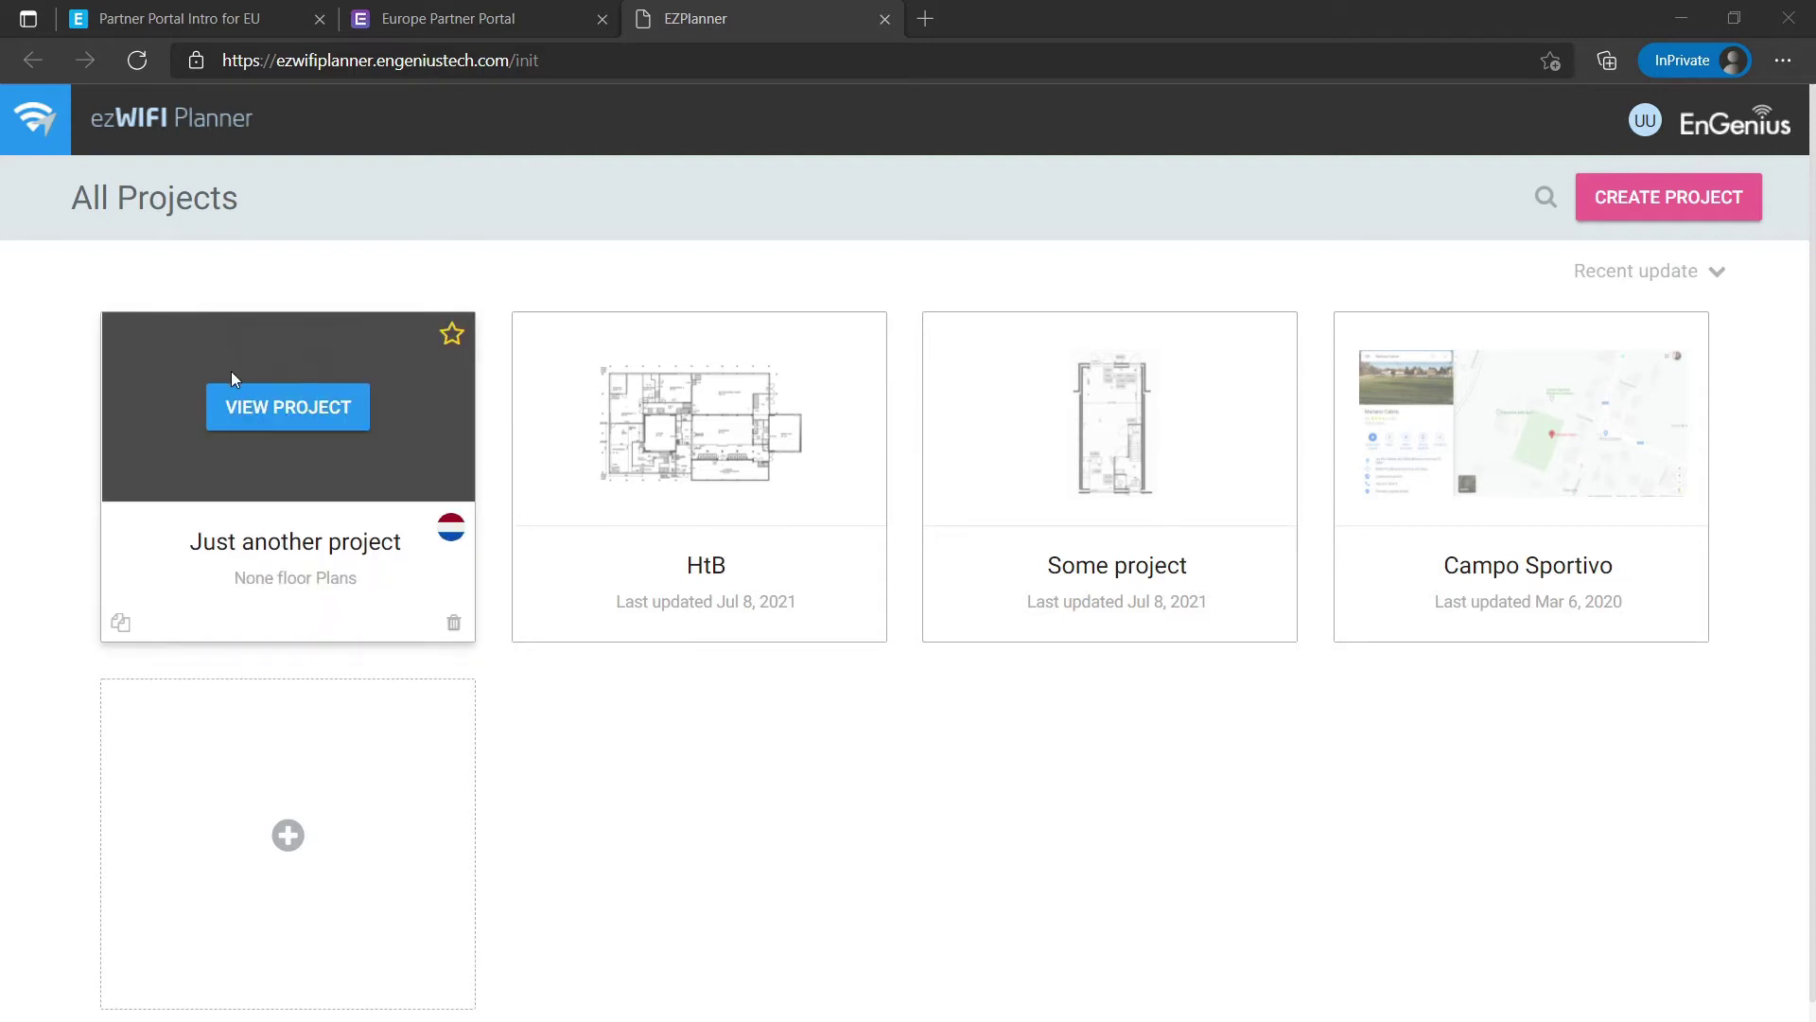
- Open Just another project and add a 'First floor' plan from the GroundfloorplanEverlo19.png image
{"action": "left_click", "coordinate": [276, 407]}
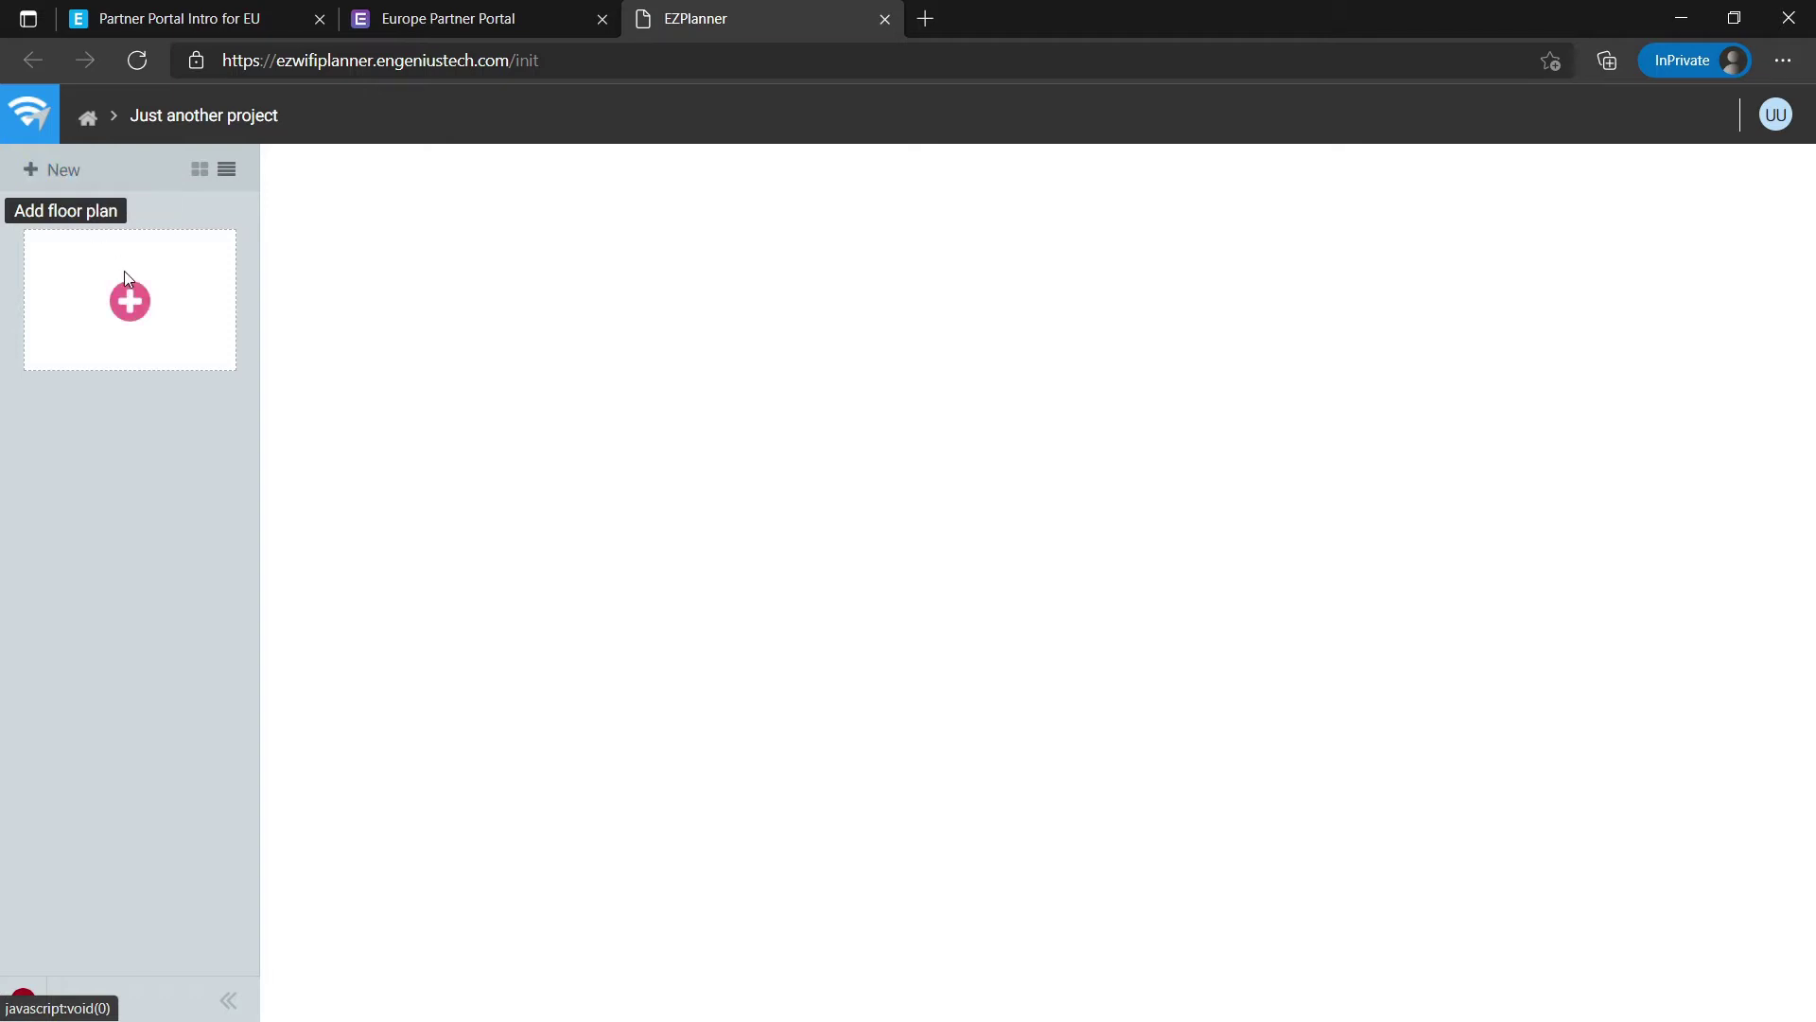
{"action": "left_click", "coordinate": [130, 301]}
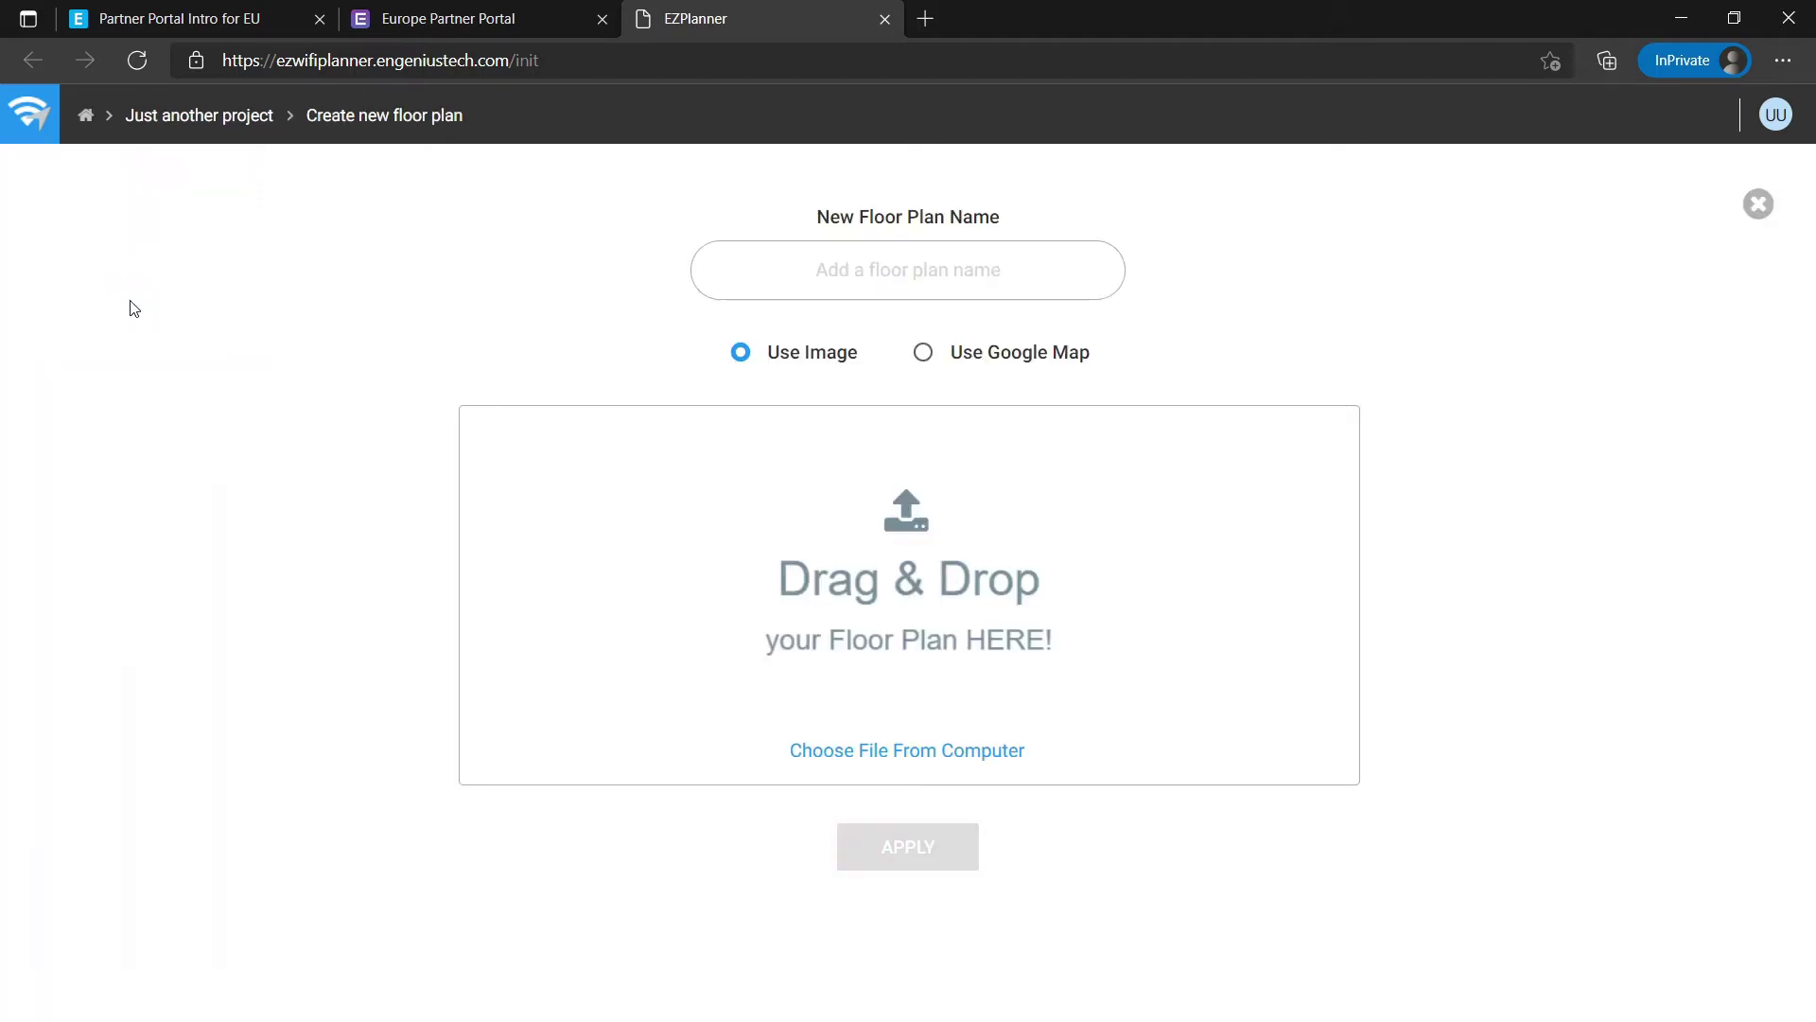
{"action": "left_click", "coordinate": [819, 269]}
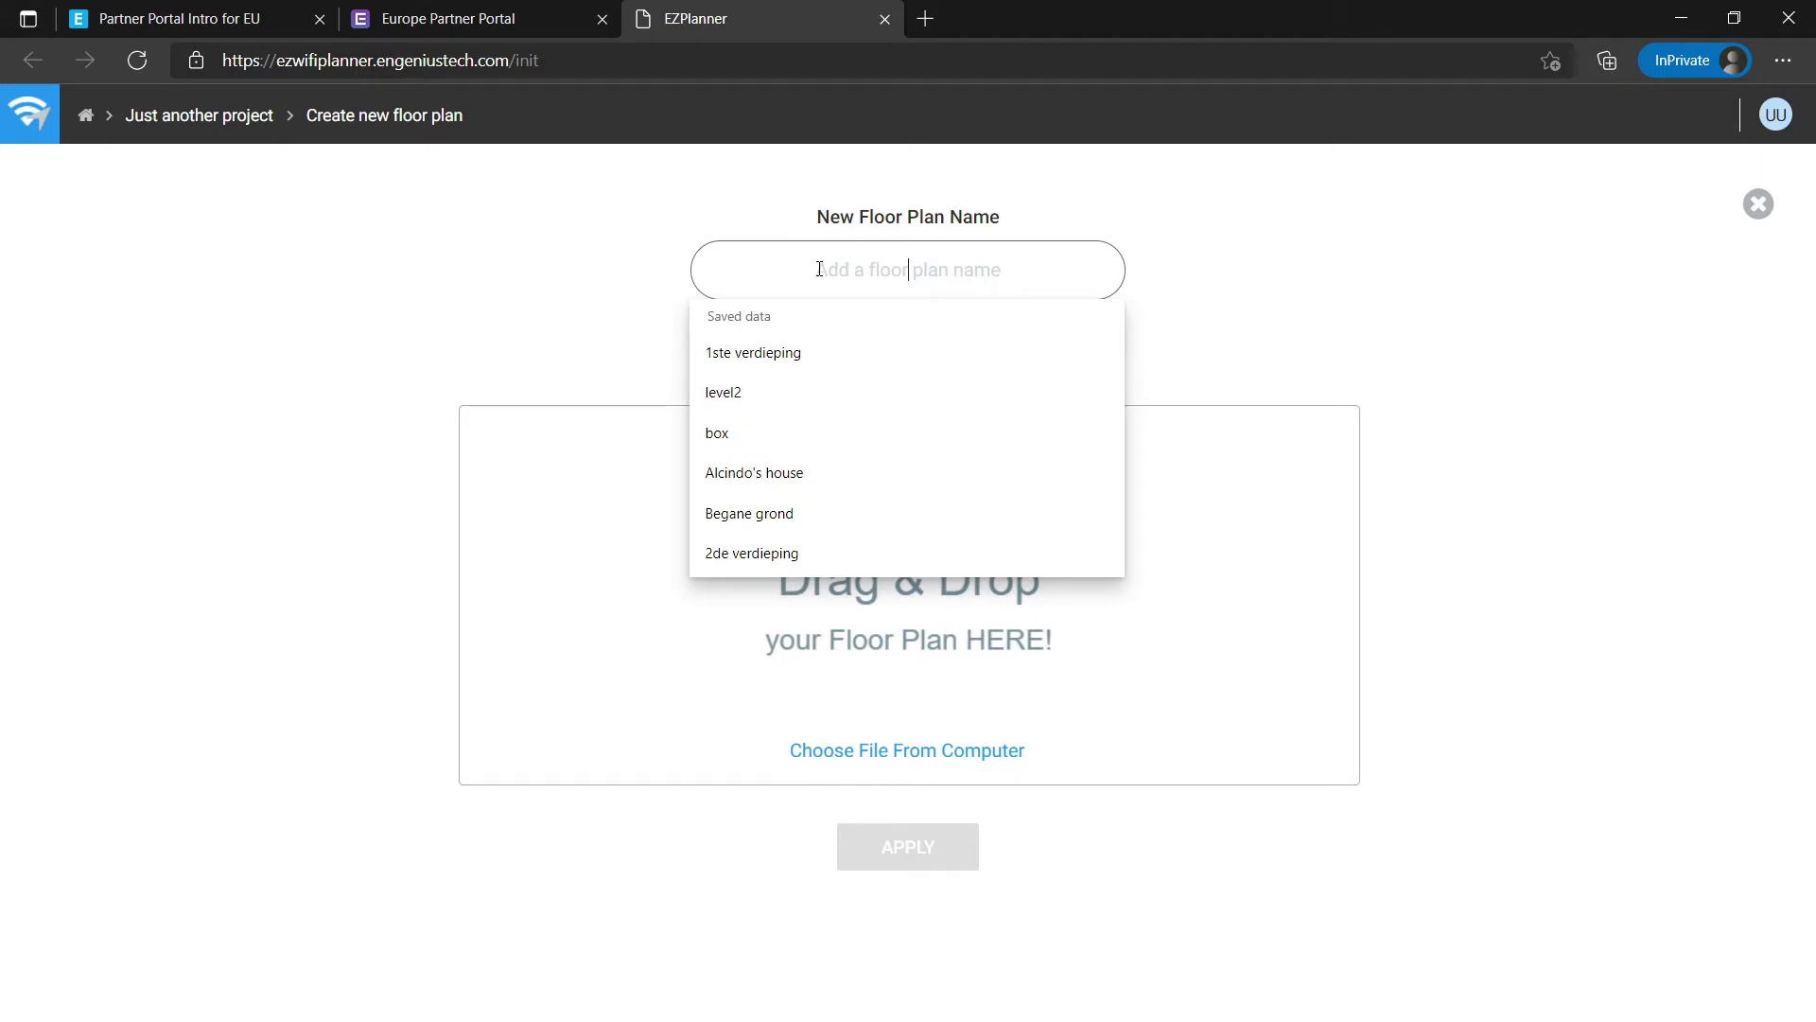
{"action": "type", "text": "First fl"}
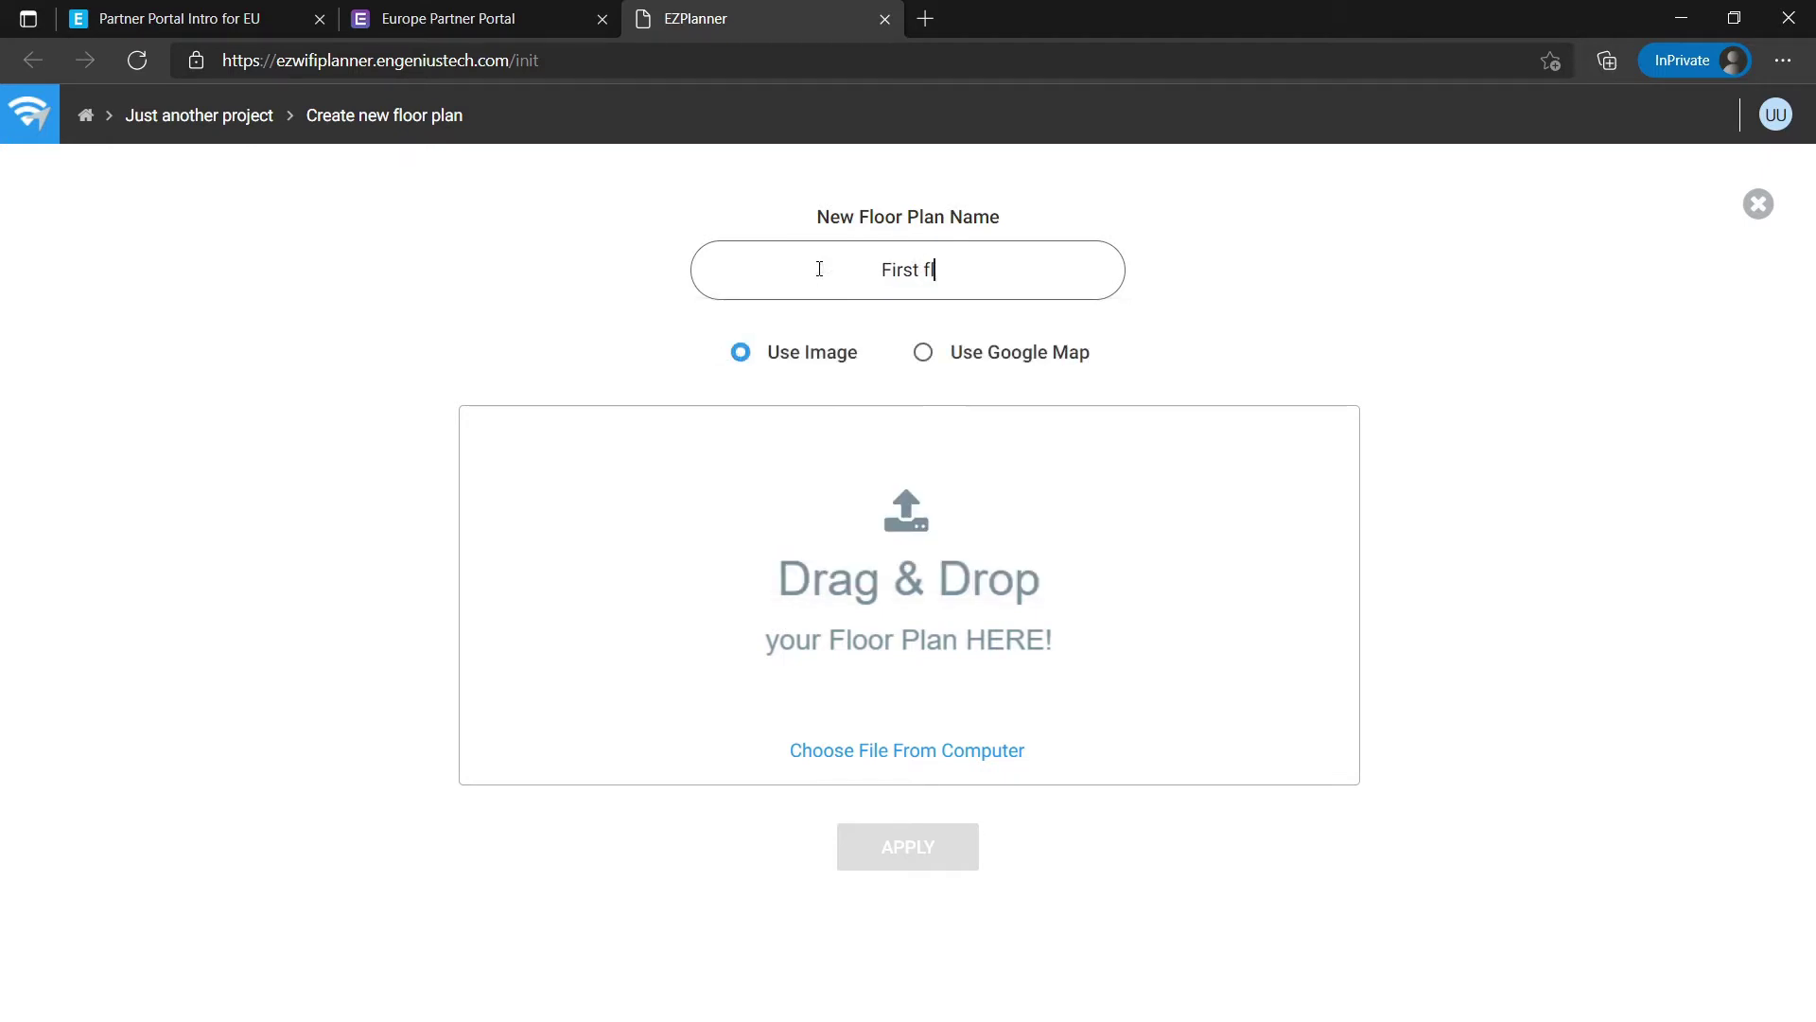
{"action": "type", "text": "oor"}
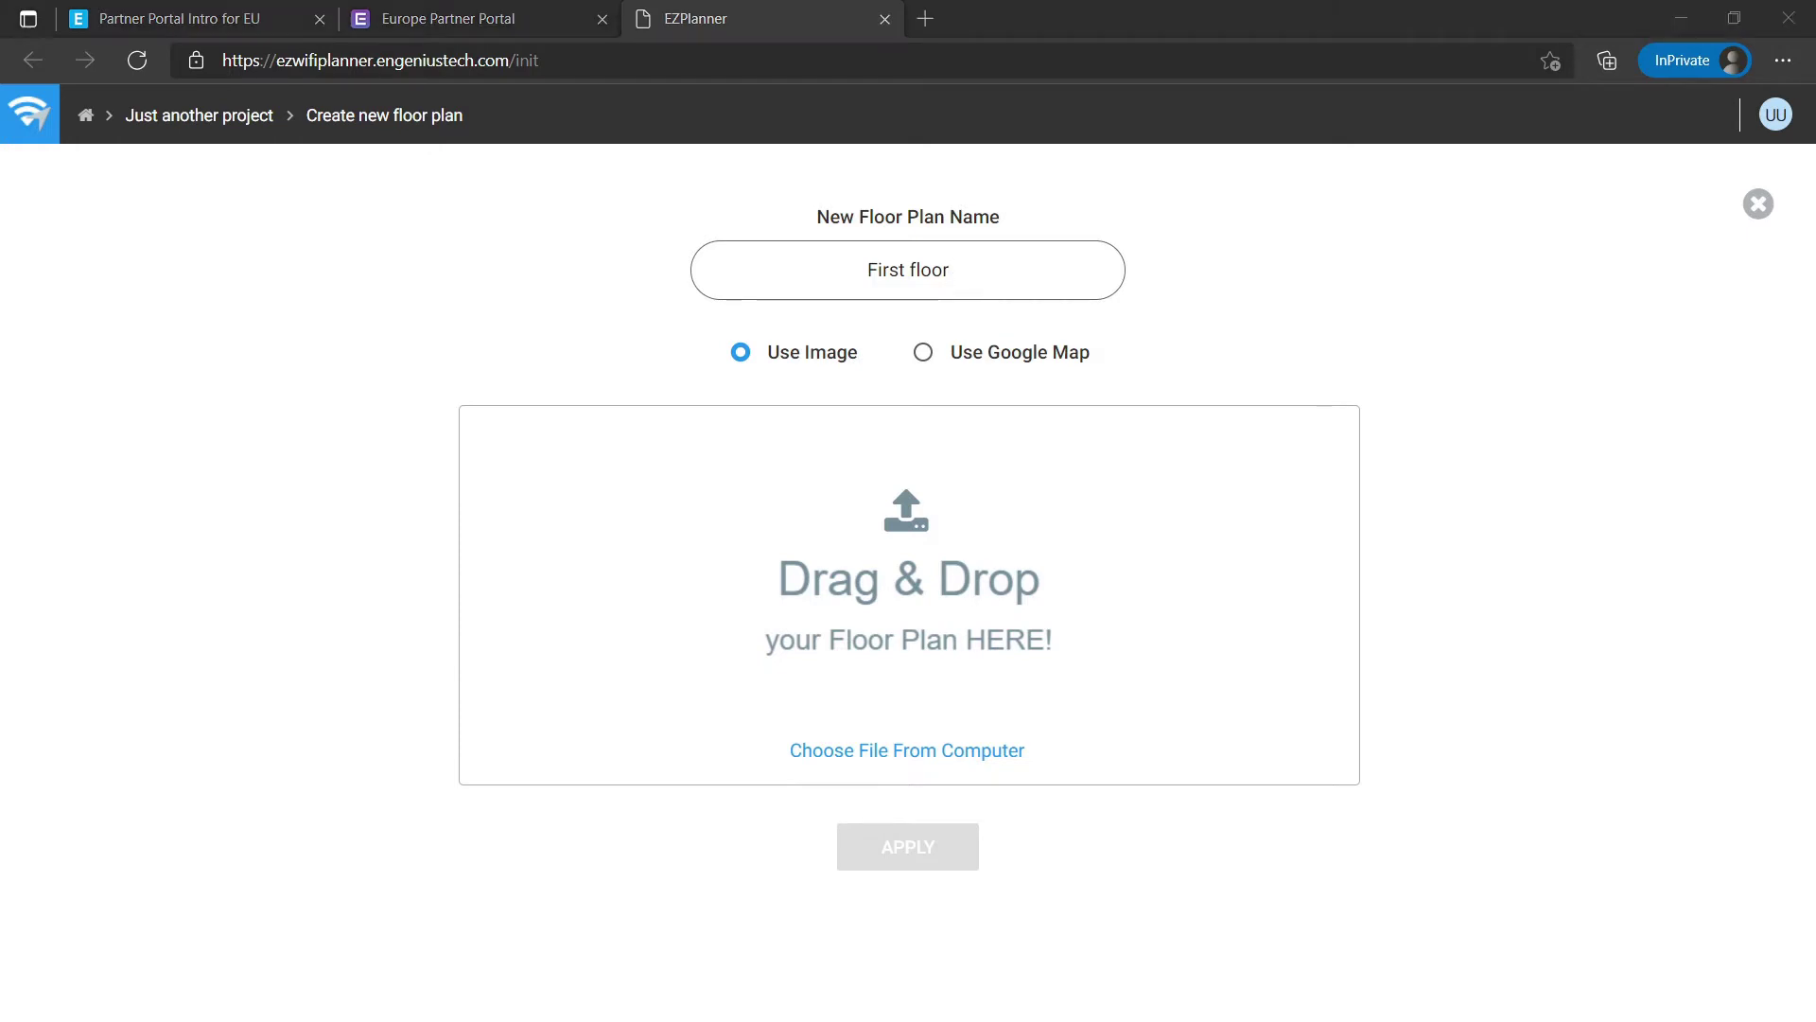
{"action": "left_click_drag", "start_coordinate": [1815, 444], "coordinate": [939, 537]}
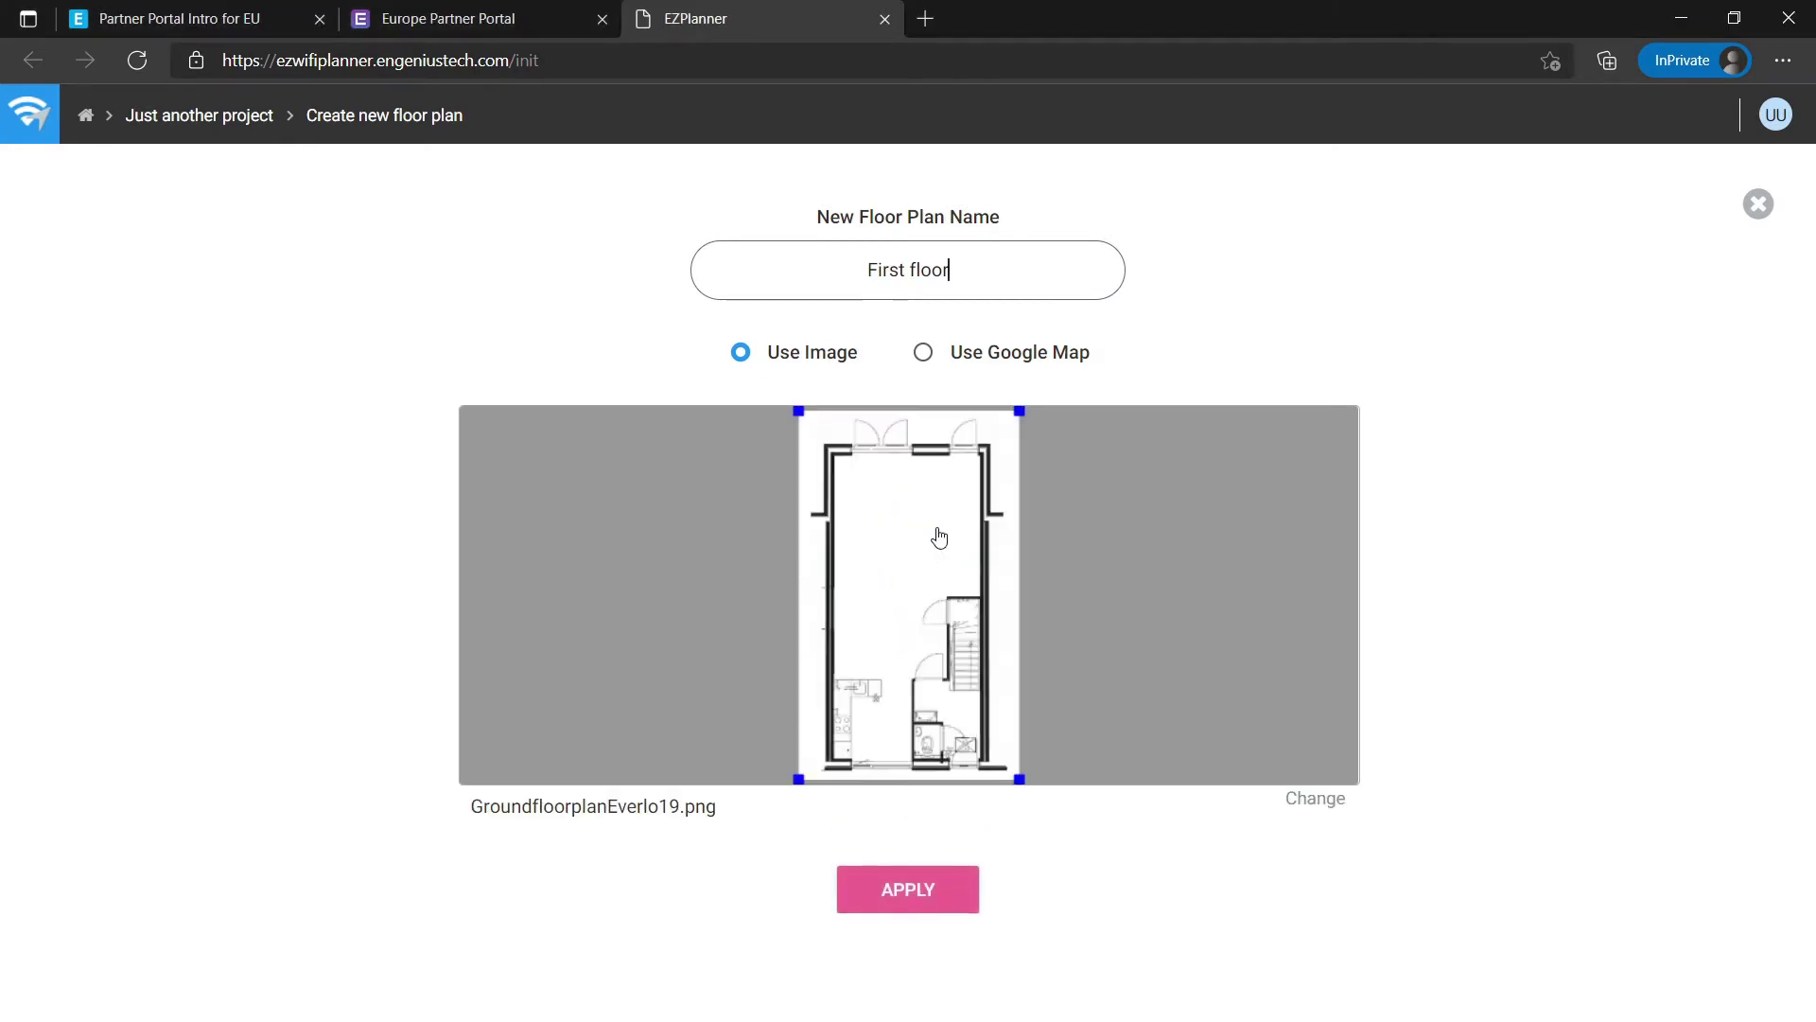
{"action": "left_click", "coordinate": [904, 899]}
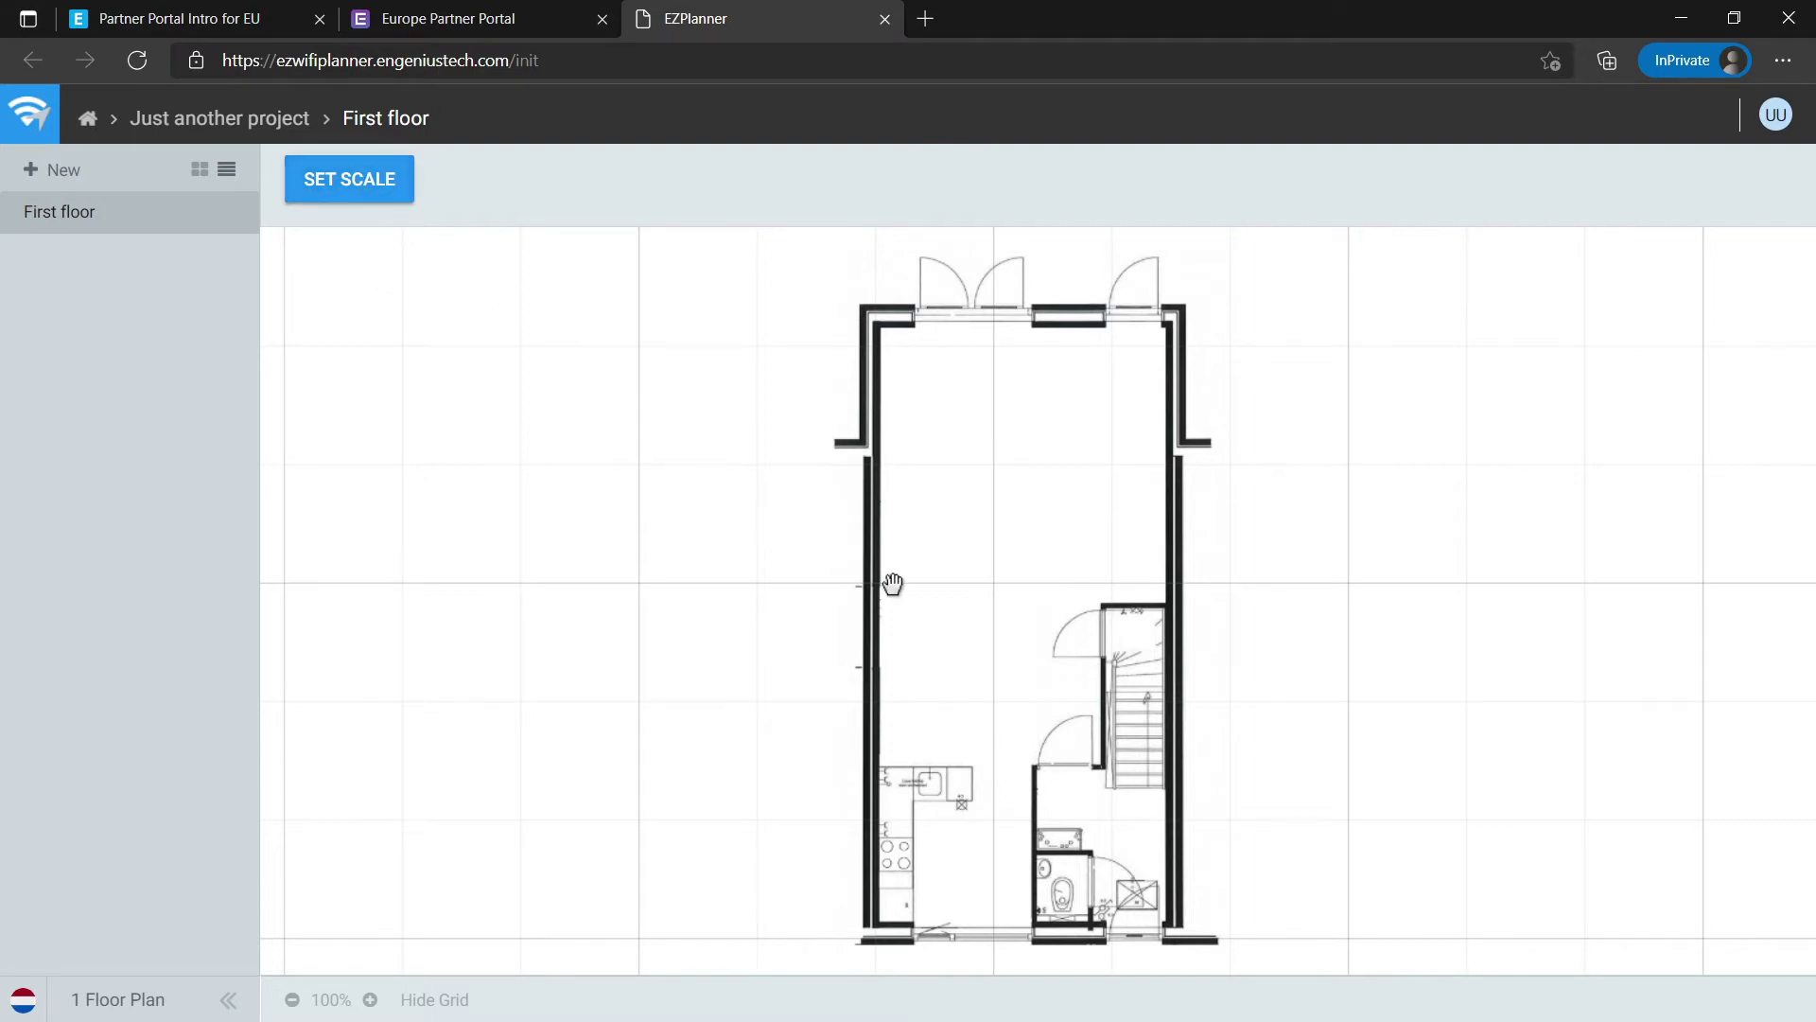
- Draw a scale line from the left wall to the right wall and set it to 5.1 meters
{"action": "left_click", "coordinate": [369, 189]}
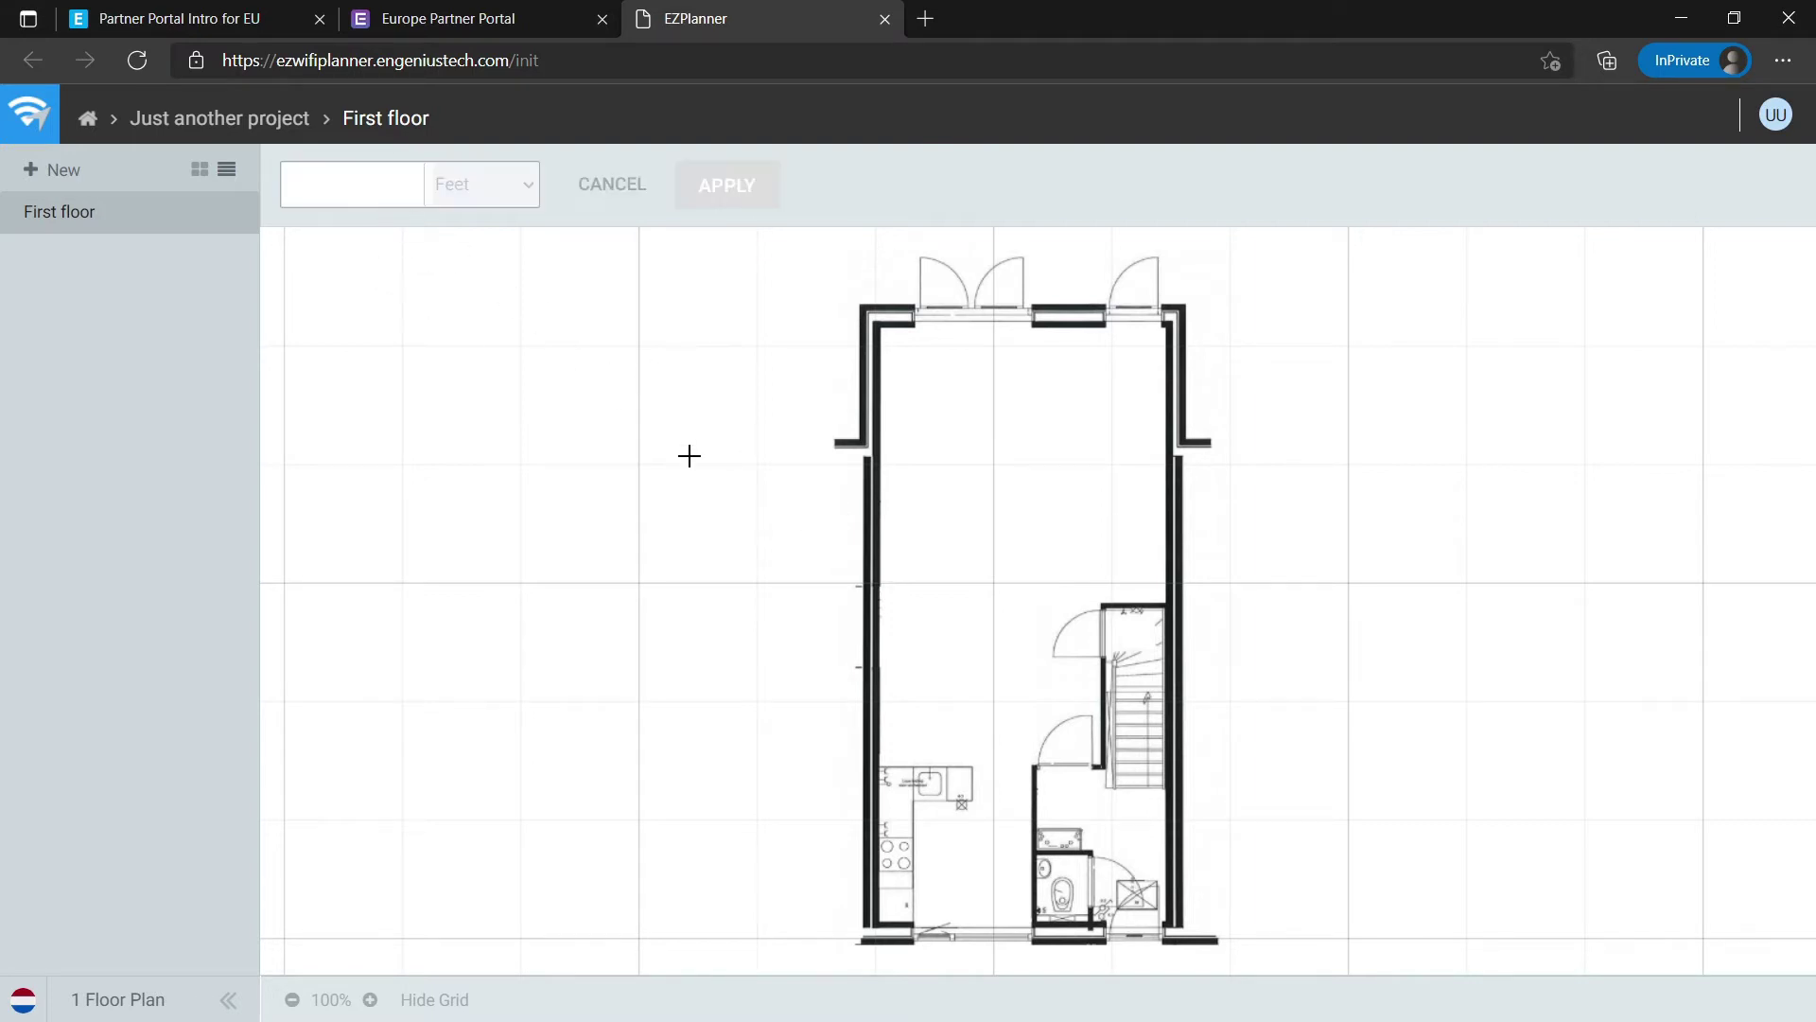
{"action": "left_click", "coordinate": [880, 566]}
{"action": "left_click", "coordinate": [1166, 567]}
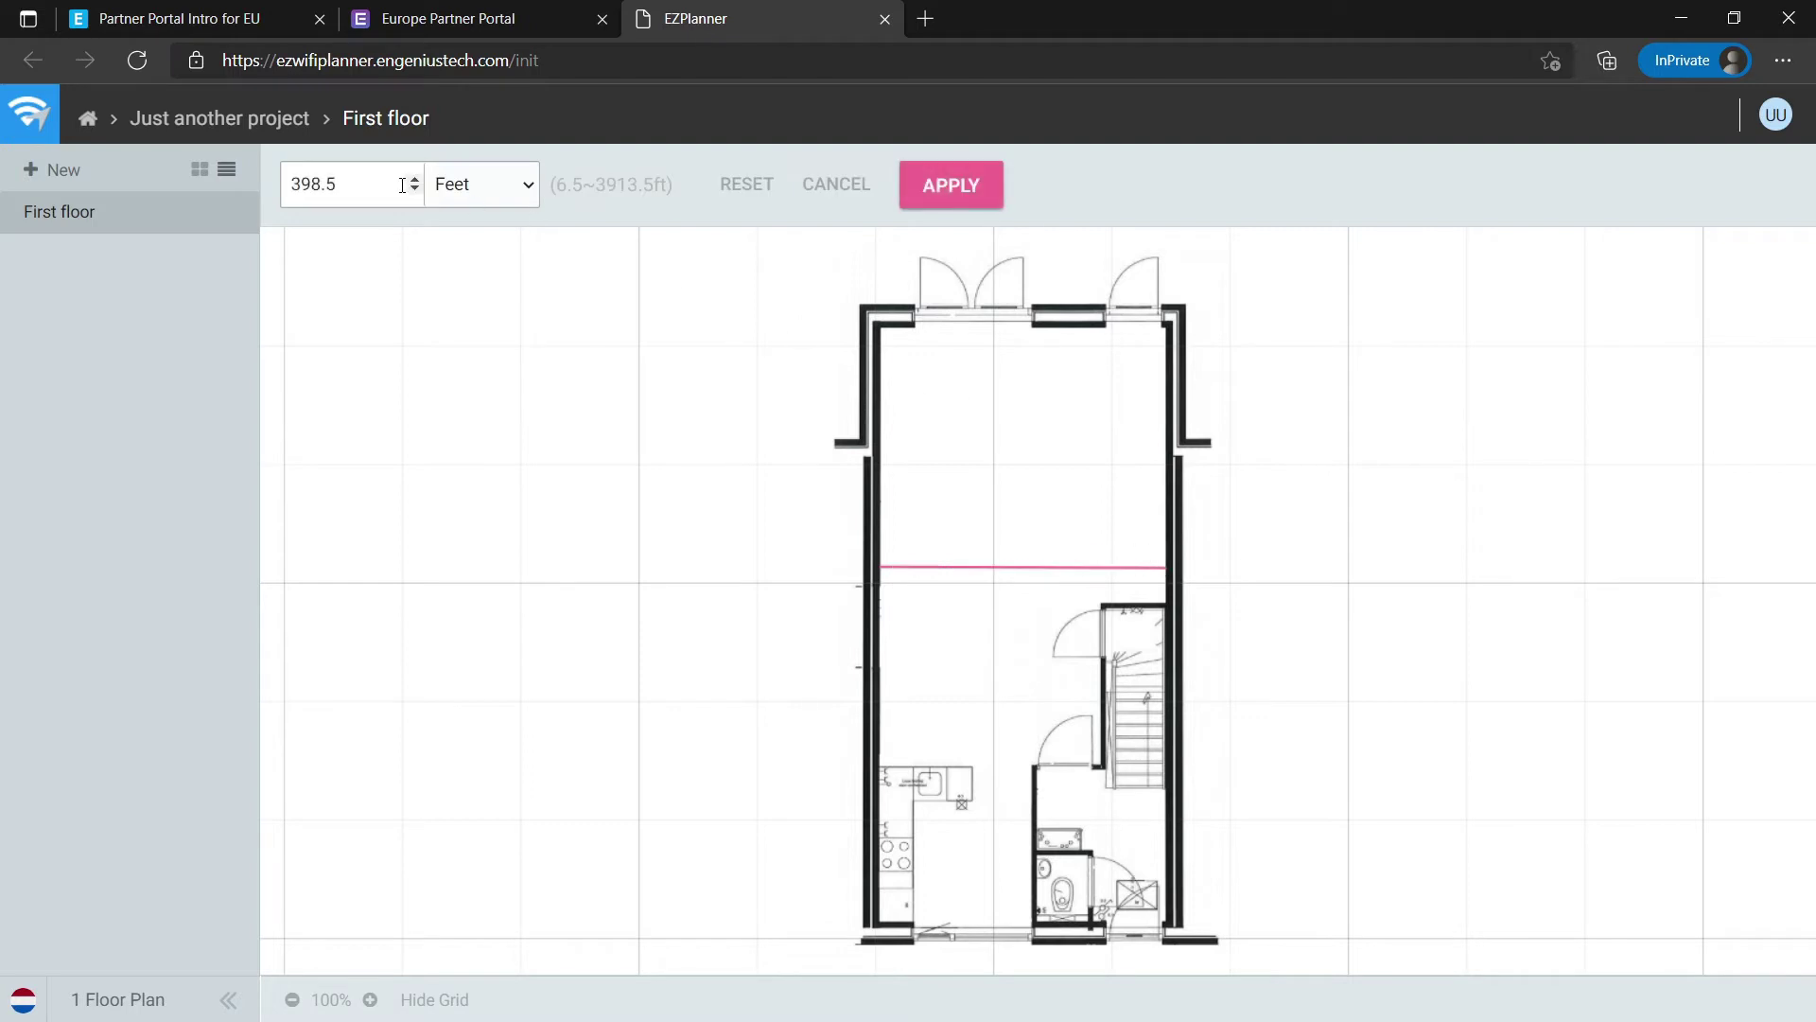
{"action": "left_click_drag", "start_coordinate": [394, 183], "coordinate": [301, 182]}
{"action": "type", "text": "5.1"}
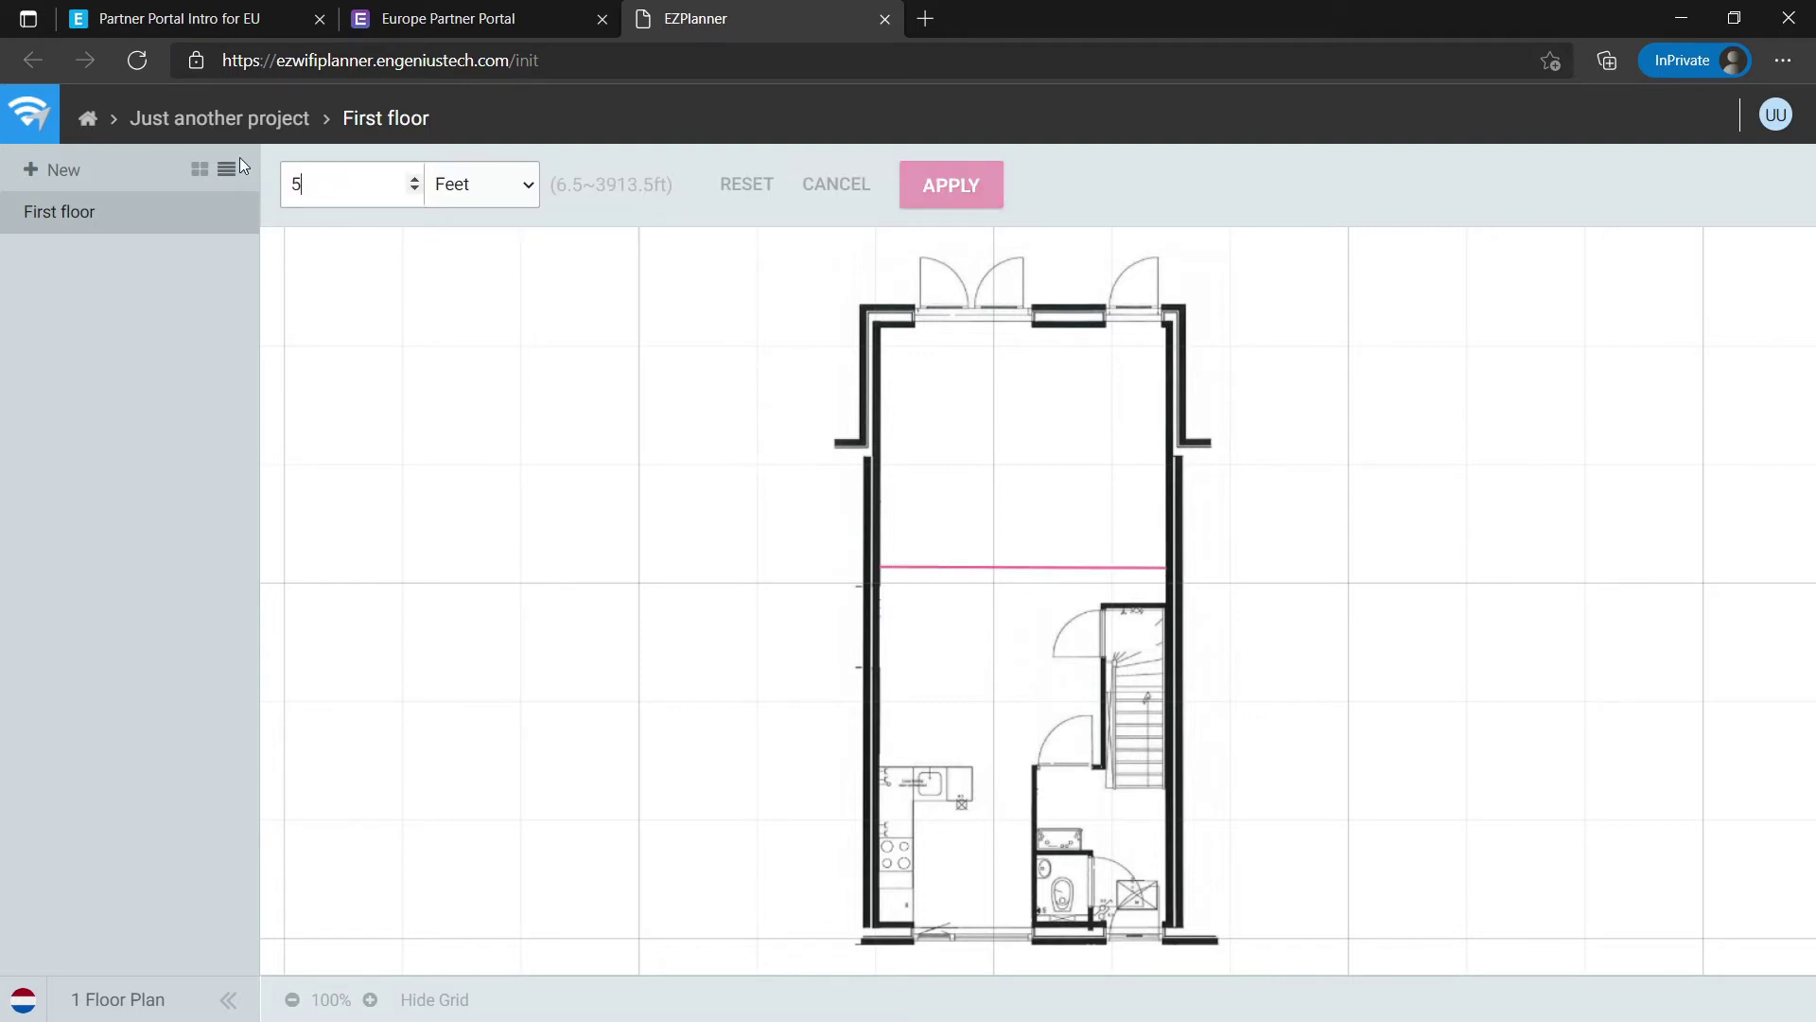
{"action": "left_click", "coordinate": [466, 192]}
{"action": "left_click", "coordinate": [464, 240]}
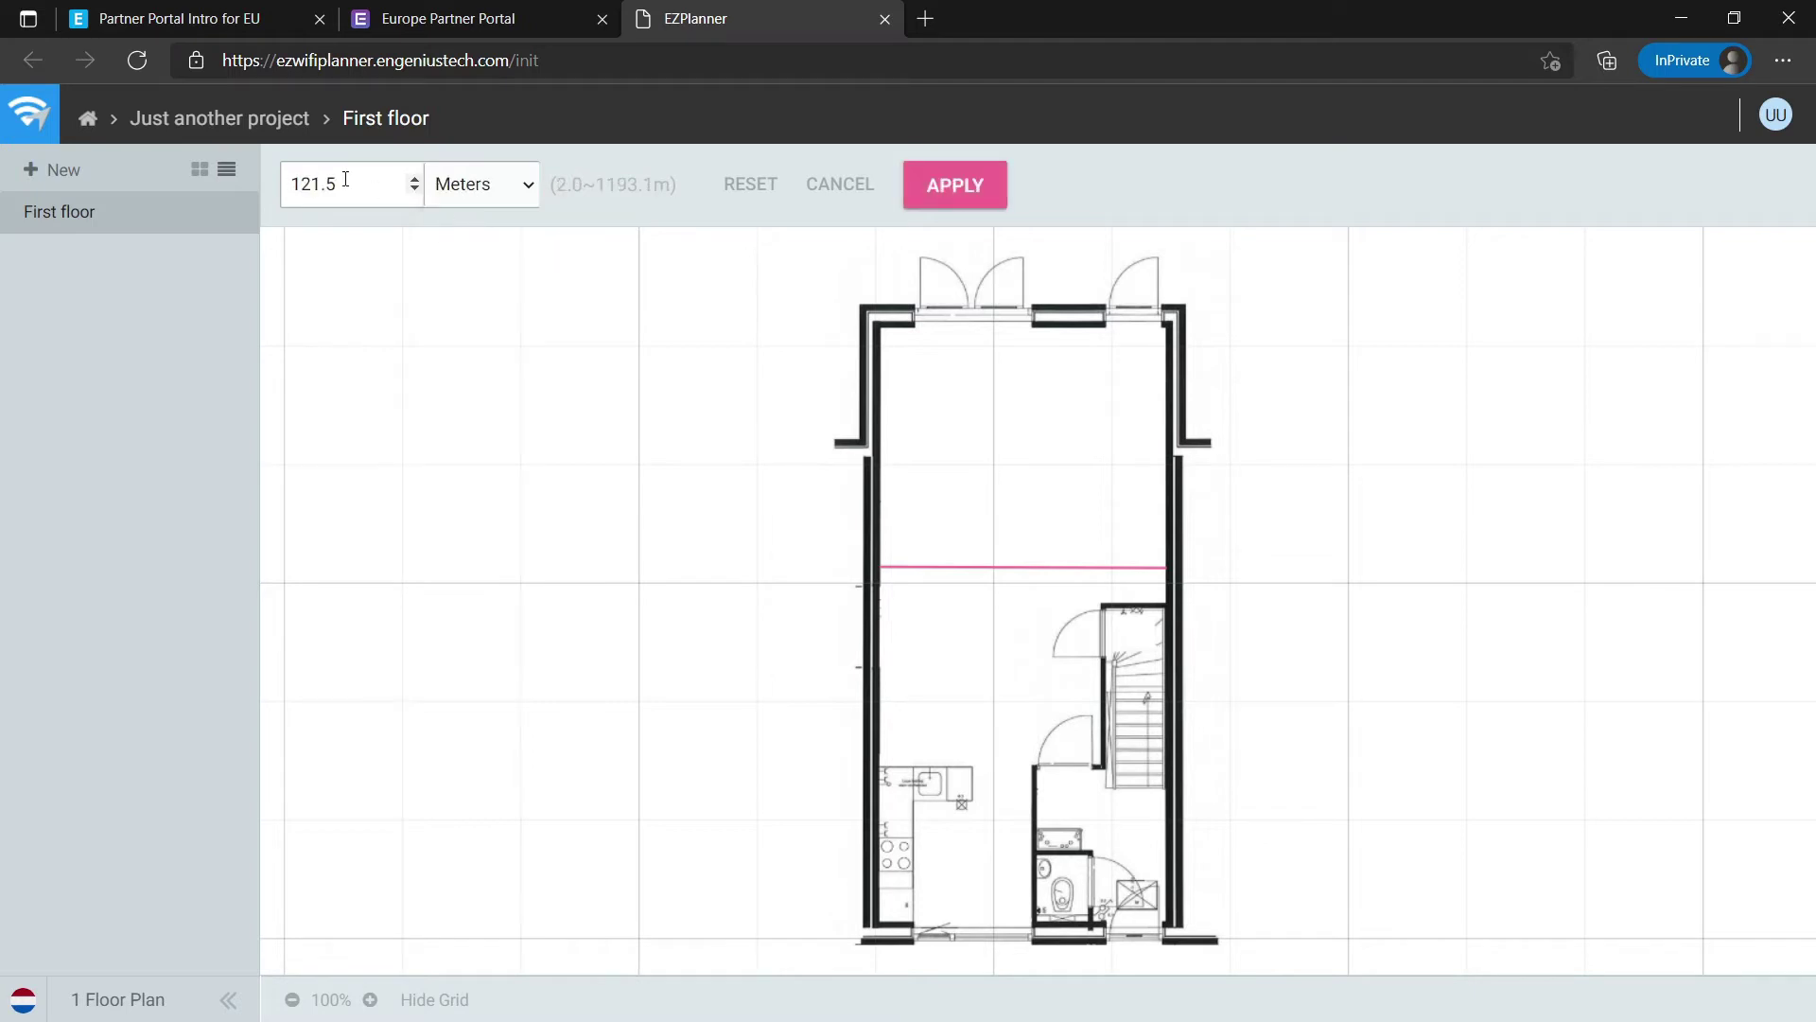
{"action": "left_click_drag", "start_coordinate": [402, 184], "coordinate": [214, 161]}
{"action": "type", "text": "5.1"}
{"action": "left_click", "coordinate": [937, 180]}
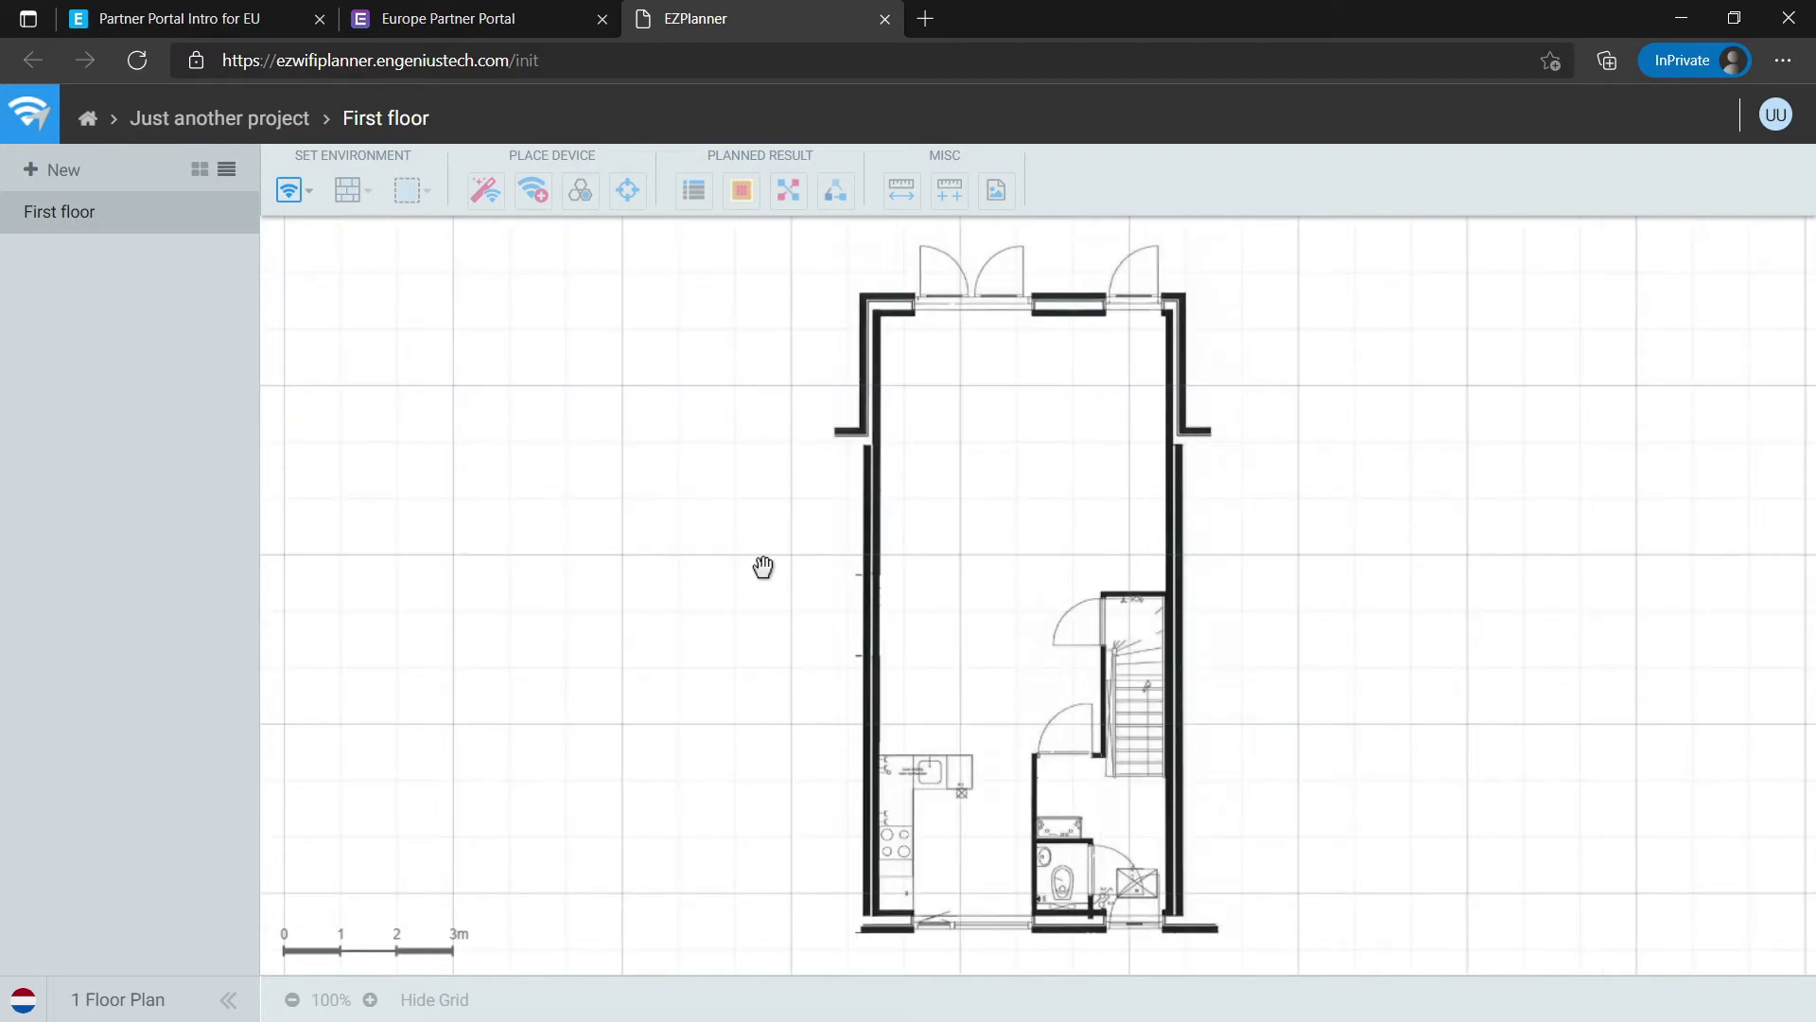
- Add a Wi-Fi coverage zone rectangle over the main room
{"action": "left_click_drag", "start_coordinate": [984, 520], "coordinate": [644, 535]}
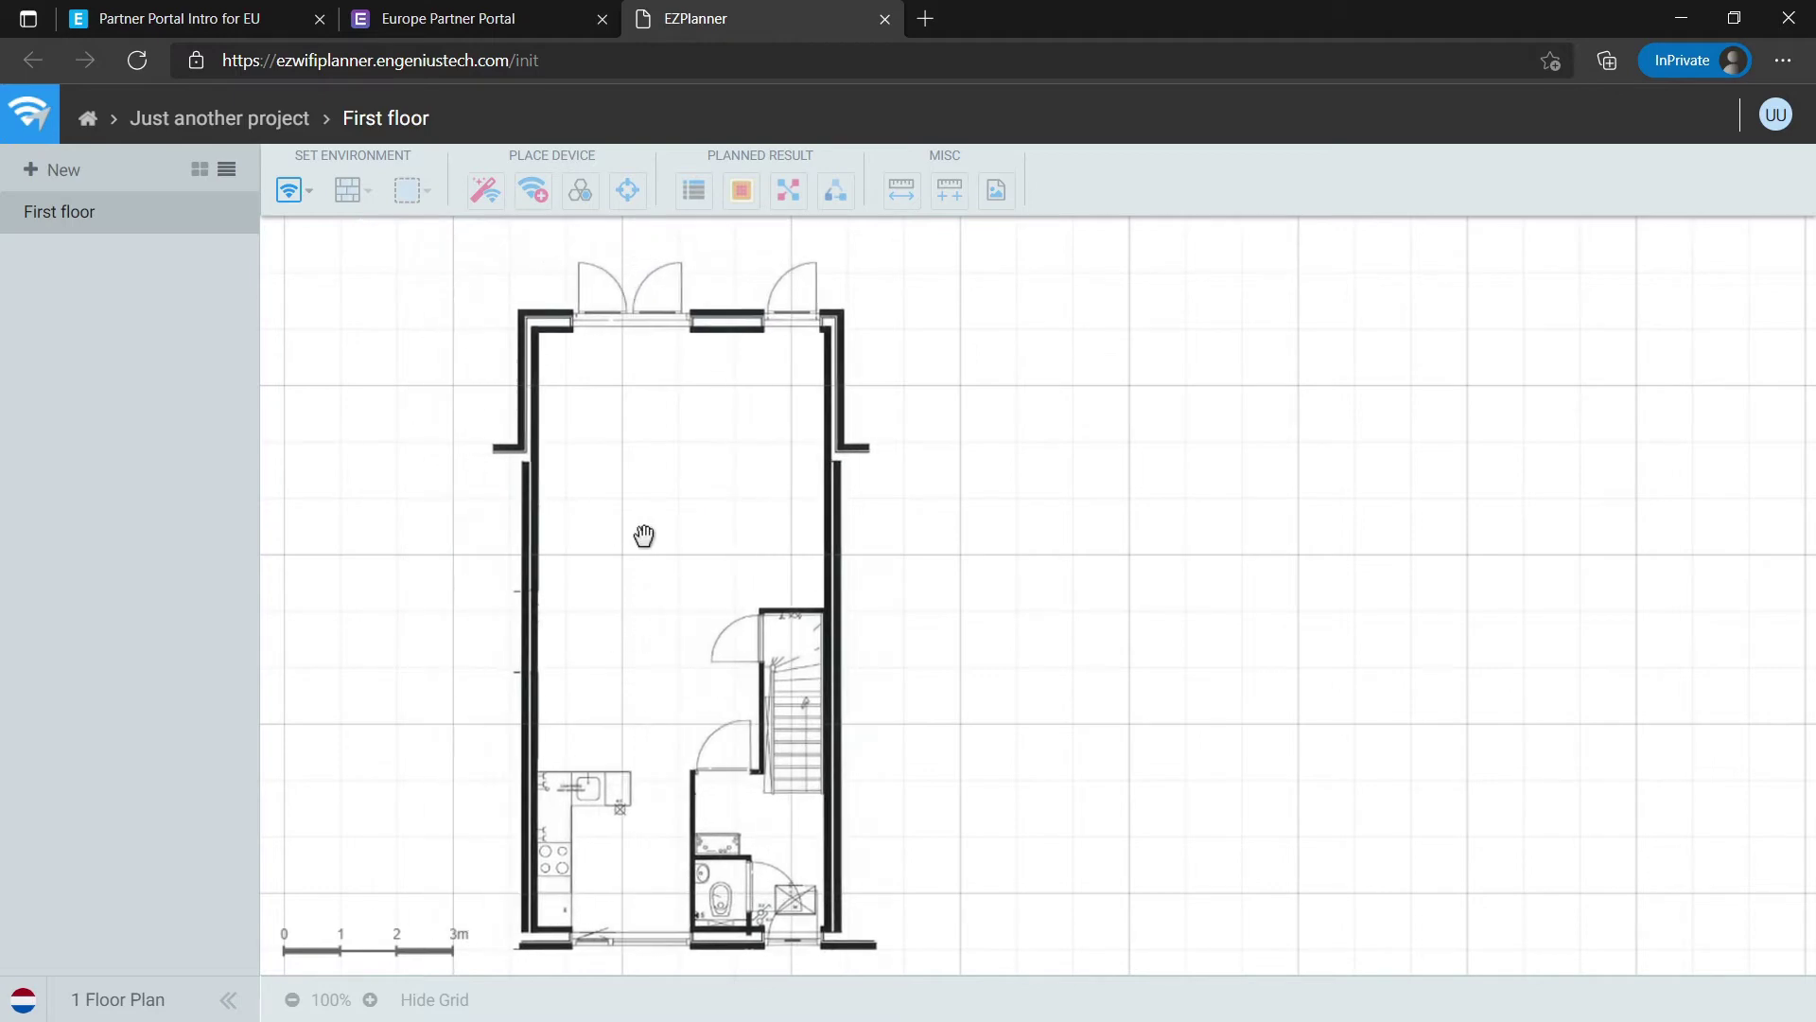
{"action": "left_click", "coordinate": [315, 213]}
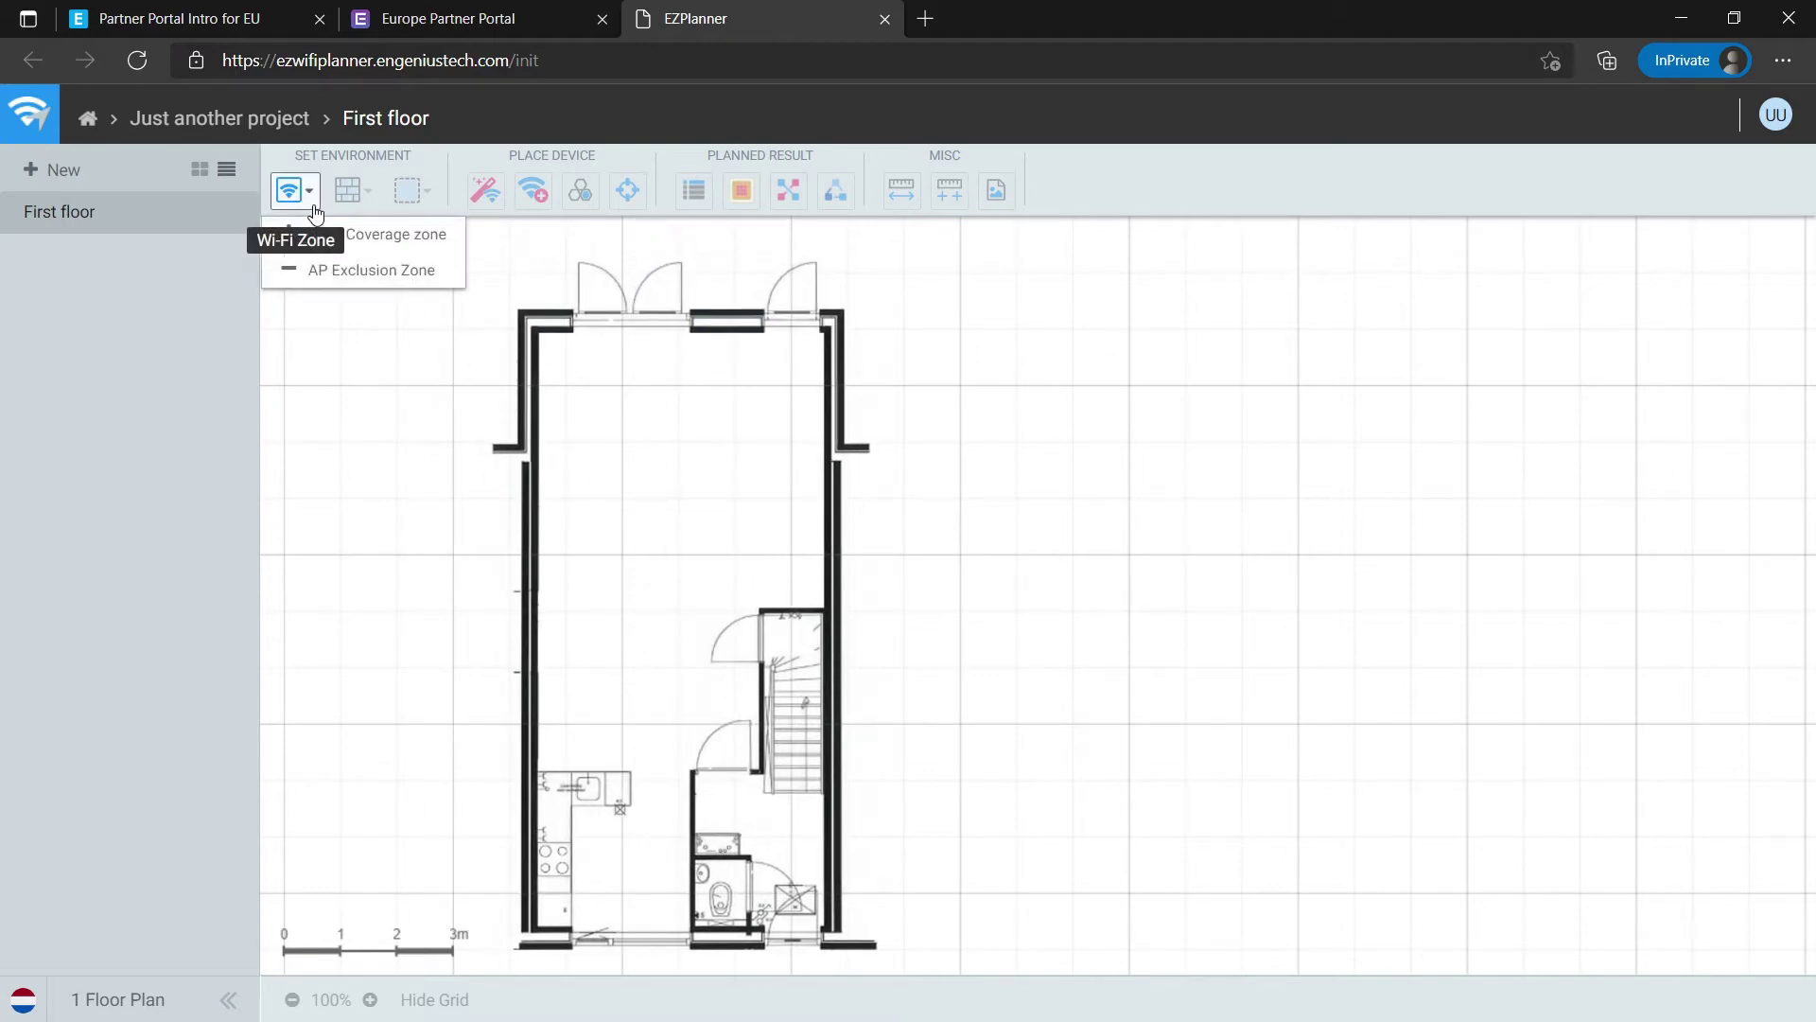
{"action": "left_click", "coordinate": [422, 239]}
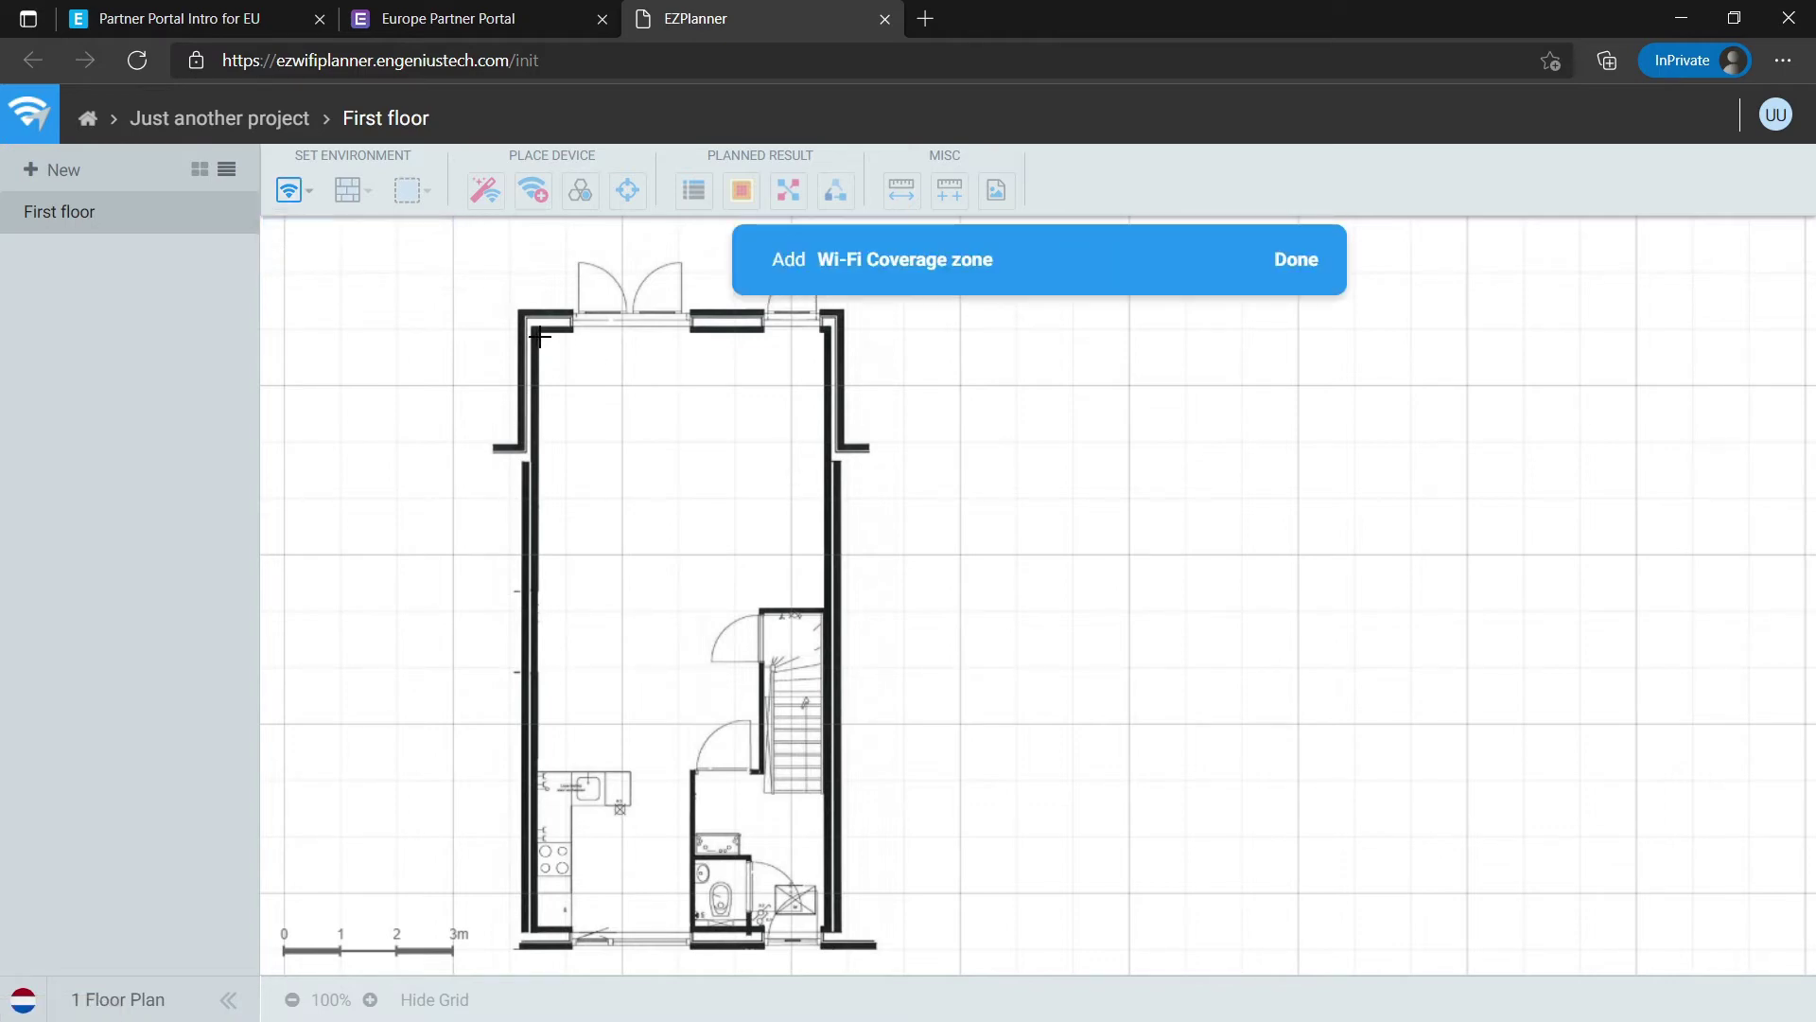
{"action": "left_click_drag", "start_coordinate": [540, 331], "coordinate": [823, 920]}
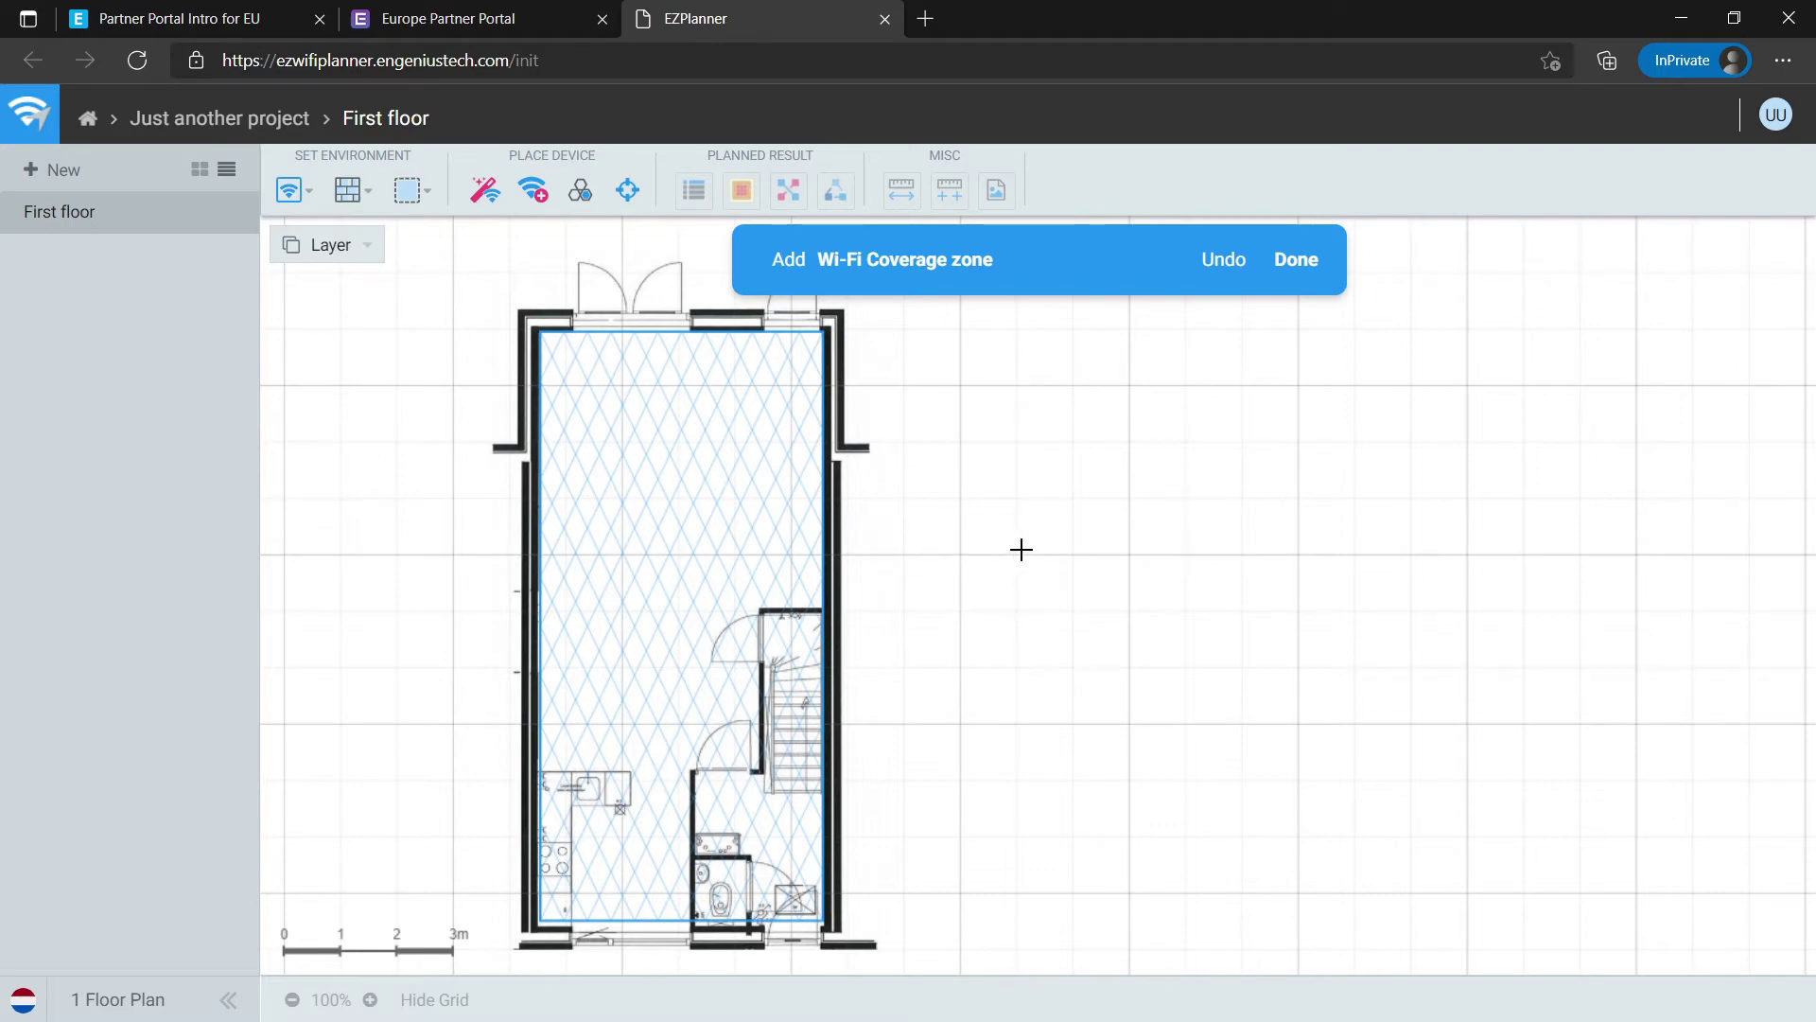
- Redraw coverage across the building, dismiss the overlap warning, and undo the stray zone outside
{"action": "mouse_move", "coordinate": [1022, 547]}
{"action": "left_mouse_down"}
{"action": "mouse_move", "coordinate": [398, 703]}
{"action": "mouse_move", "coordinate": [388, 754]}
{"action": "mouse_move", "coordinate": [766, 803]}
{"action": "mouse_move", "coordinate": [920, 763]}
{"action": "mouse_move", "coordinate": [633, 684]}
{"action": "mouse_move", "coordinate": [549, 695]}
{"action": "mouse_move", "coordinate": [580, 714]}
{"action": "mouse_move", "coordinate": [342, 711]}
{"action": "left_mouse_up"}
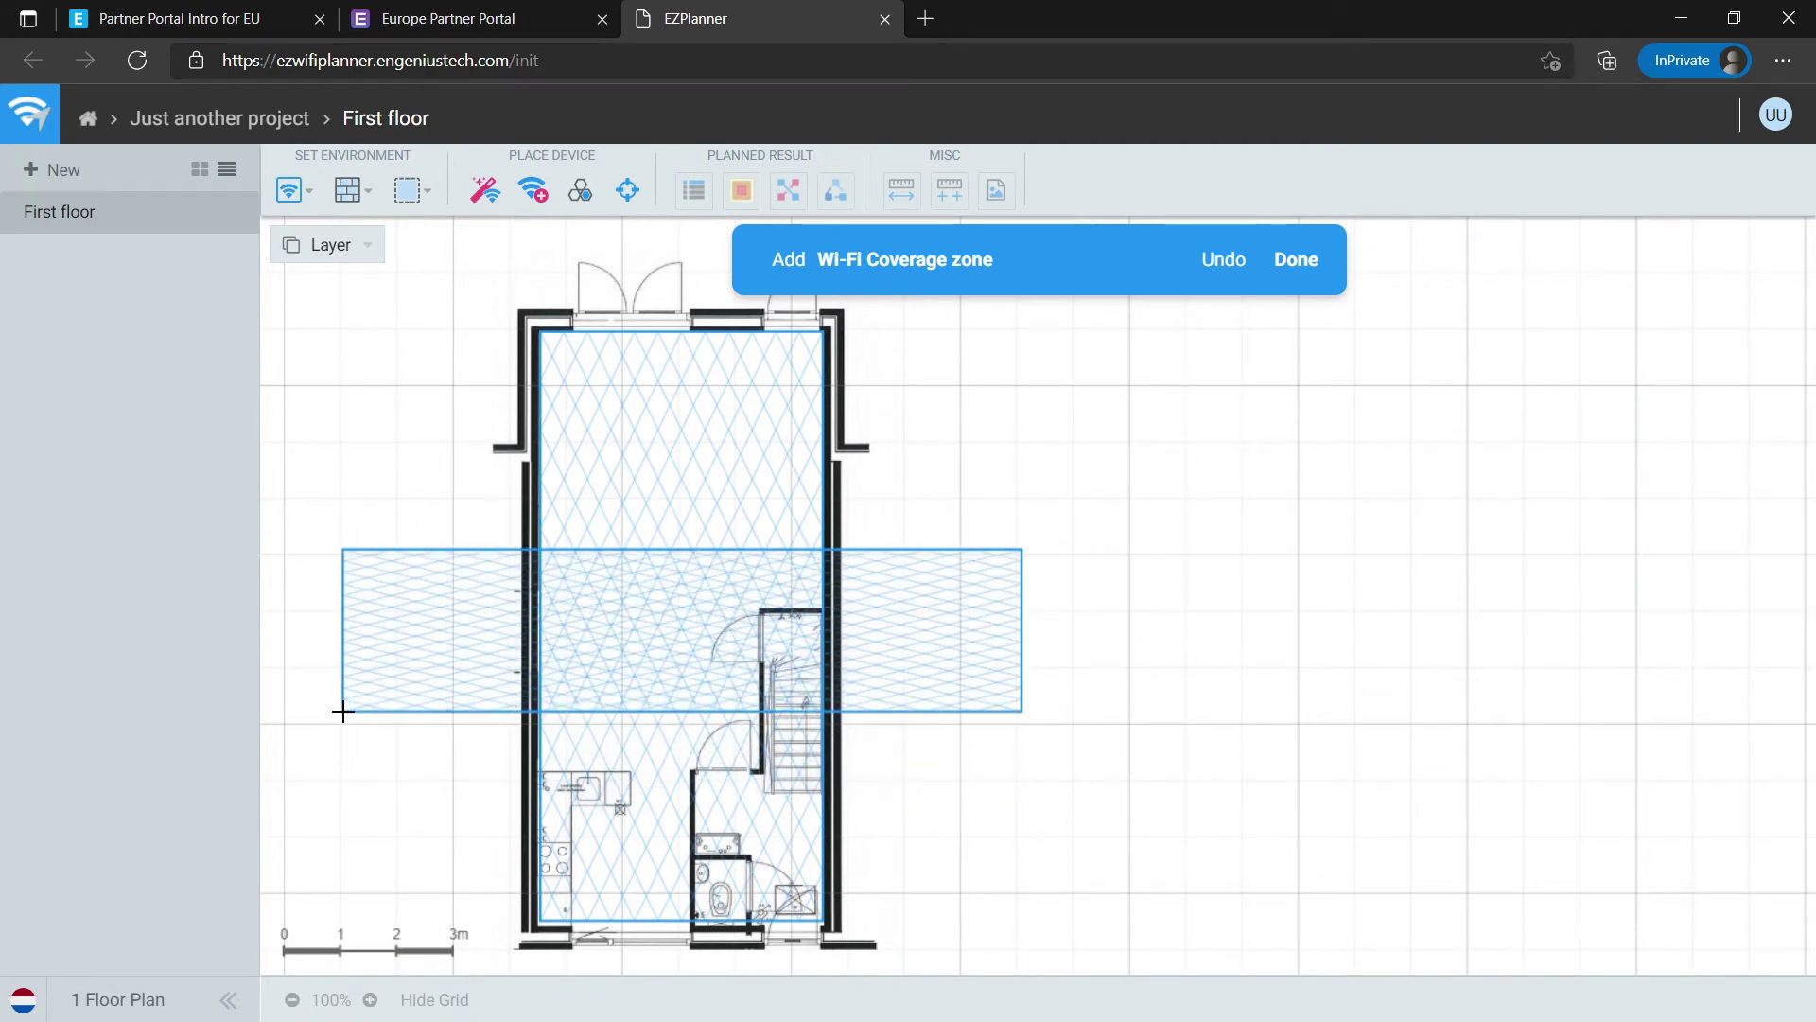
{"action": "left_click_drag", "start_coordinate": [342, 711], "coordinate": [342, 712]}
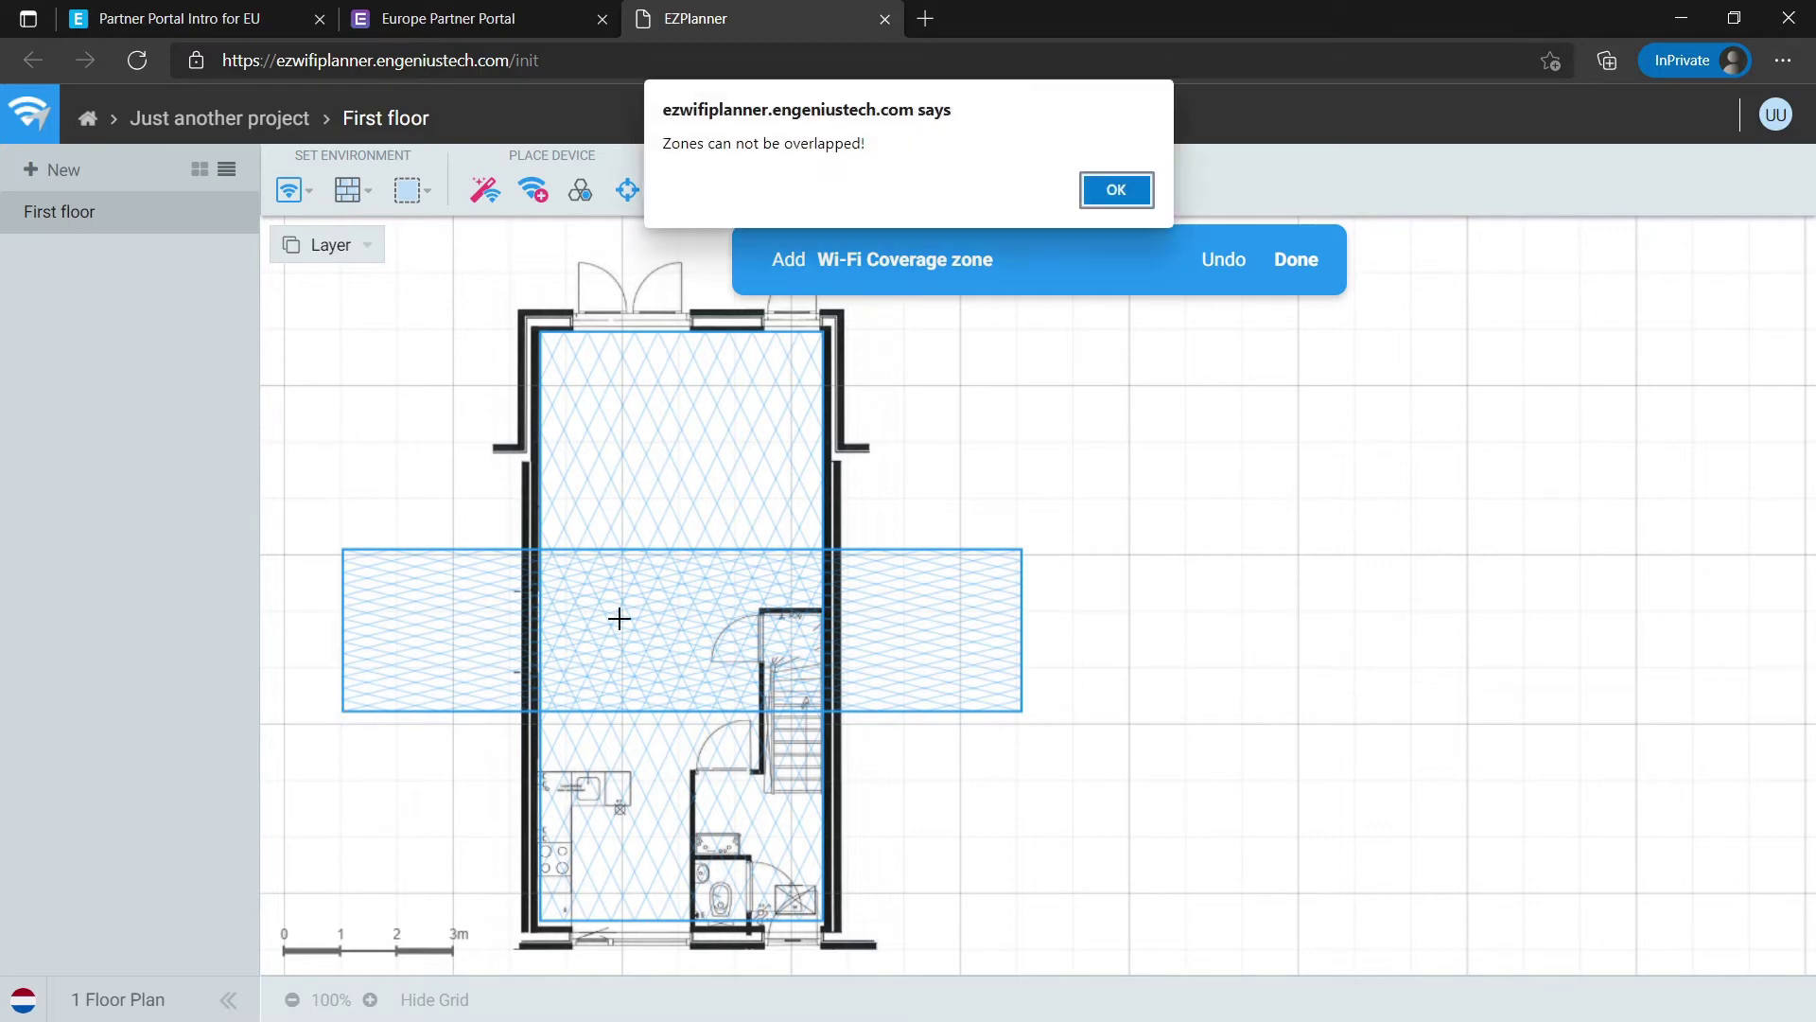
{"action": "left_click", "coordinate": [1112, 189]}
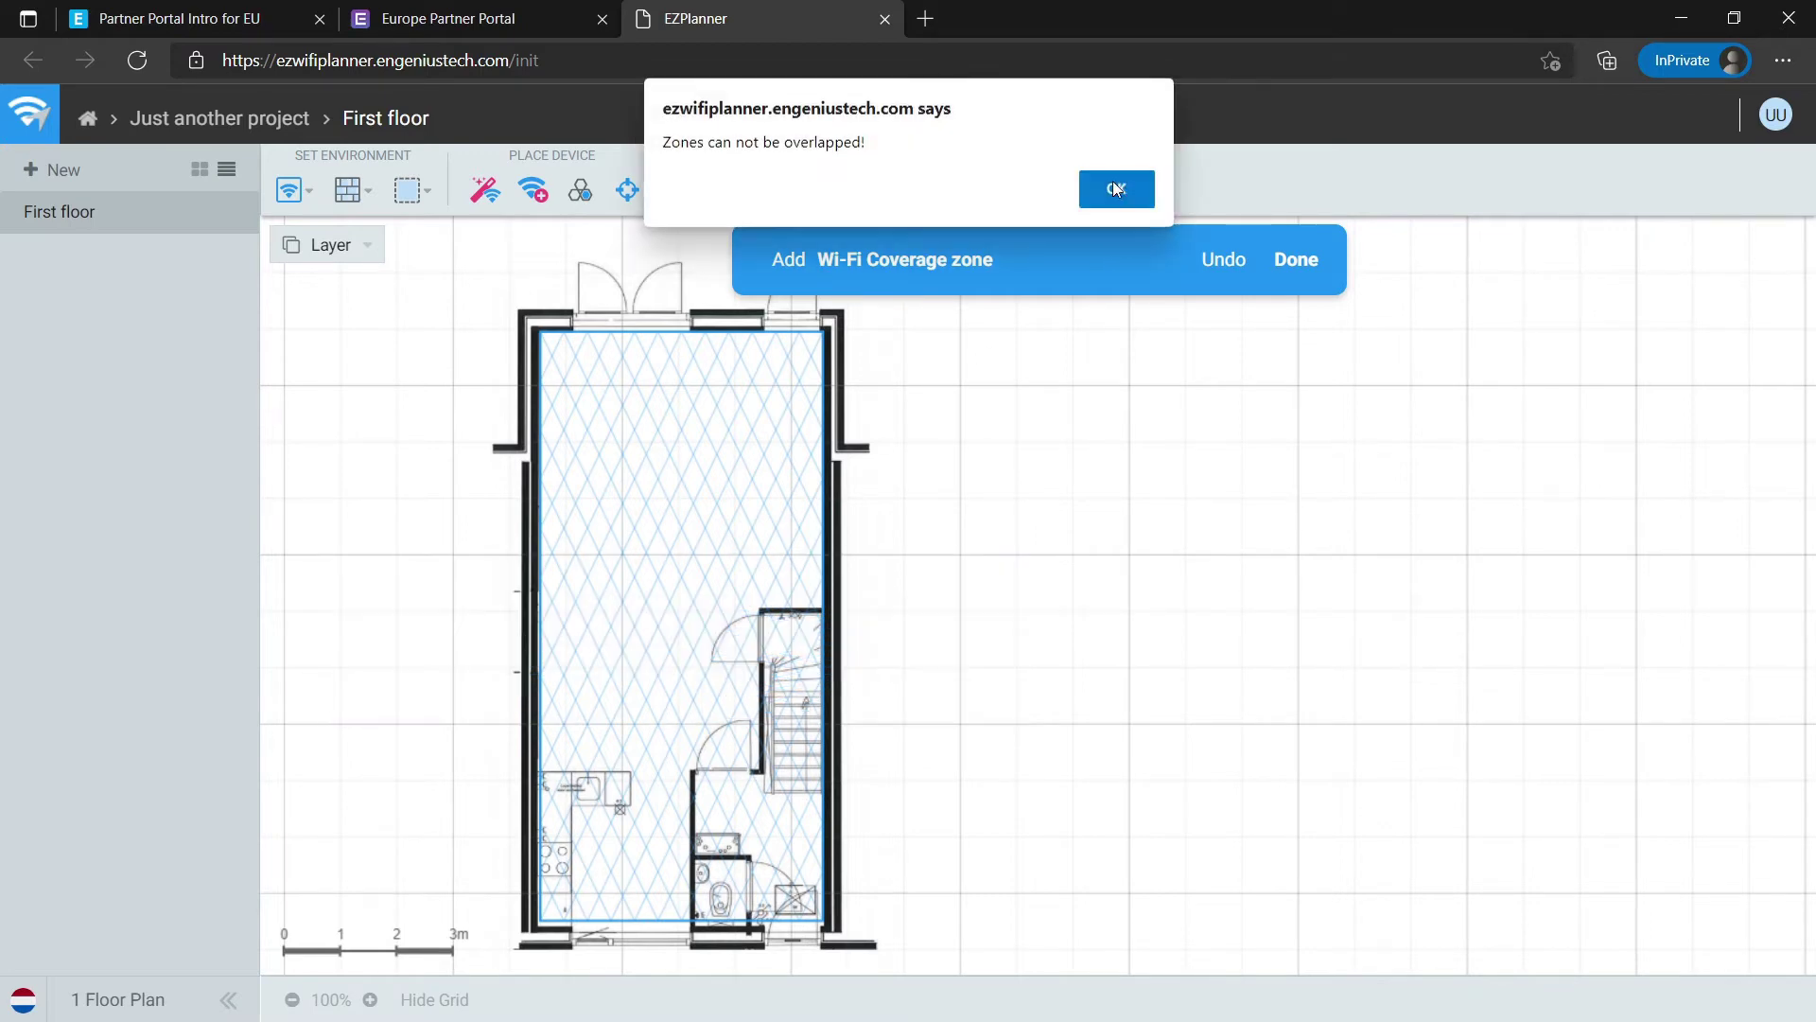
{"action": "mouse_move", "coordinate": [995, 605]}
{"action": "left_mouse_down"}
{"action": "mouse_move", "coordinate": [706, 579]}
{"action": "mouse_move", "coordinate": [599, 473]}
{"action": "left_mouse_up"}
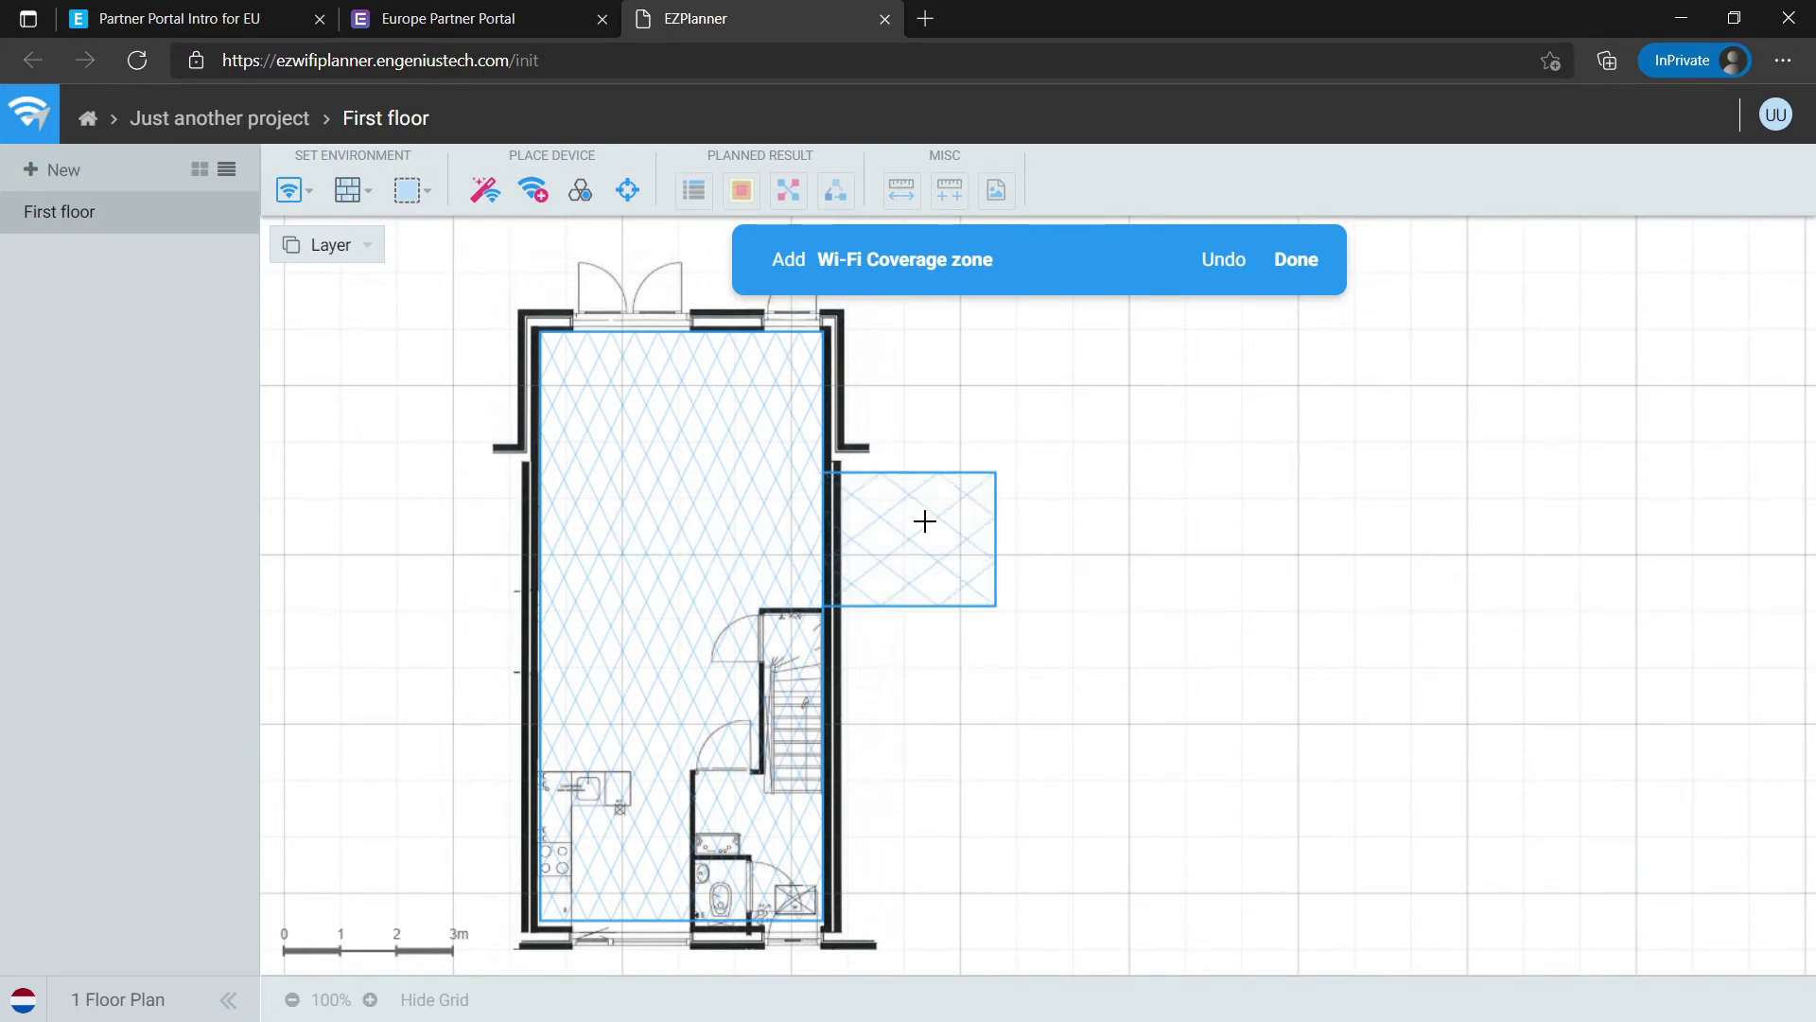
{"action": "left_click", "coordinate": [1224, 261]}
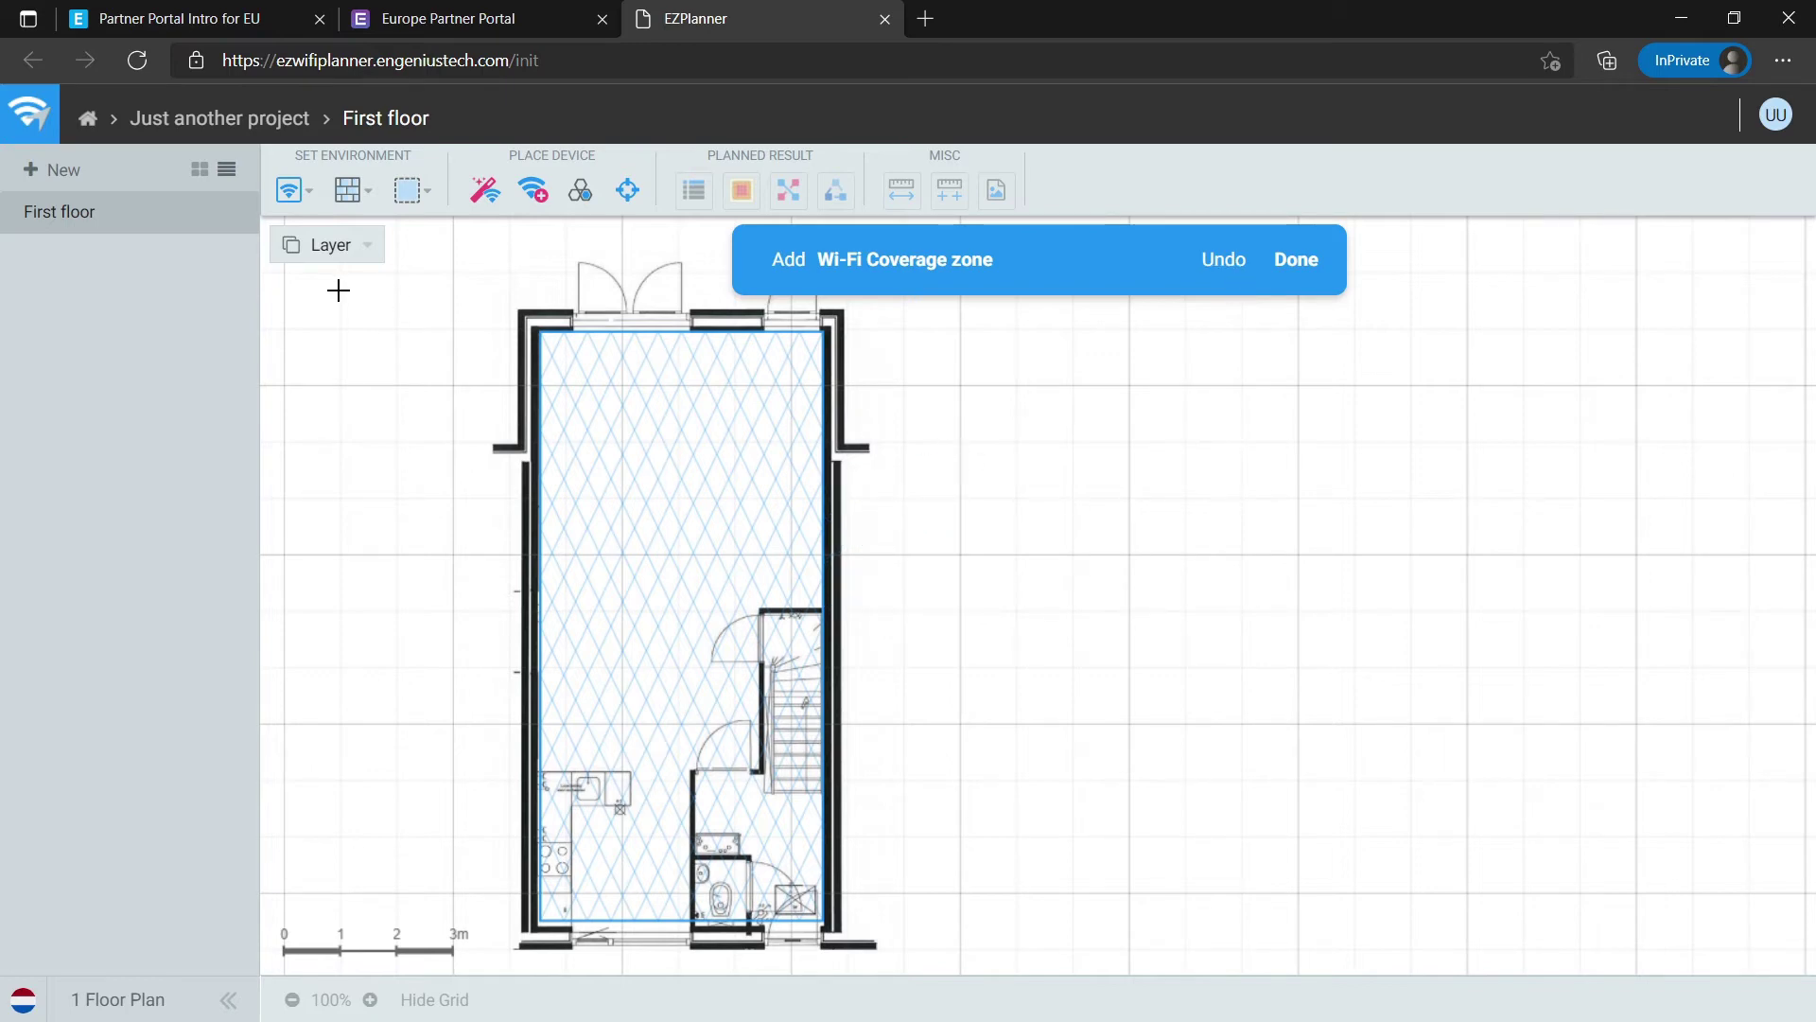
{"action": "left_click", "coordinate": [295, 190]}
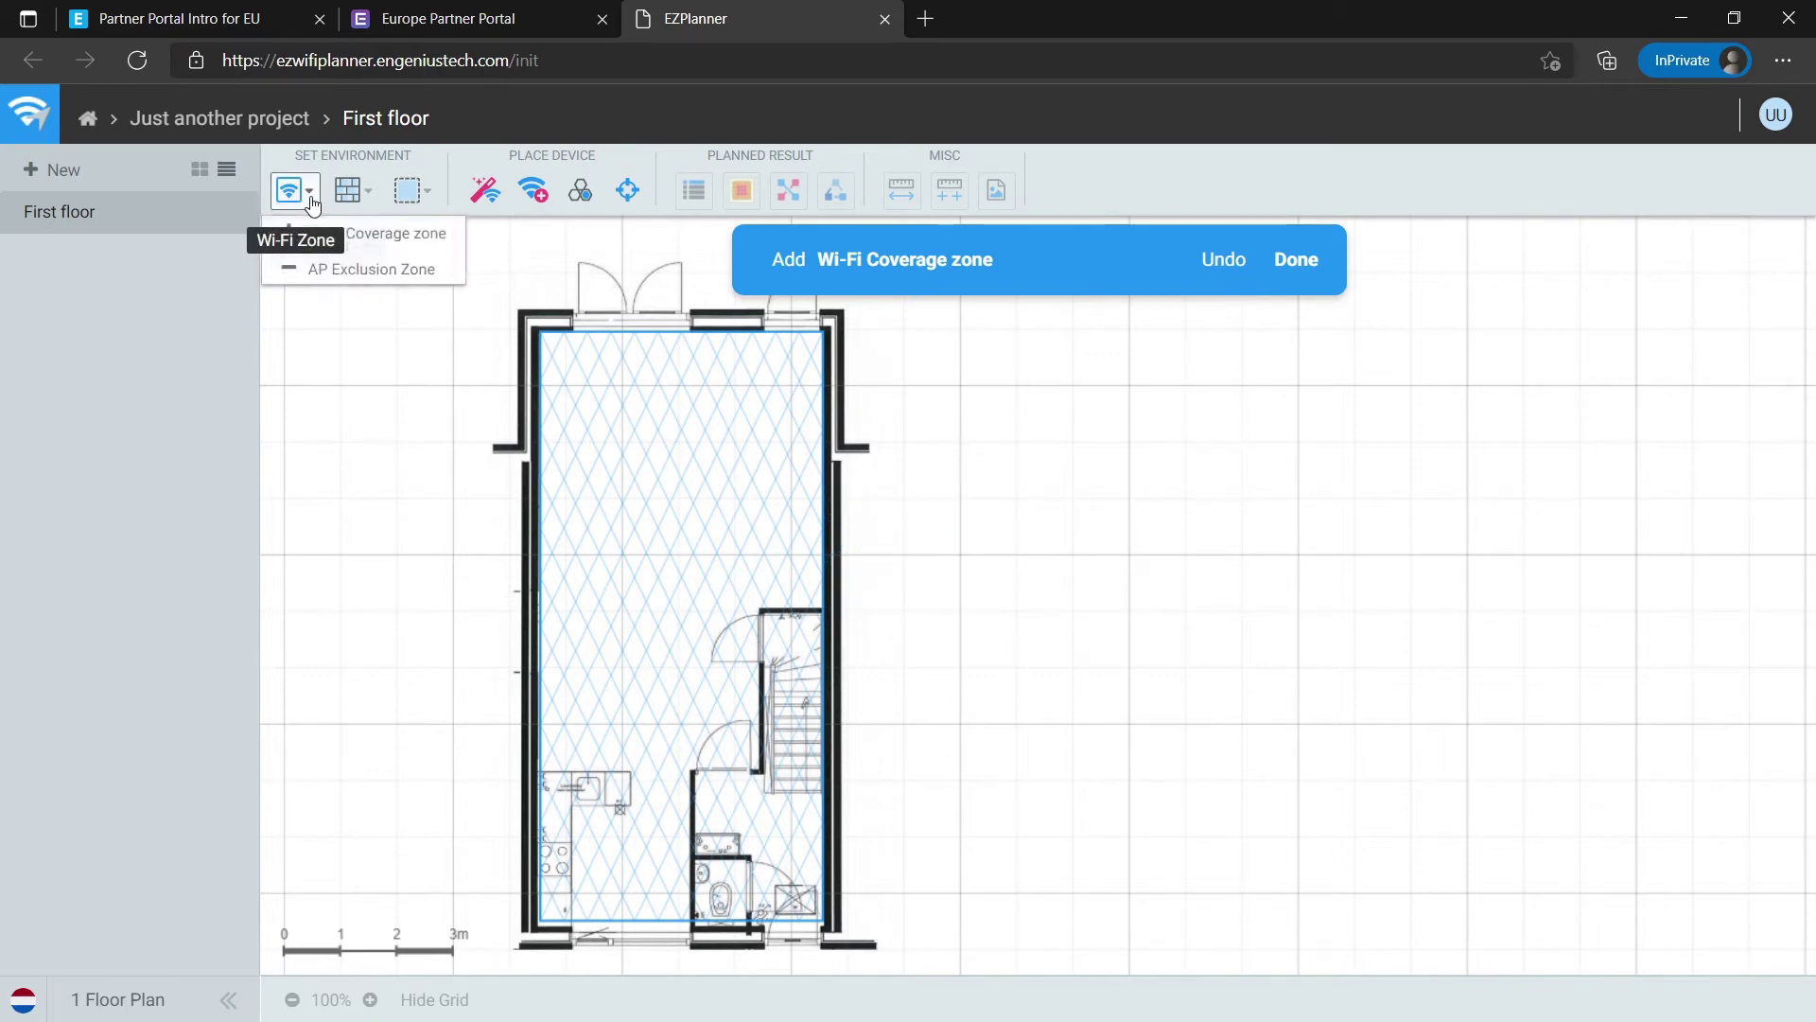
- Draw trial AP exclusion zones around the toilet area, then undo both of them
{"action": "left_click", "coordinate": [313, 272]}
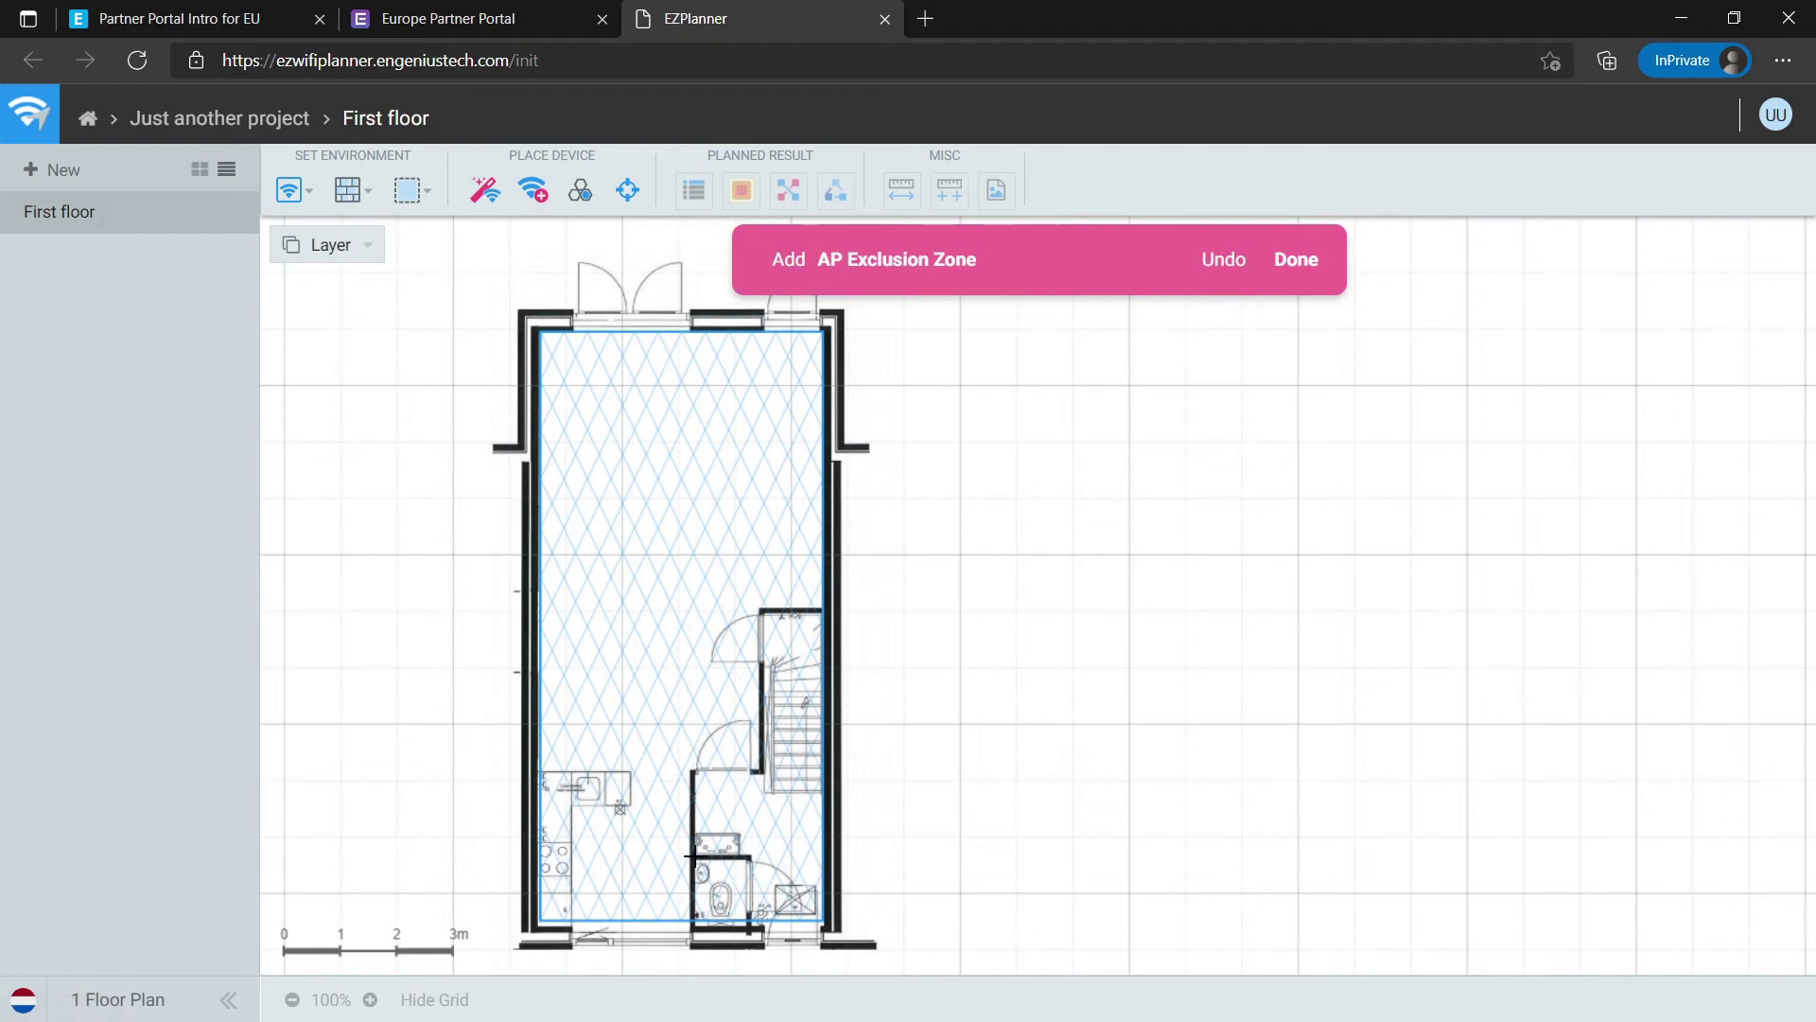
{"action": "left_click_drag", "start_coordinate": [695, 856], "coordinate": [748, 930]}
{"action": "left_click_drag", "start_coordinate": [1009, 828], "coordinate": [453, 913]}
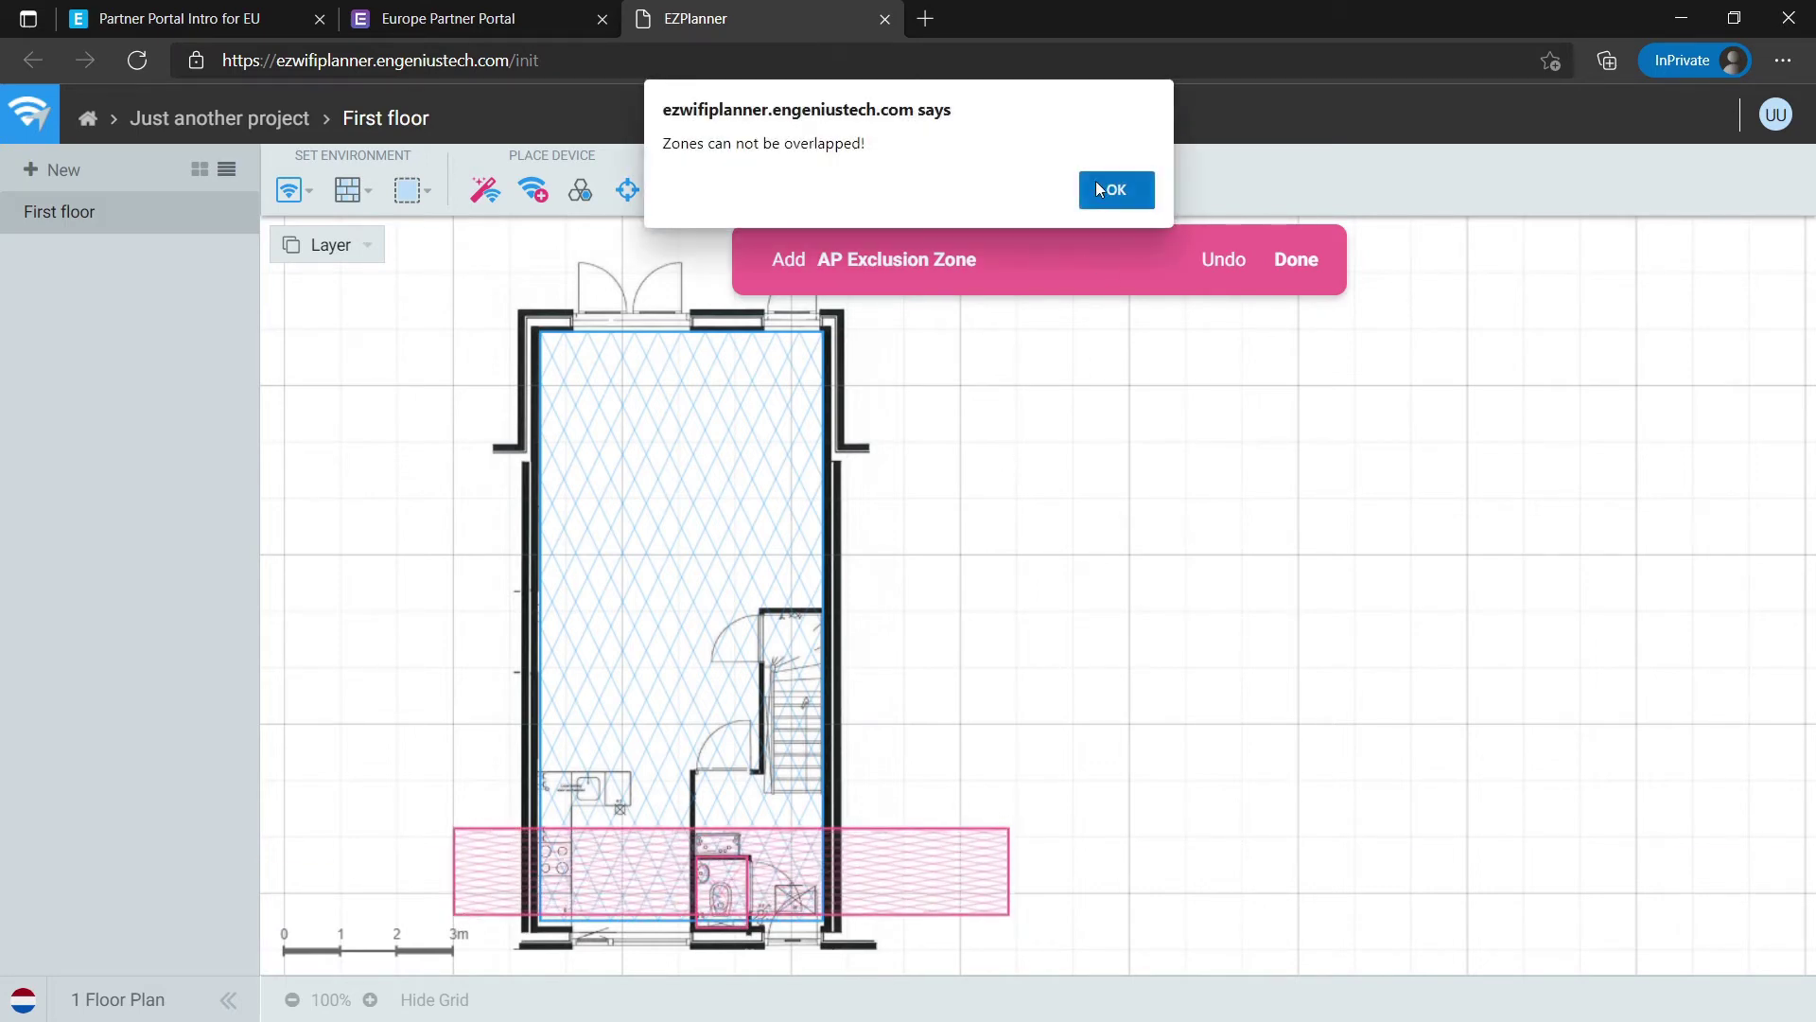
{"action": "left_click", "coordinate": [1118, 190]}
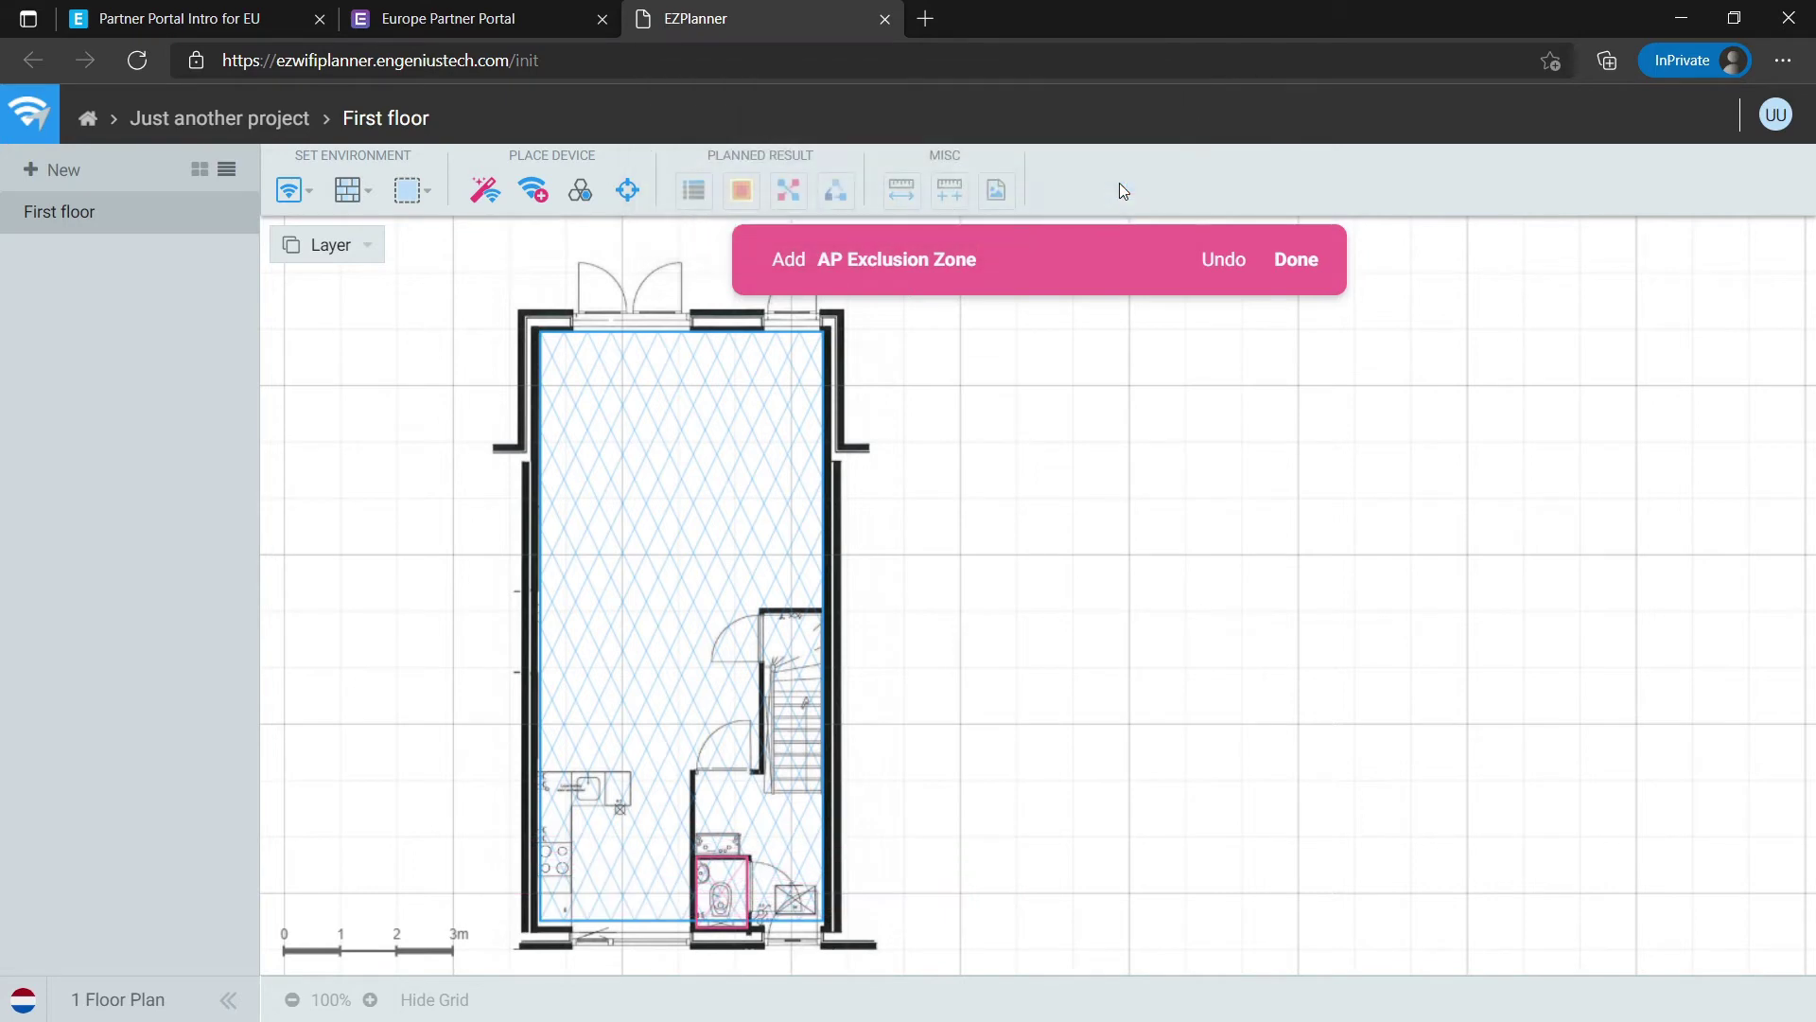
{"action": "left_click_drag", "start_coordinate": [999, 848], "coordinate": [747, 906]}
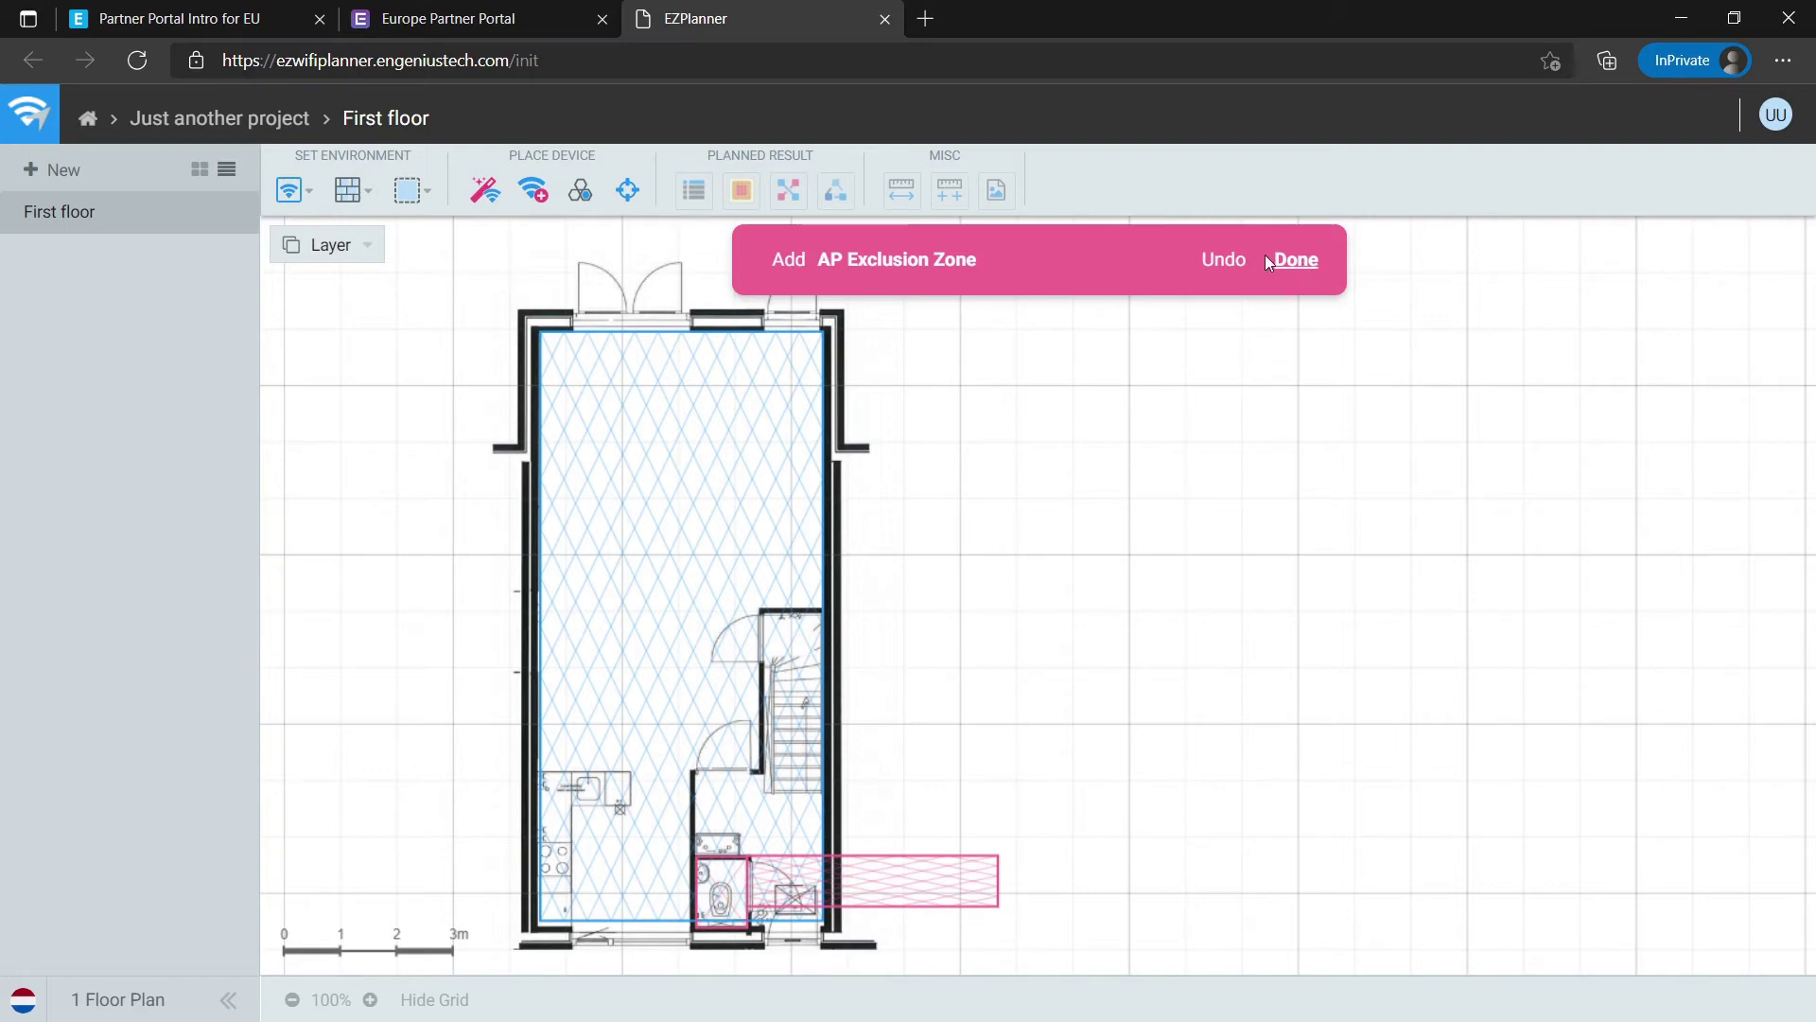
{"action": "left_click", "coordinate": [1227, 263]}
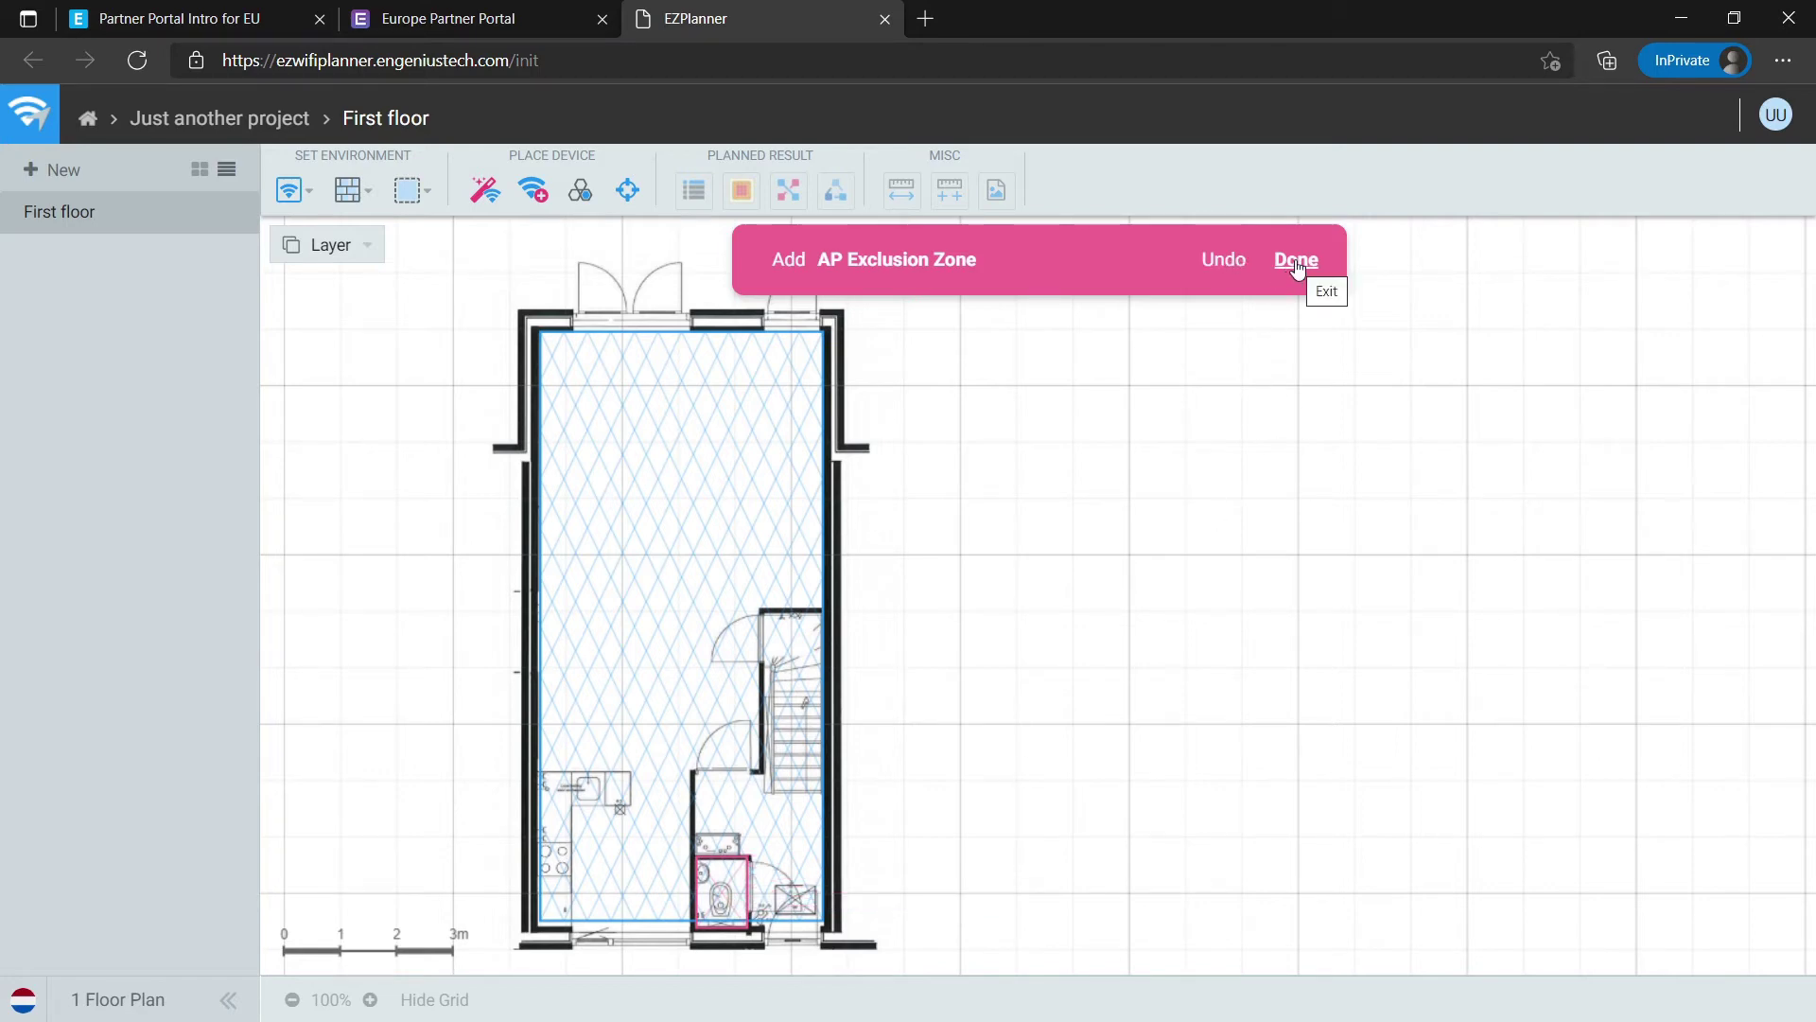
{"action": "left_click", "coordinate": [1231, 263]}
- Trace the house's outer walls as Concrete Wall (12 dB) obstacles
{"action": "left_click", "coordinate": [1296, 263]}
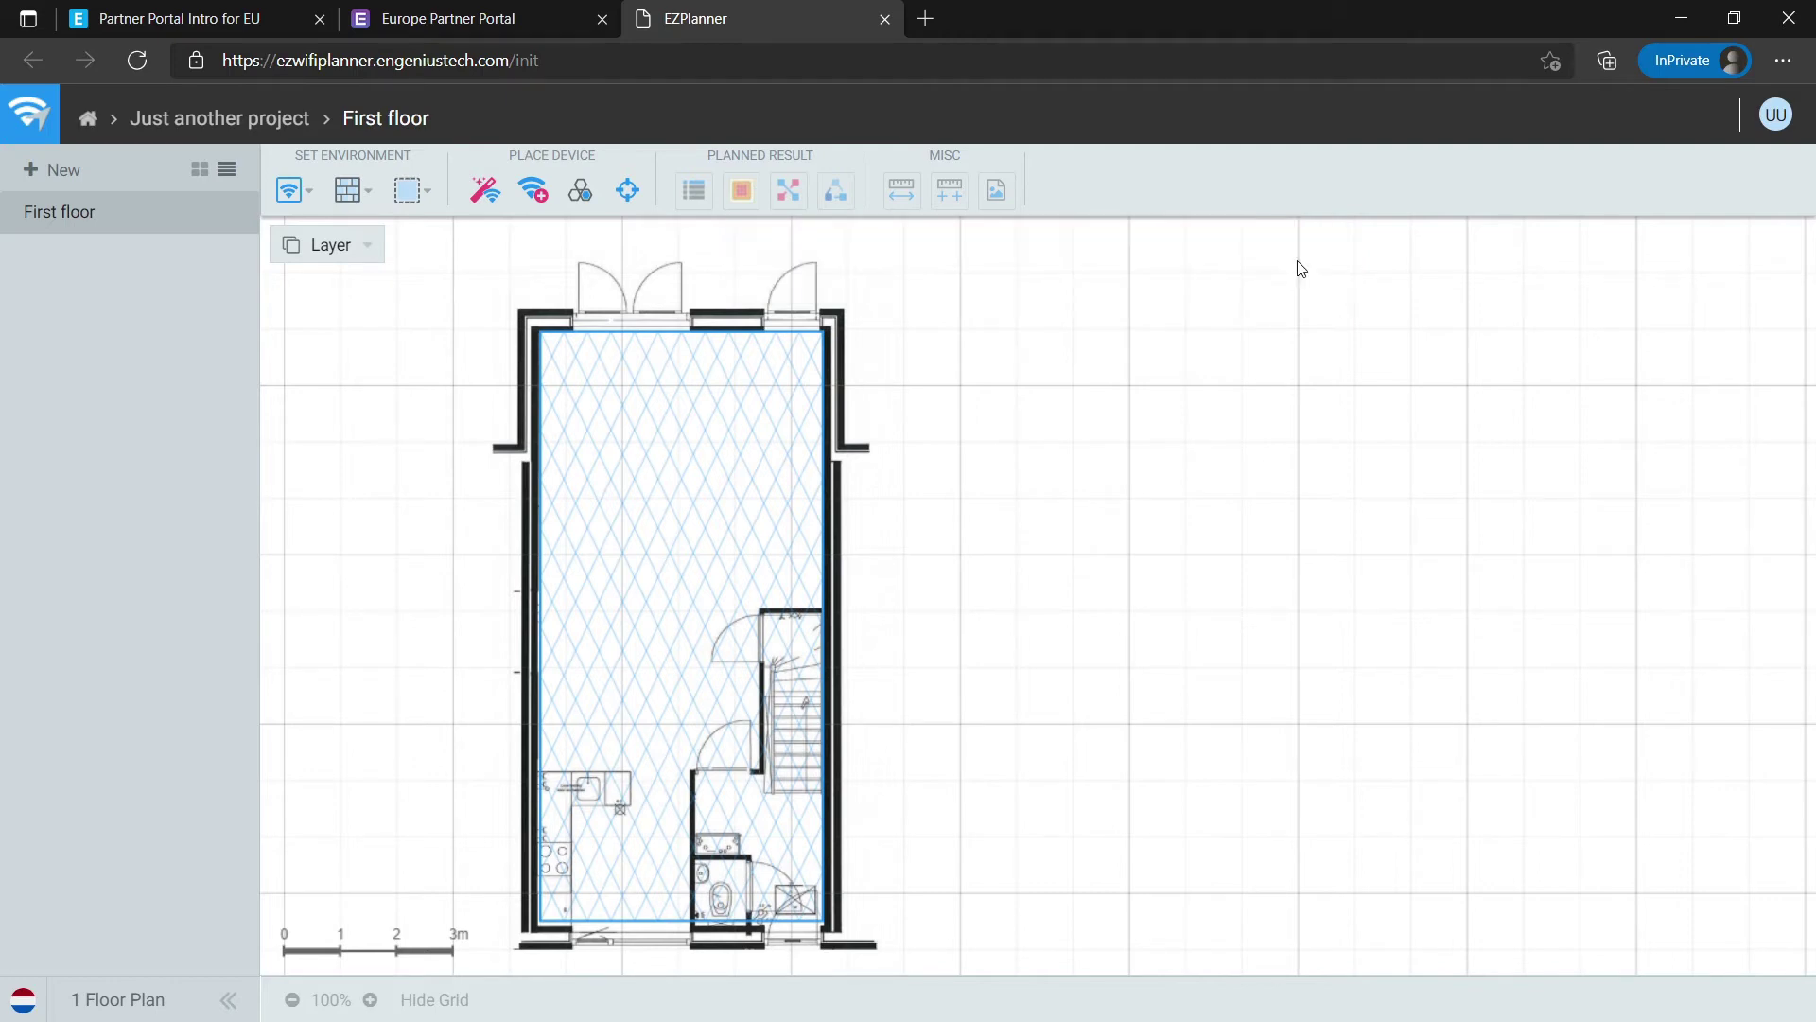
{"action": "left_click", "coordinate": [368, 203]}
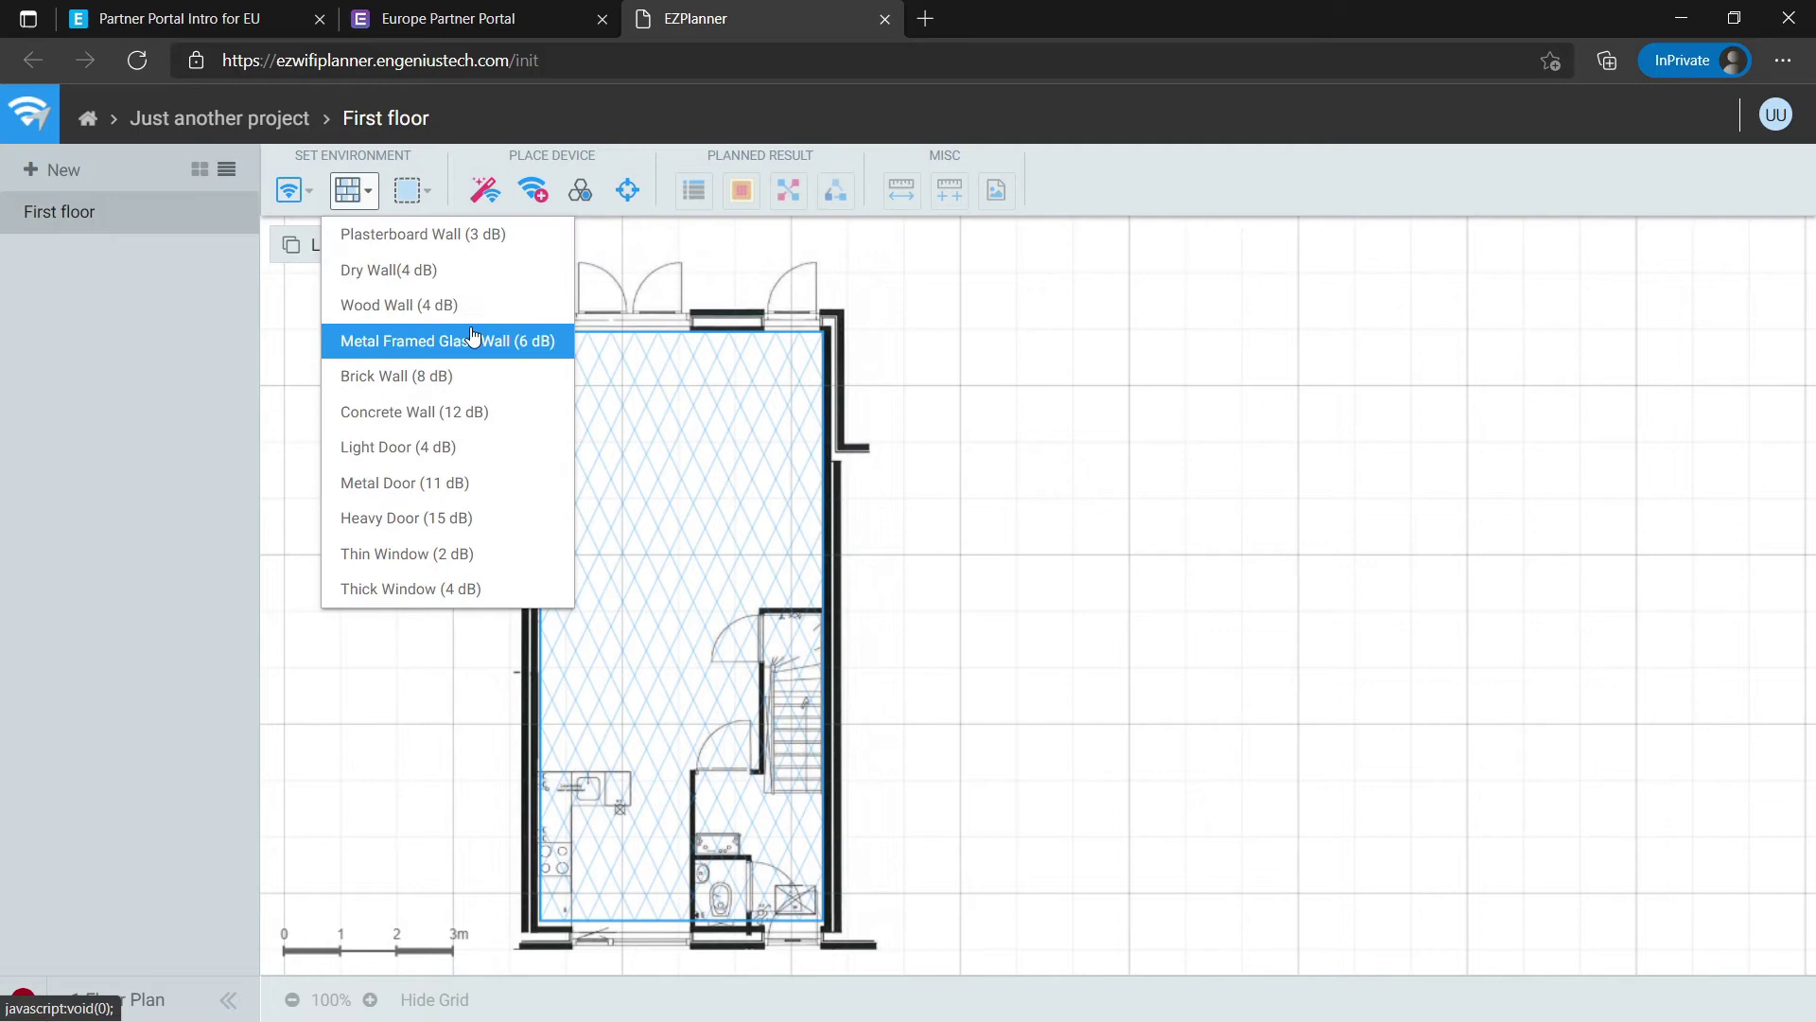
{"action": "left_click", "coordinate": [490, 413]}
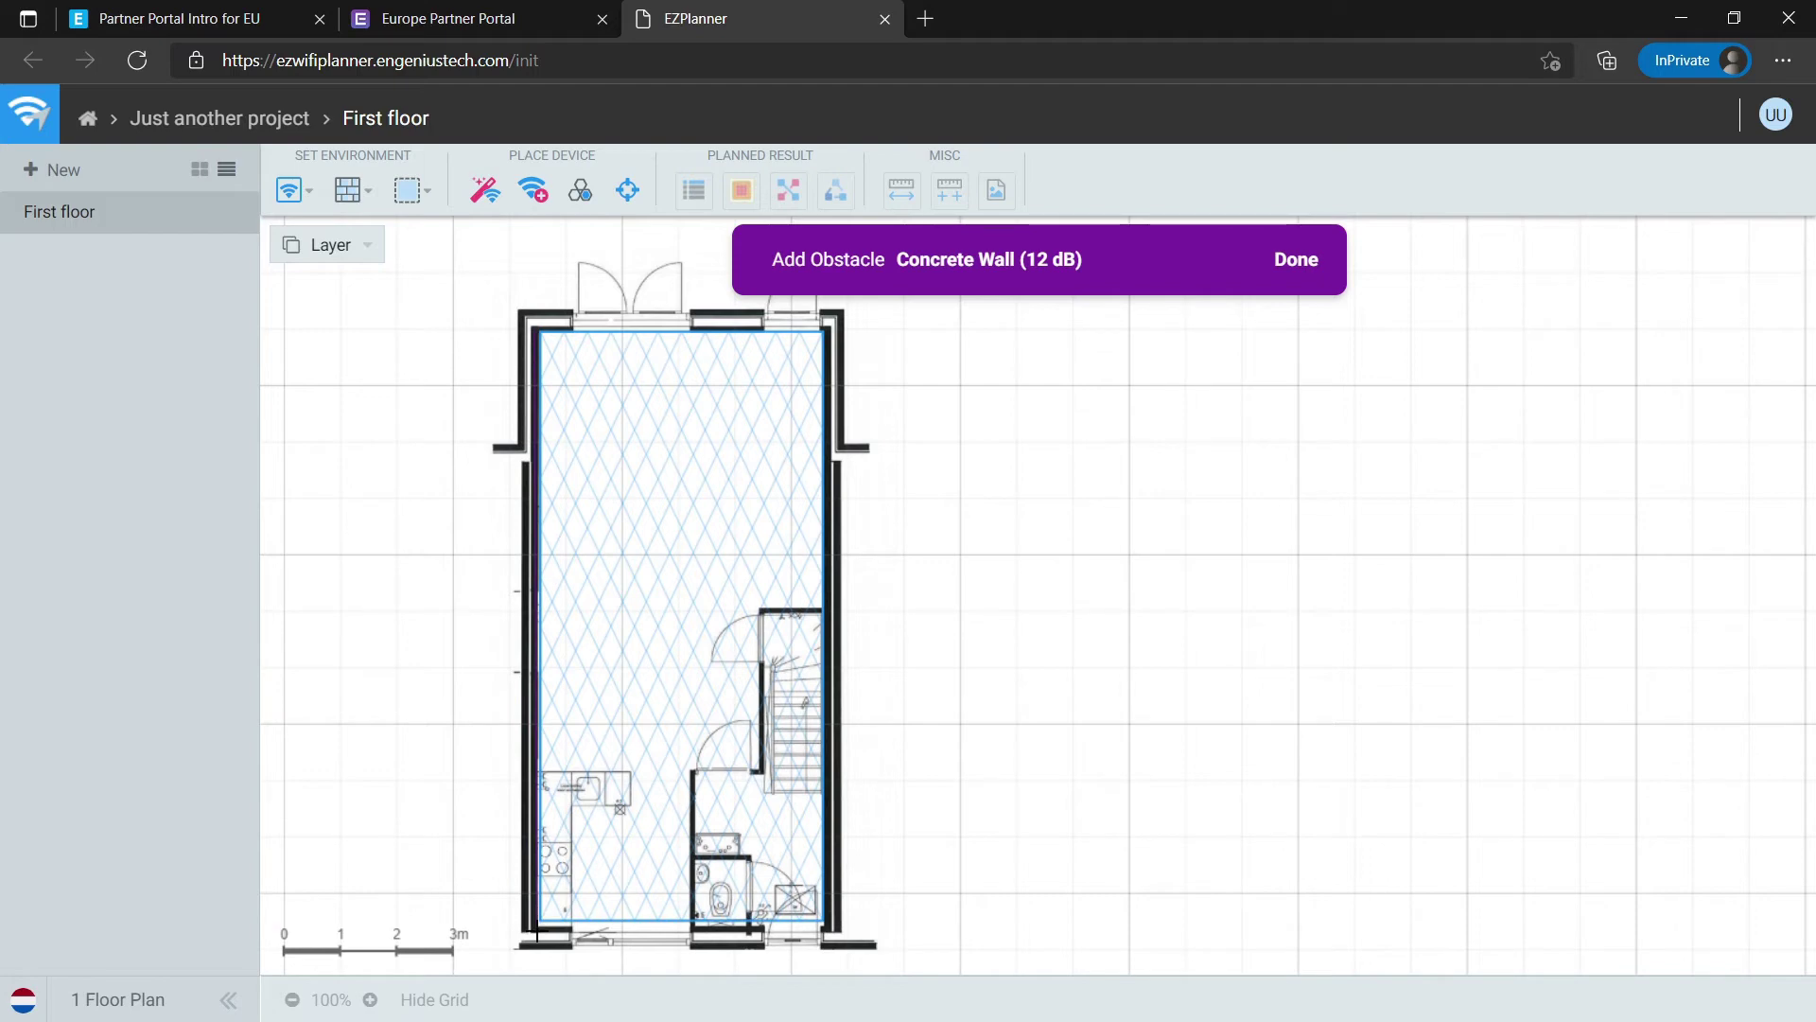
{"action": "left_click", "coordinate": [536, 931]}
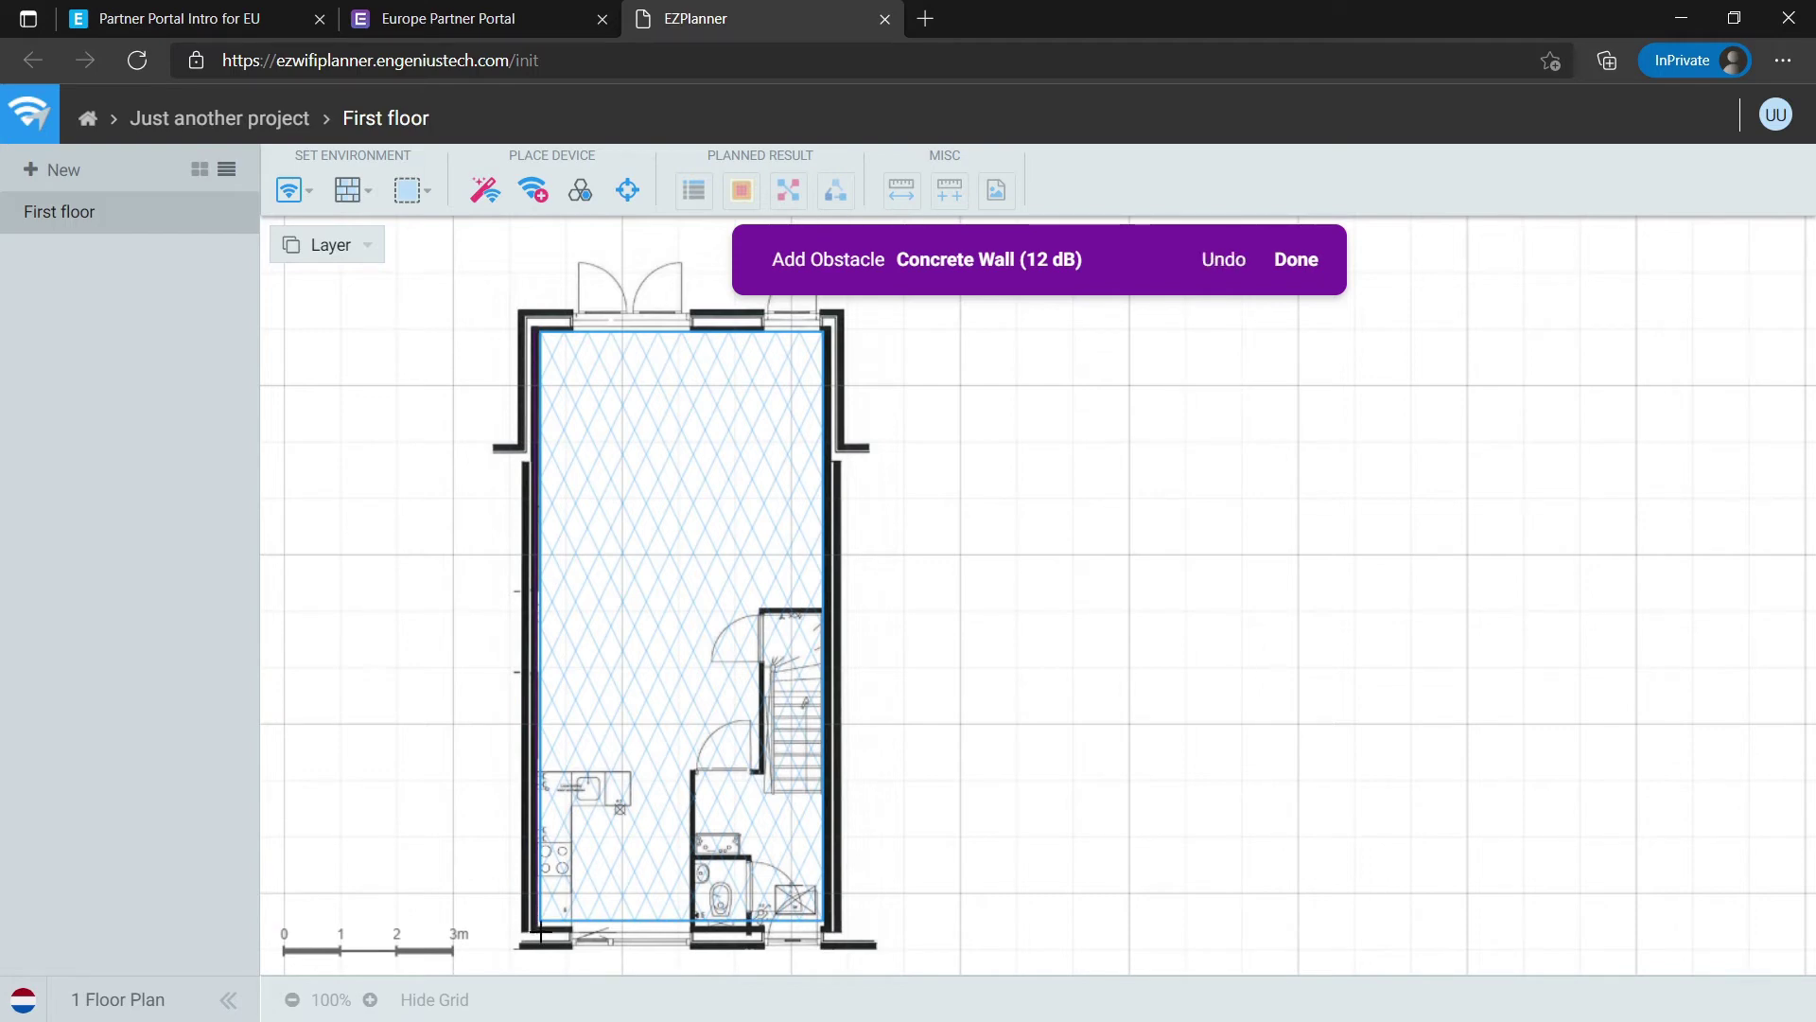
{"action": "left_click", "coordinate": [829, 930]}
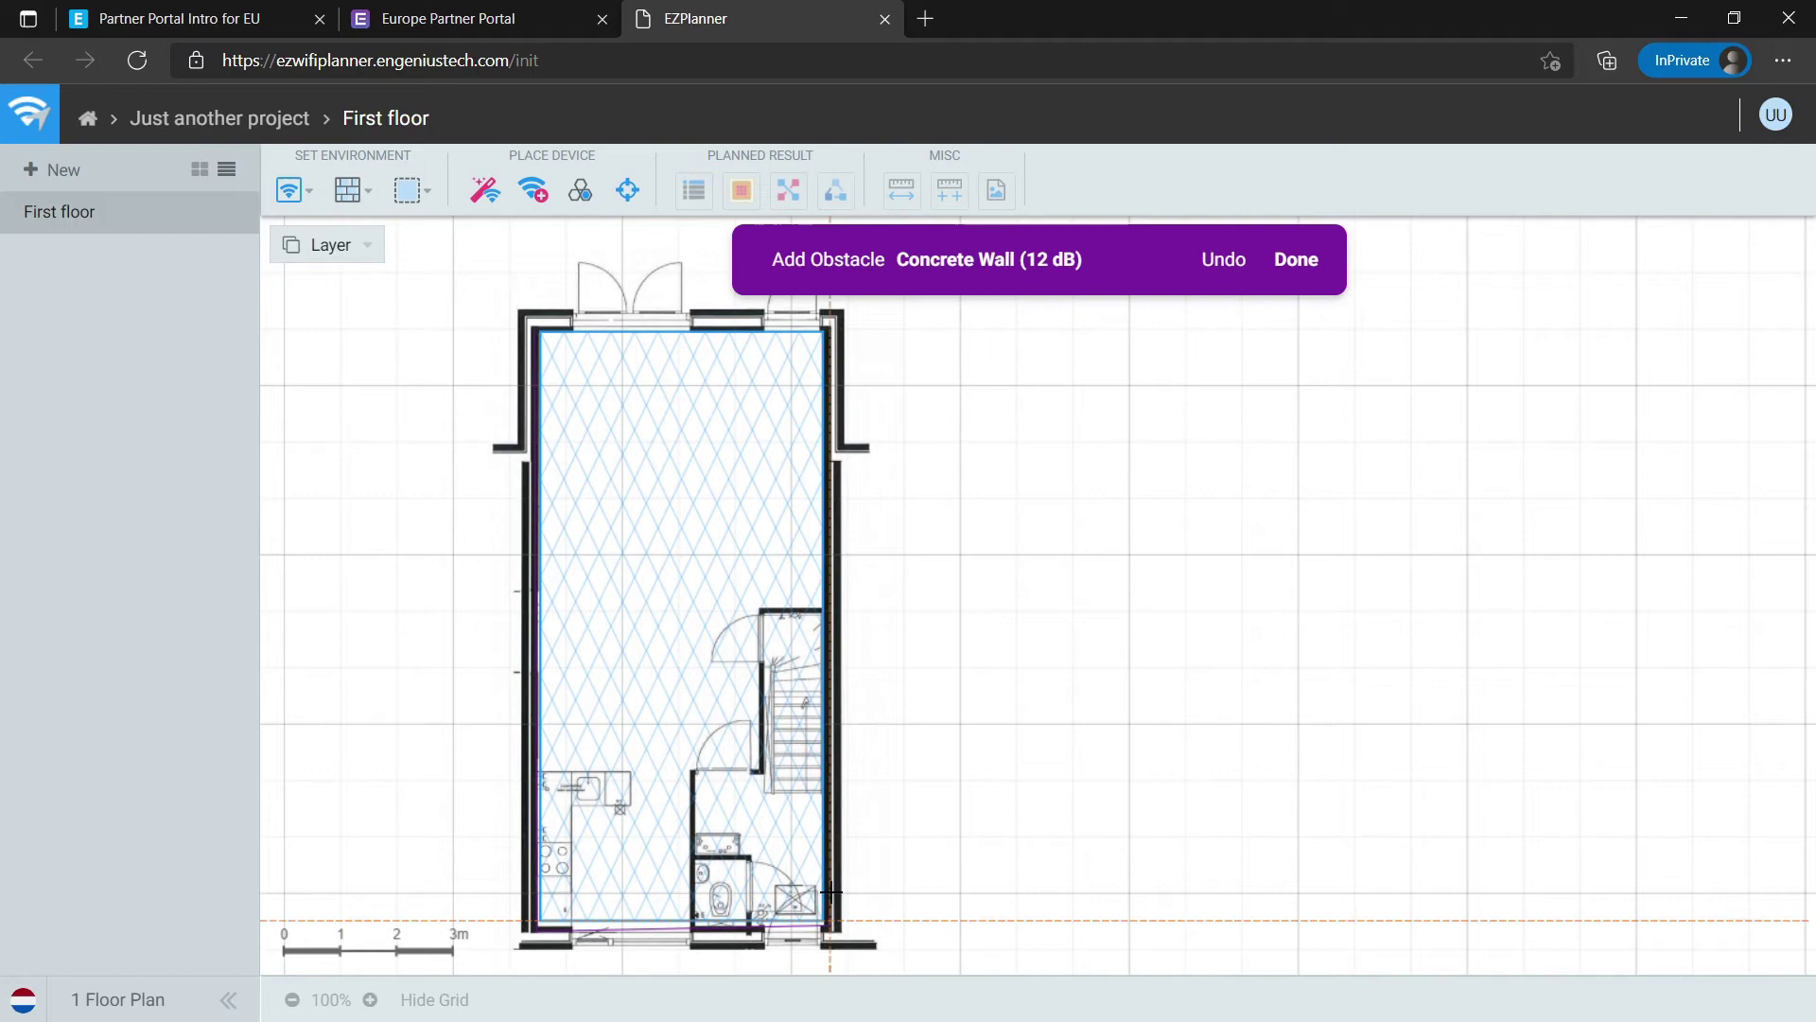
{"action": "left_click", "coordinate": [829, 322]}
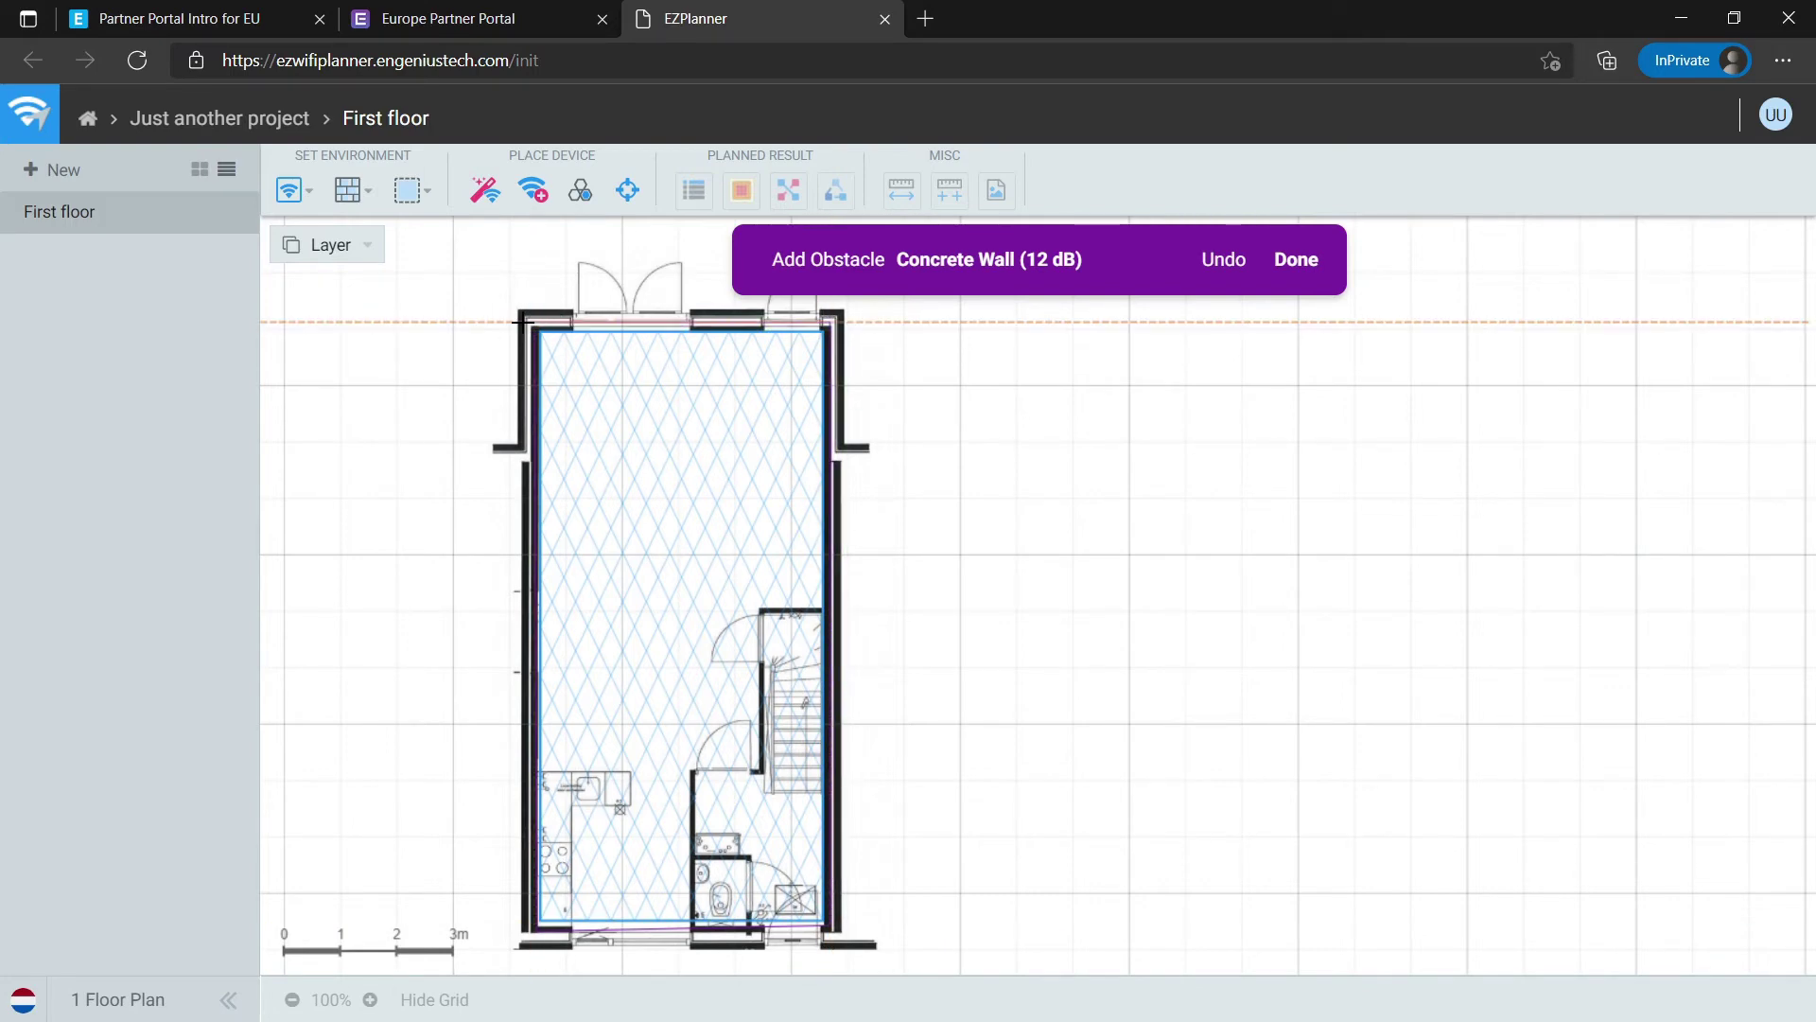
{"action": "left_click", "coordinate": [524, 324]}
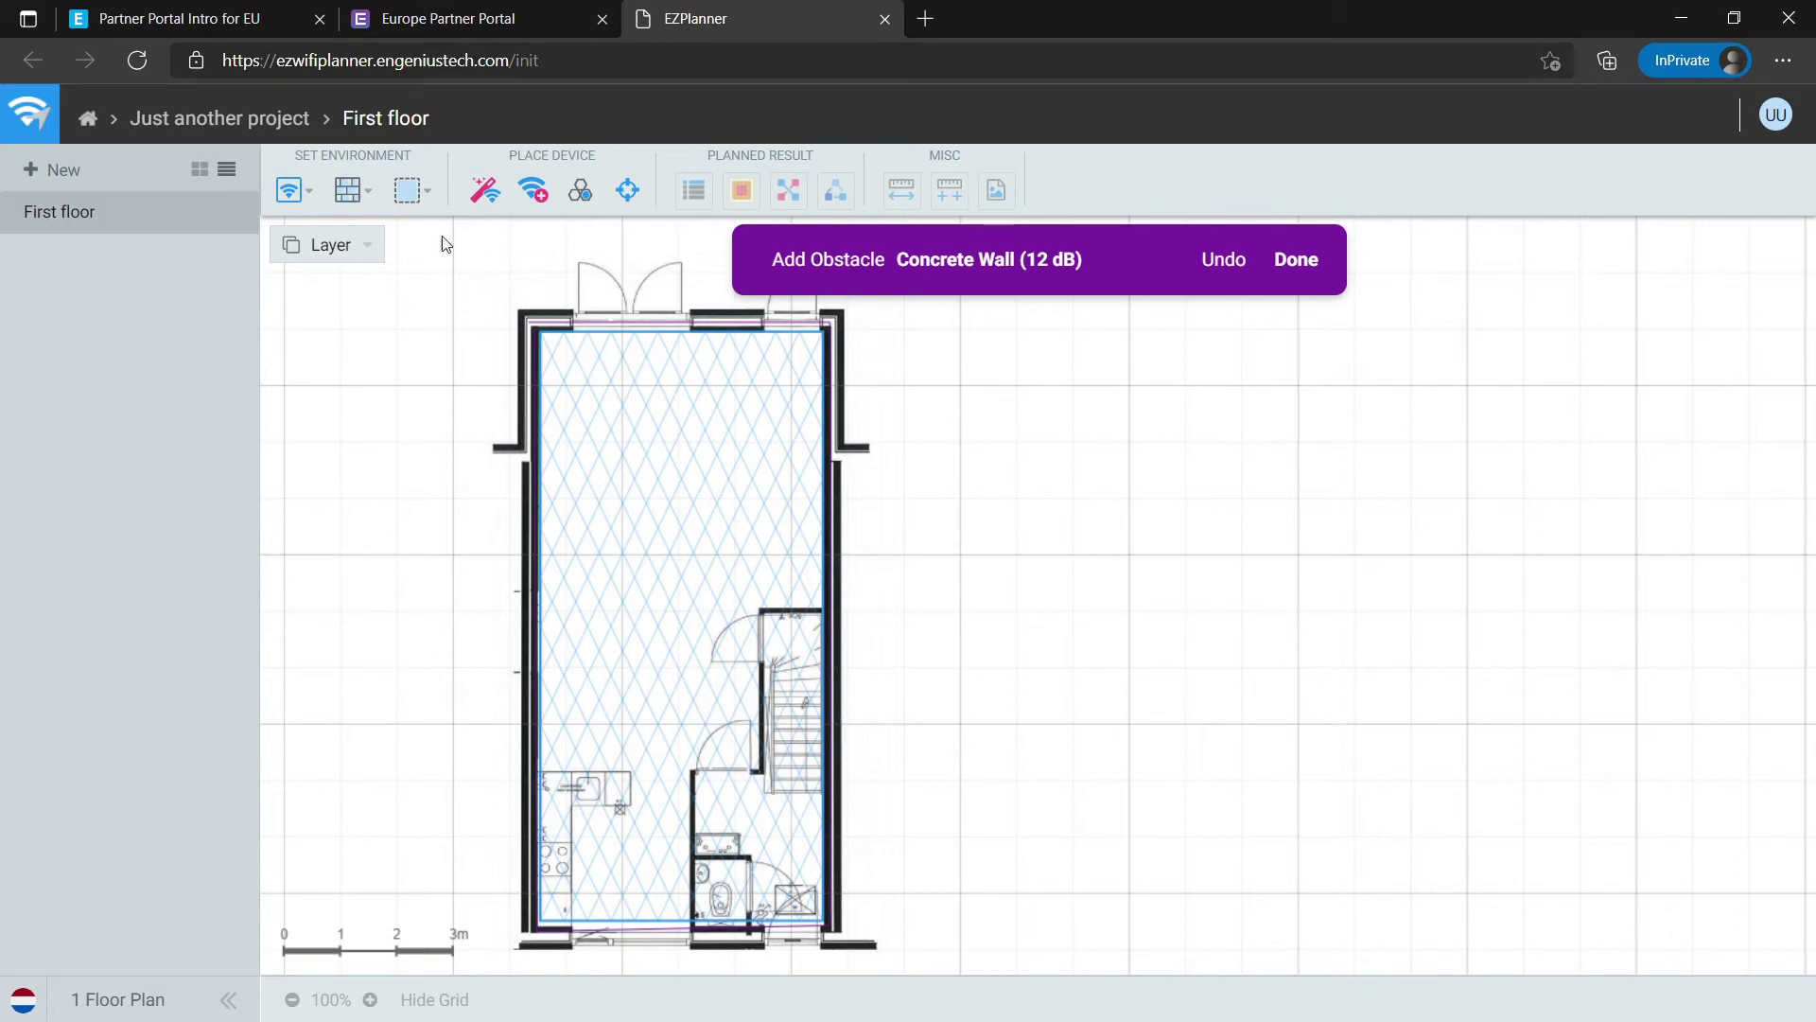
- Draw a Brick Wall (8 dB) along the stairs' left side and bottom toward the toilet
{"action": "left_click", "coordinate": [313, 194]}
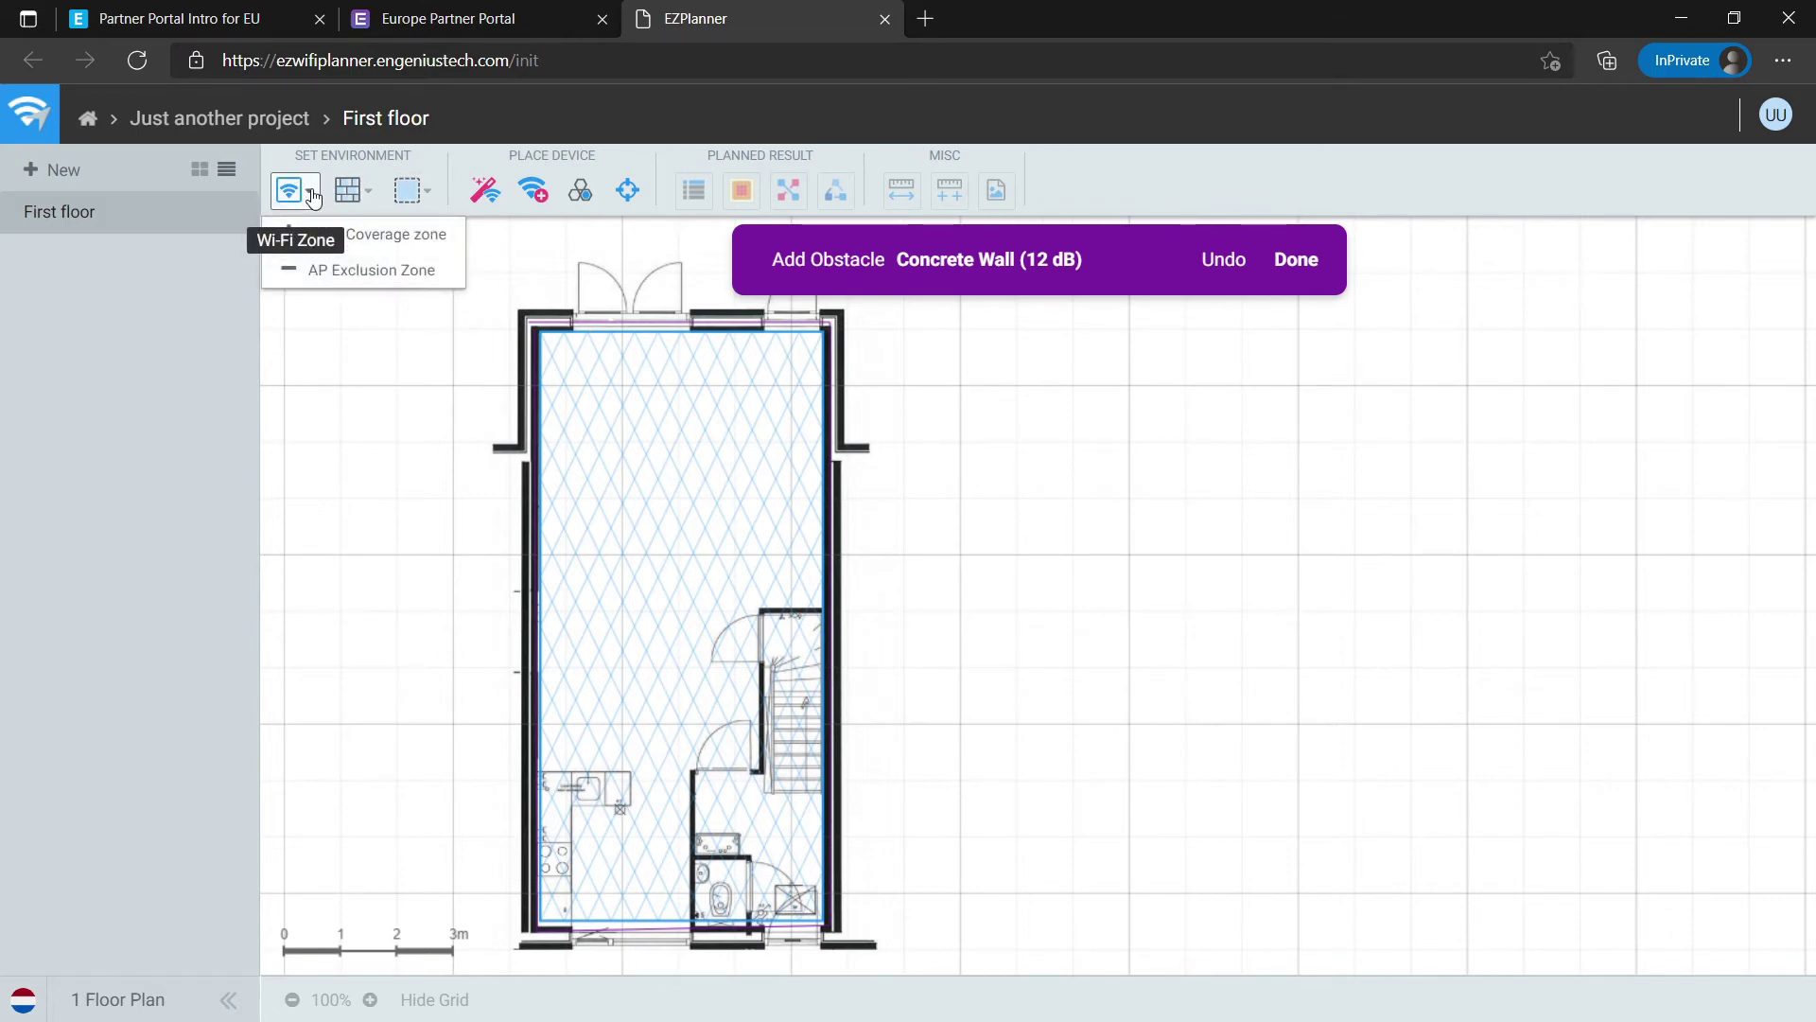
{"action": "left_click", "coordinate": [368, 194]}
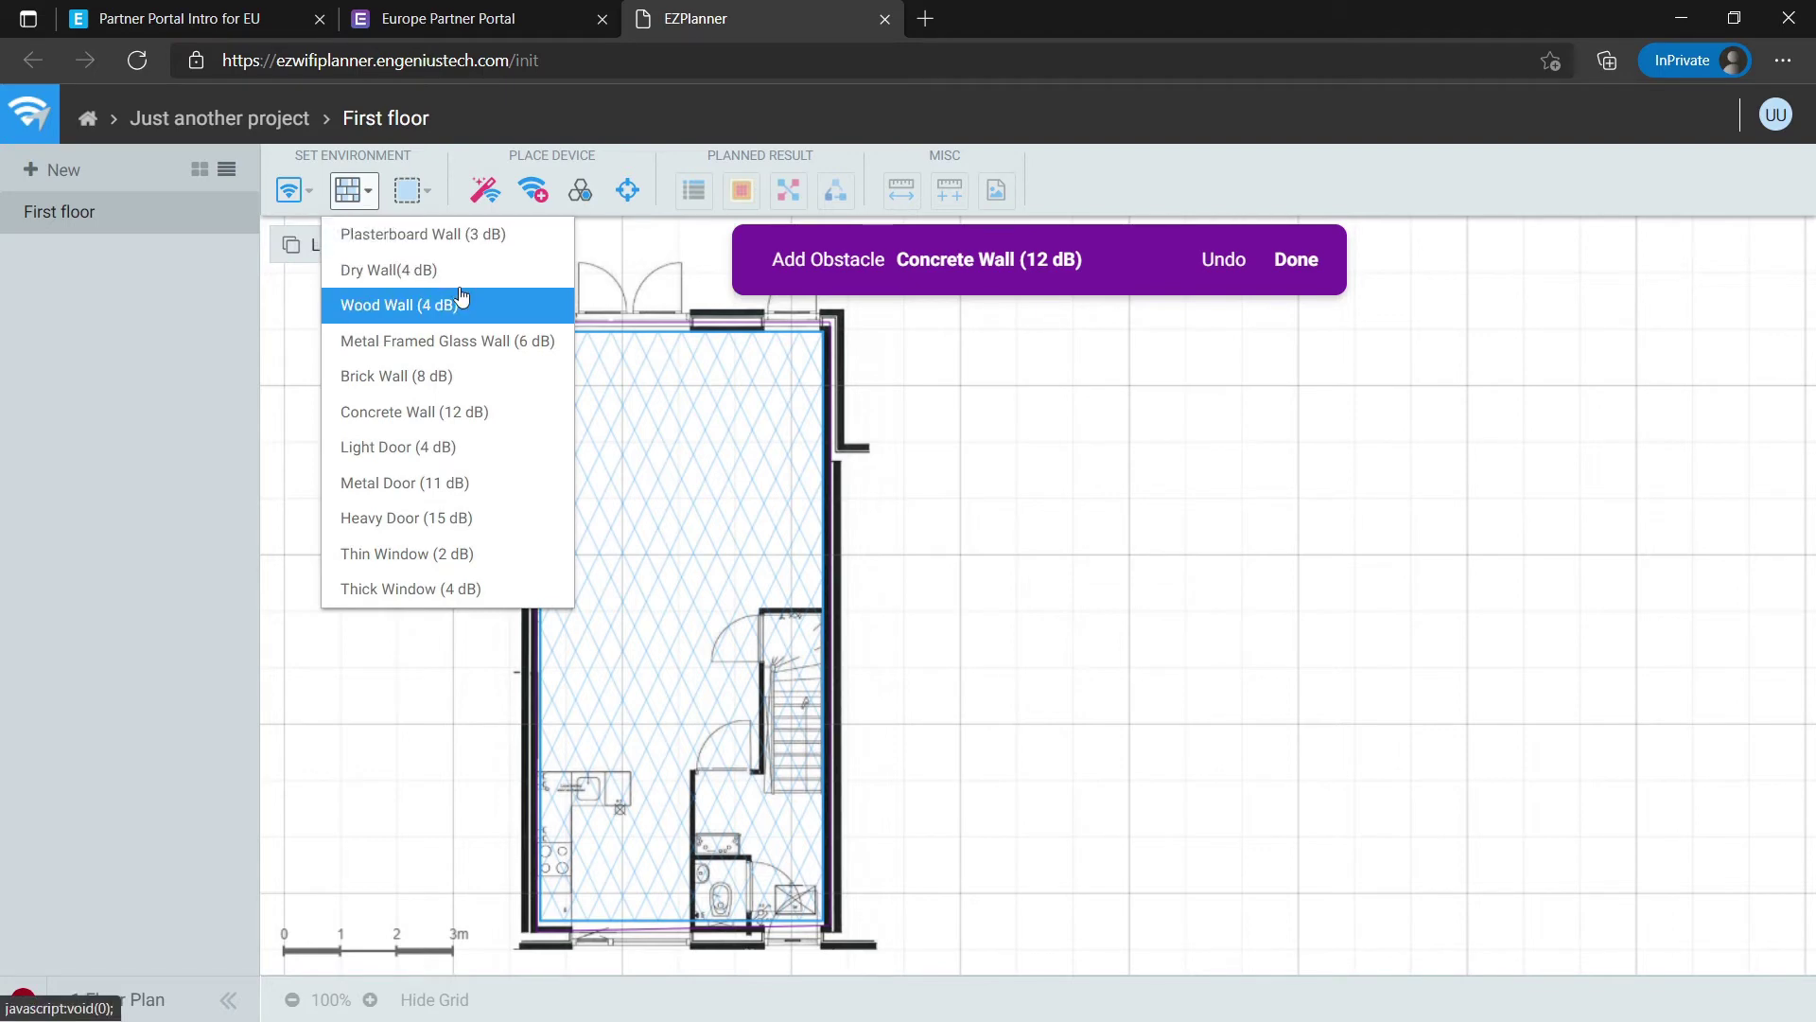
{"action": "left_click", "coordinate": [513, 368]}
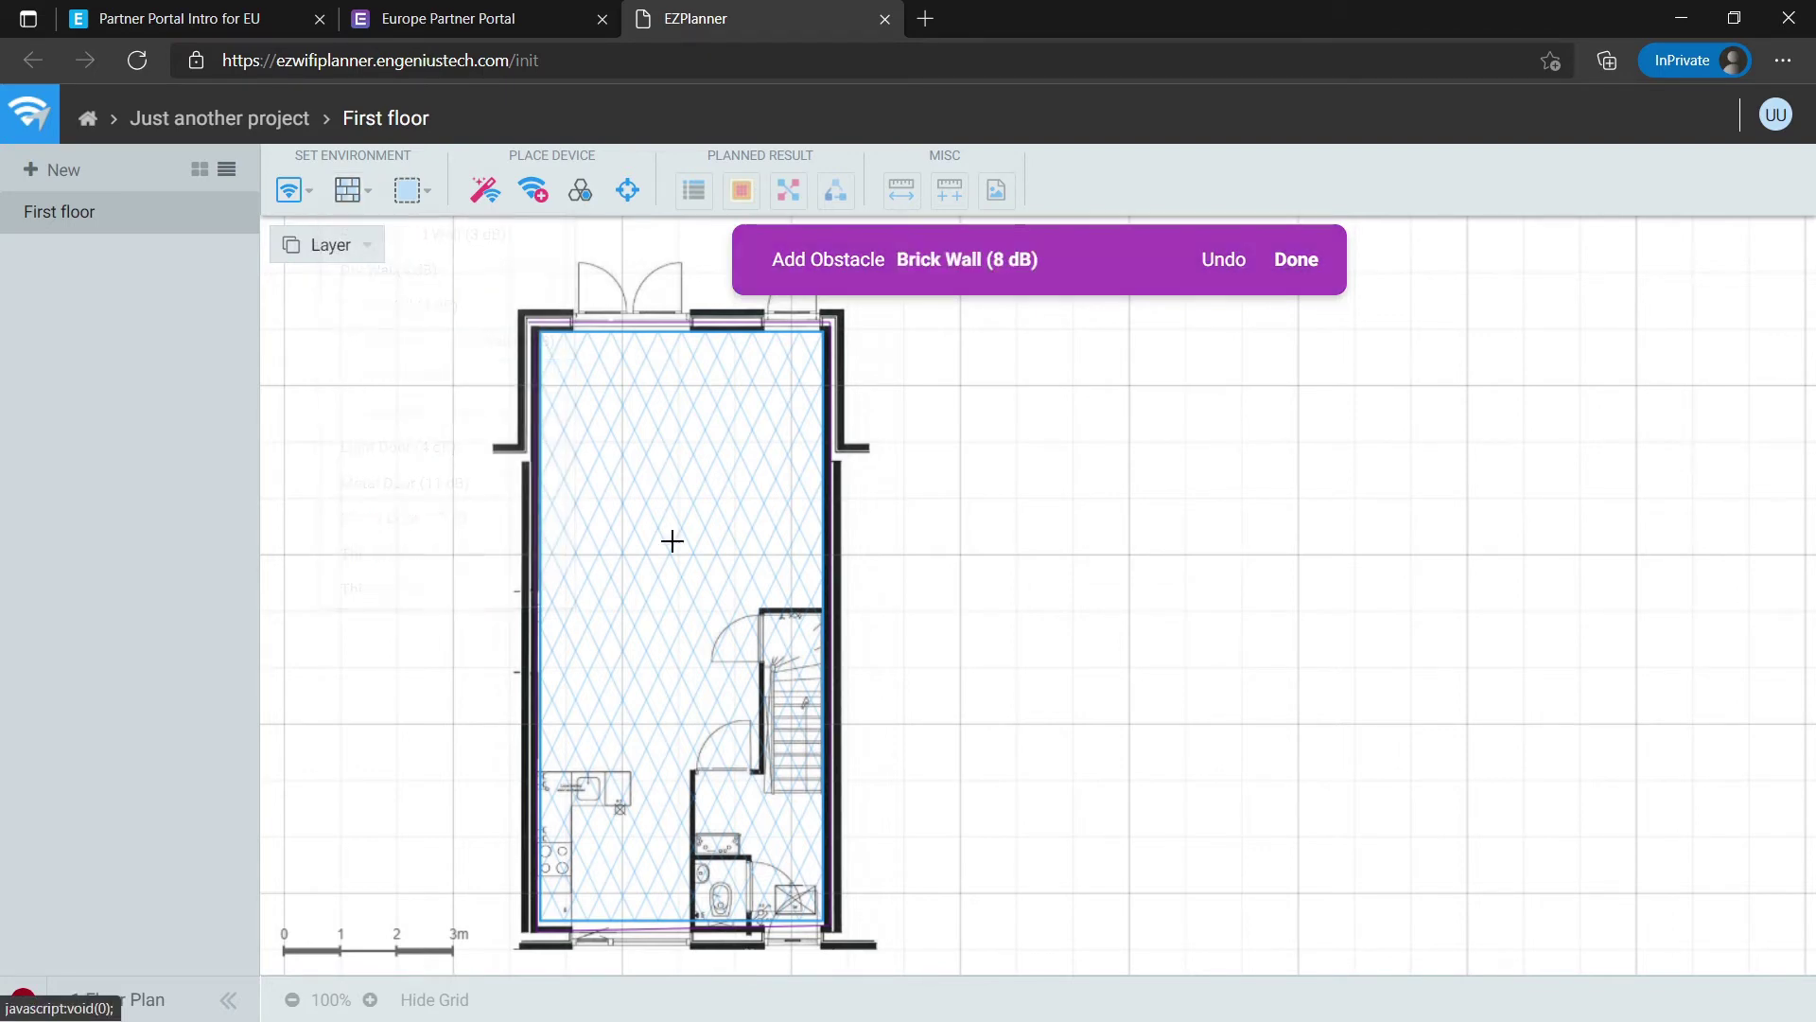
{"action": "left_click", "coordinate": [774, 611]}
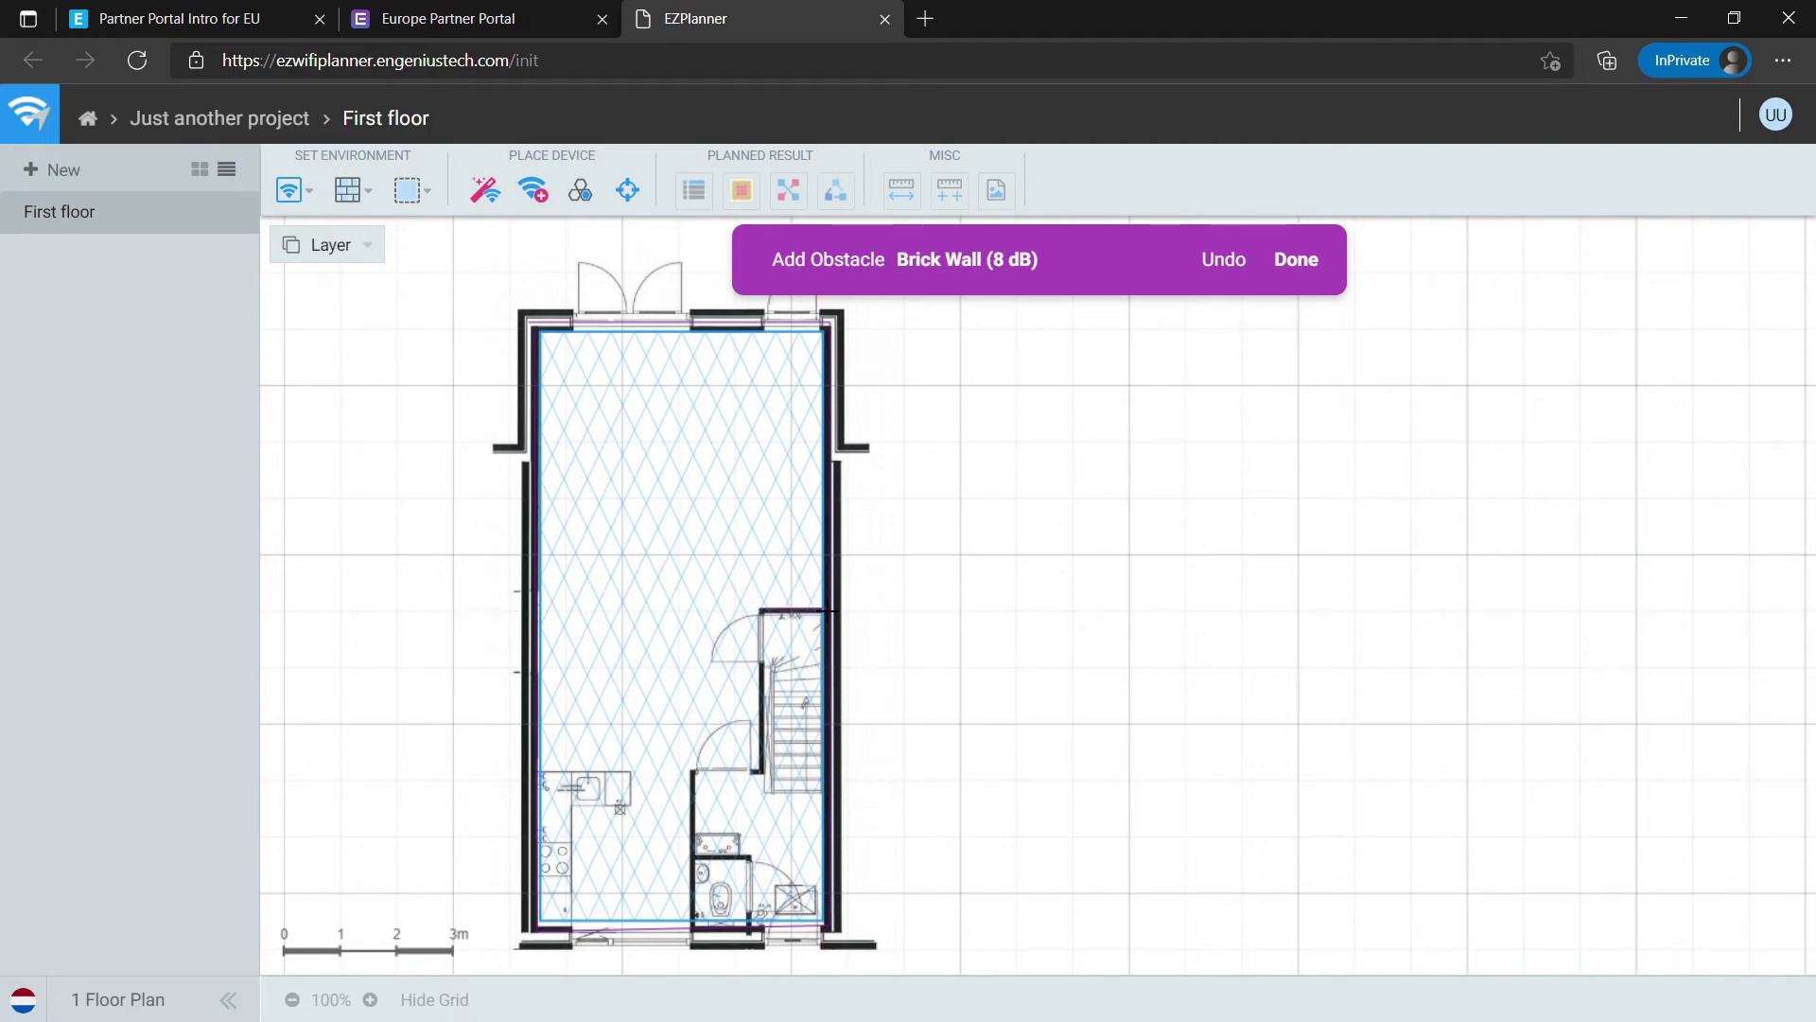
{"action": "left_click", "coordinate": [762, 771]}
{"action": "left_click", "coordinate": [691, 774]}
- Place a Light Door (4 dB) obstacle across the inner doorway
{"action": "left_click", "coordinate": [367, 196]}
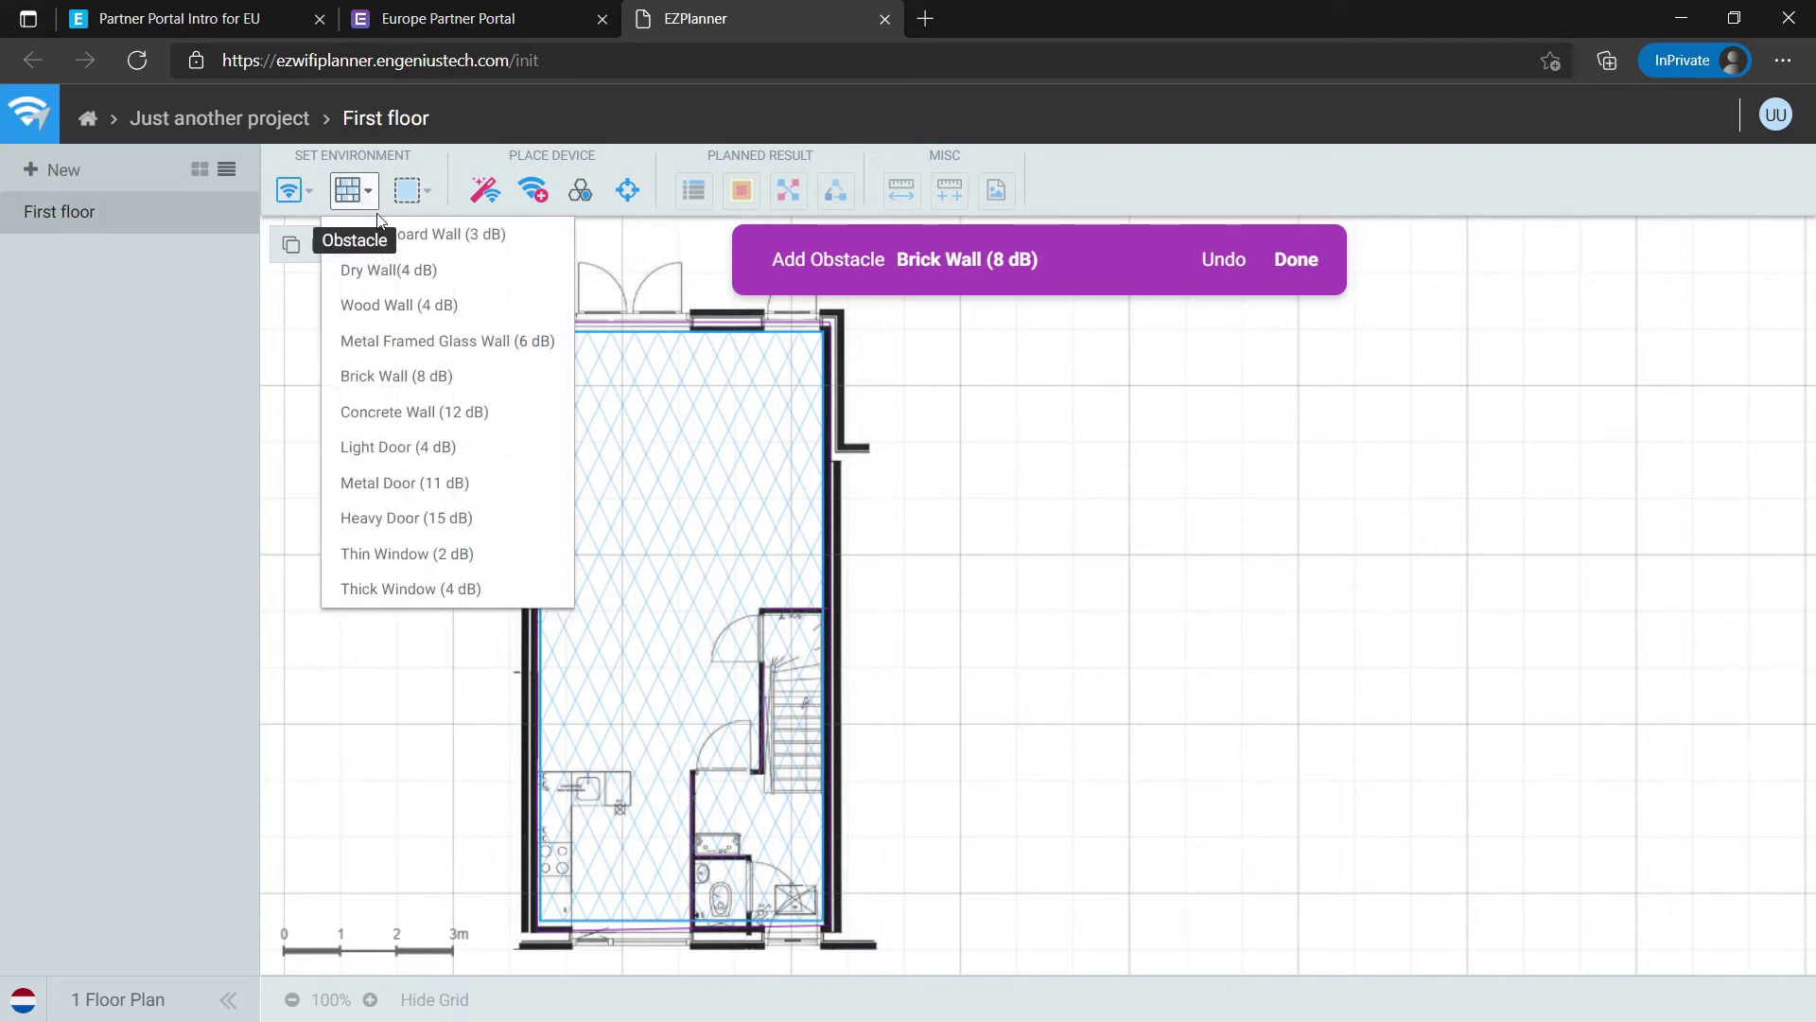
{"action": "left_click", "coordinate": [394, 459]}
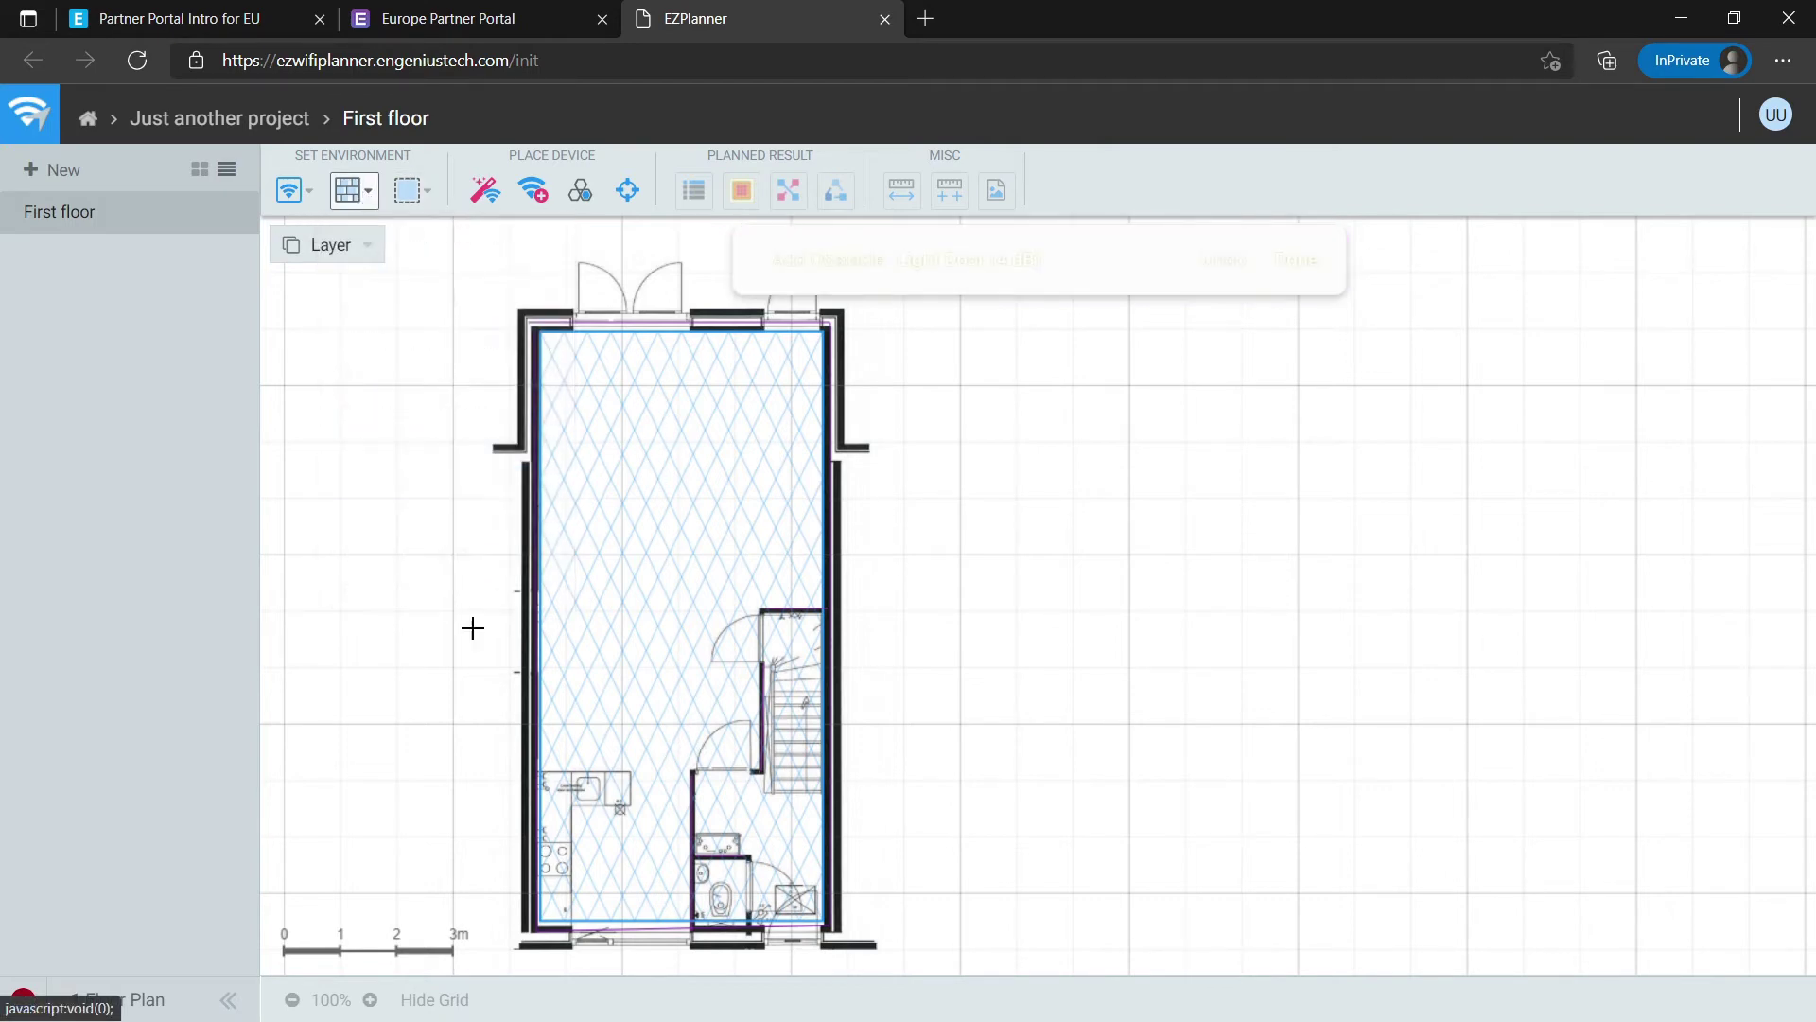
{"action": "left_click", "coordinate": [693, 772]}
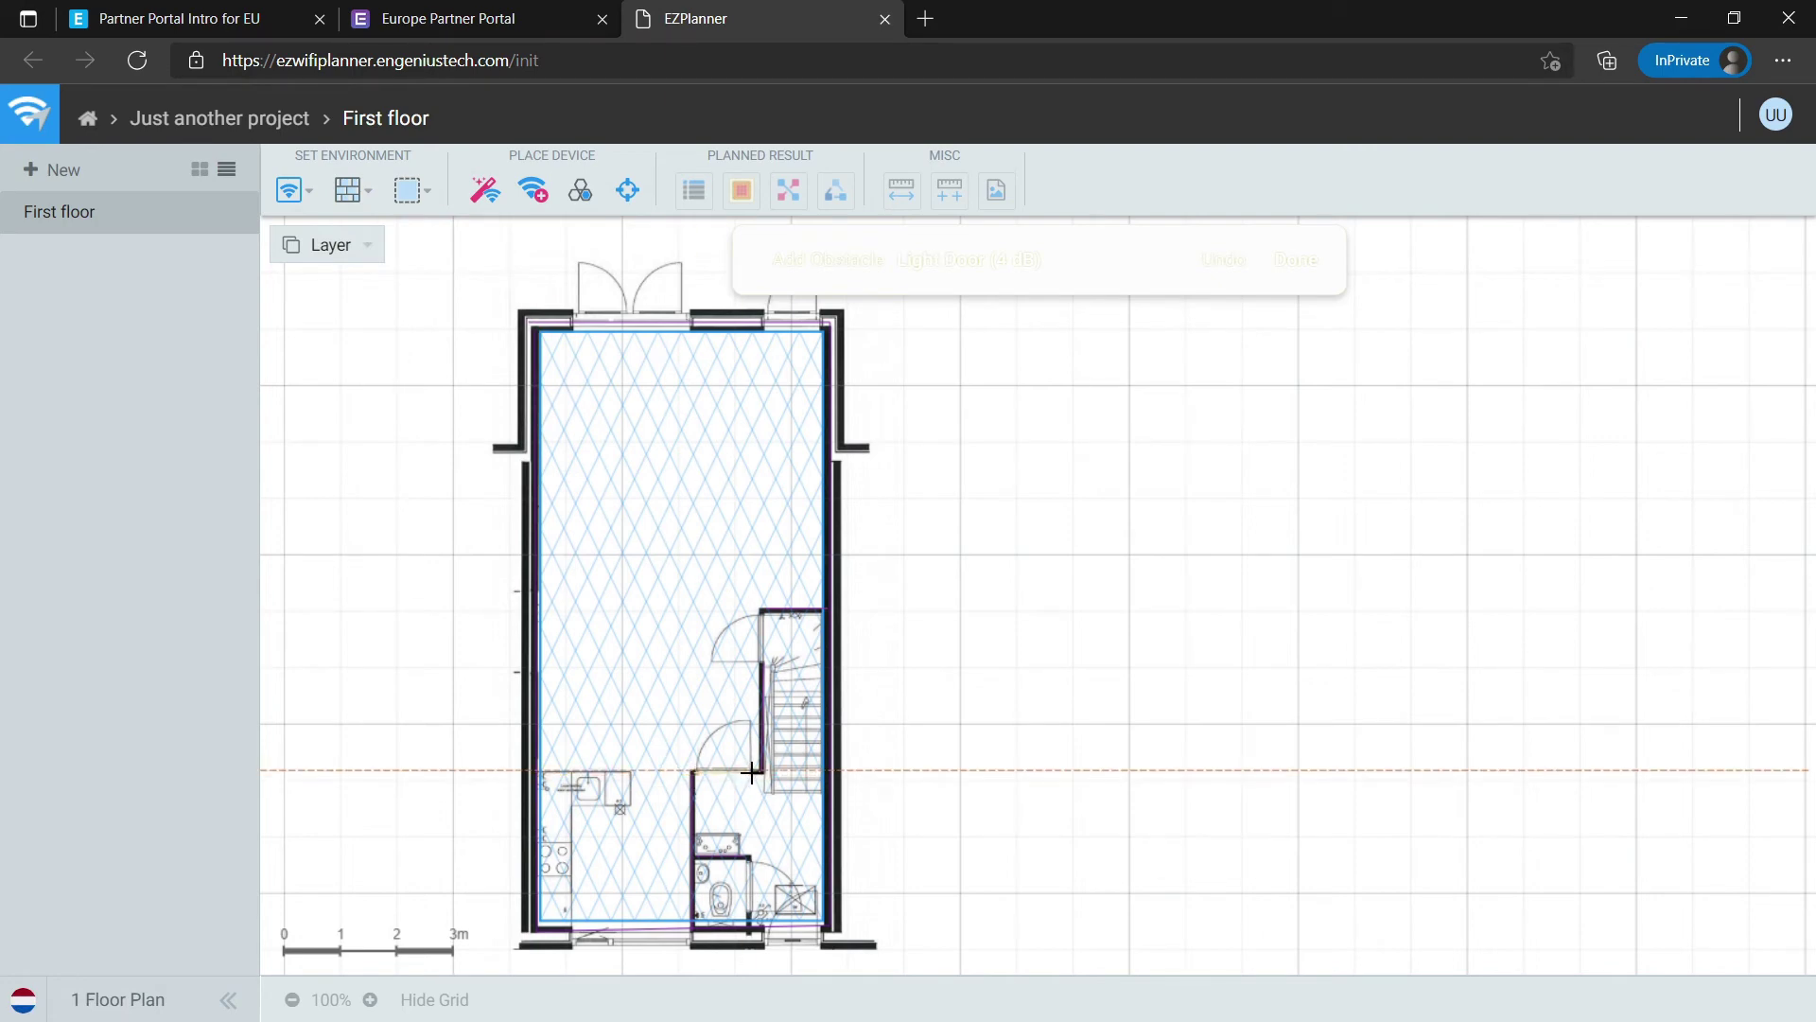
{"action": "left_click", "coordinate": [759, 772]}
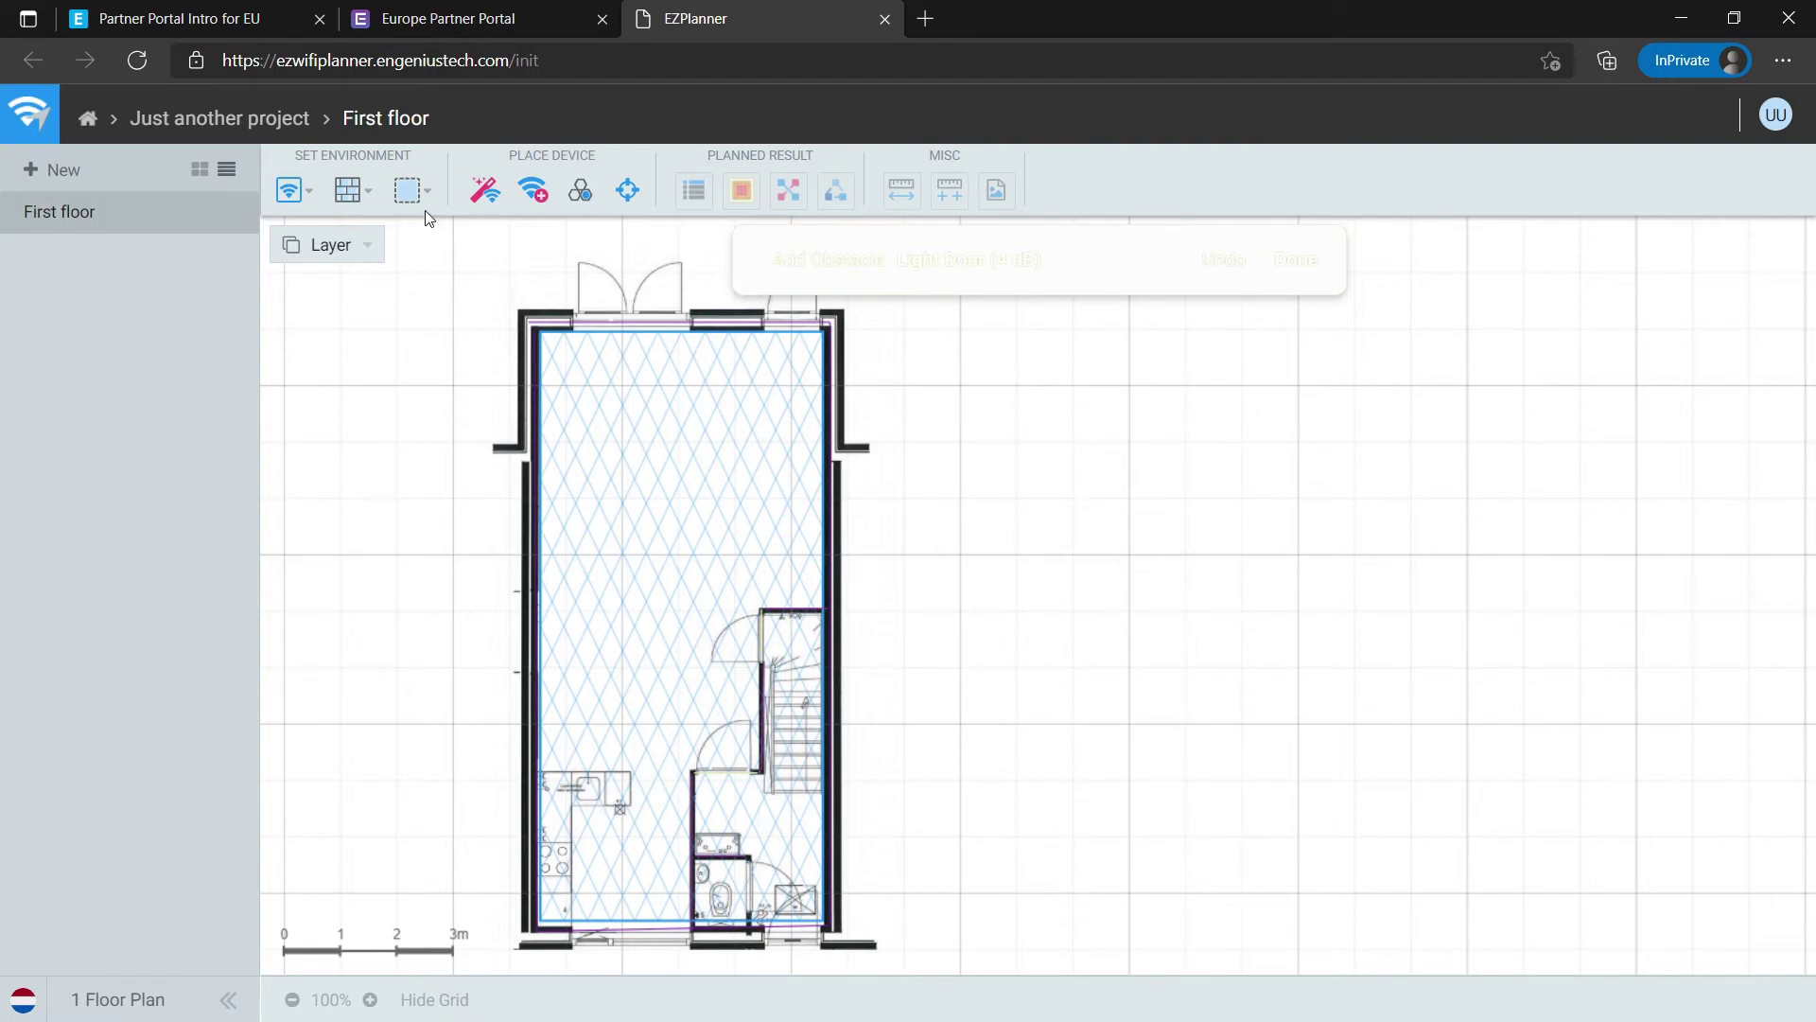
- Hide the Floor Plan layer and draw a Light Door (4 dB) ending at the room's bottom edge
{"action": "left_click", "coordinate": [366, 246]}
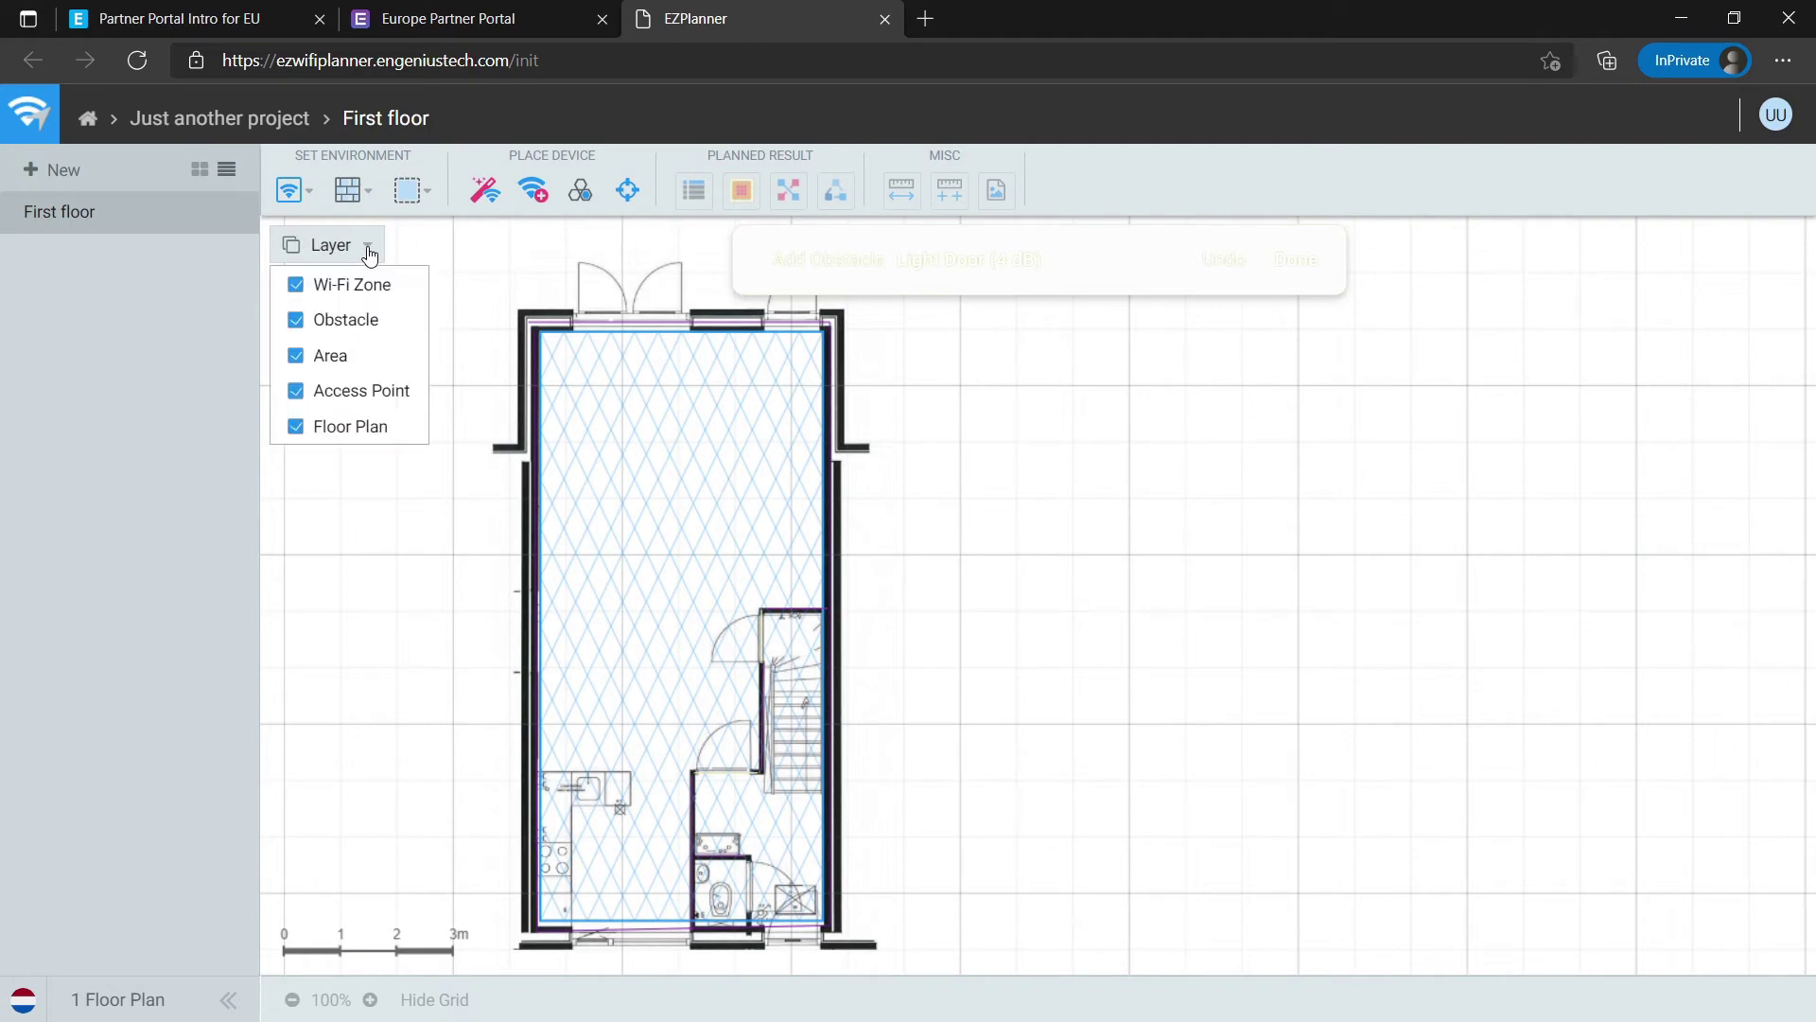
{"action": "left_click", "coordinate": [297, 429]}
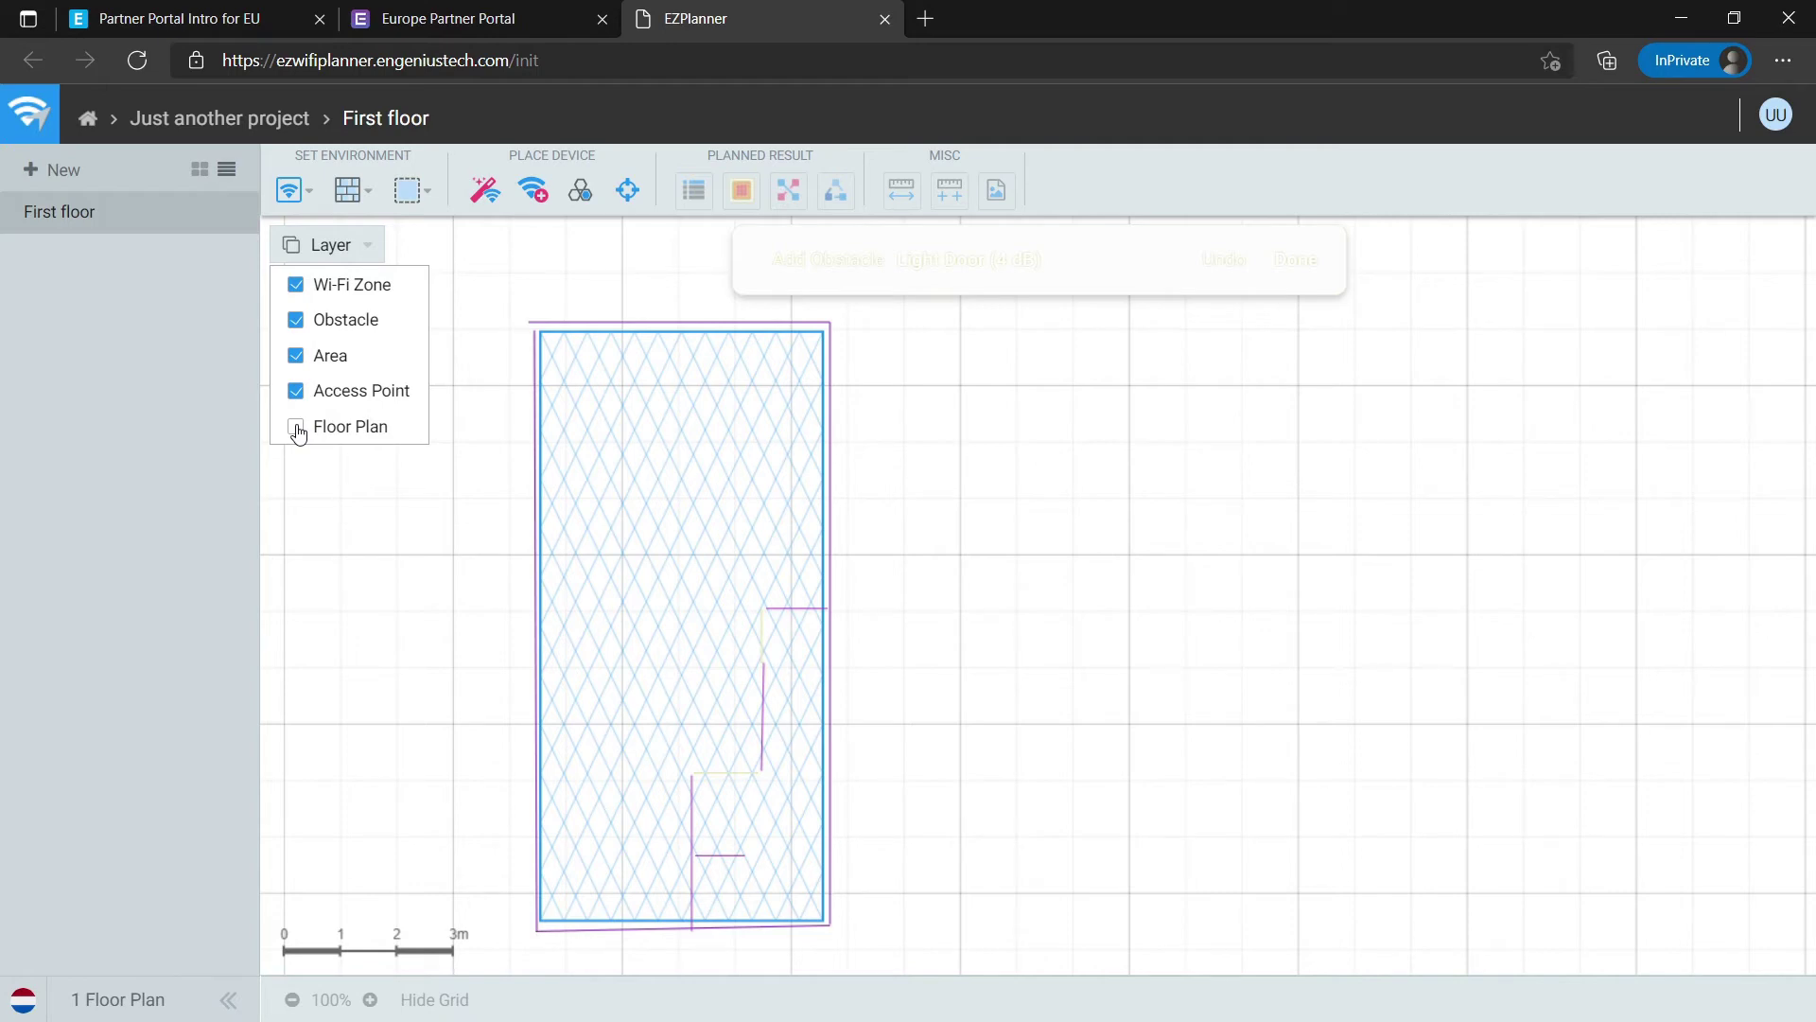
{"action": "left_click", "coordinate": [374, 203]}
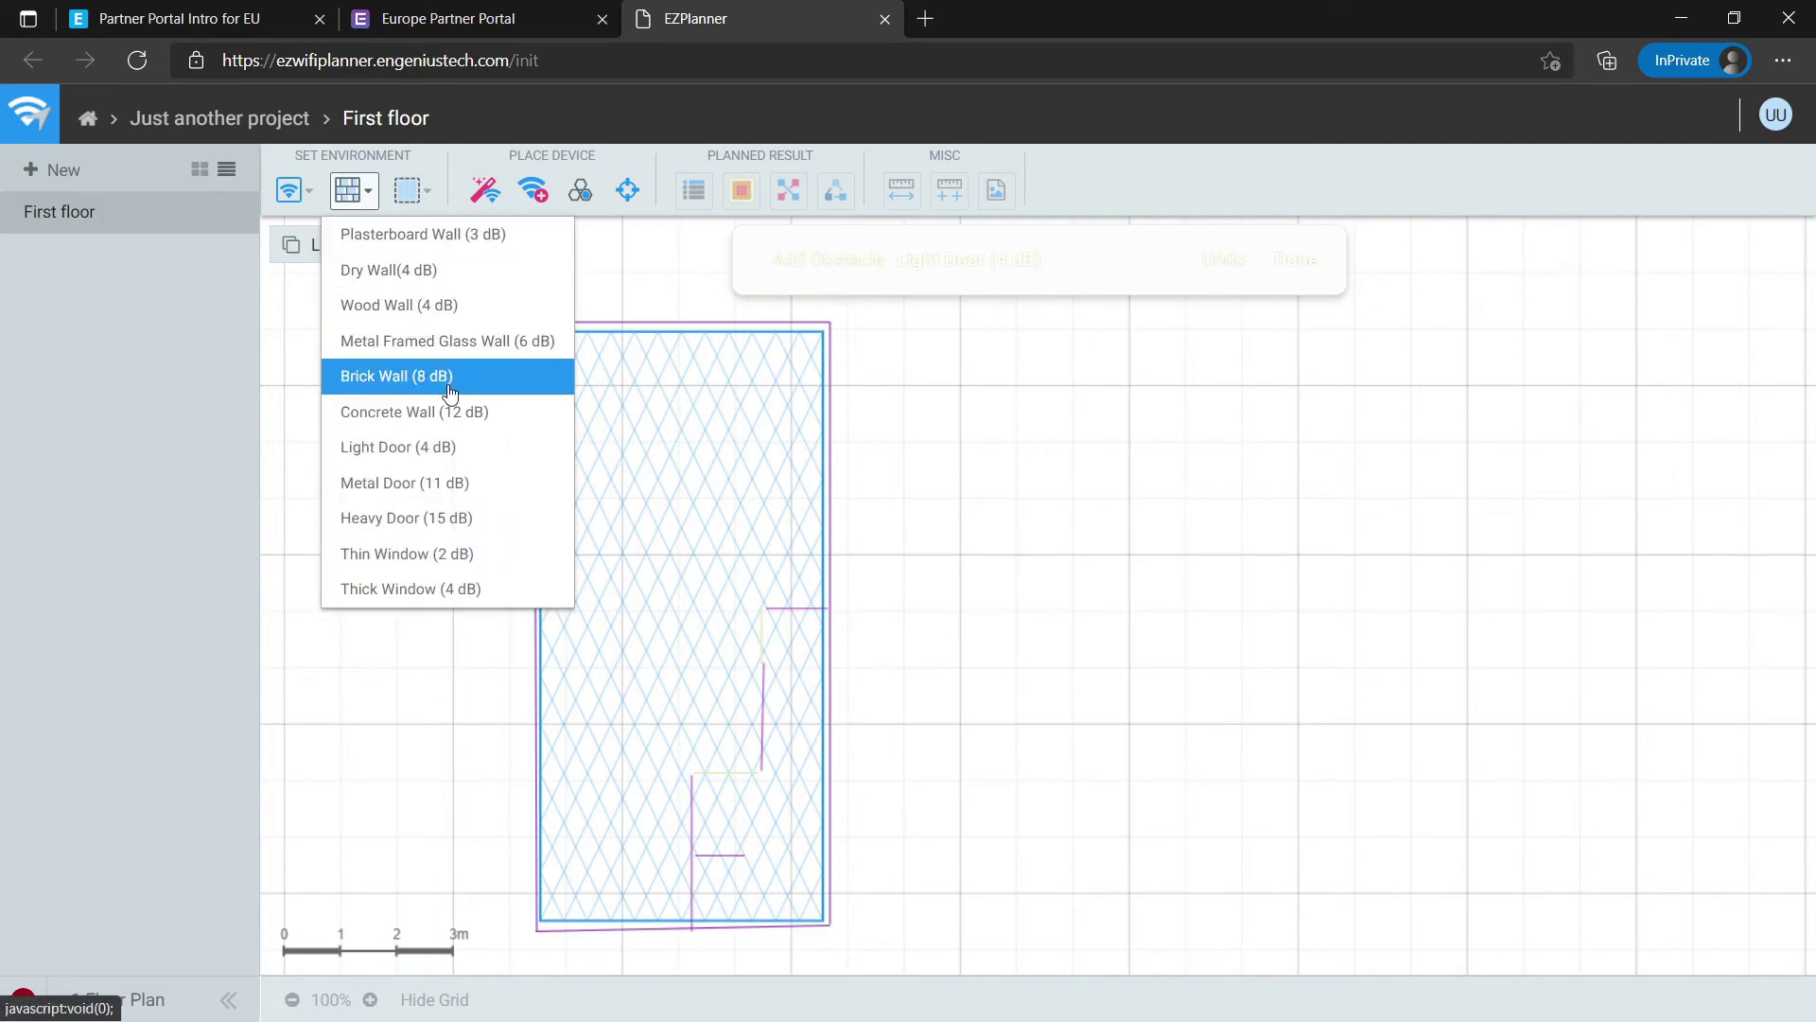
{"action": "left_click", "coordinate": [454, 411]}
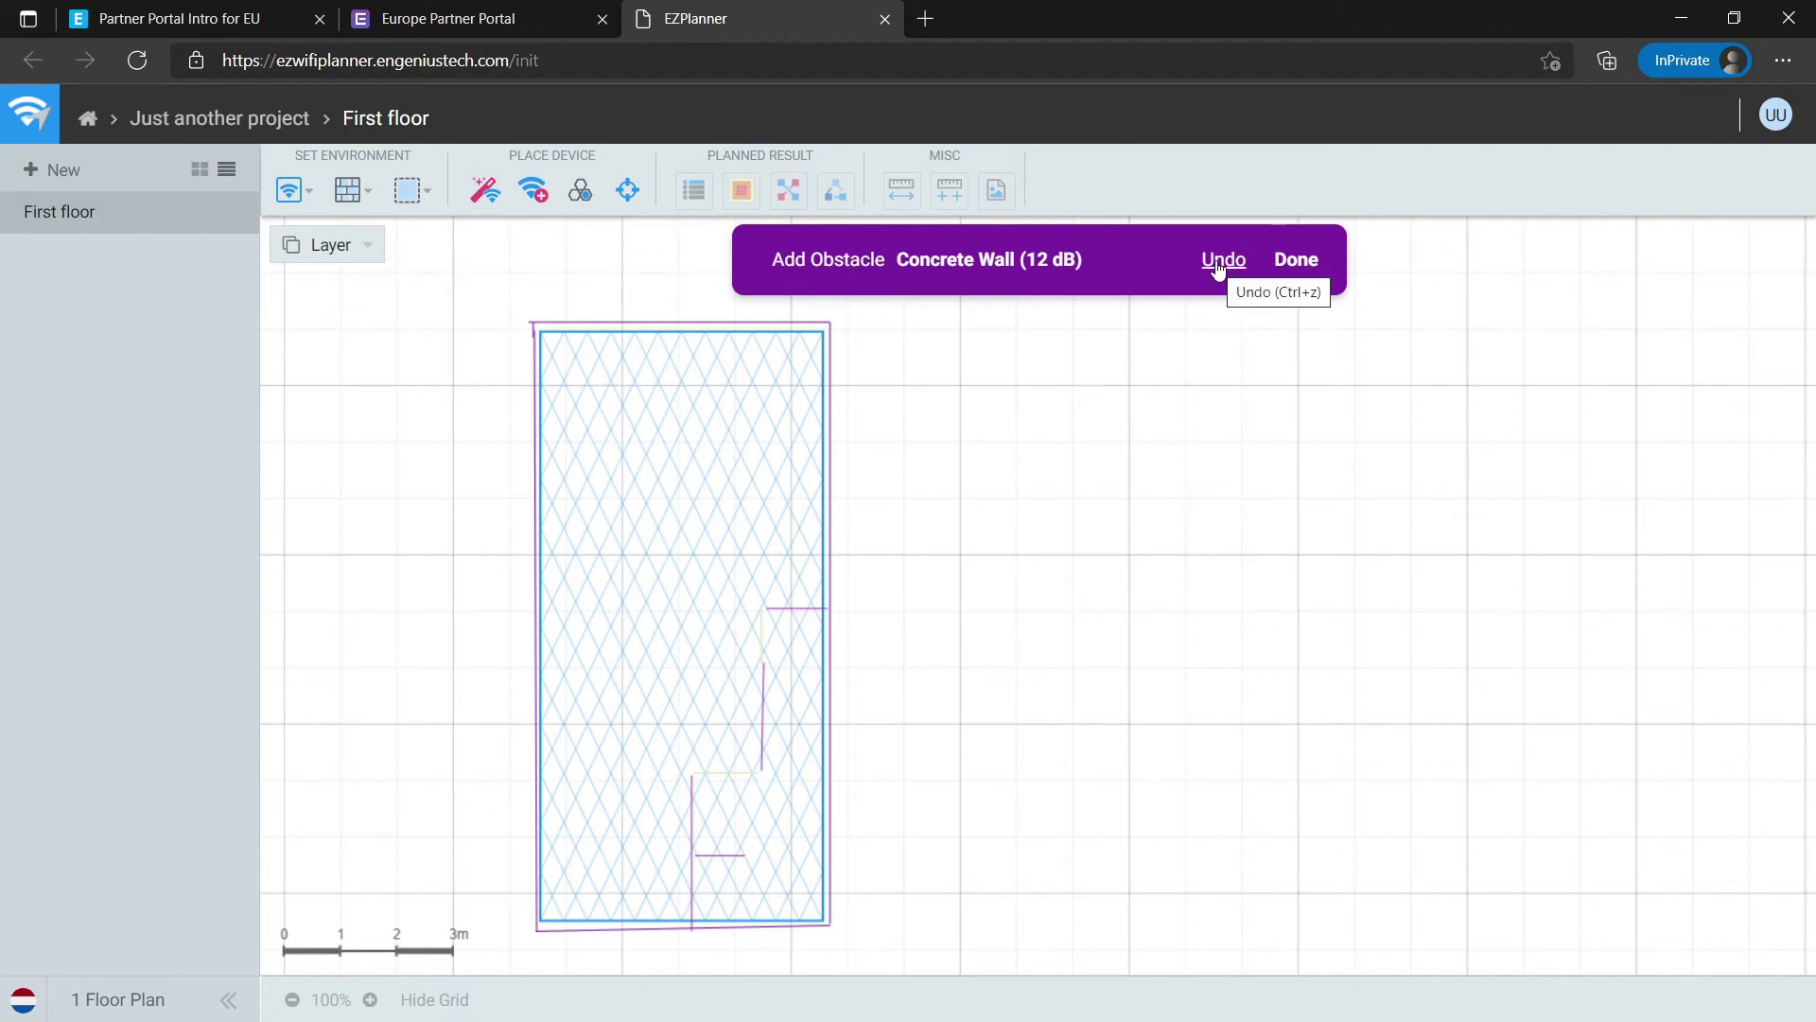
{"action": "left_click", "coordinate": [361, 190]}
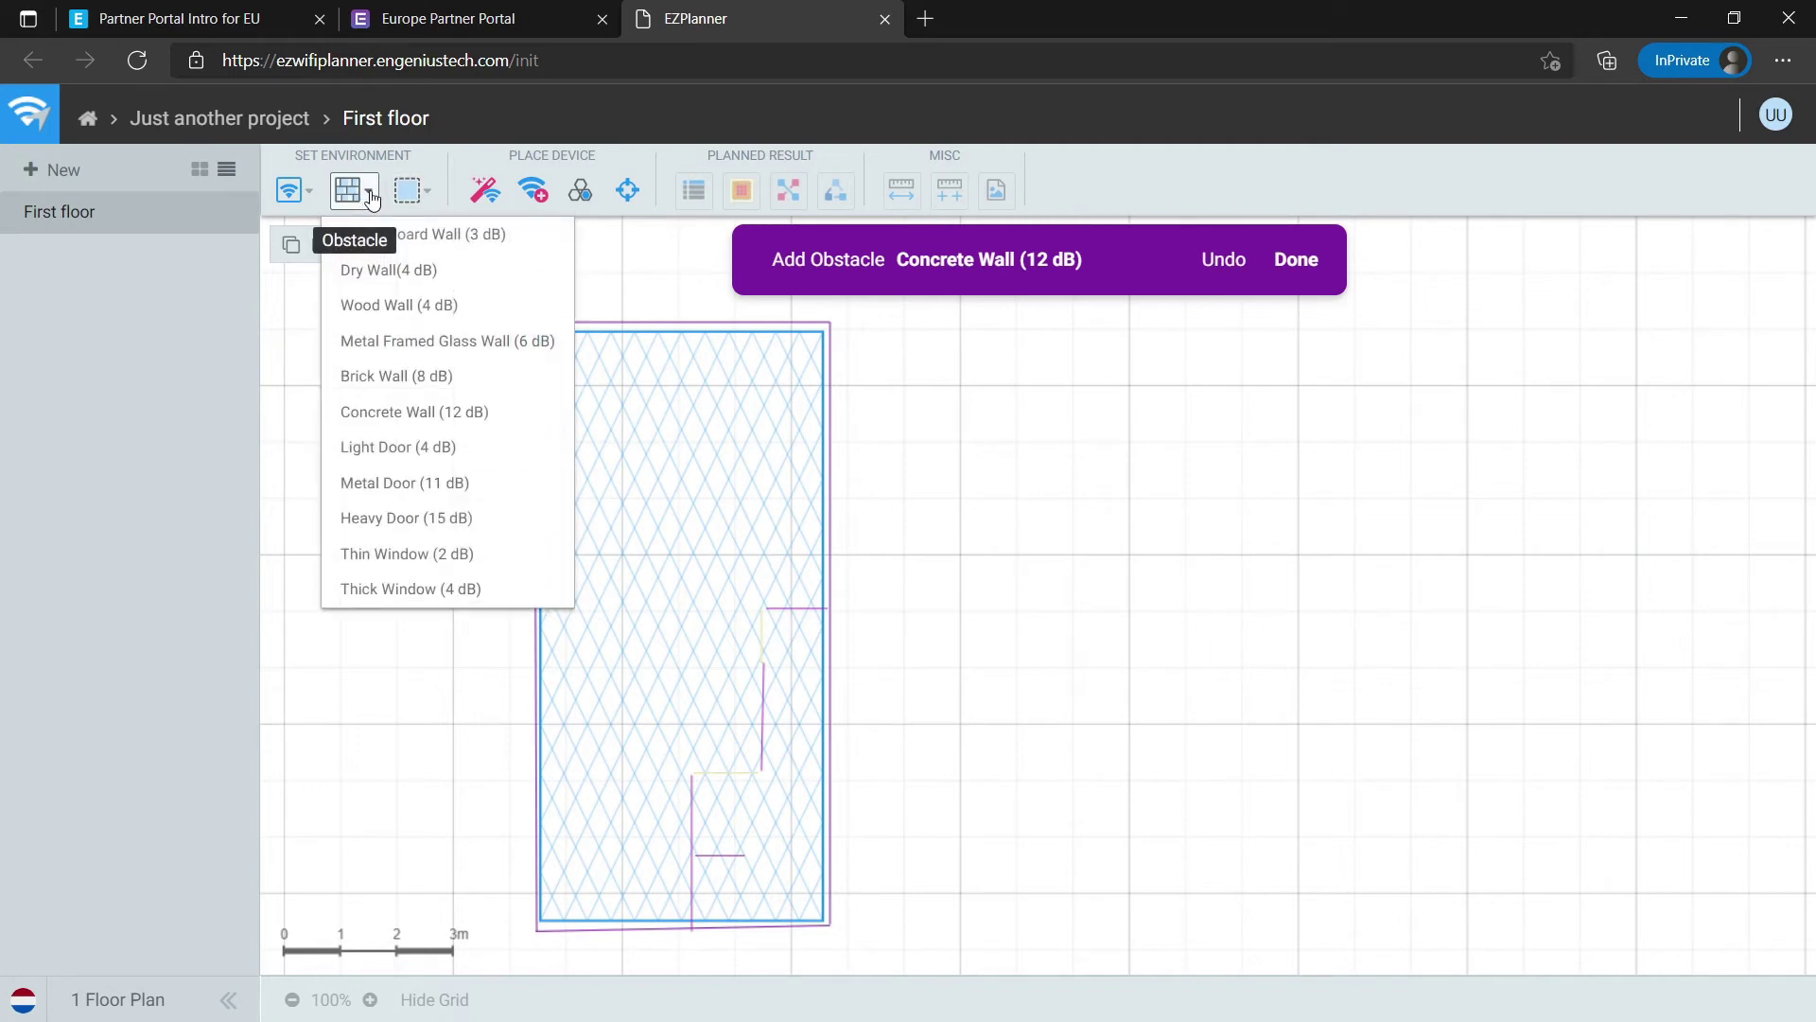
{"action": "left_click", "coordinate": [450, 447]}
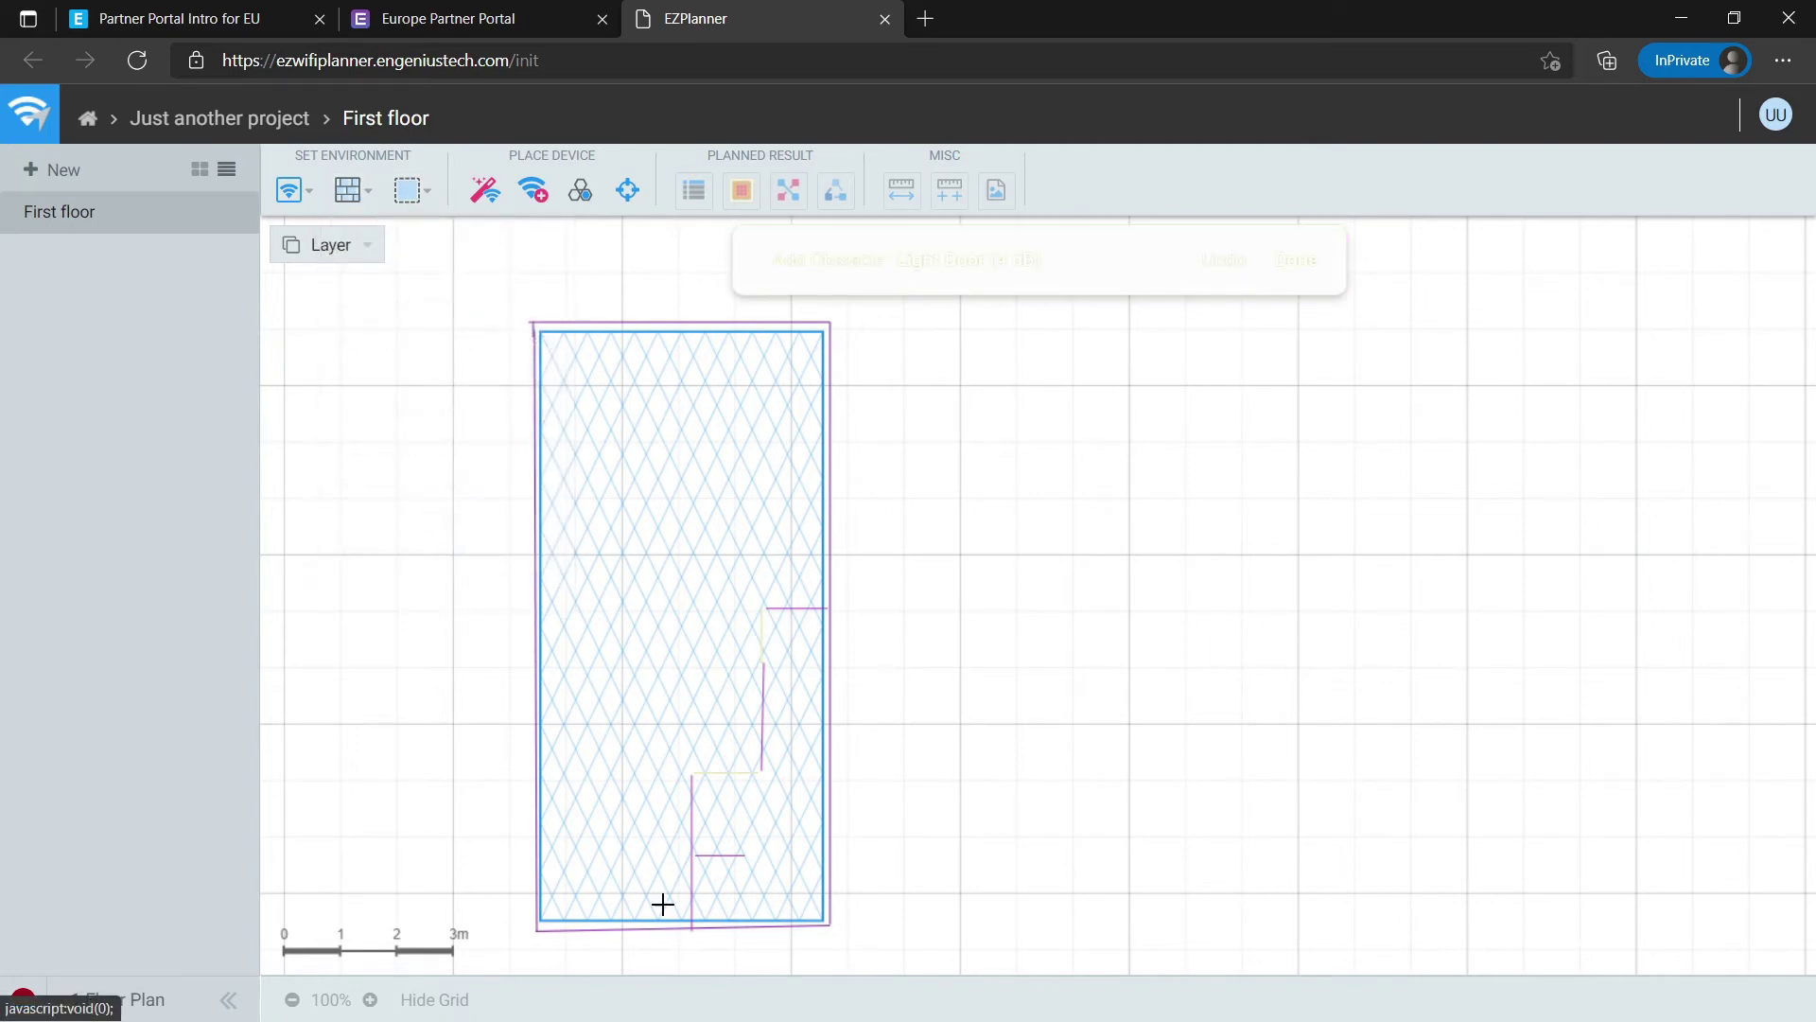
{"action": "left_click", "coordinate": [746, 855]}
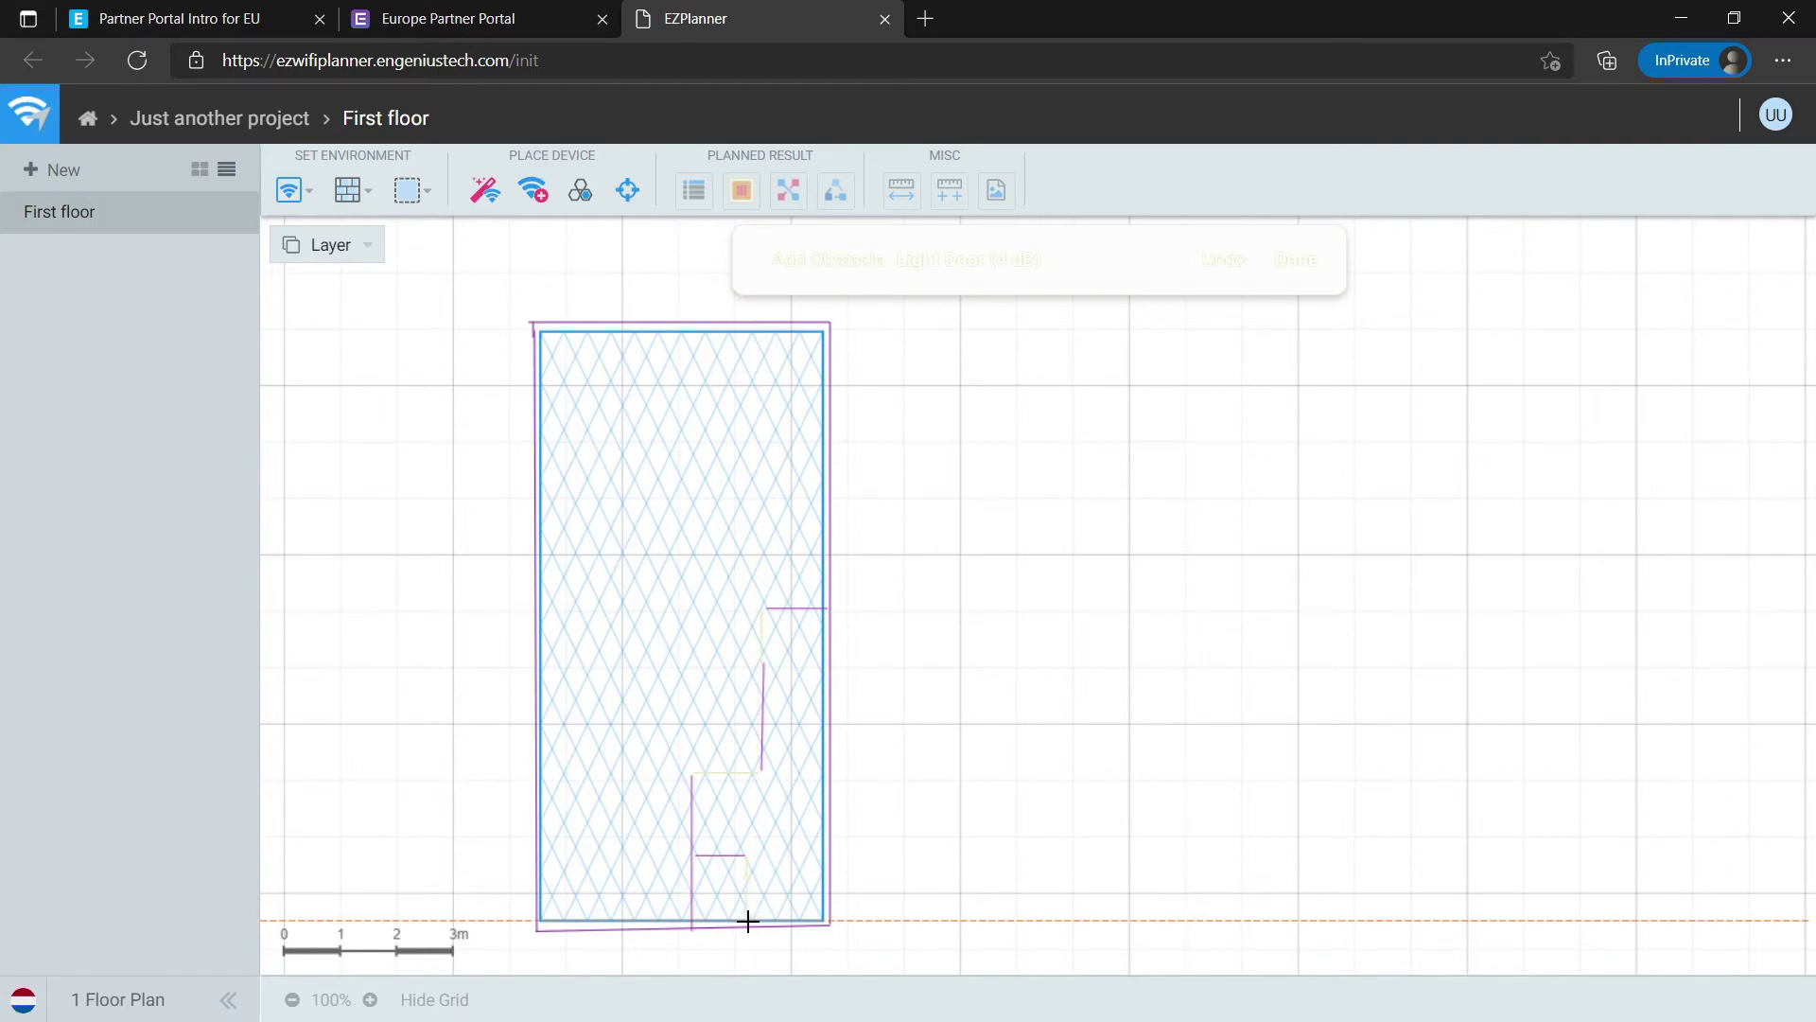
{"action": "left_click", "coordinate": [747, 921]}
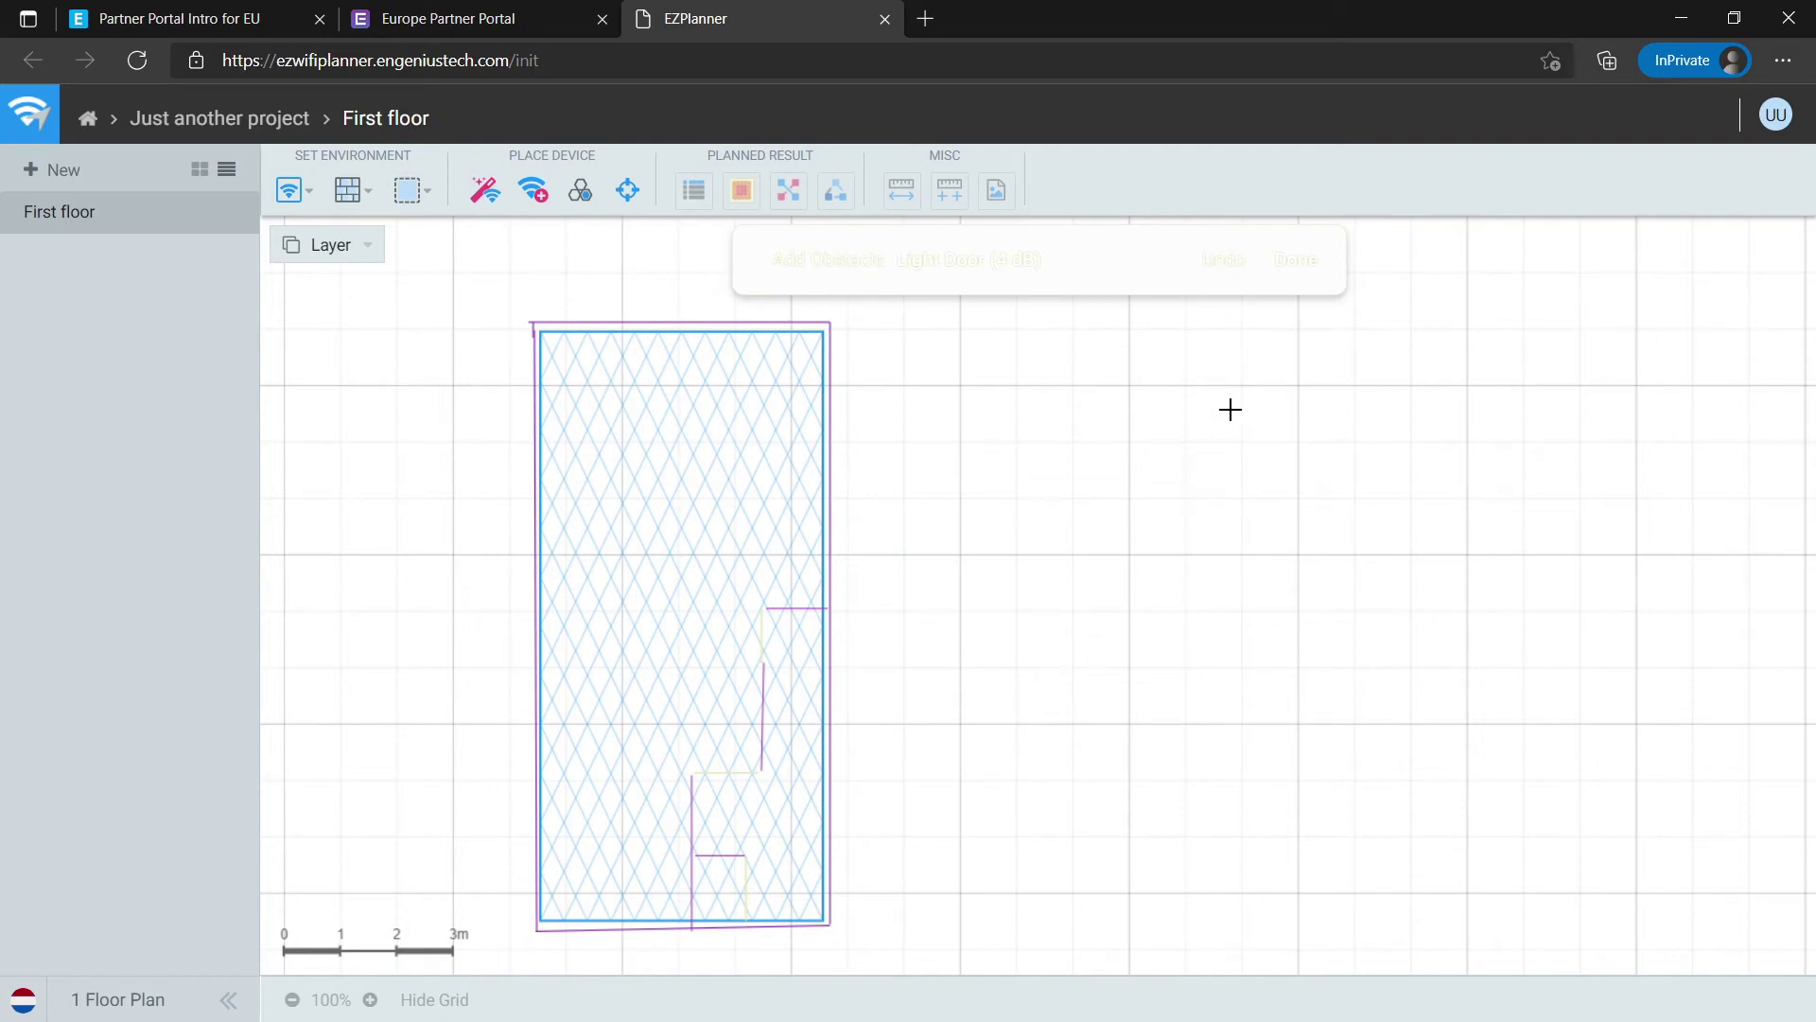
- Finish adding obstacles and delete the stray wall piece left of the room
{"action": "left_click", "coordinate": [1297, 274]}
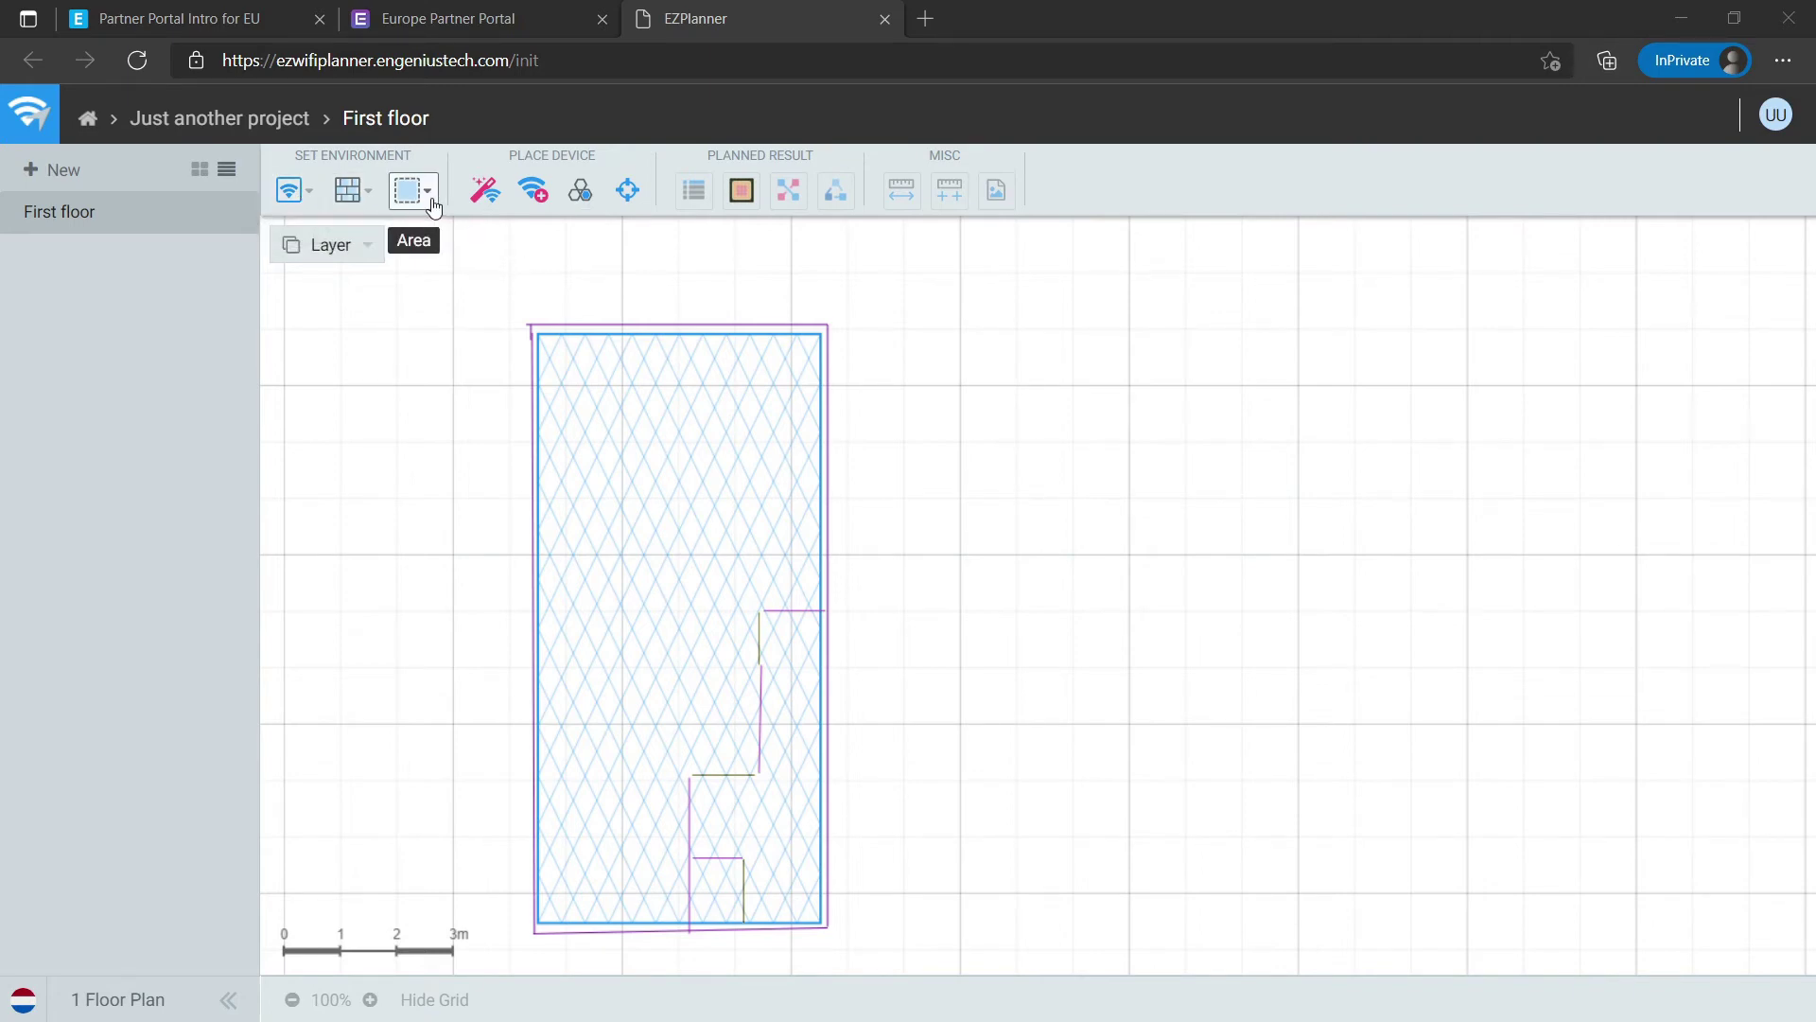
{"action": "left_click_drag", "start_coordinate": [548, 324], "coordinate": [447, 344]}
{"action": "left_click", "coordinate": [531, 338]}
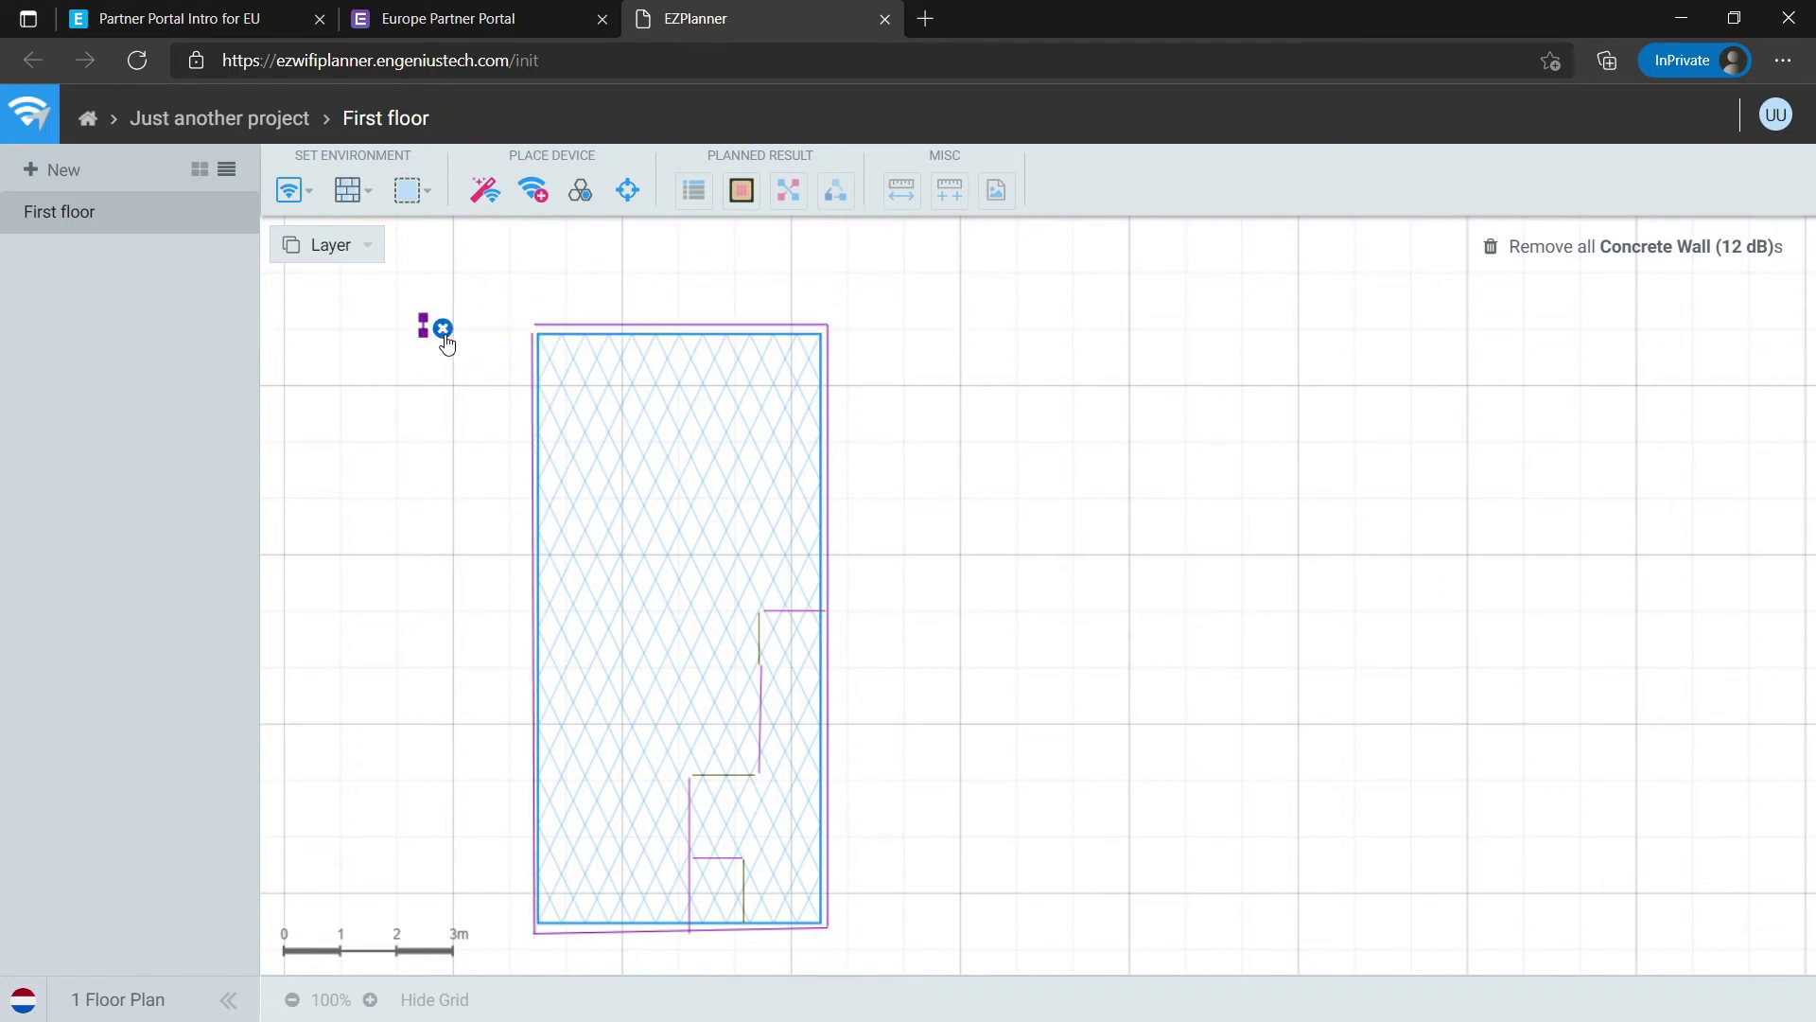
{"action": "left_click", "coordinate": [444, 327]}
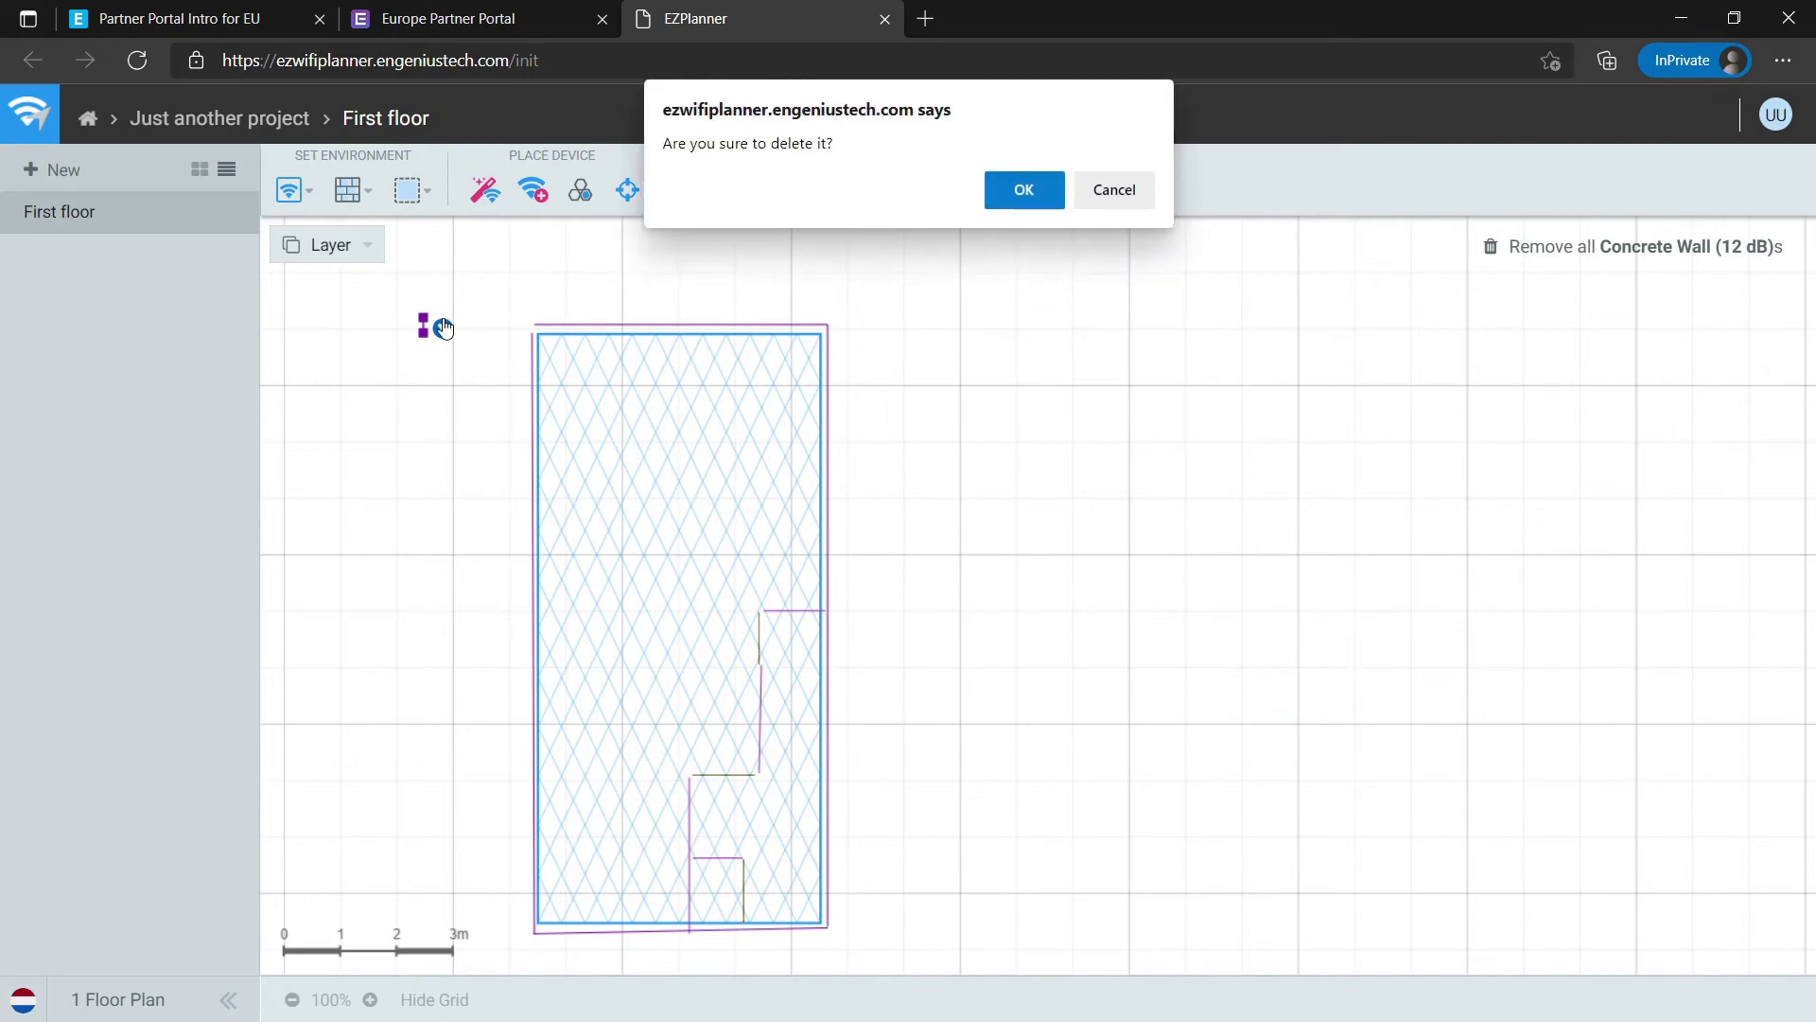
{"action": "left_click", "coordinate": [1023, 190]}
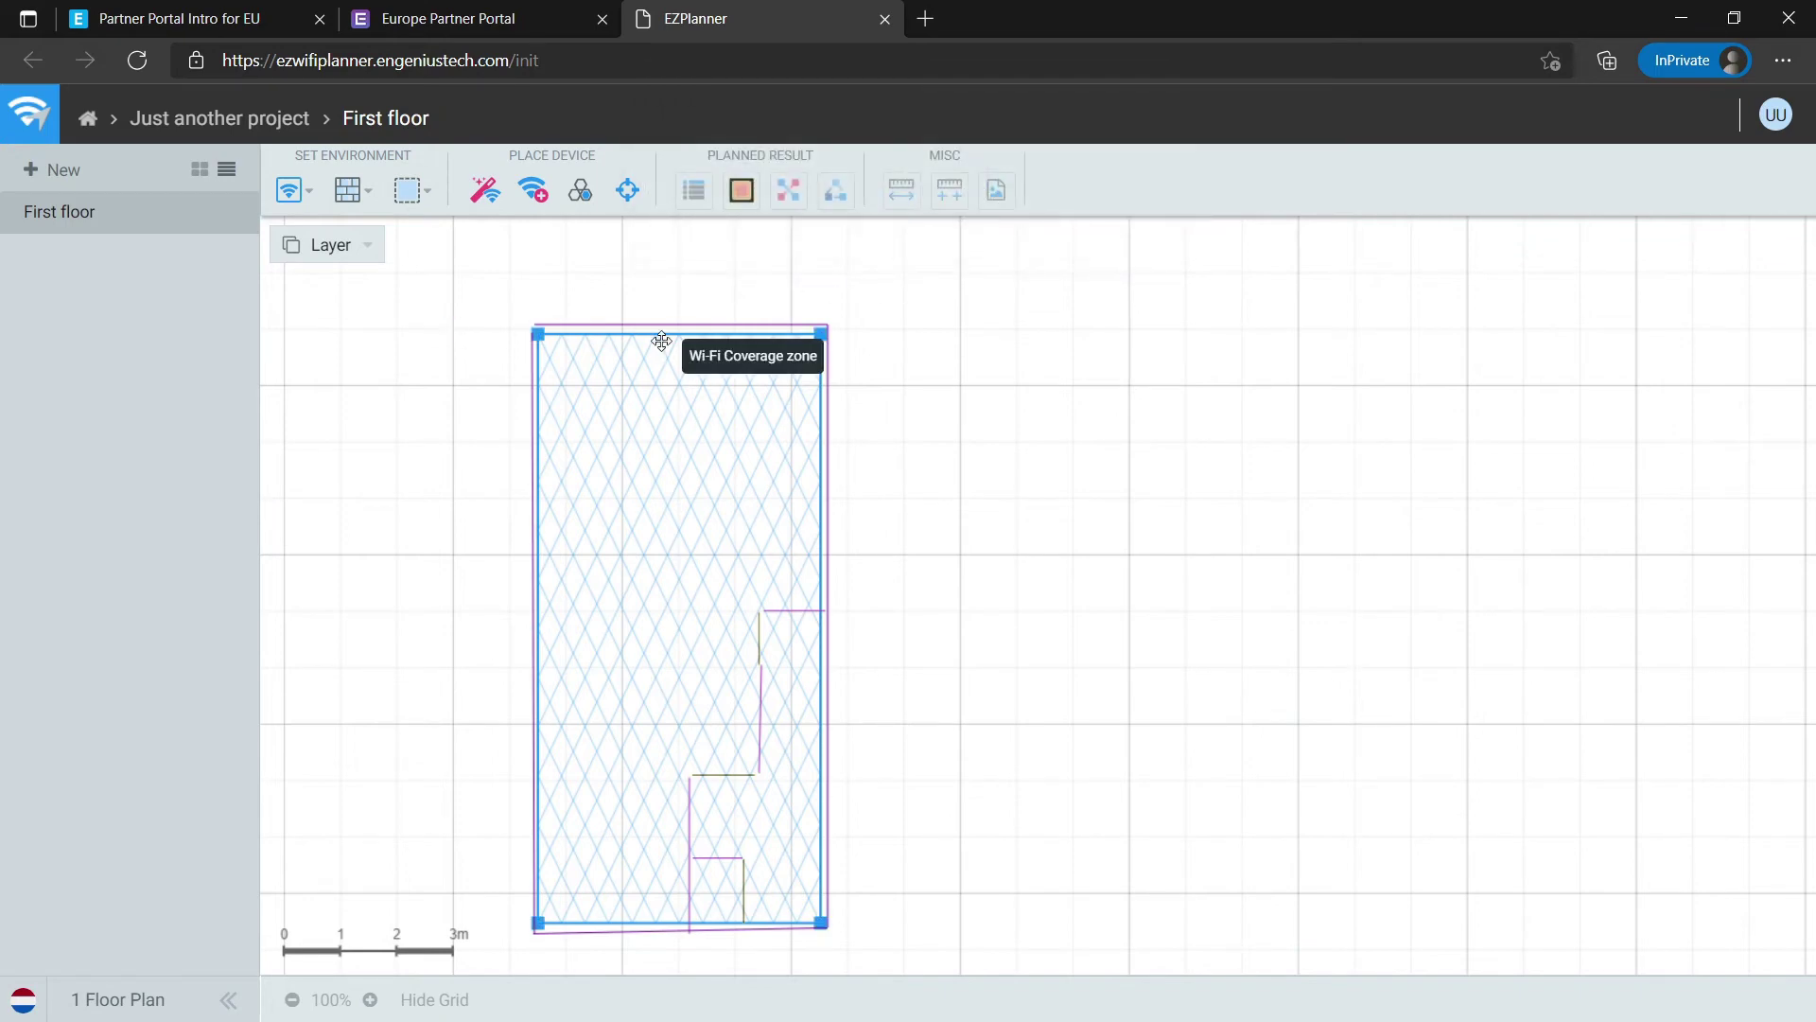
- Align the concrete wall corners with the room edges and adjust the vertical brick wall
{"action": "left_click", "coordinate": [532, 335]}
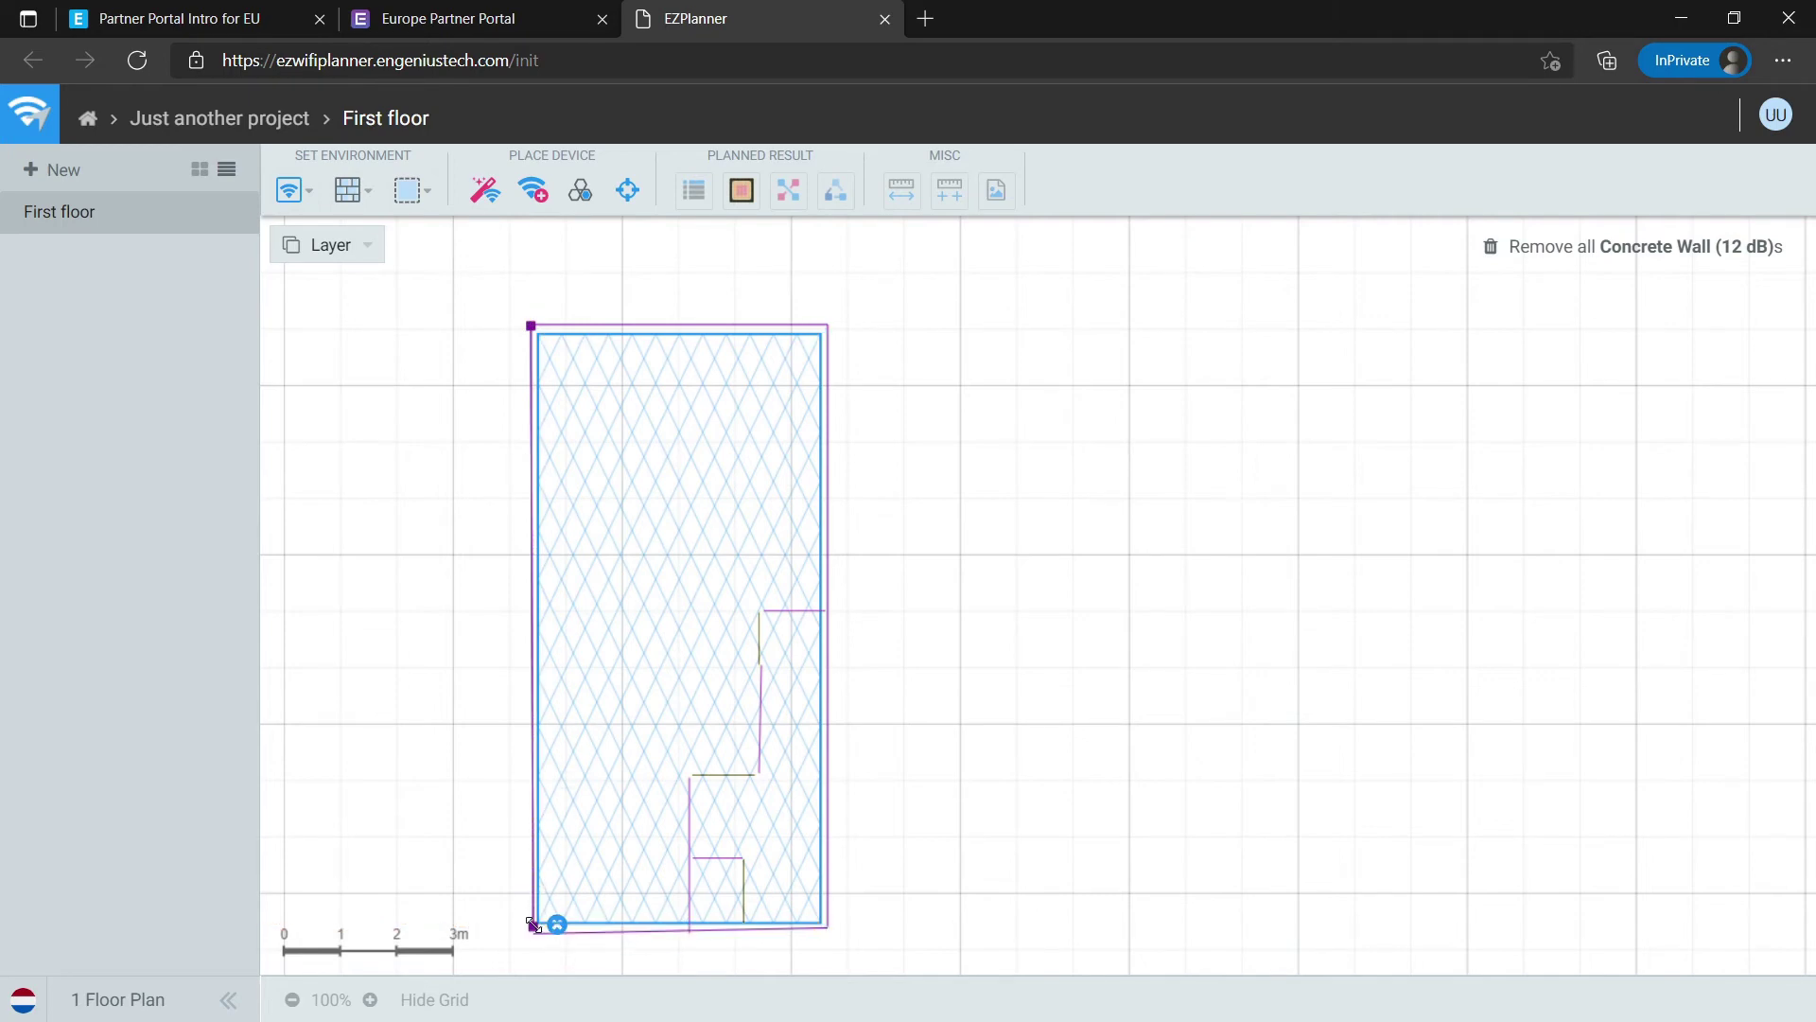
{"action": "left_click_drag", "start_coordinate": [532, 924], "coordinate": [532, 924]}
{"action": "left_click", "coordinate": [540, 941]}
{"action": "left_click", "coordinate": [534, 934]}
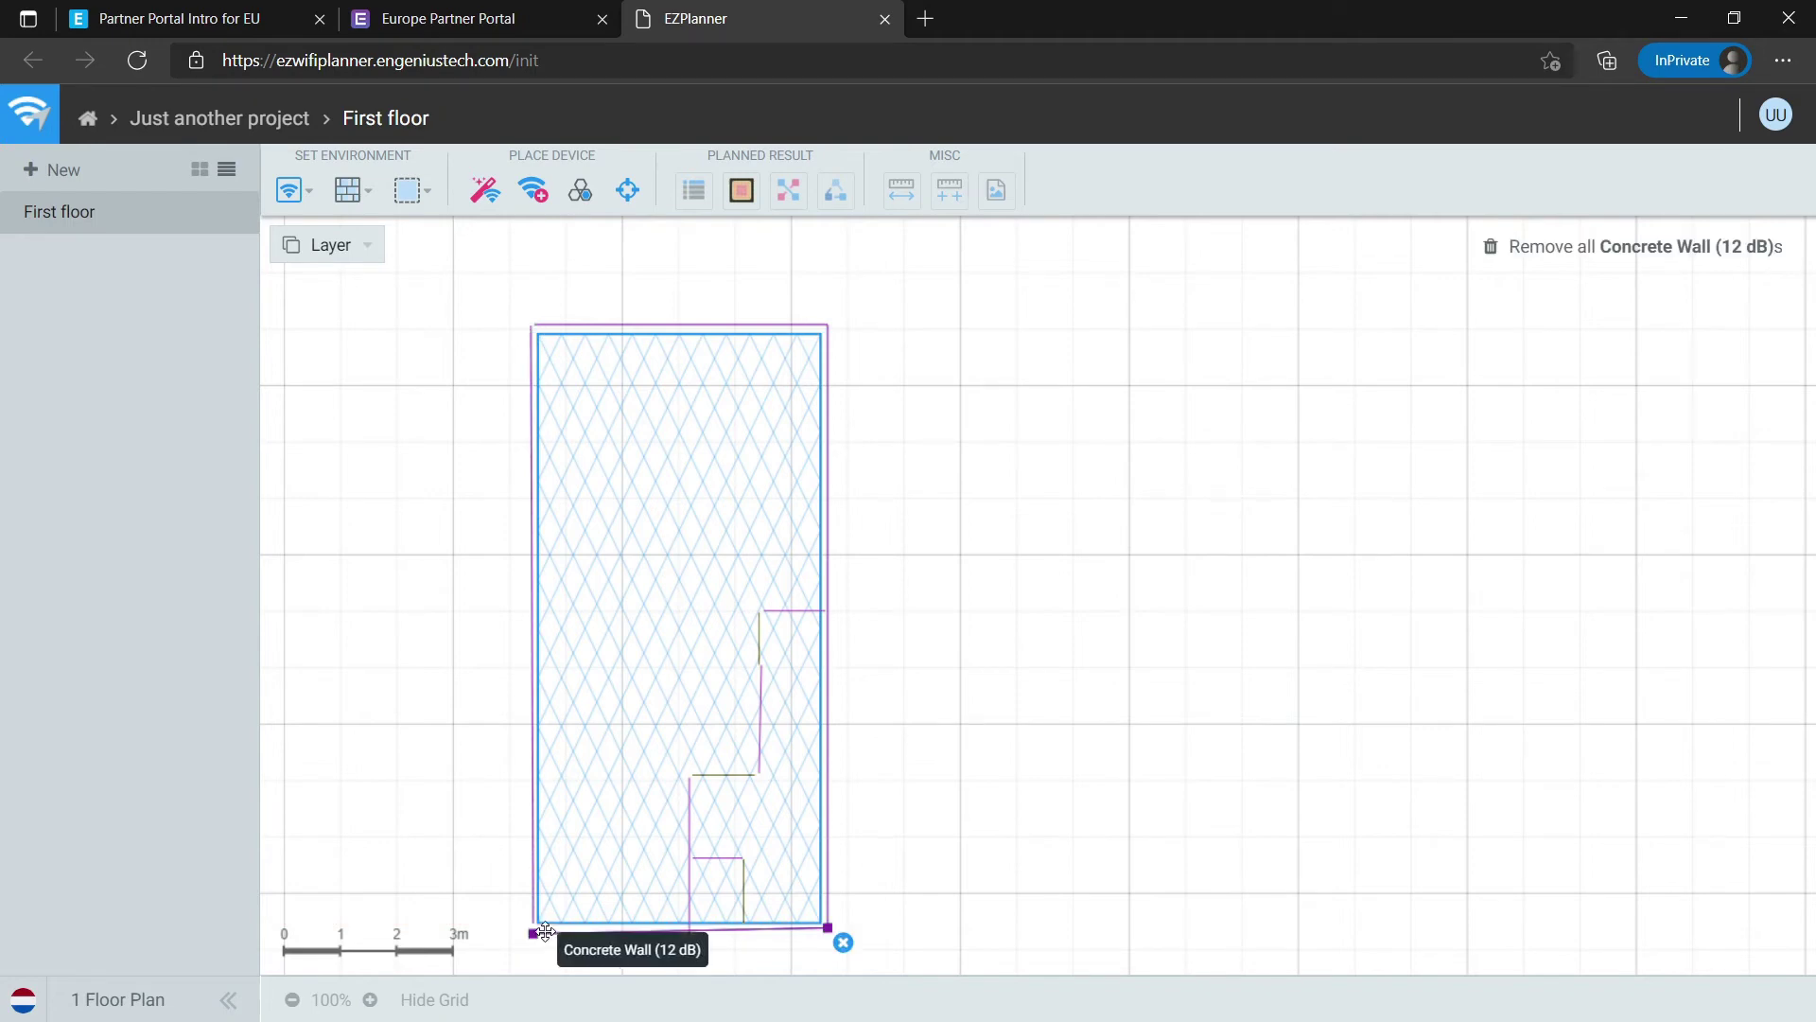
{"action": "left_click_drag", "start_coordinate": [533, 936], "coordinate": [534, 927]}
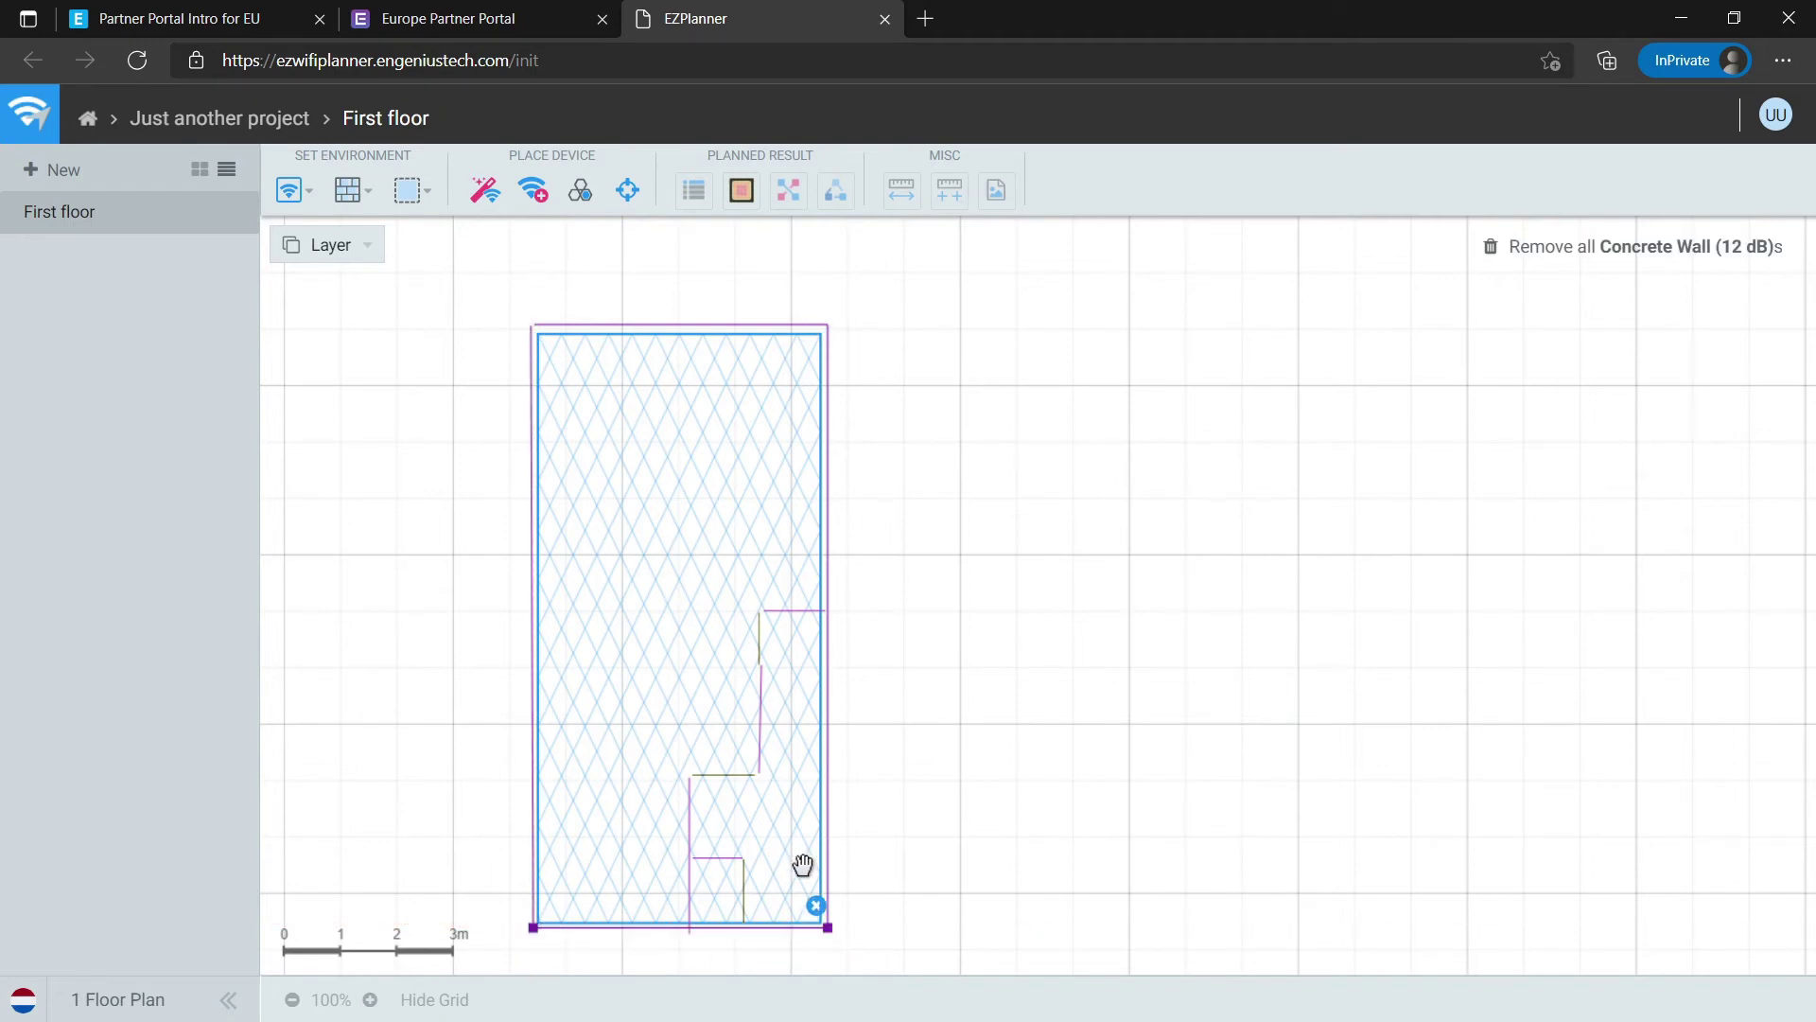
{"action": "left_click", "coordinate": [689, 900]}
{"action": "left_click_drag", "start_coordinate": [690, 899], "coordinate": [690, 900]}
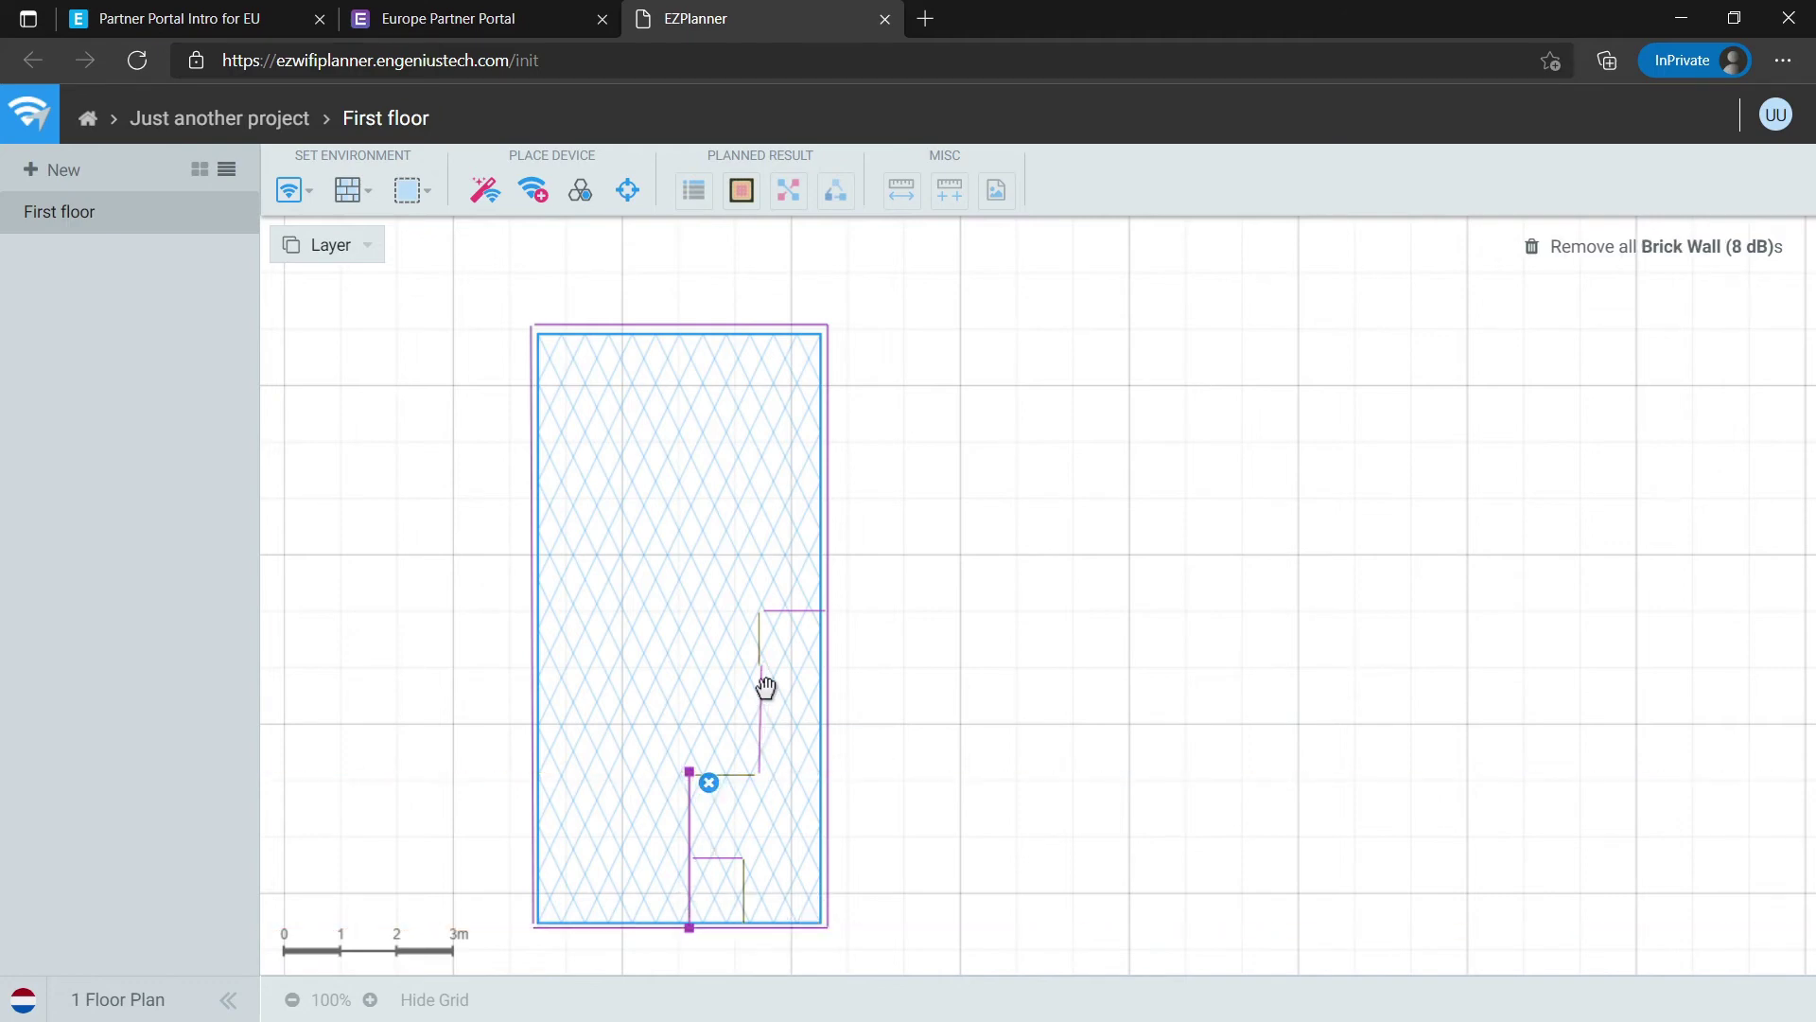
{"action": "left_click", "coordinate": [762, 629]}
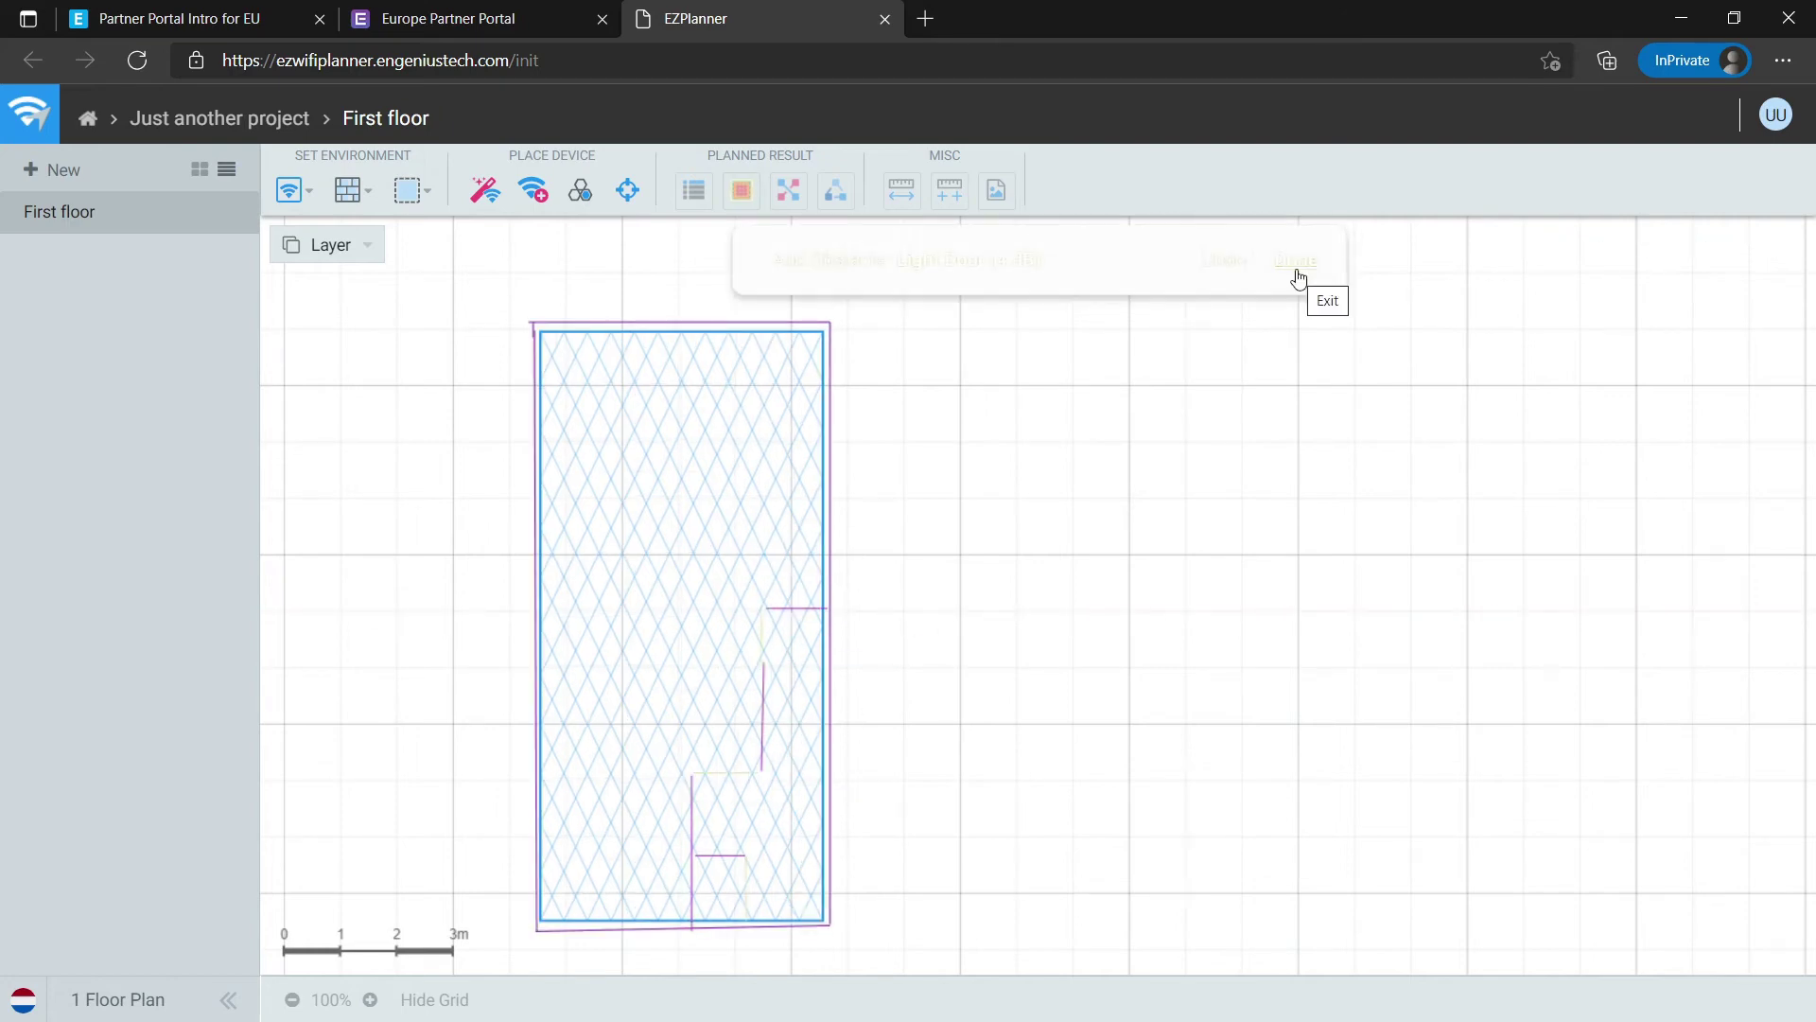
- Leave obstacle editing and turn the Floor Plan layer back on
{"action": "left_click", "coordinate": [1297, 273]}
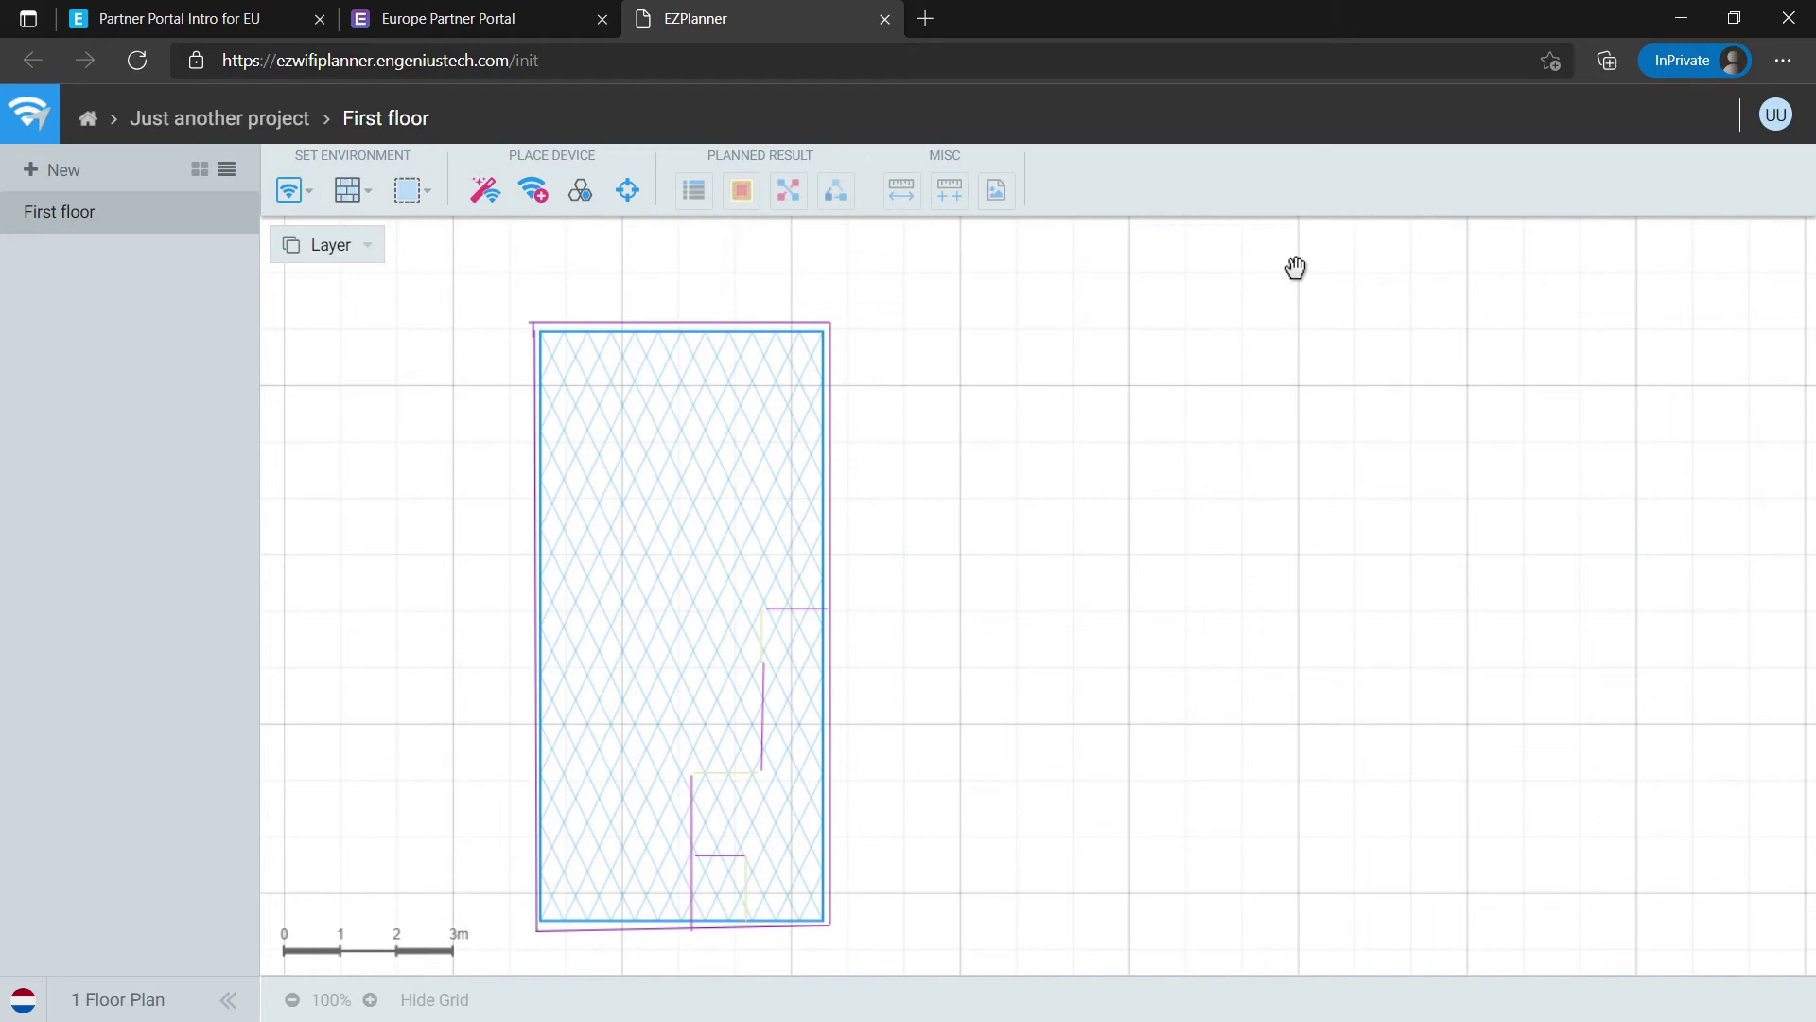
{"action": "left_click", "coordinate": [373, 245]}
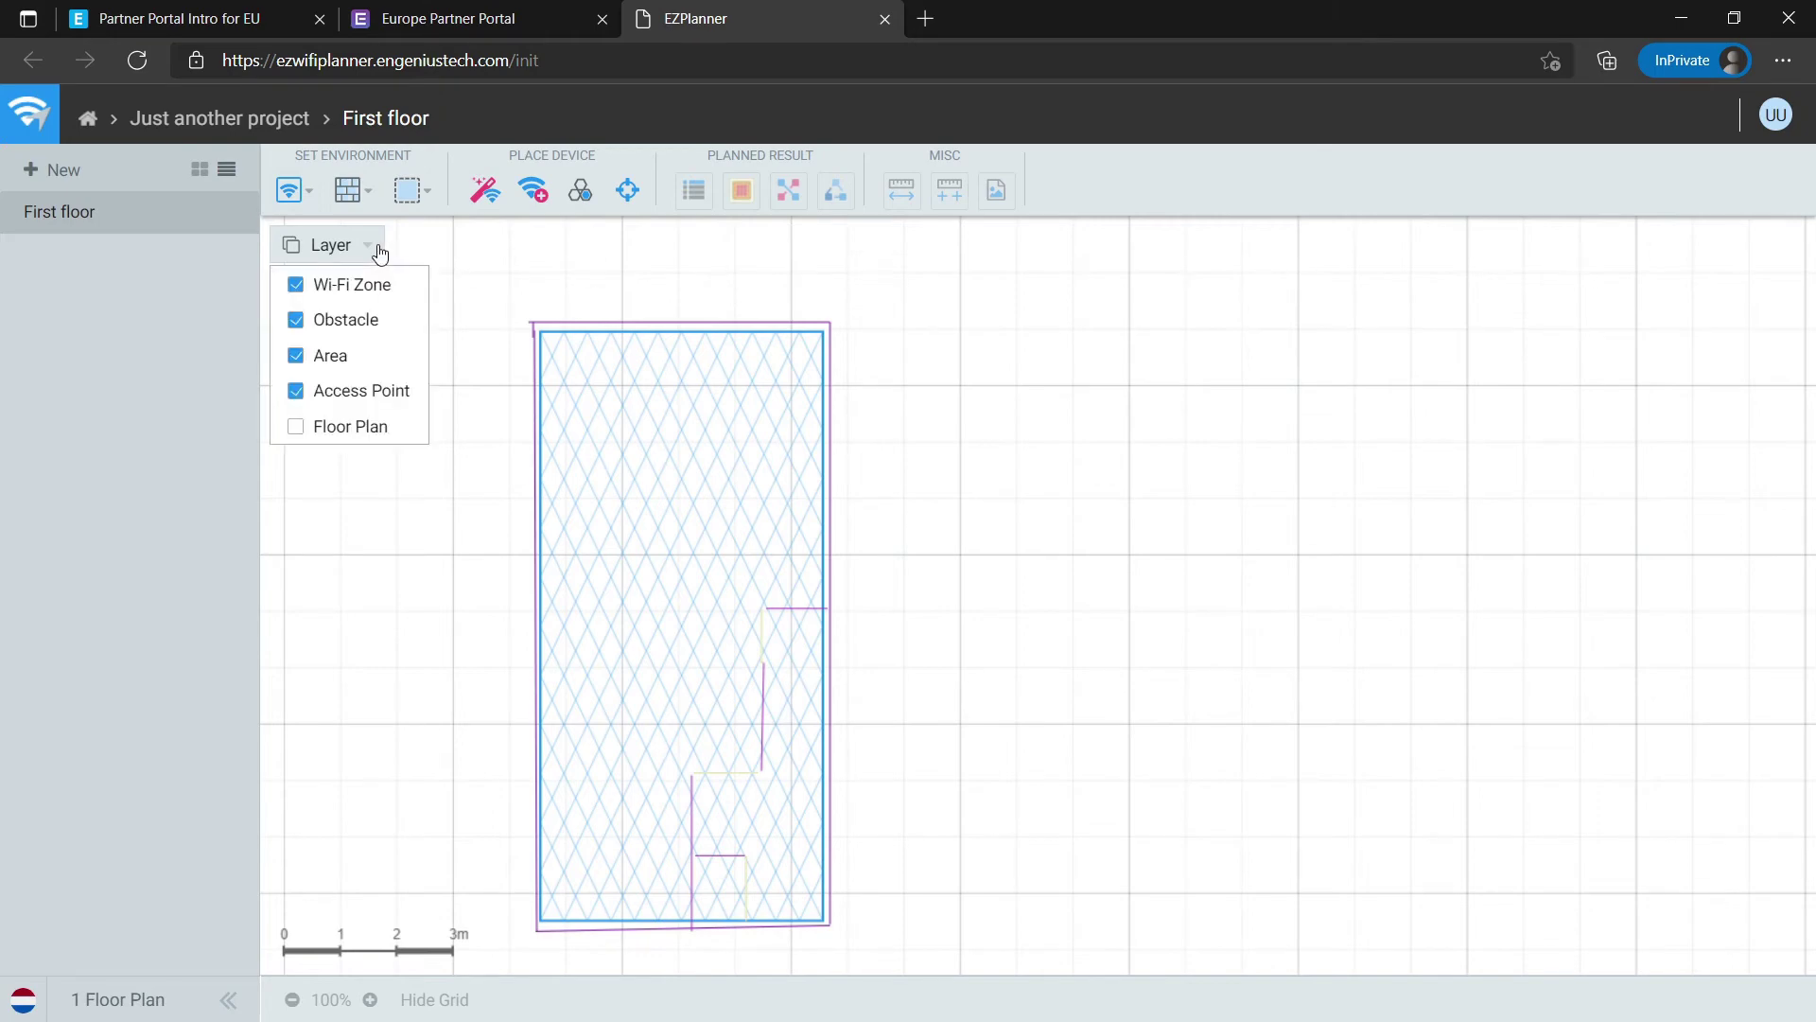
{"action": "left_click", "coordinate": [296, 426]}
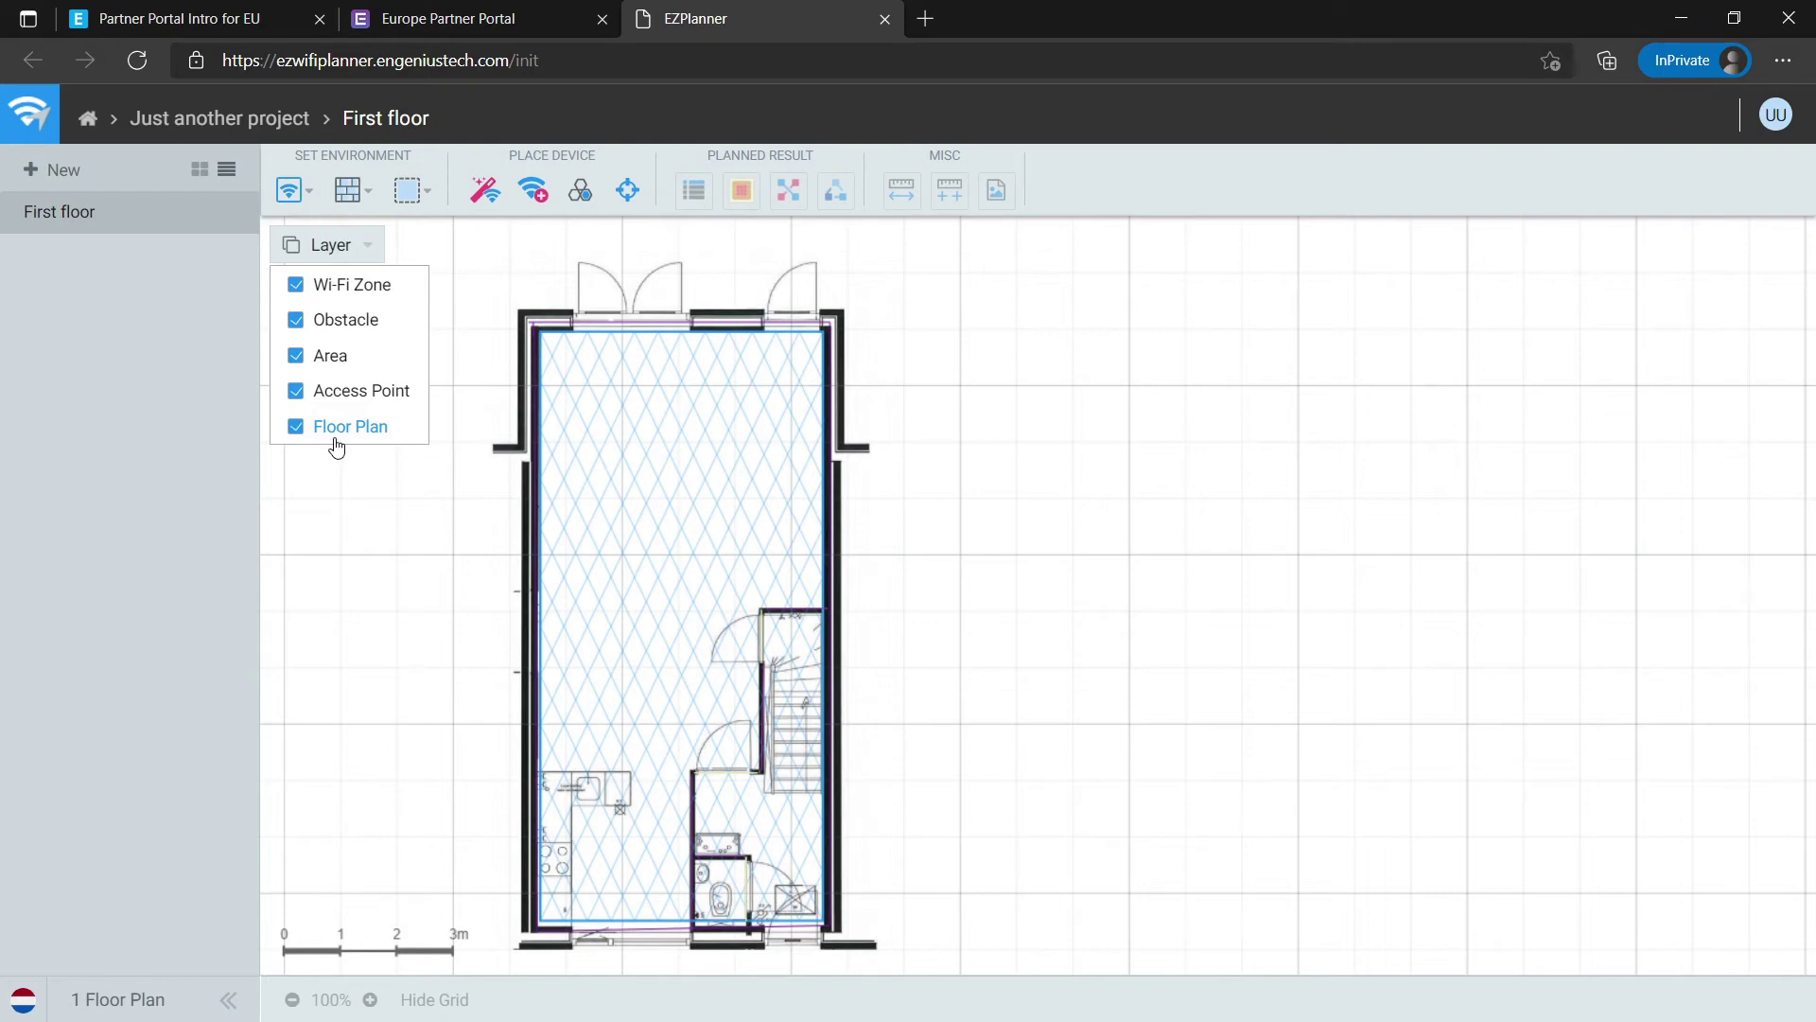
- Open the Obstacle list, then the Area list with office areas, warehouse stock and elevator shaft
{"action": "left_click", "coordinate": [371, 192]}
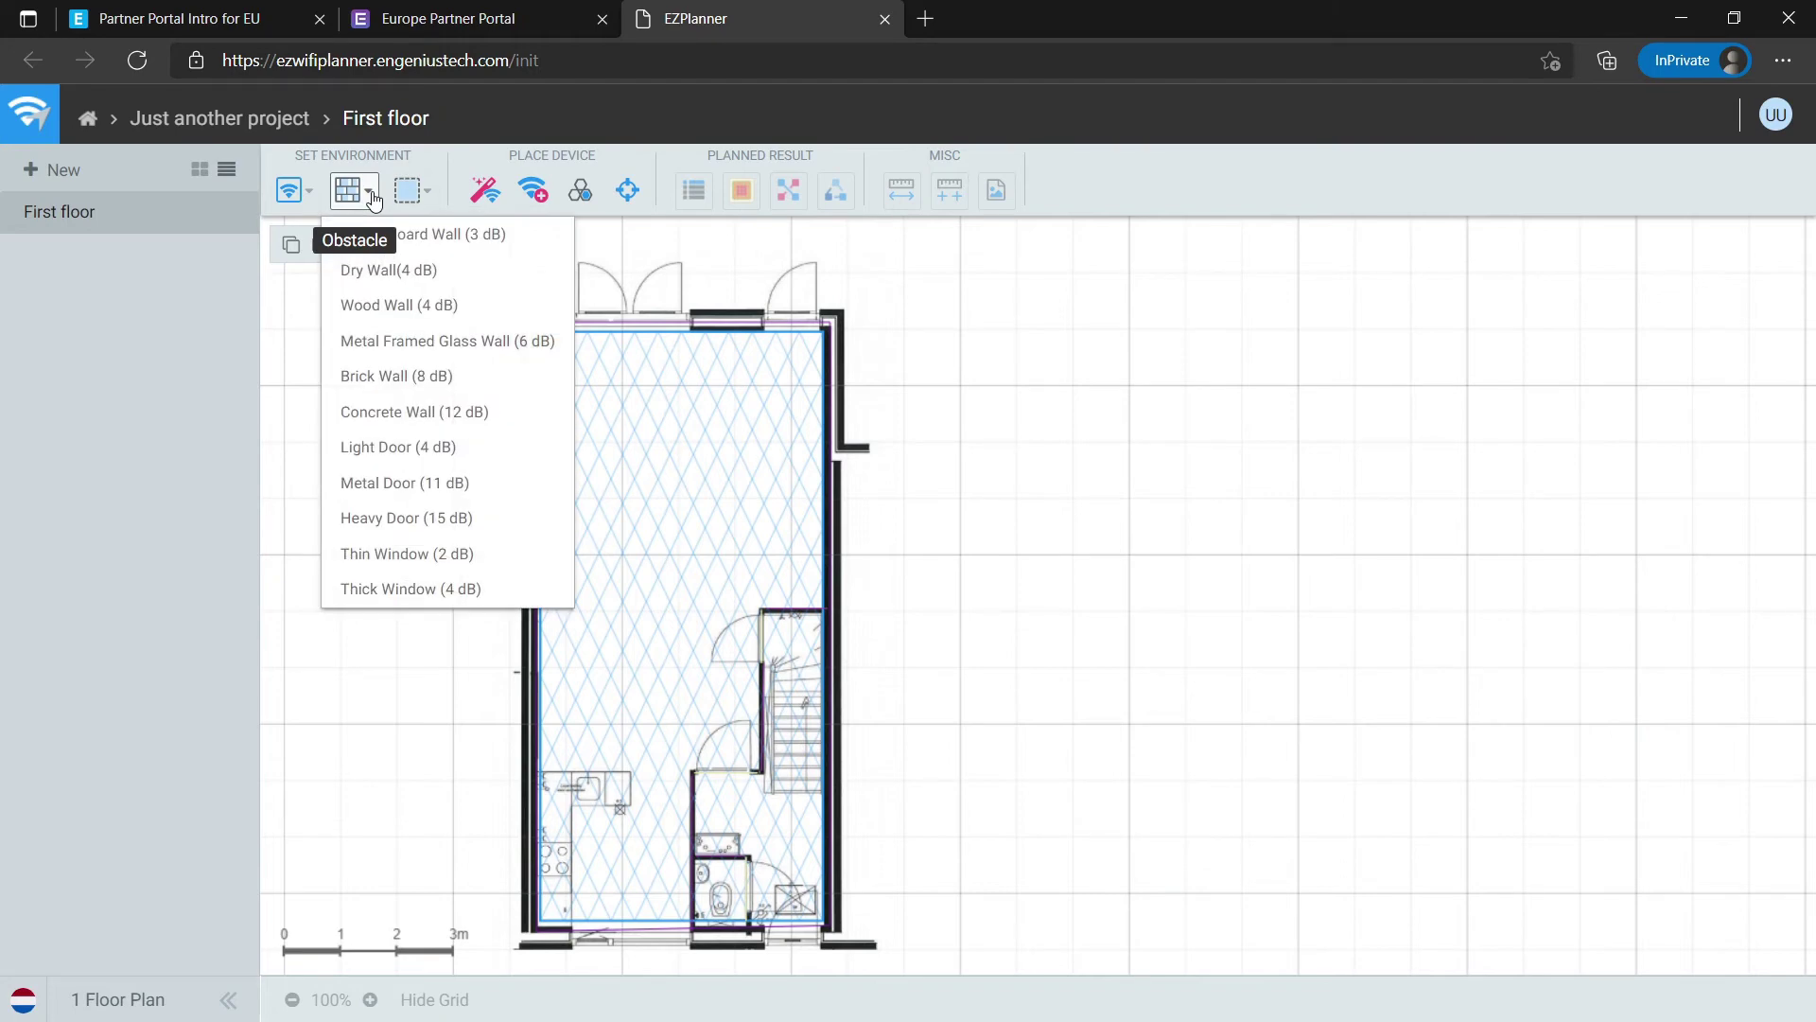
{"action": "left_click", "coordinate": [427, 194]}
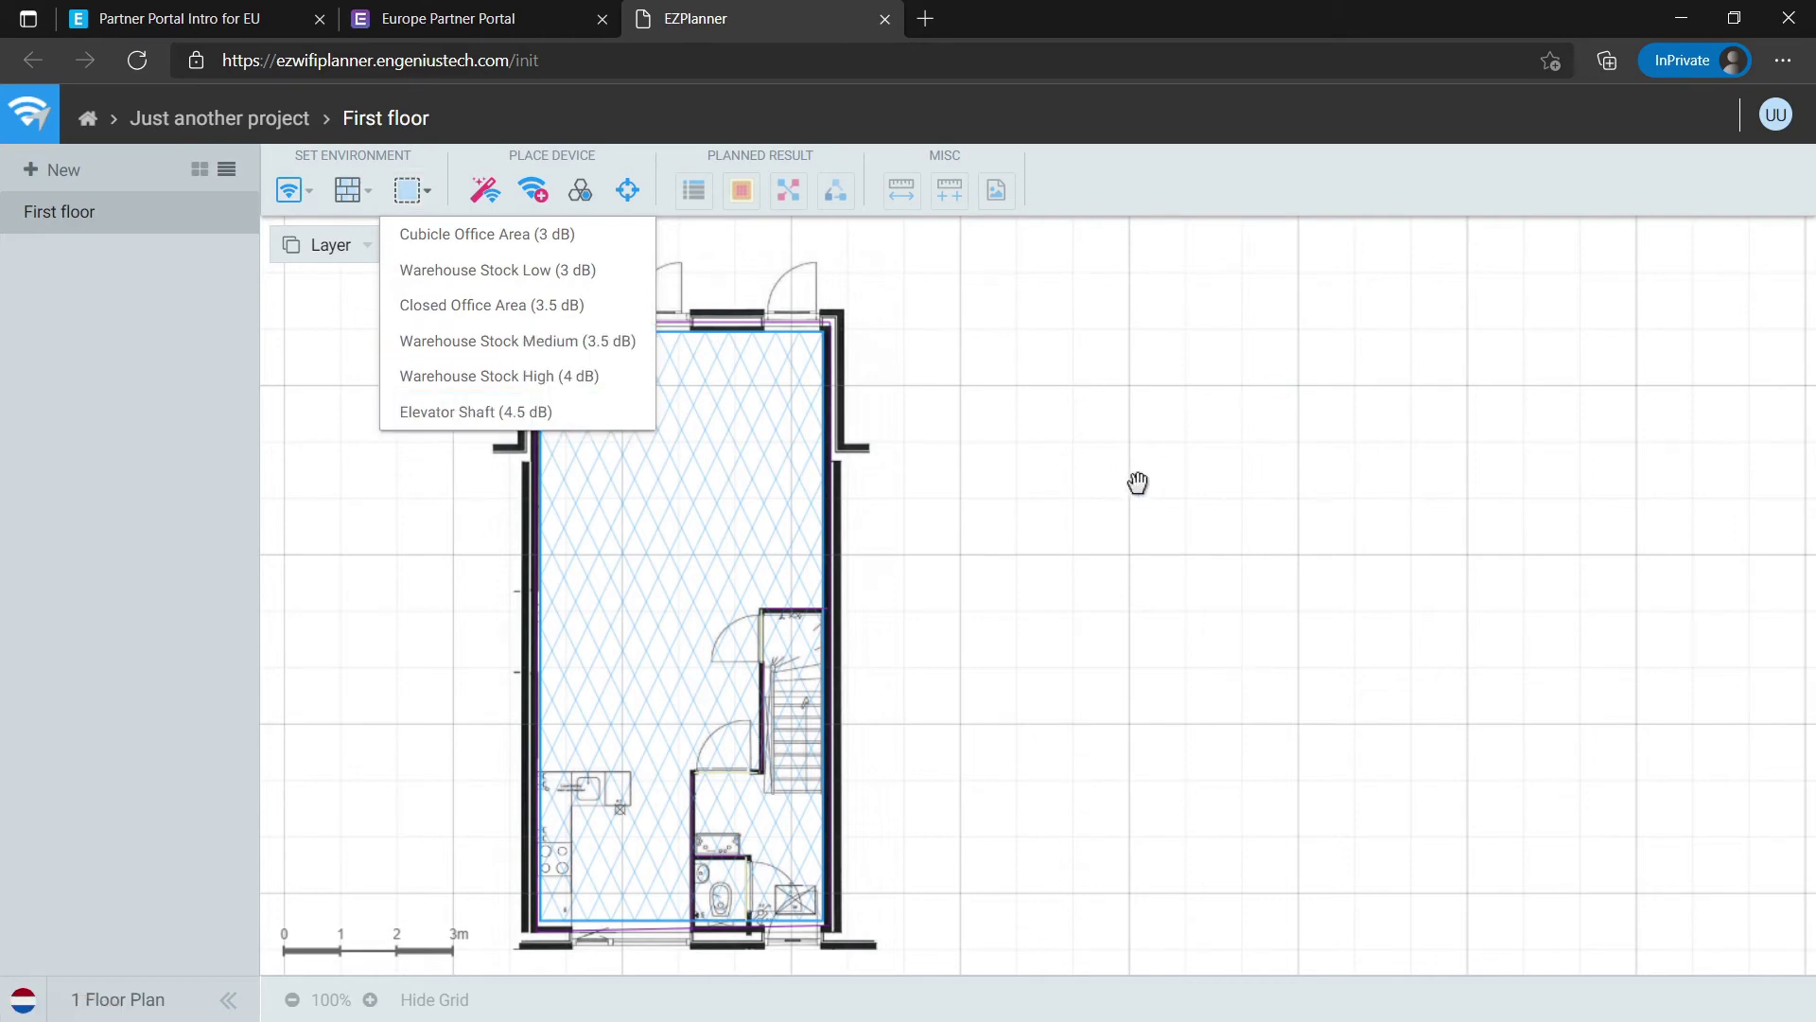
- Run the Advisor to auto-place one ECW220 access point, showing its 5GHz 17dBm heat map
{"action": "left_click", "coordinate": [486, 194]}
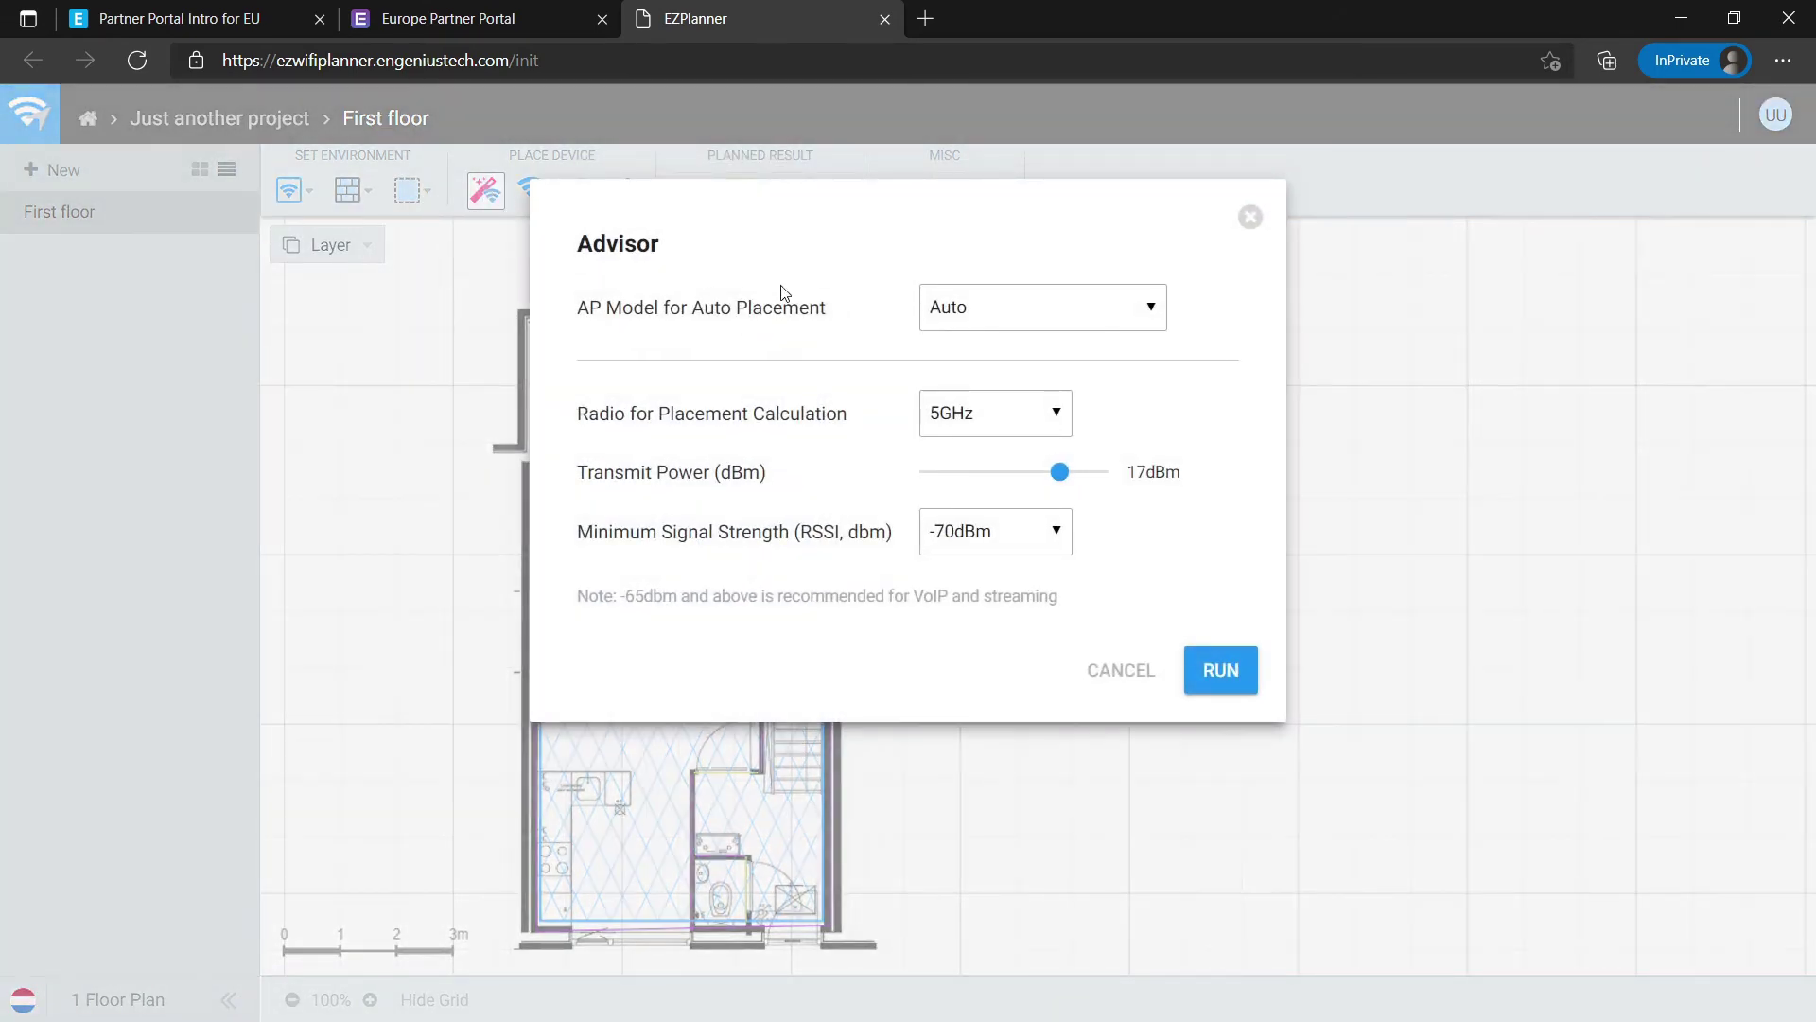
{"action": "left_click", "coordinate": [1158, 317]}
{"action": "scroll", "coordinate": [1022, 487], "scroll_direction": "down", "scroll_amount": 3}
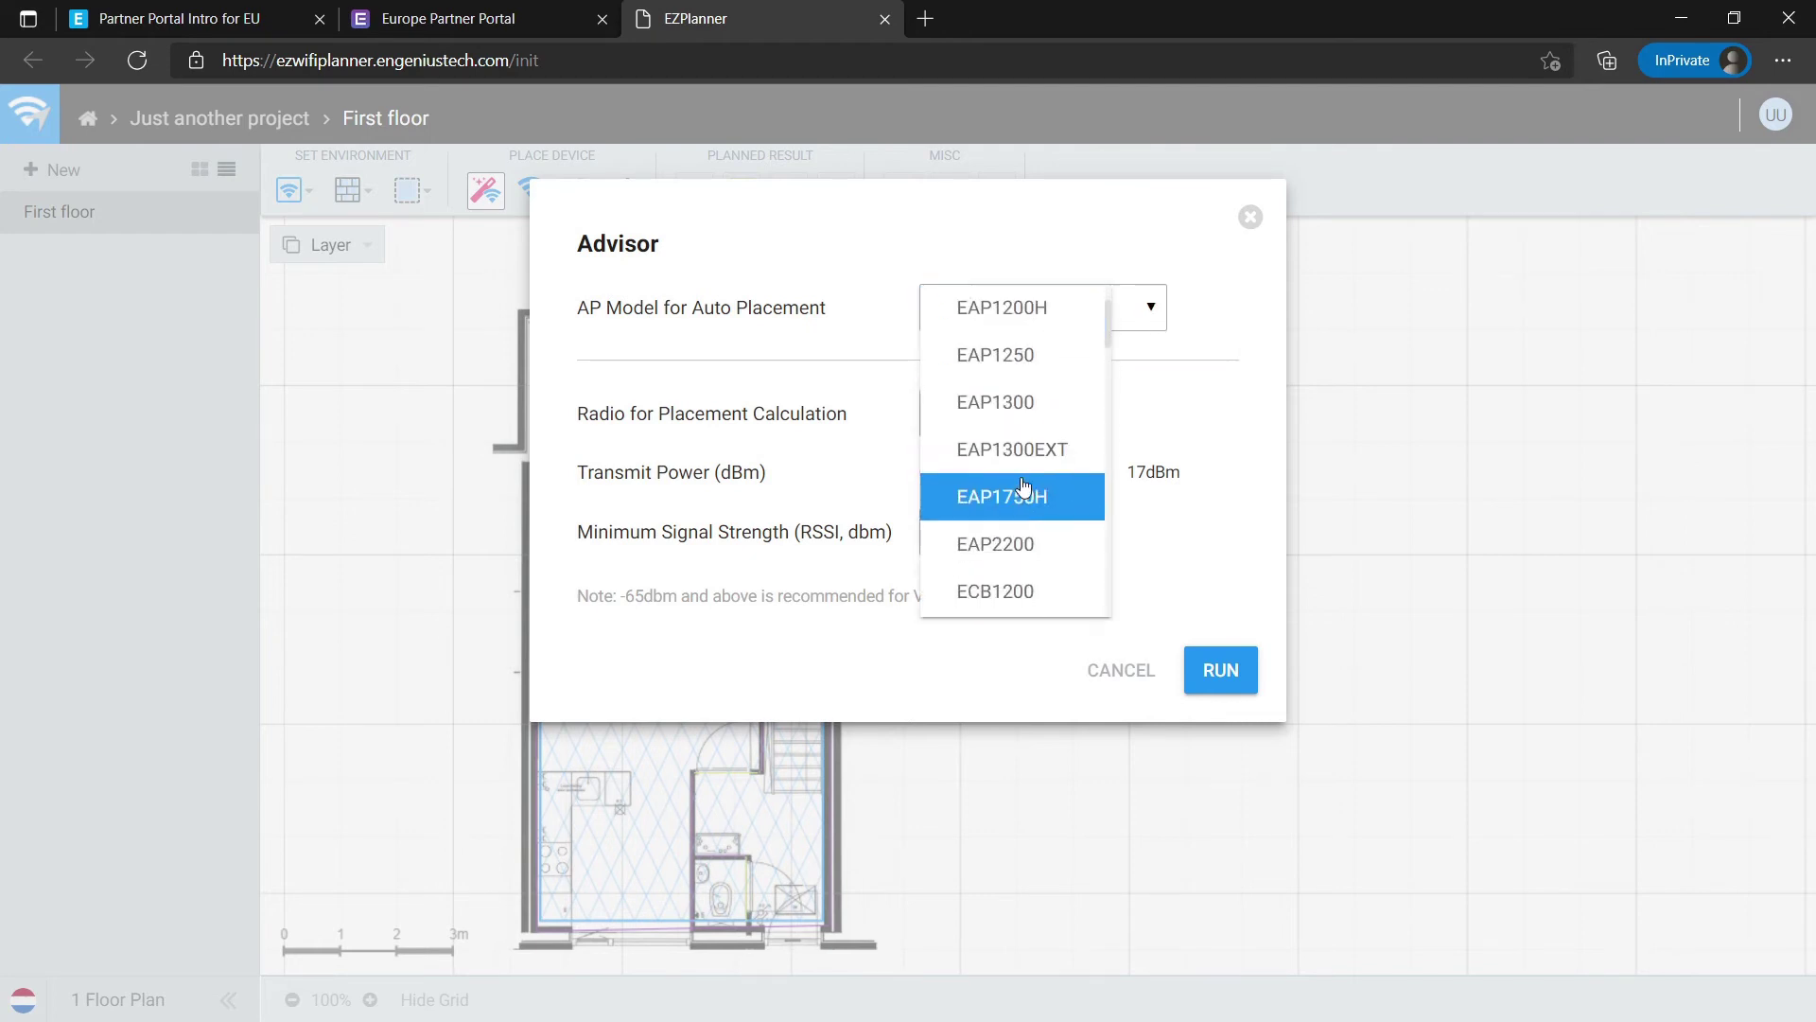
{"action": "scroll", "coordinate": [1021, 487], "scroll_direction": "down", "scroll_amount": 2}
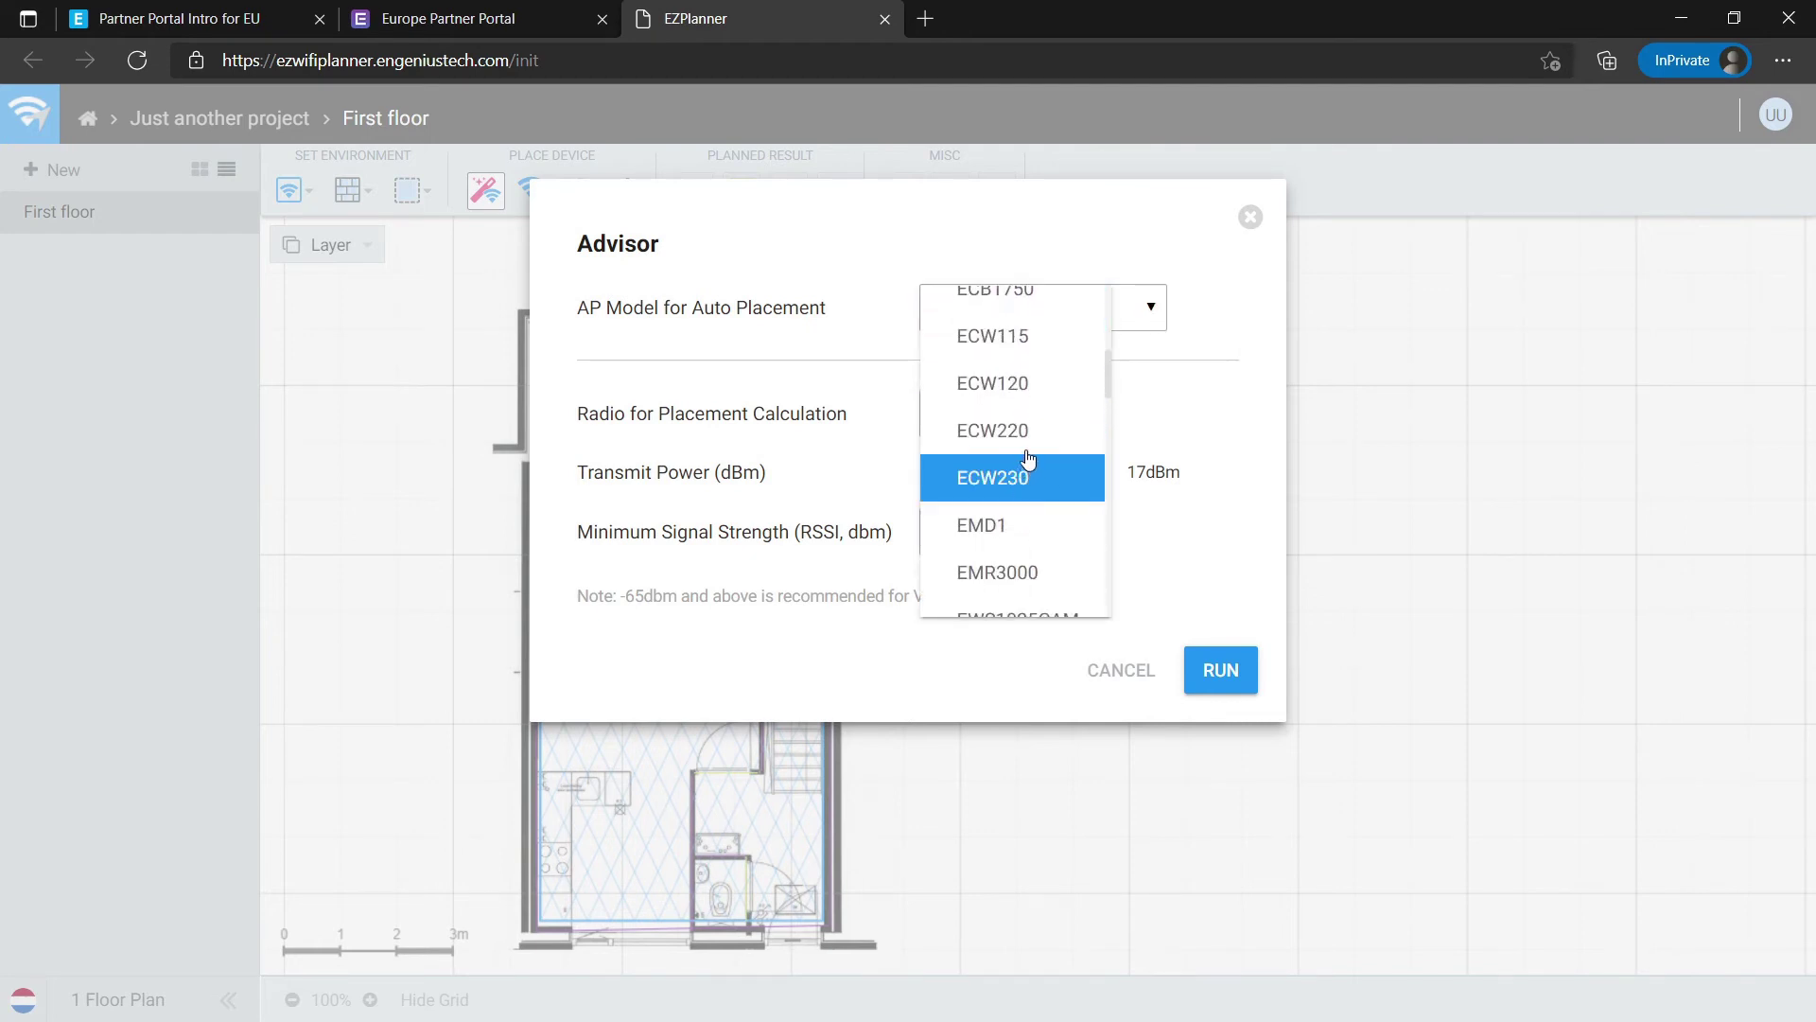
{"action": "left_click", "coordinate": [1033, 468]}
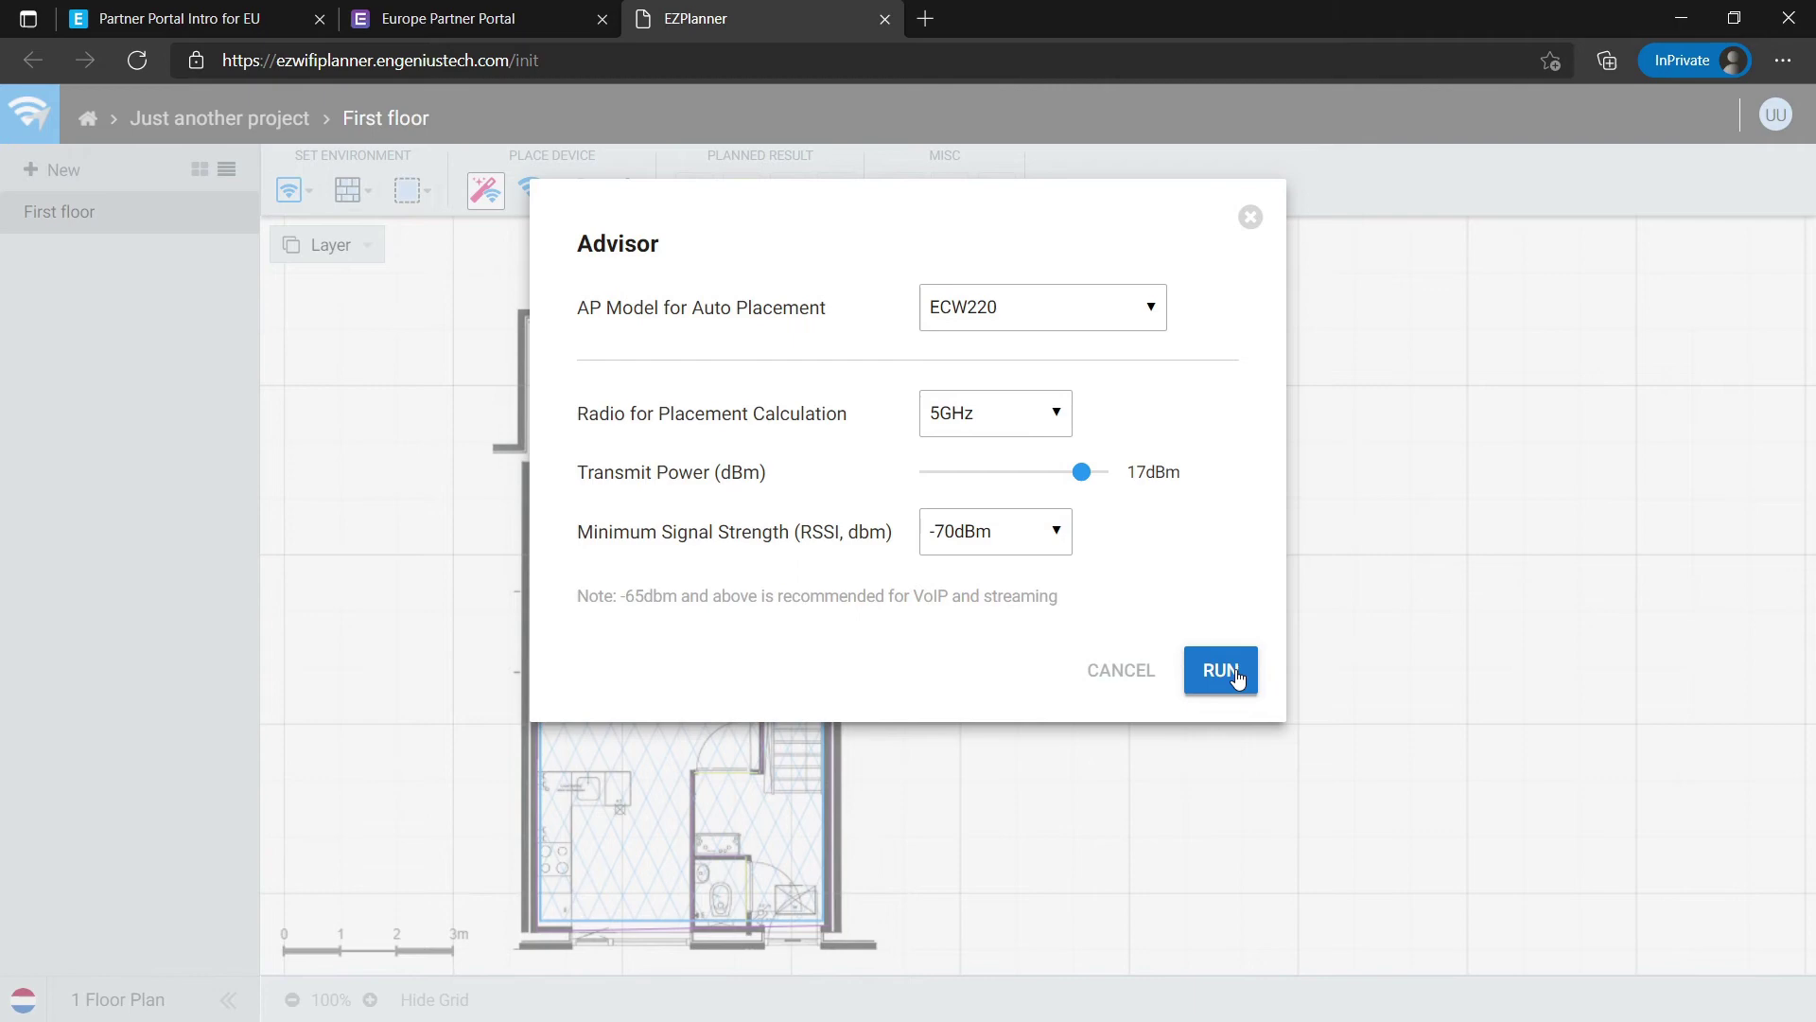
{"action": "left_click", "coordinate": [1221, 670]}
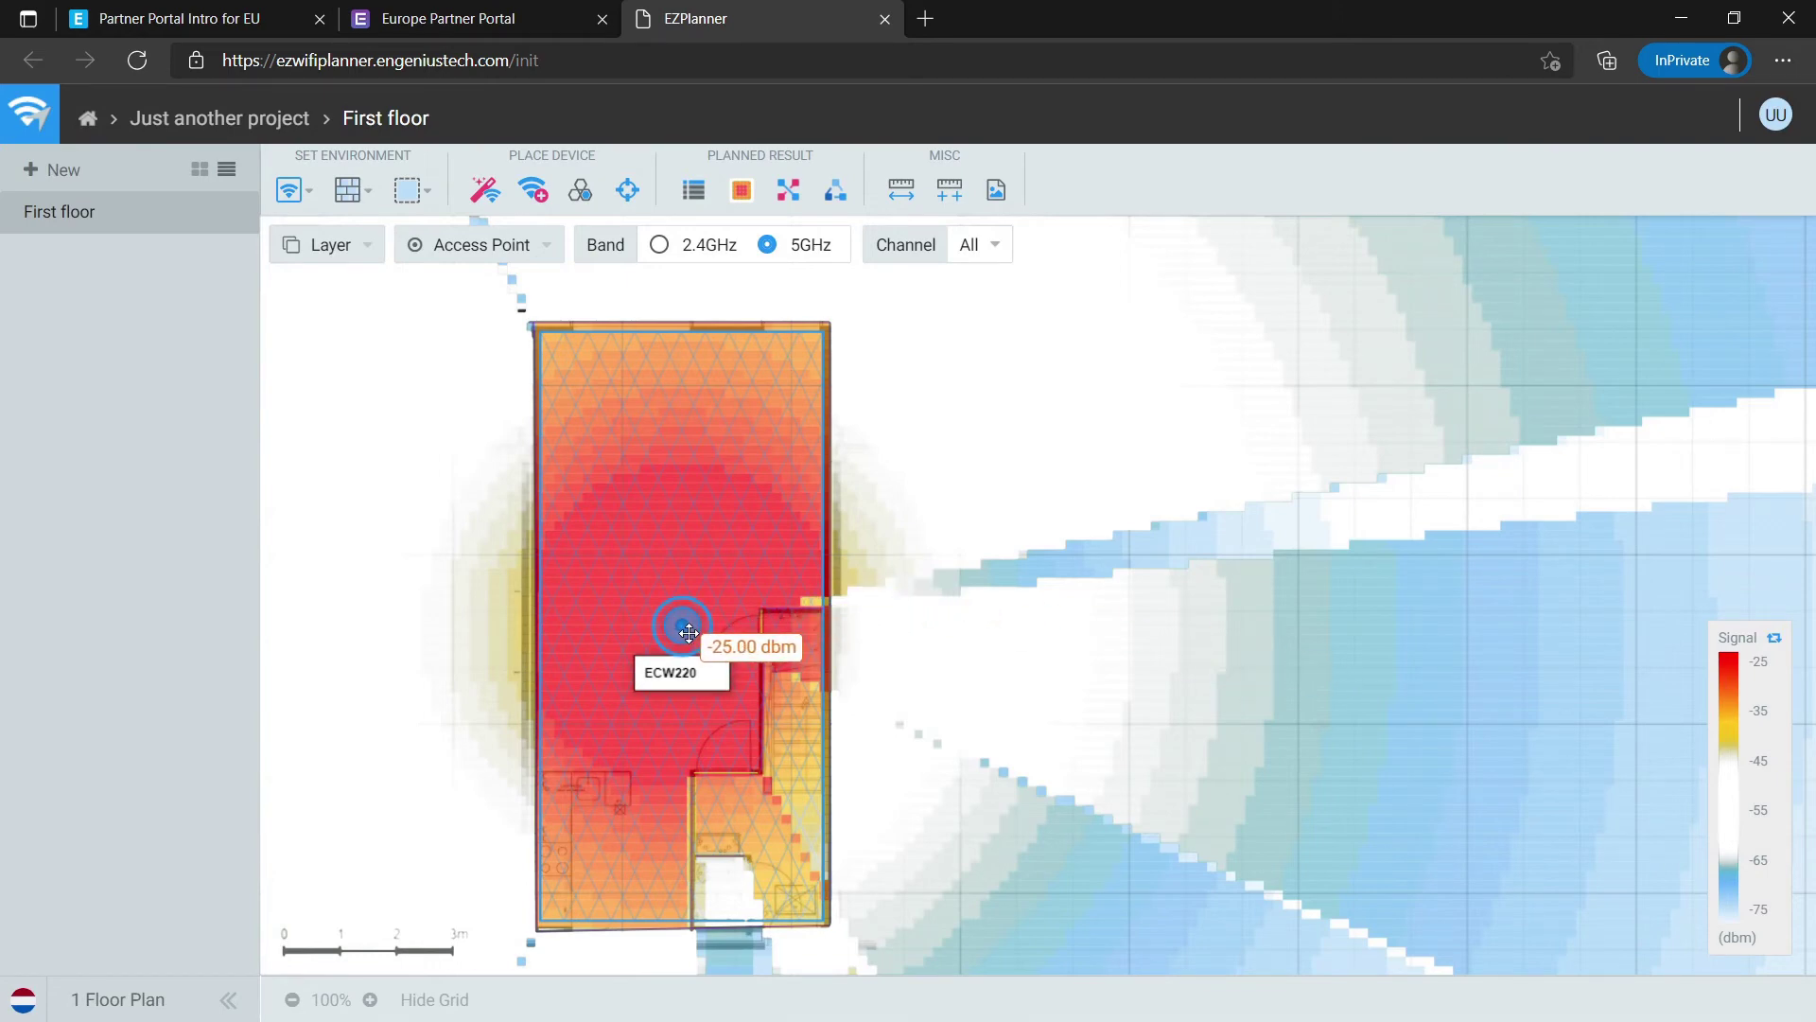
- Drag the ECW220 access point up to the room's top wall
{"action": "left_click_drag", "start_coordinate": [686, 632], "coordinate": [710, 342]}
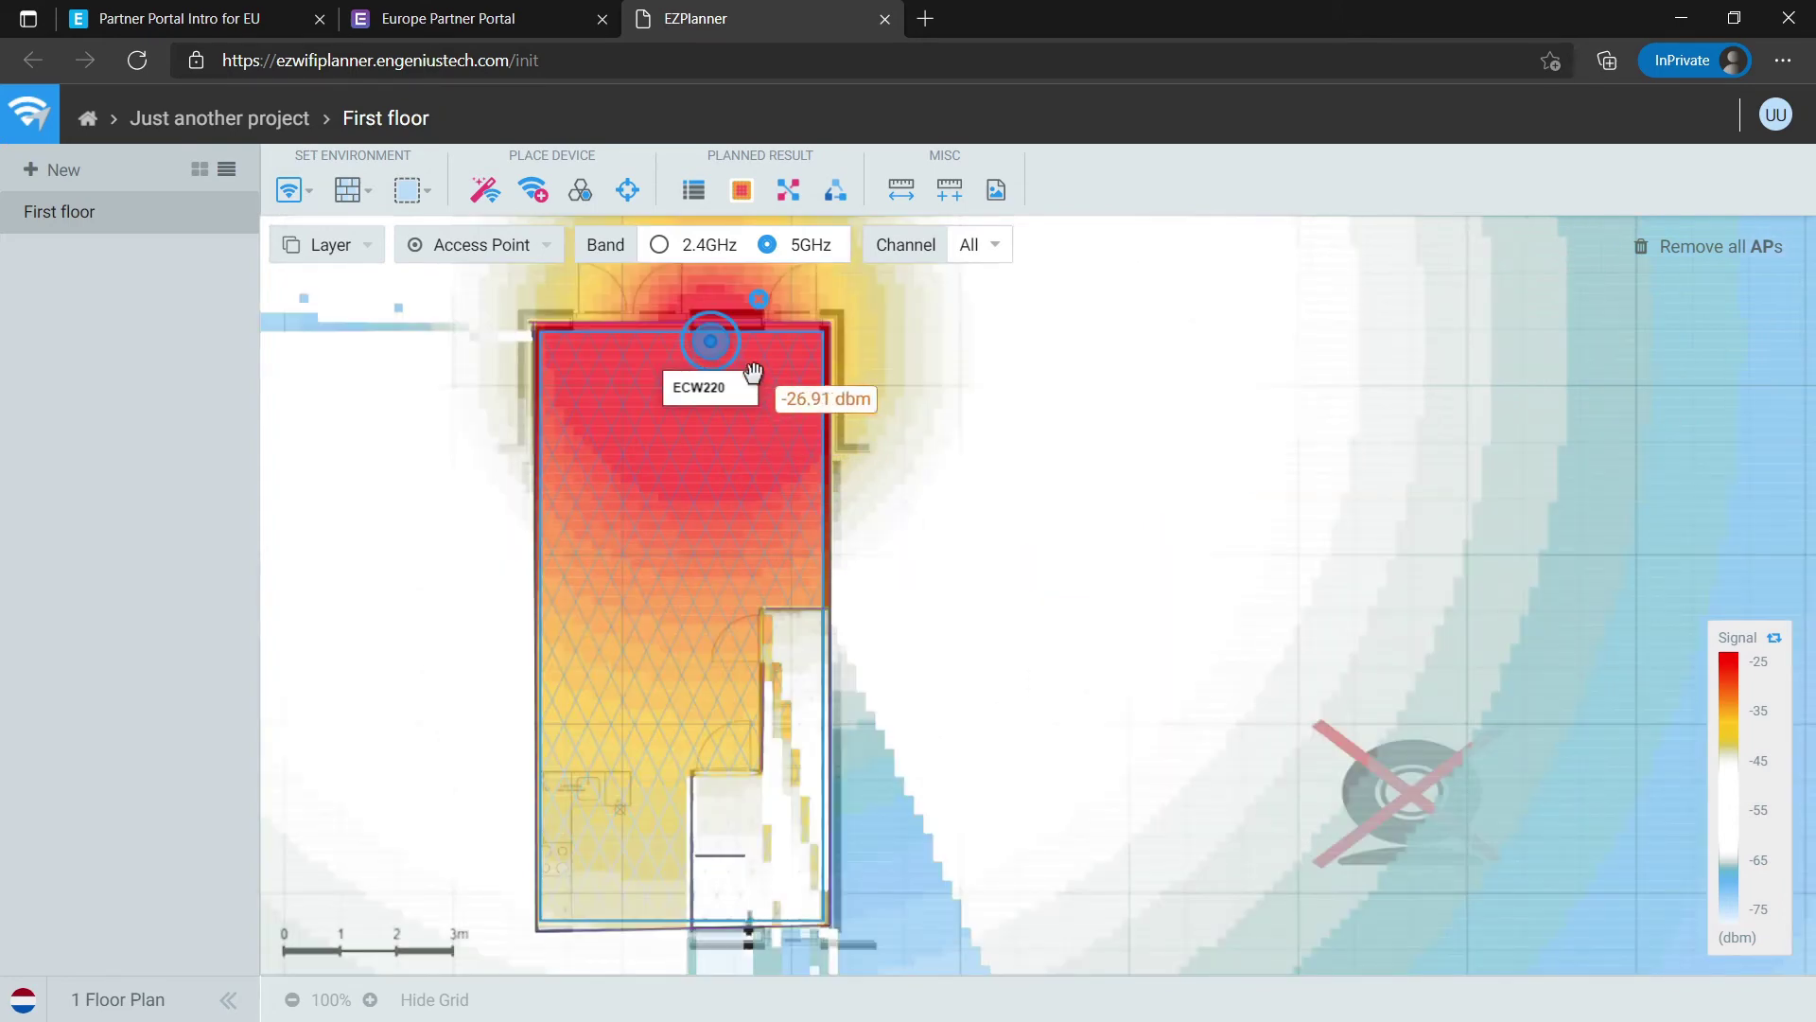
- Place a second ECW220 access point near the bottom wall of the small lower room
{"action": "left_click", "coordinate": [535, 196]}
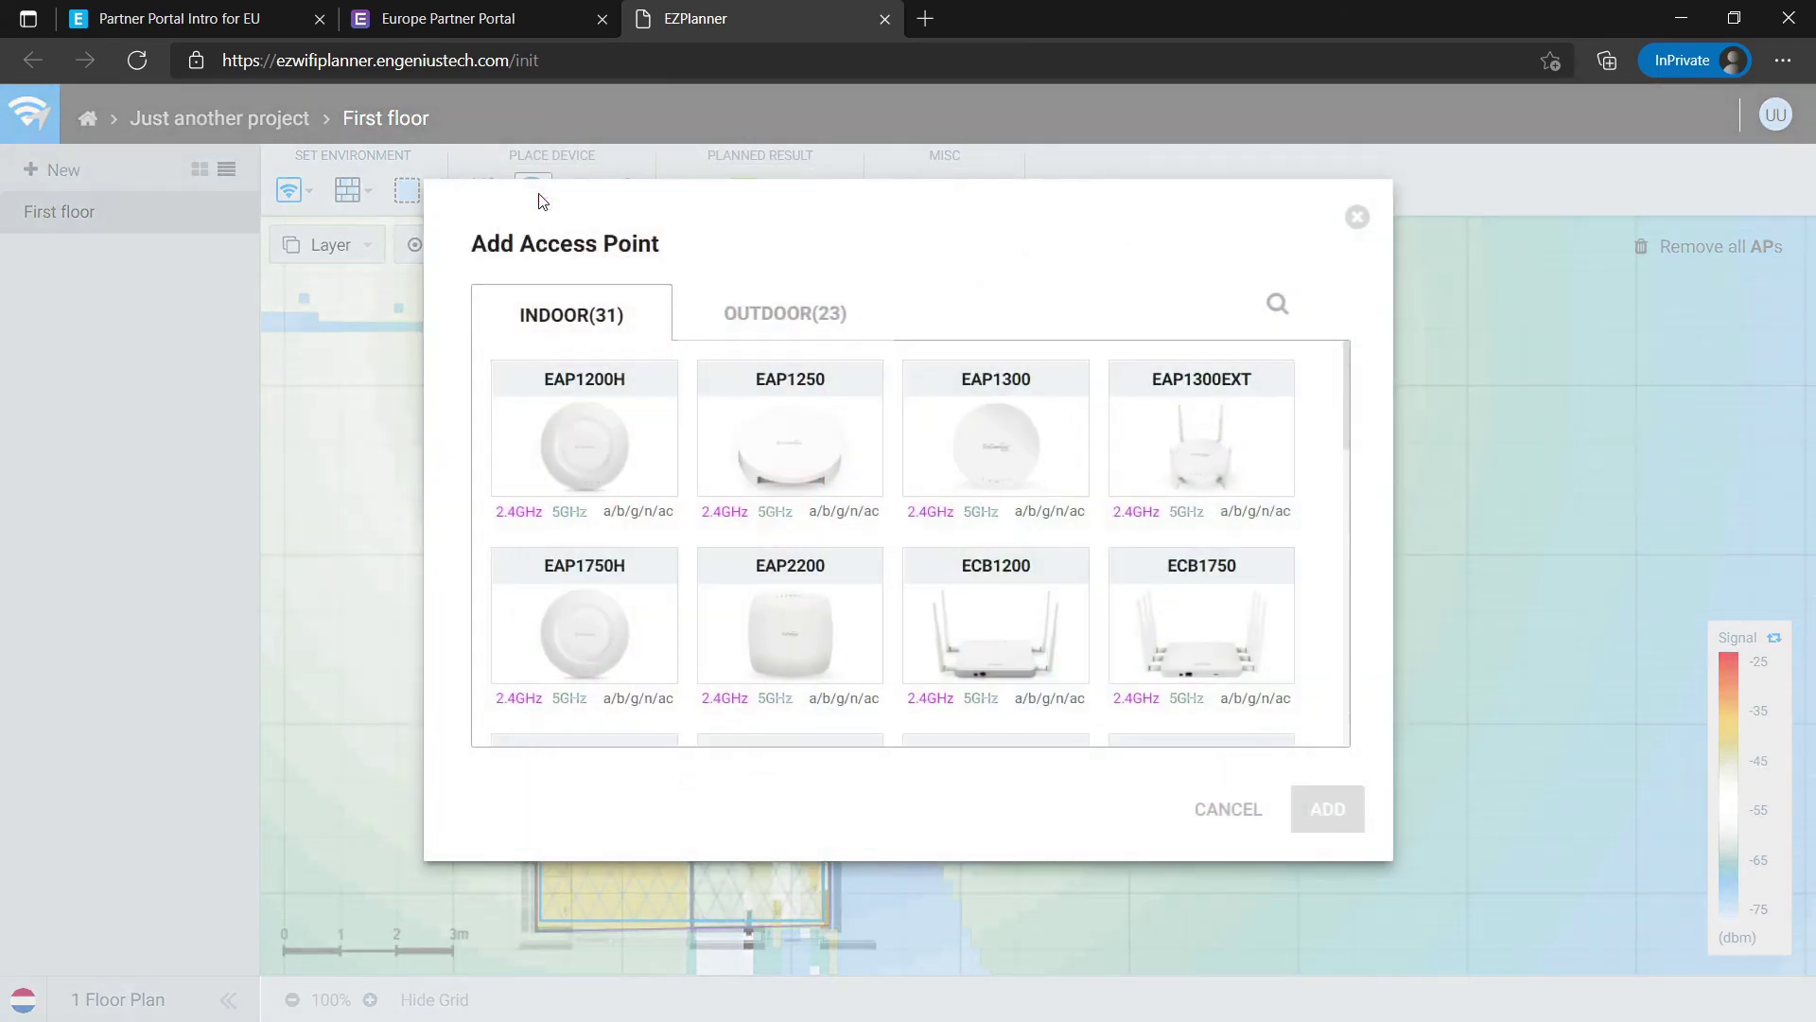
{"action": "scroll", "coordinate": [719, 506], "scroll_direction": "down", "scroll_amount": 3}
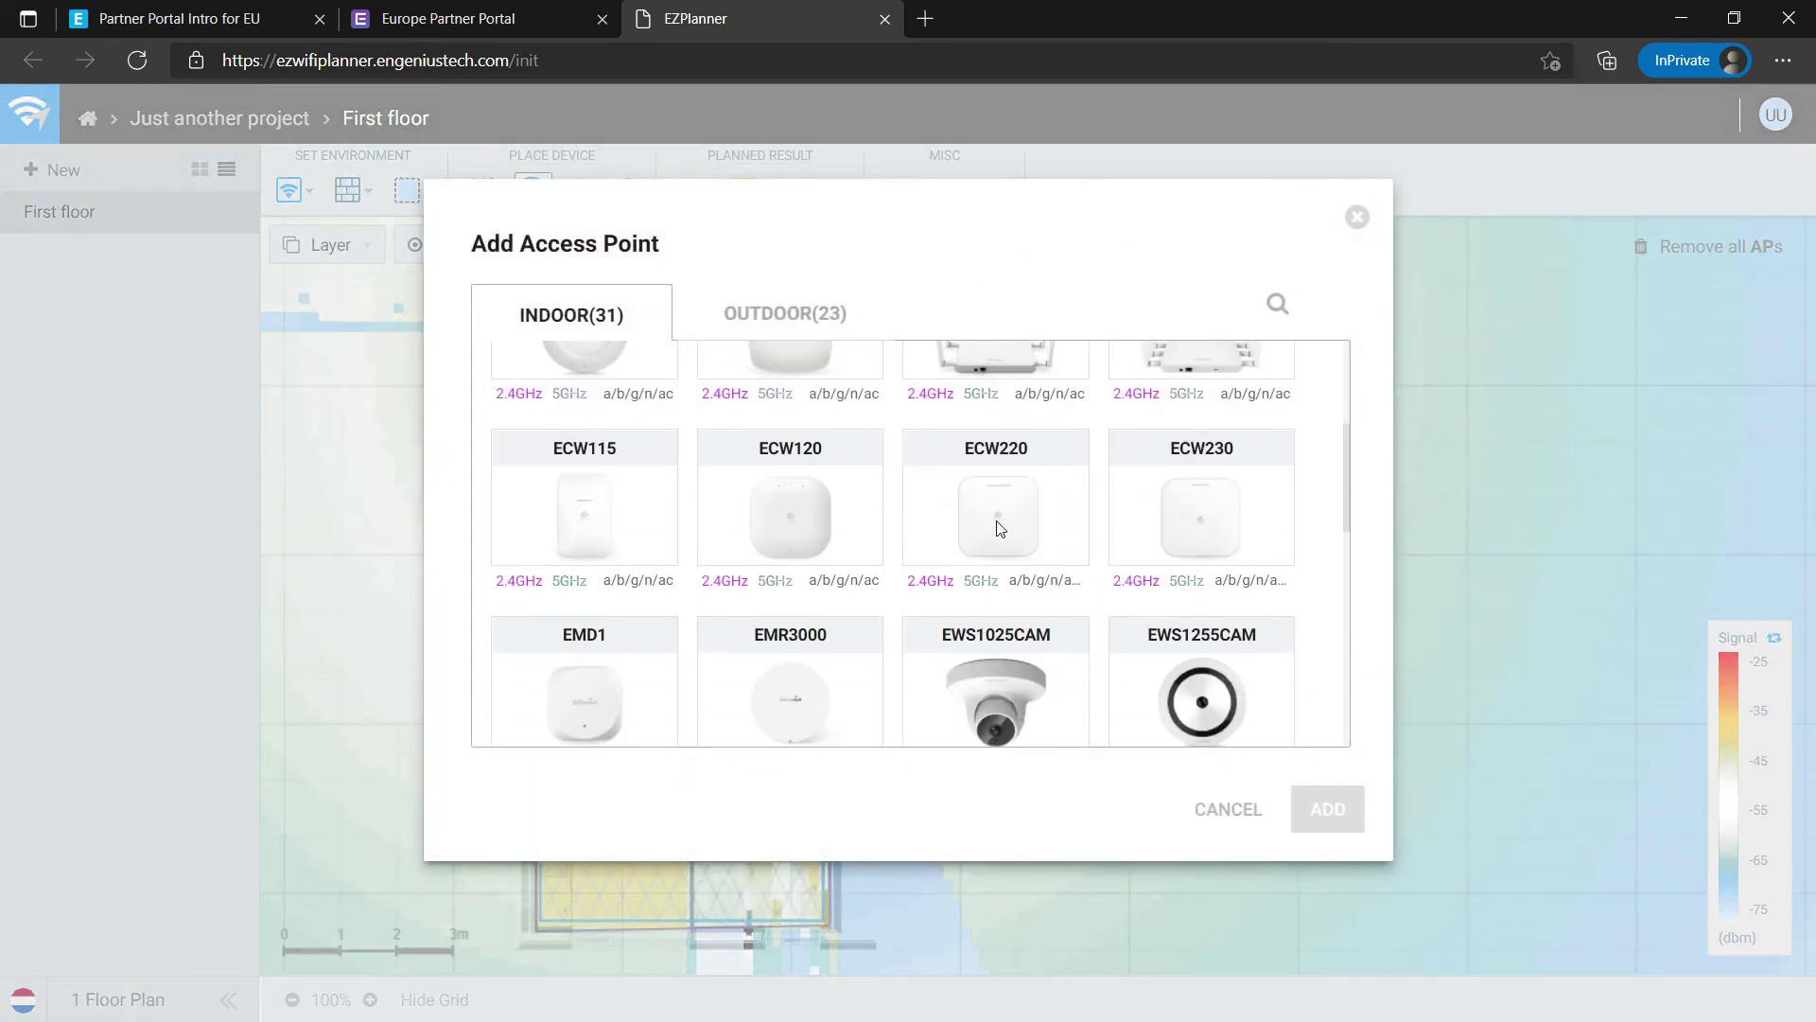
{"action": "left_click", "coordinate": [1000, 528]}
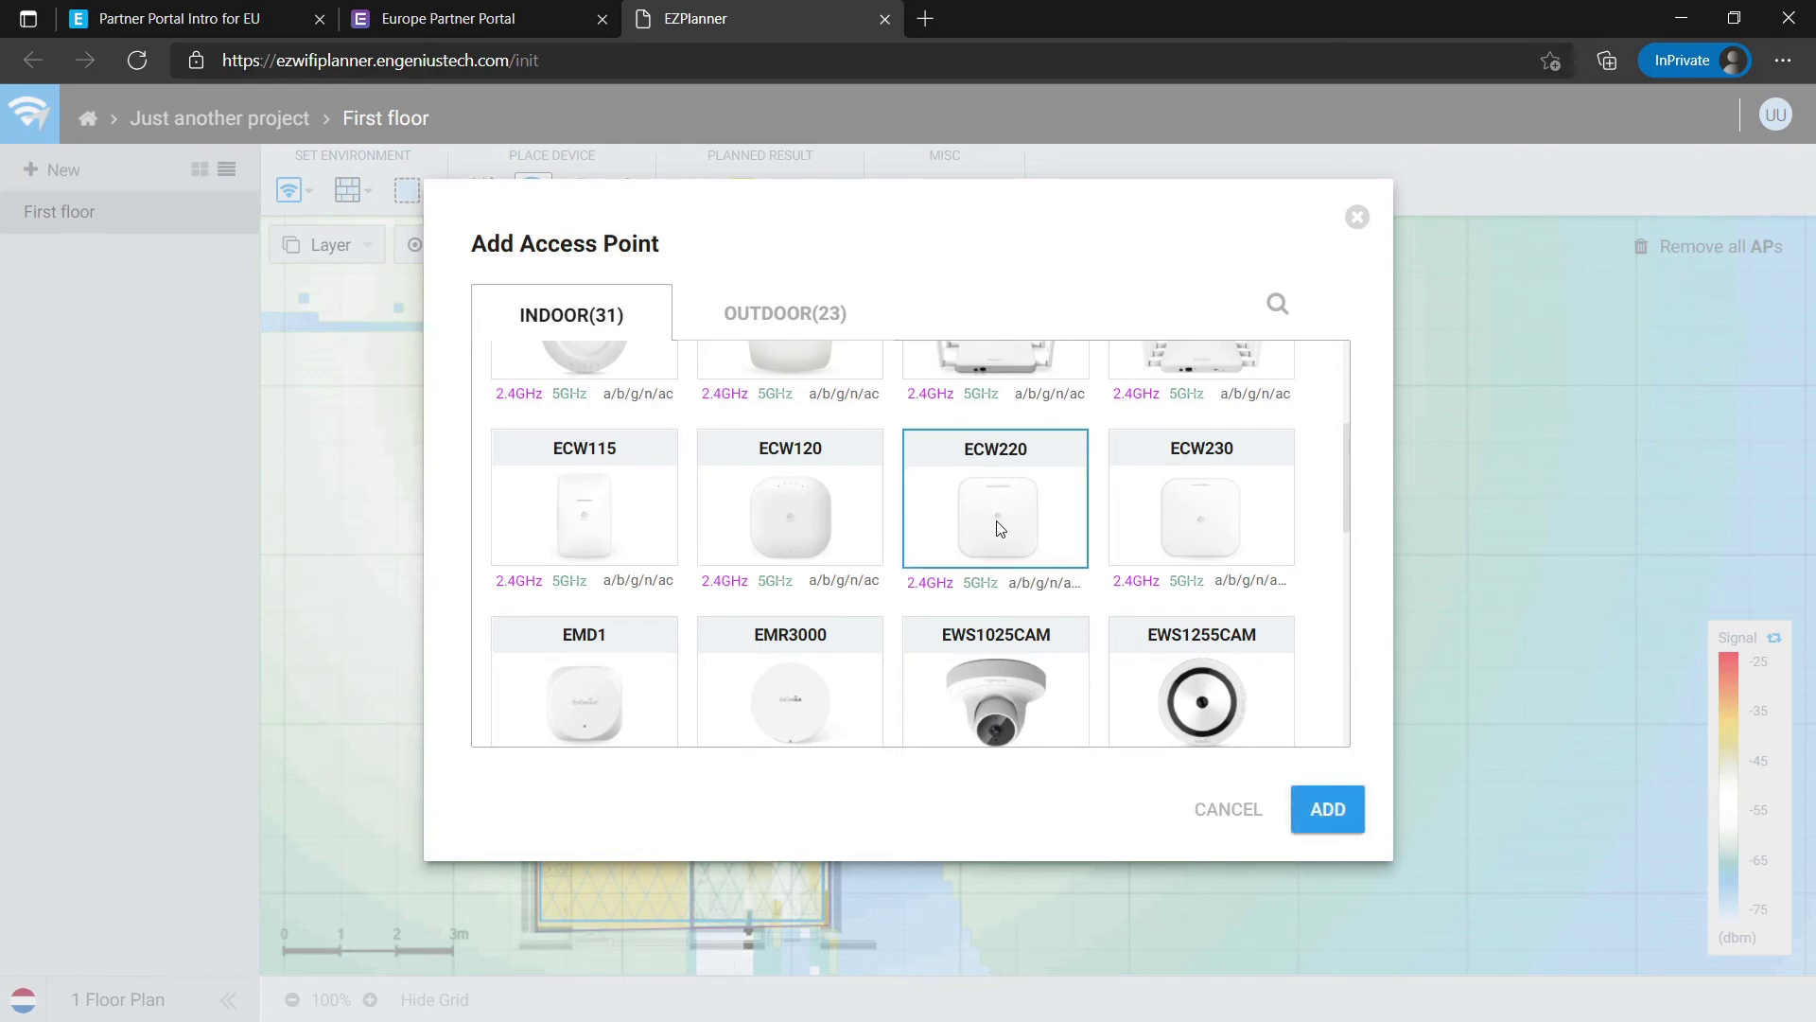
{"action": "left_click", "coordinate": [1329, 811]}
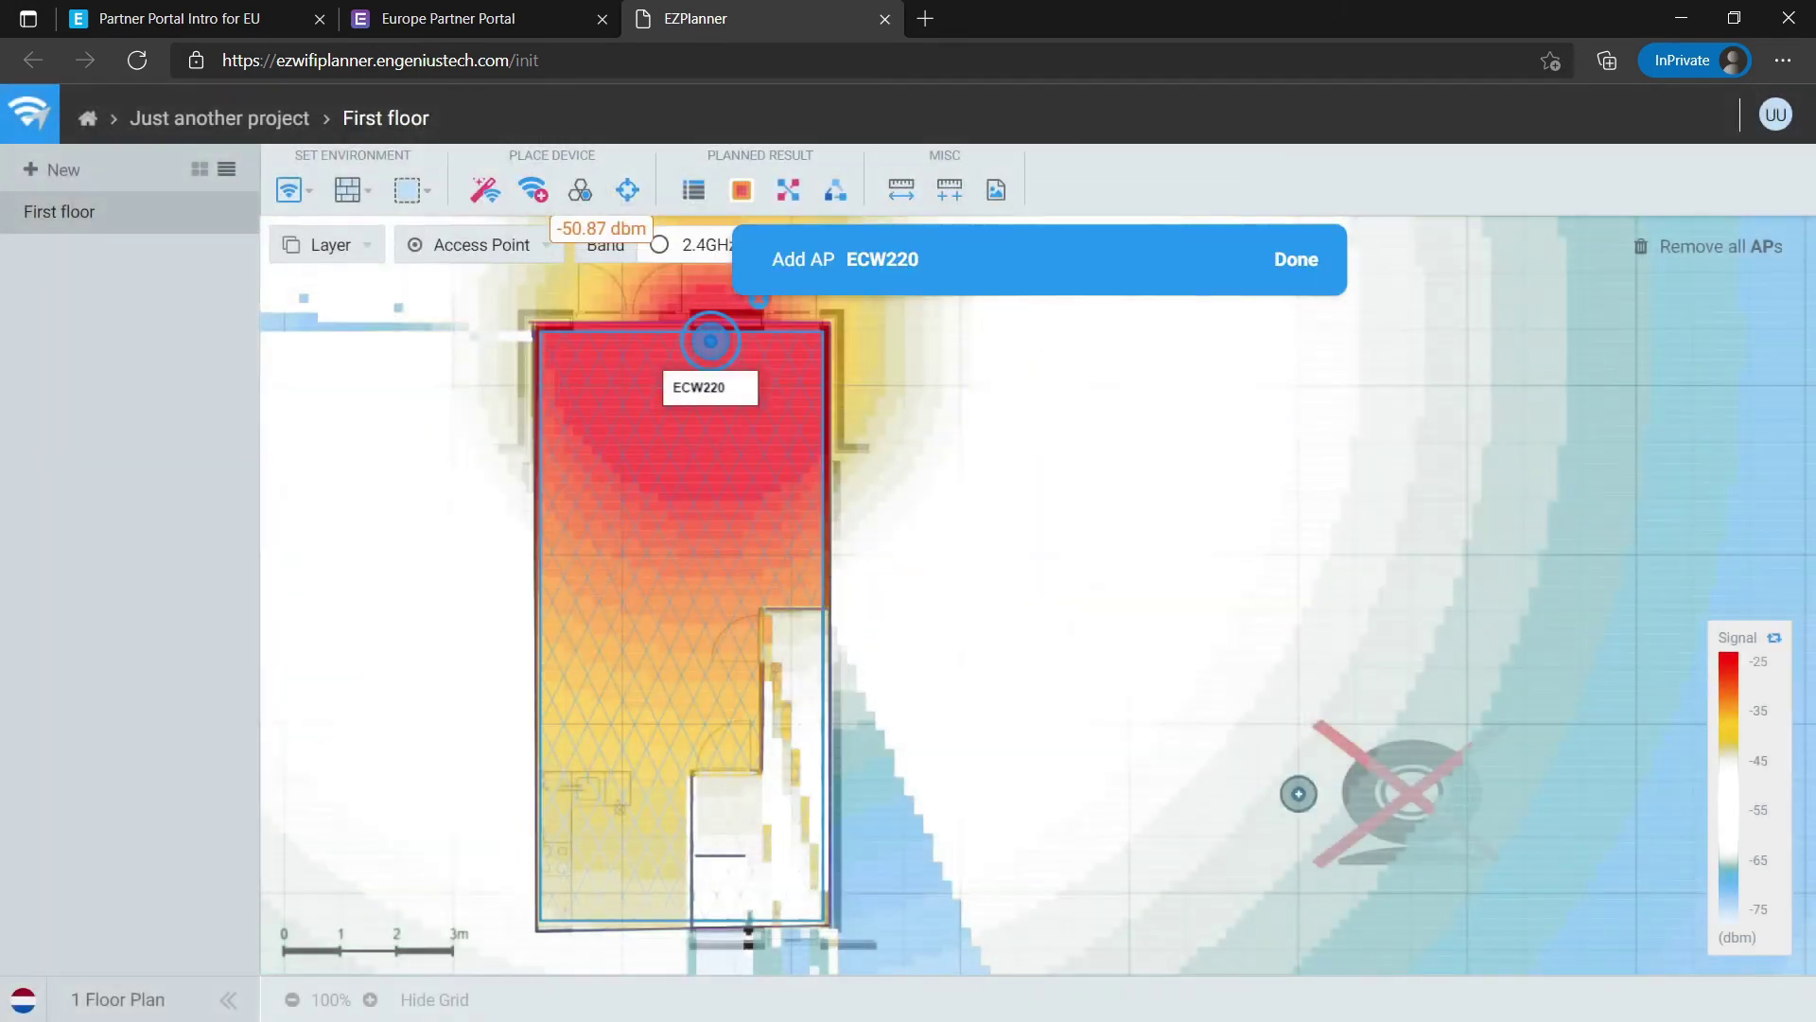
{"action": "left_click", "coordinate": [719, 849]}
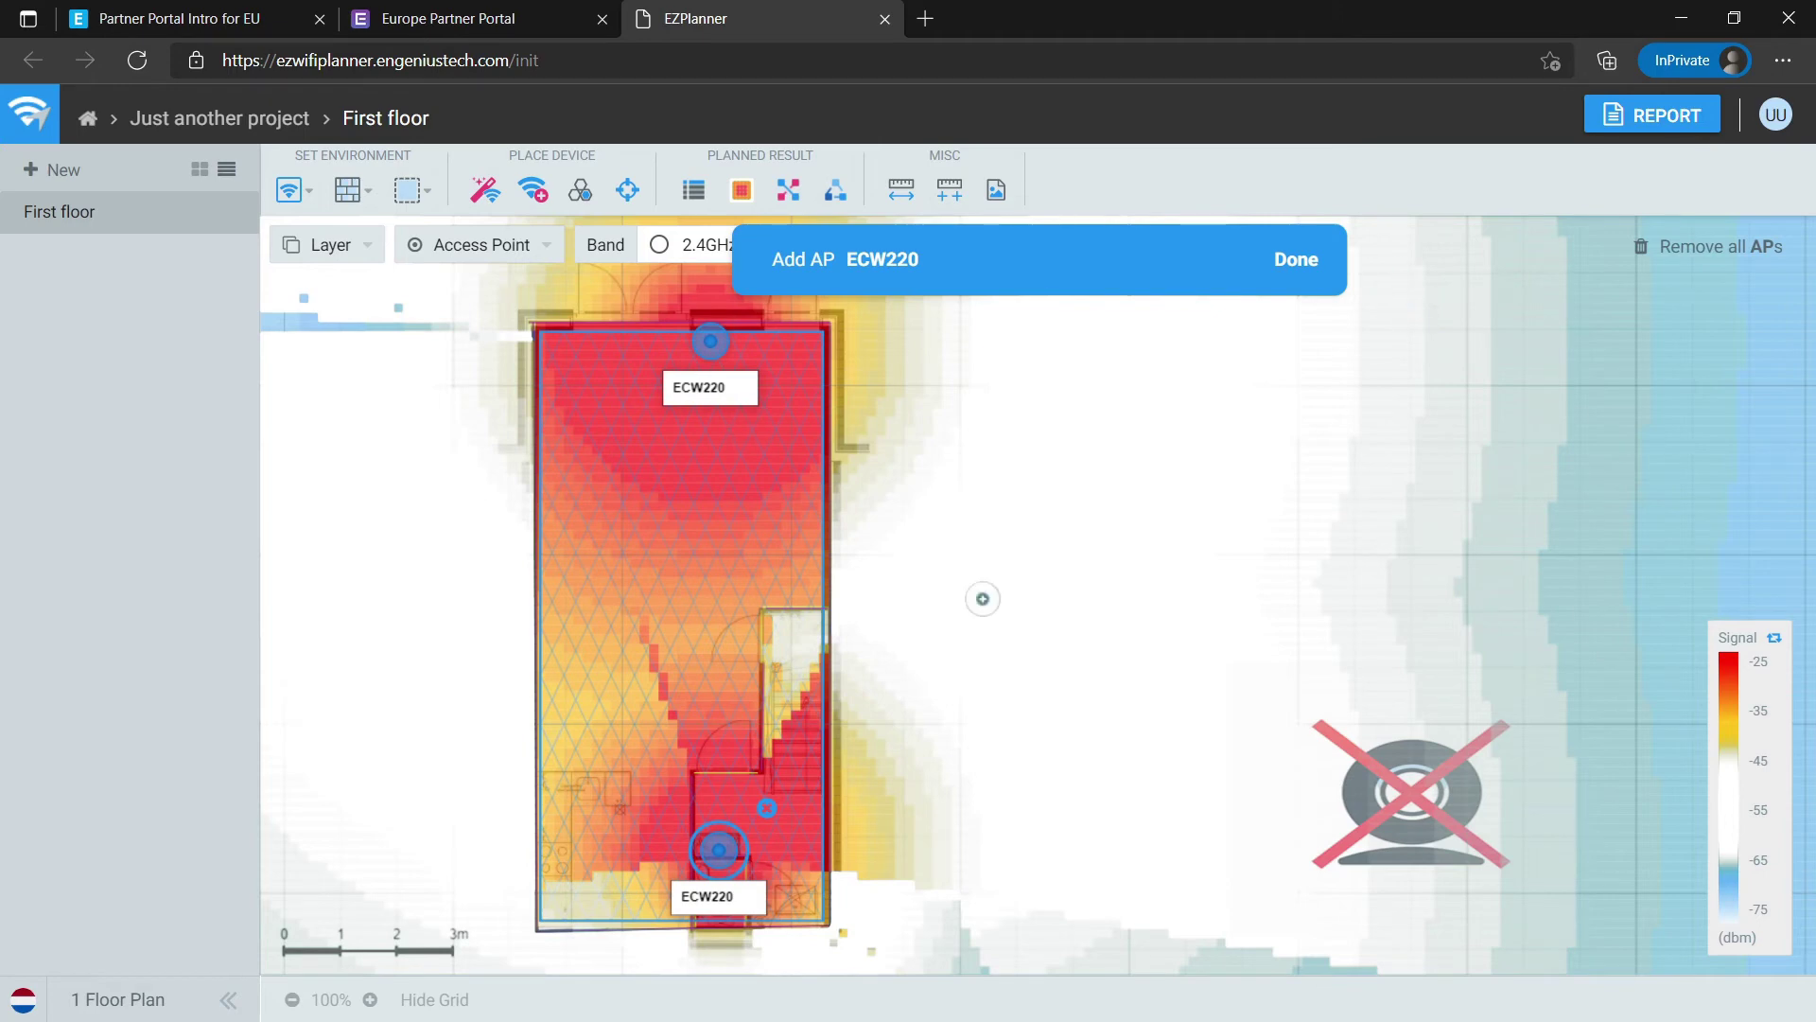
{"action": "left_click", "coordinate": [1296, 262]}
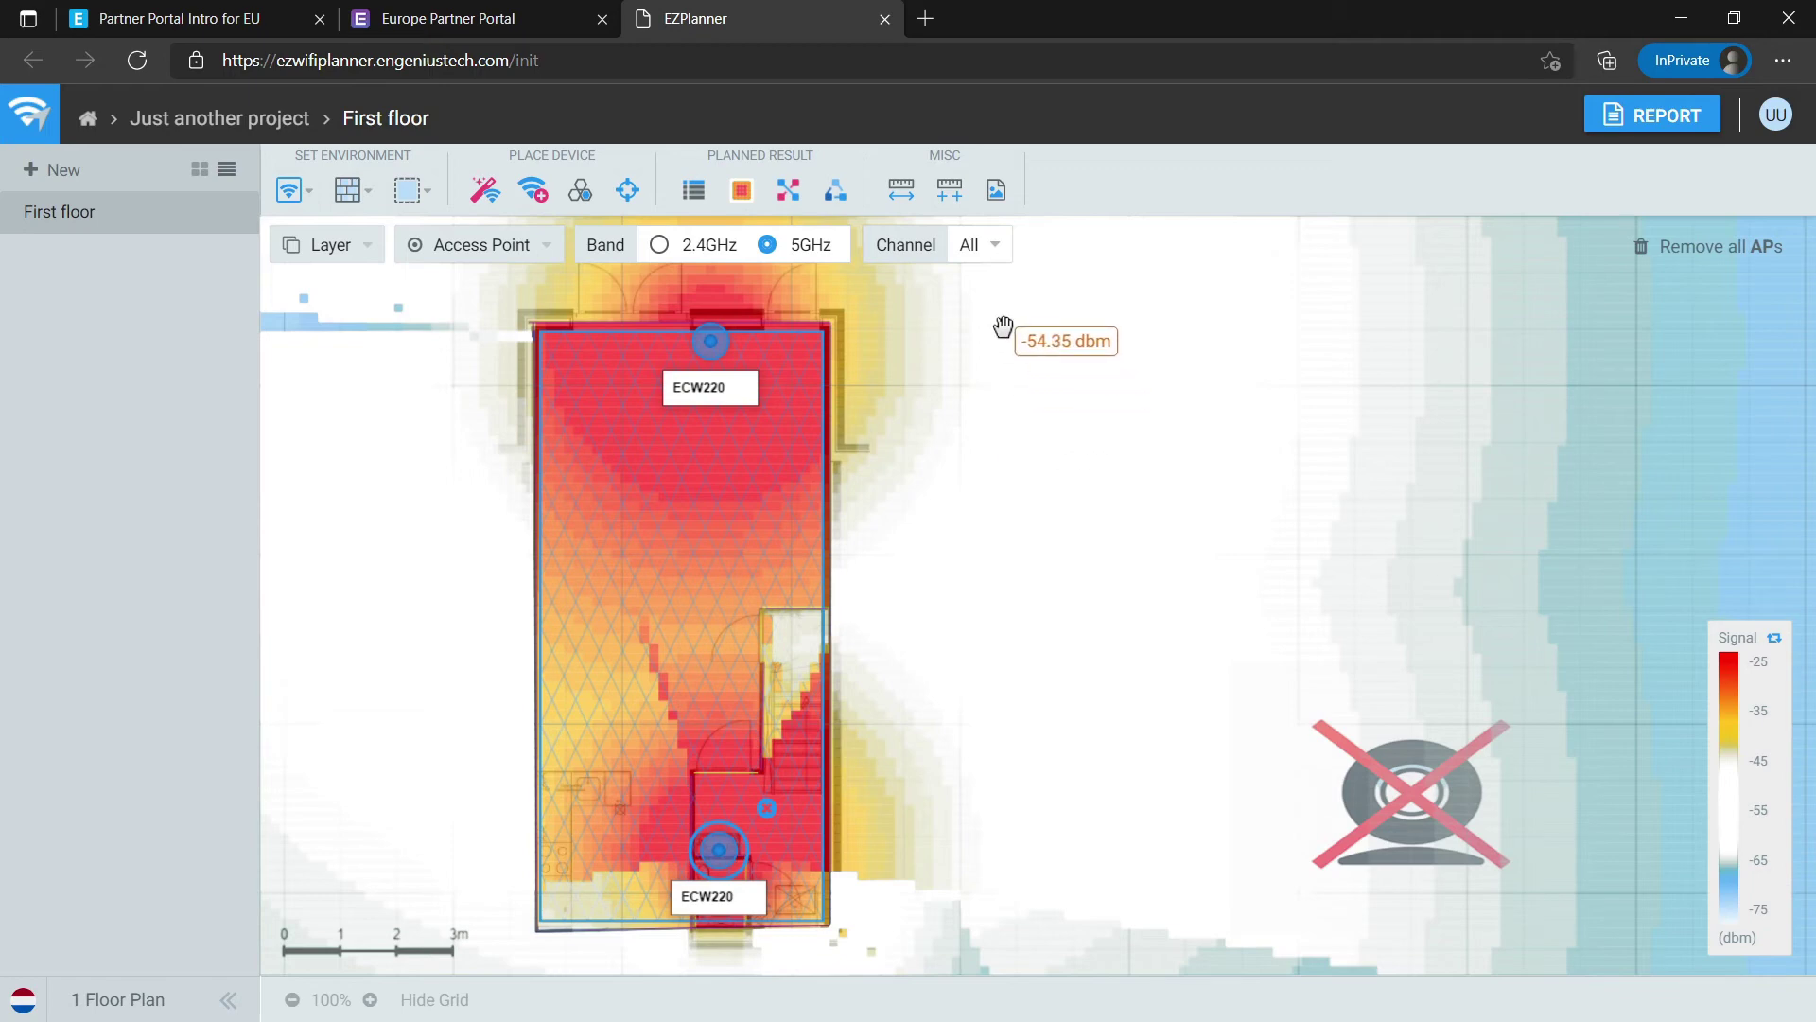
- Generate the report and show the First floor Environment Setting page with 52m² coverage
{"action": "left_click", "coordinate": [1656, 118]}
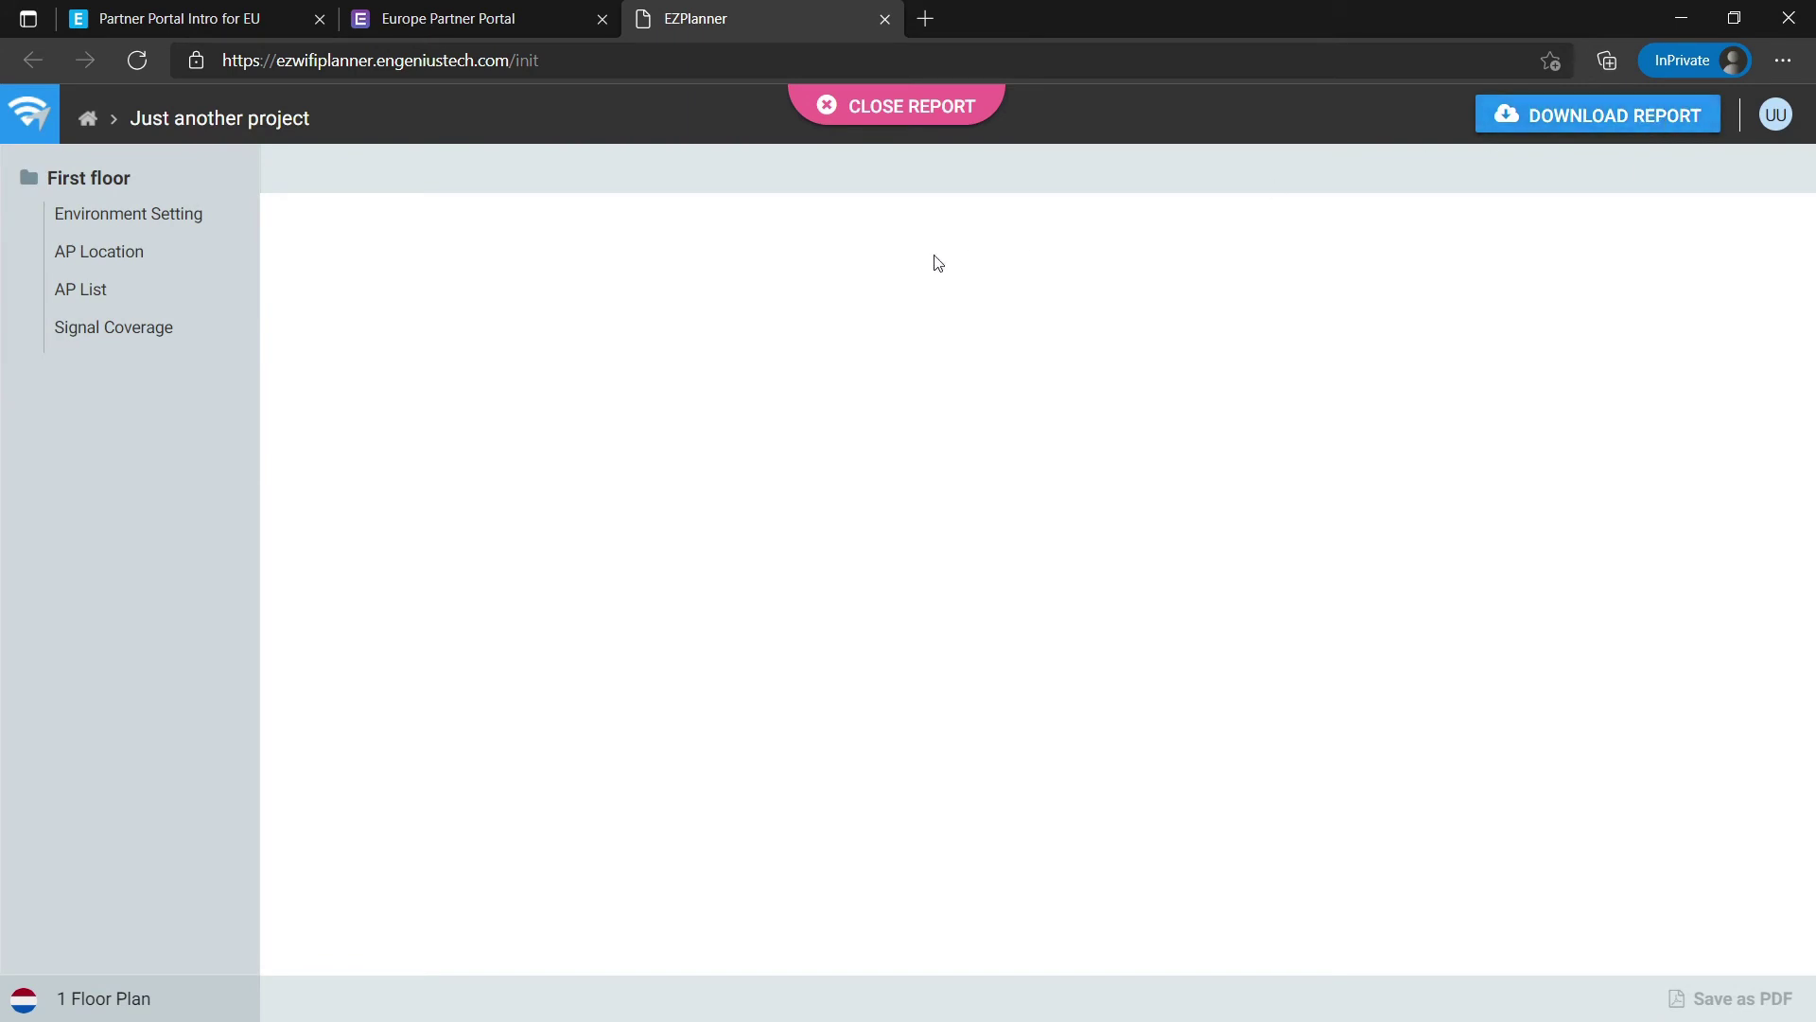
{"action": "left_click", "coordinate": [123, 220]}
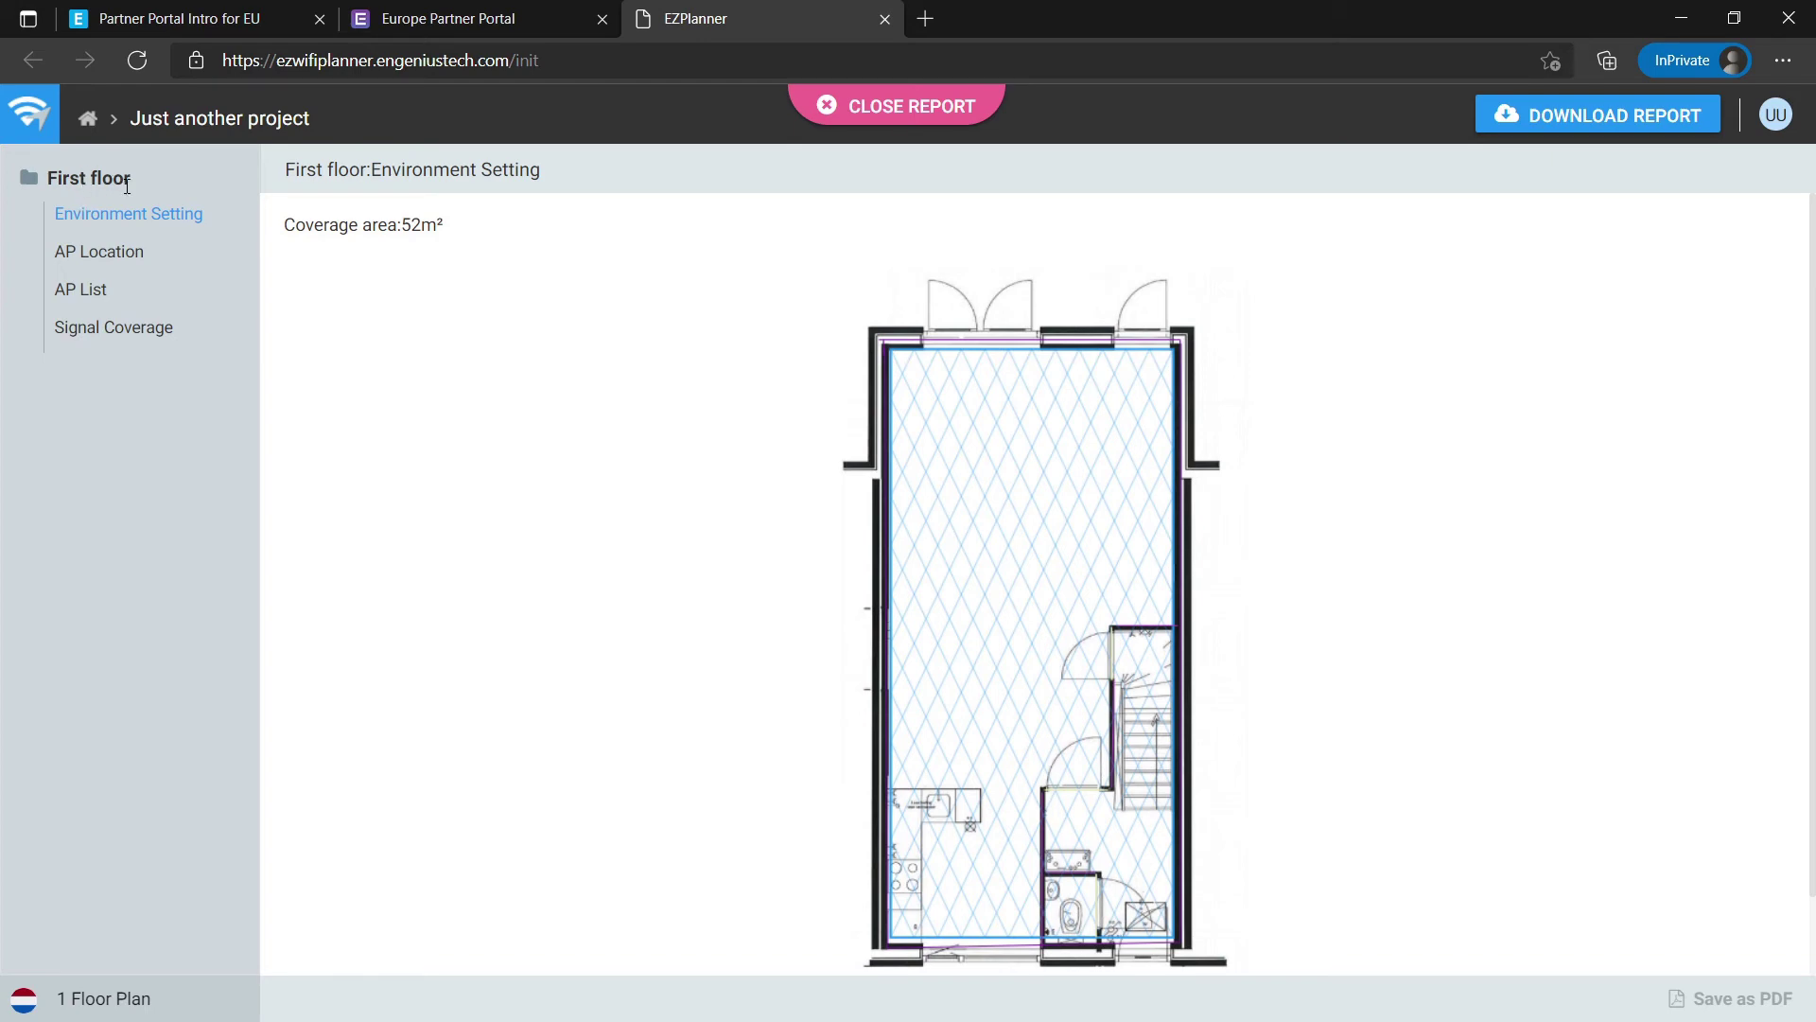
- Review the report's AP Location and AP List pages
{"action": "scroll", "coordinate": [566, 464], "scroll_direction": "down", "scroll_amount": 1}
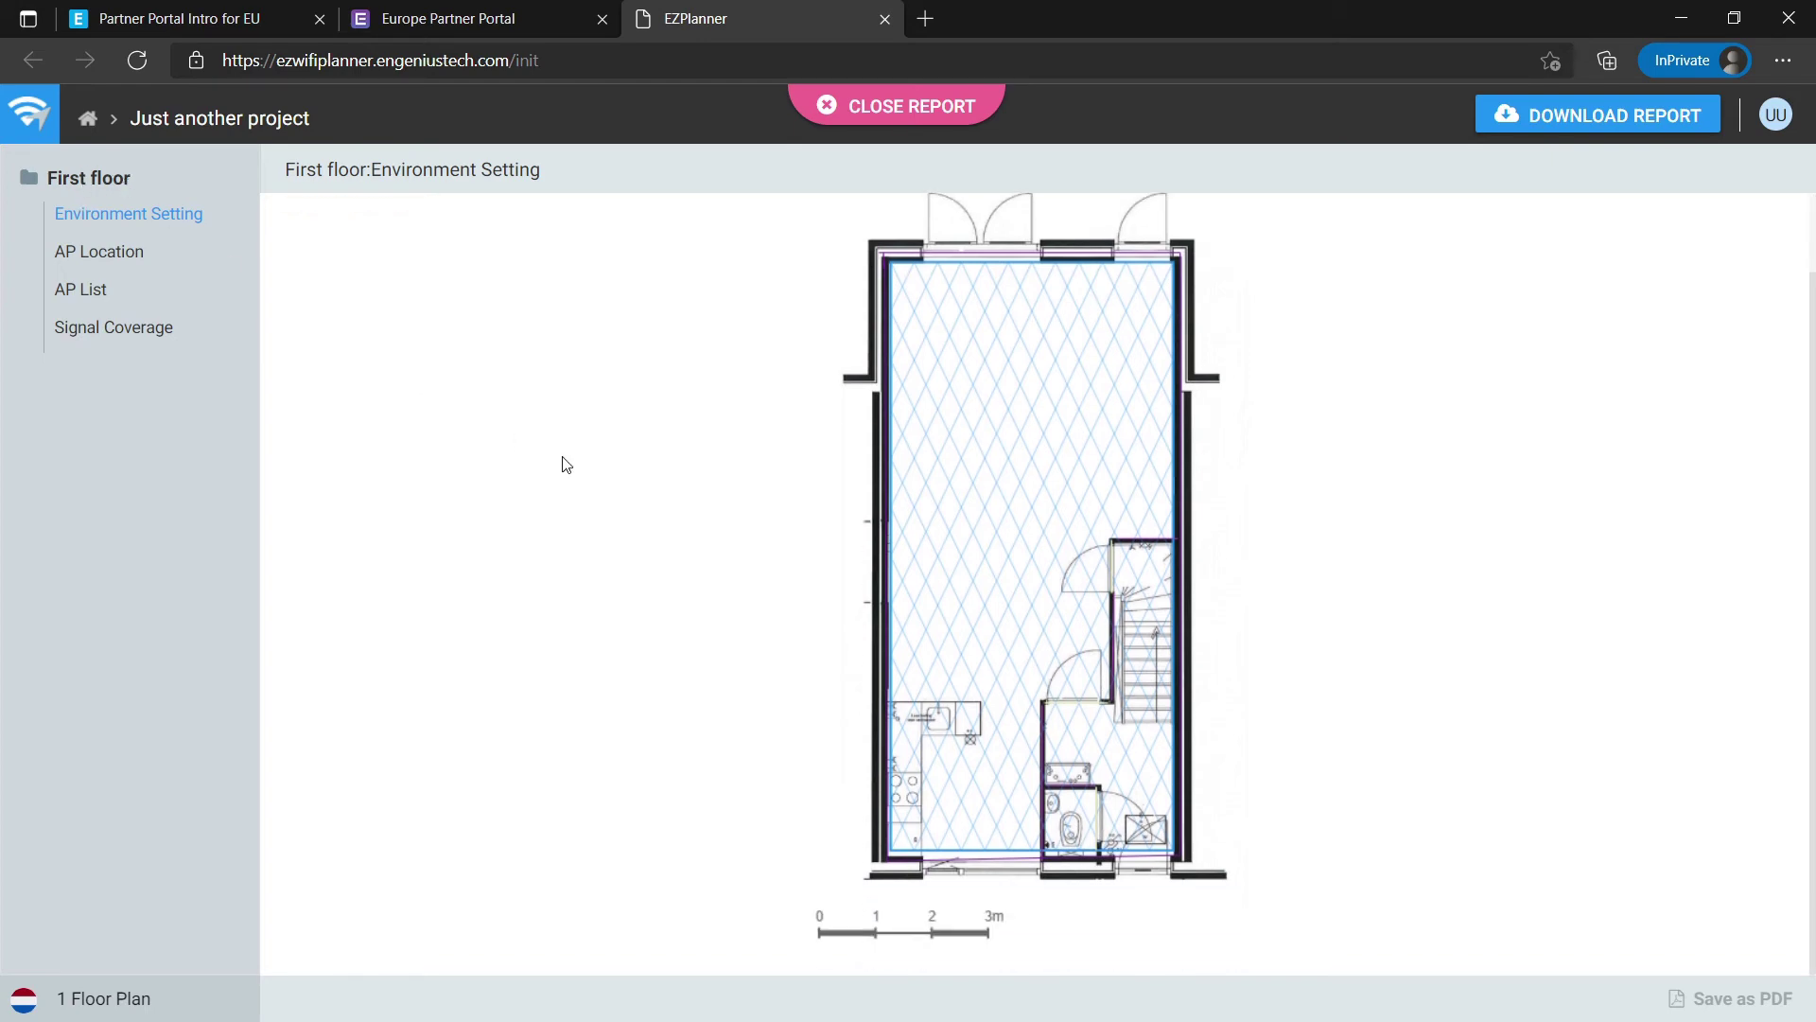
{"action": "scroll", "coordinate": [565, 463], "scroll_direction": "up", "scroll_amount": 1}
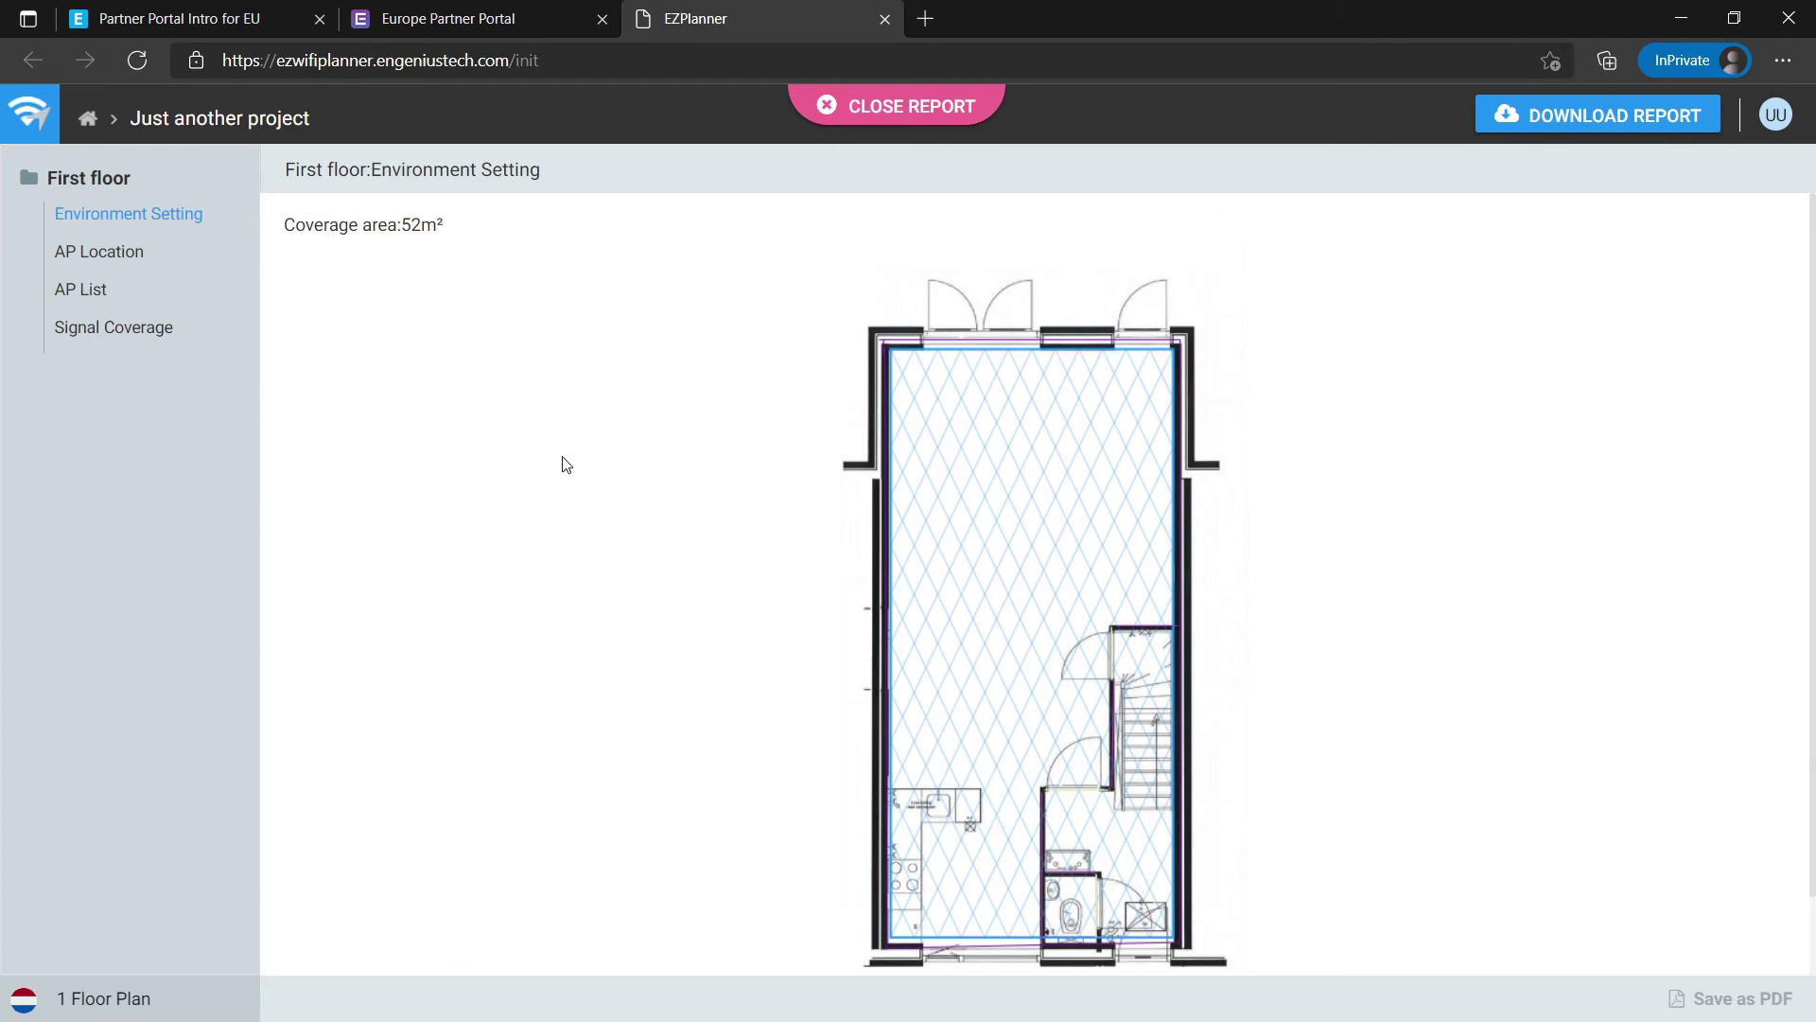
{"action": "left_click", "coordinate": [120, 267]}
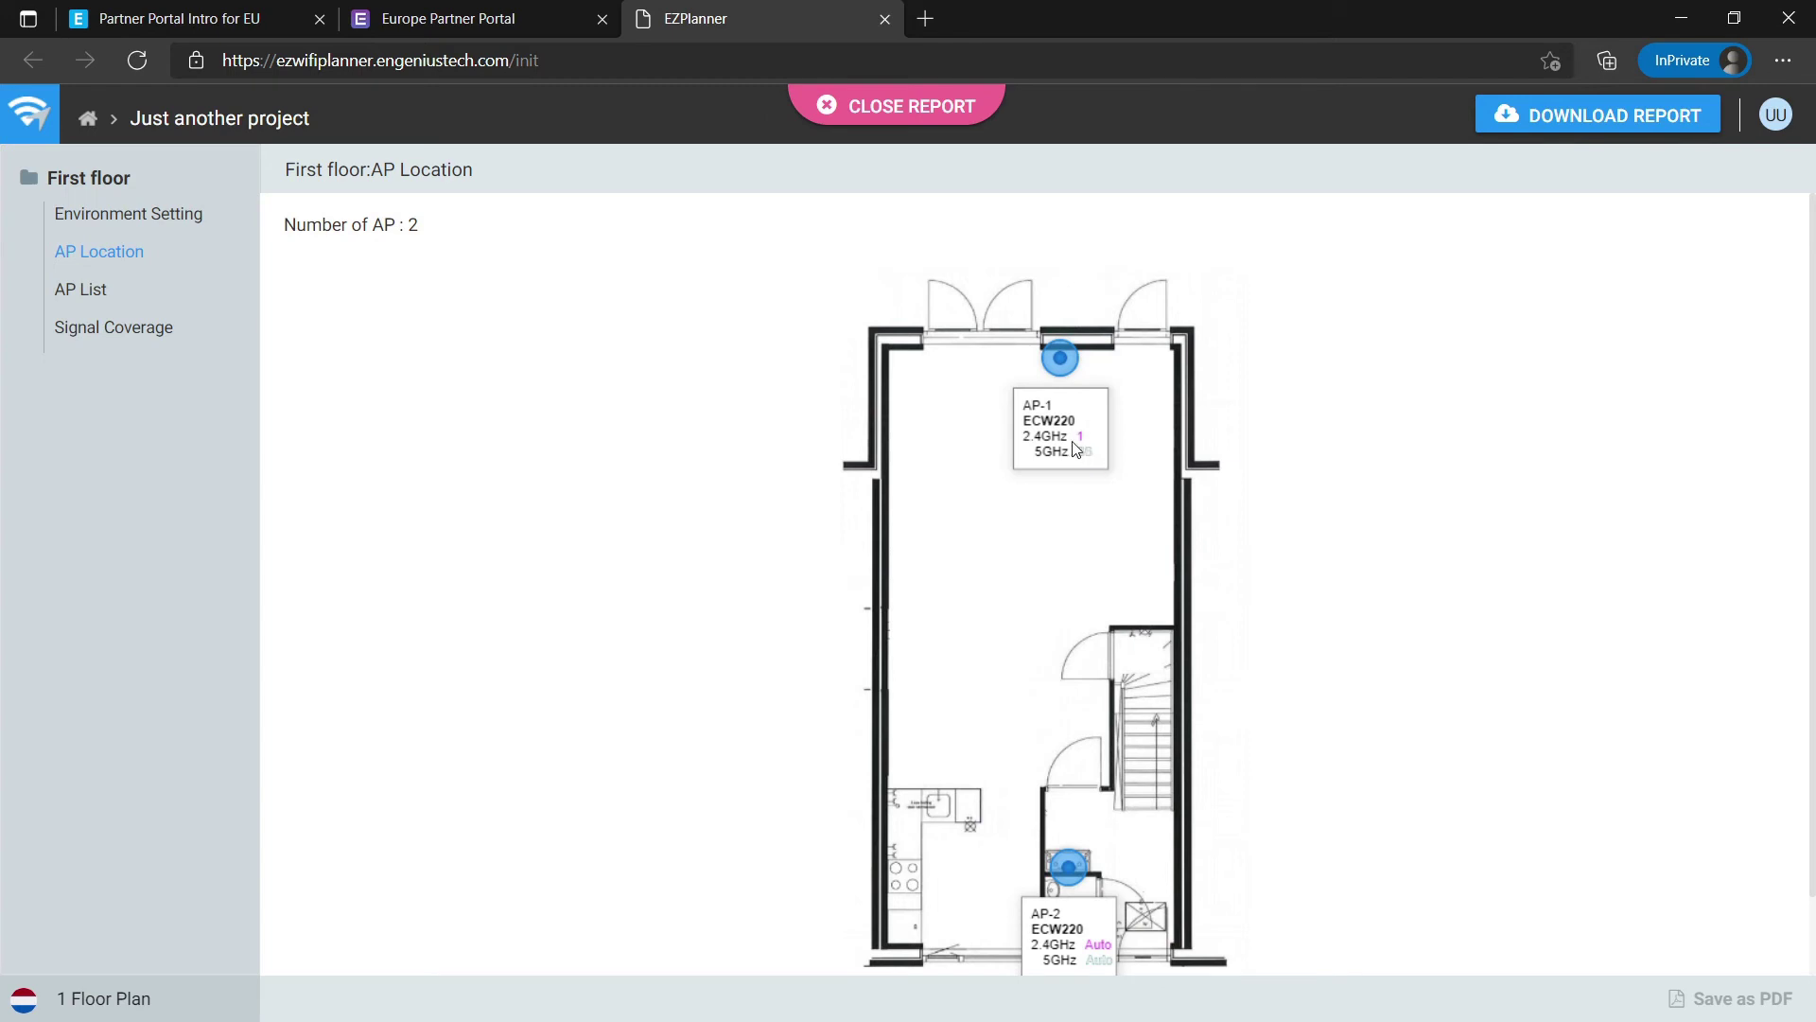
{"action": "left_click", "coordinate": [102, 294]}
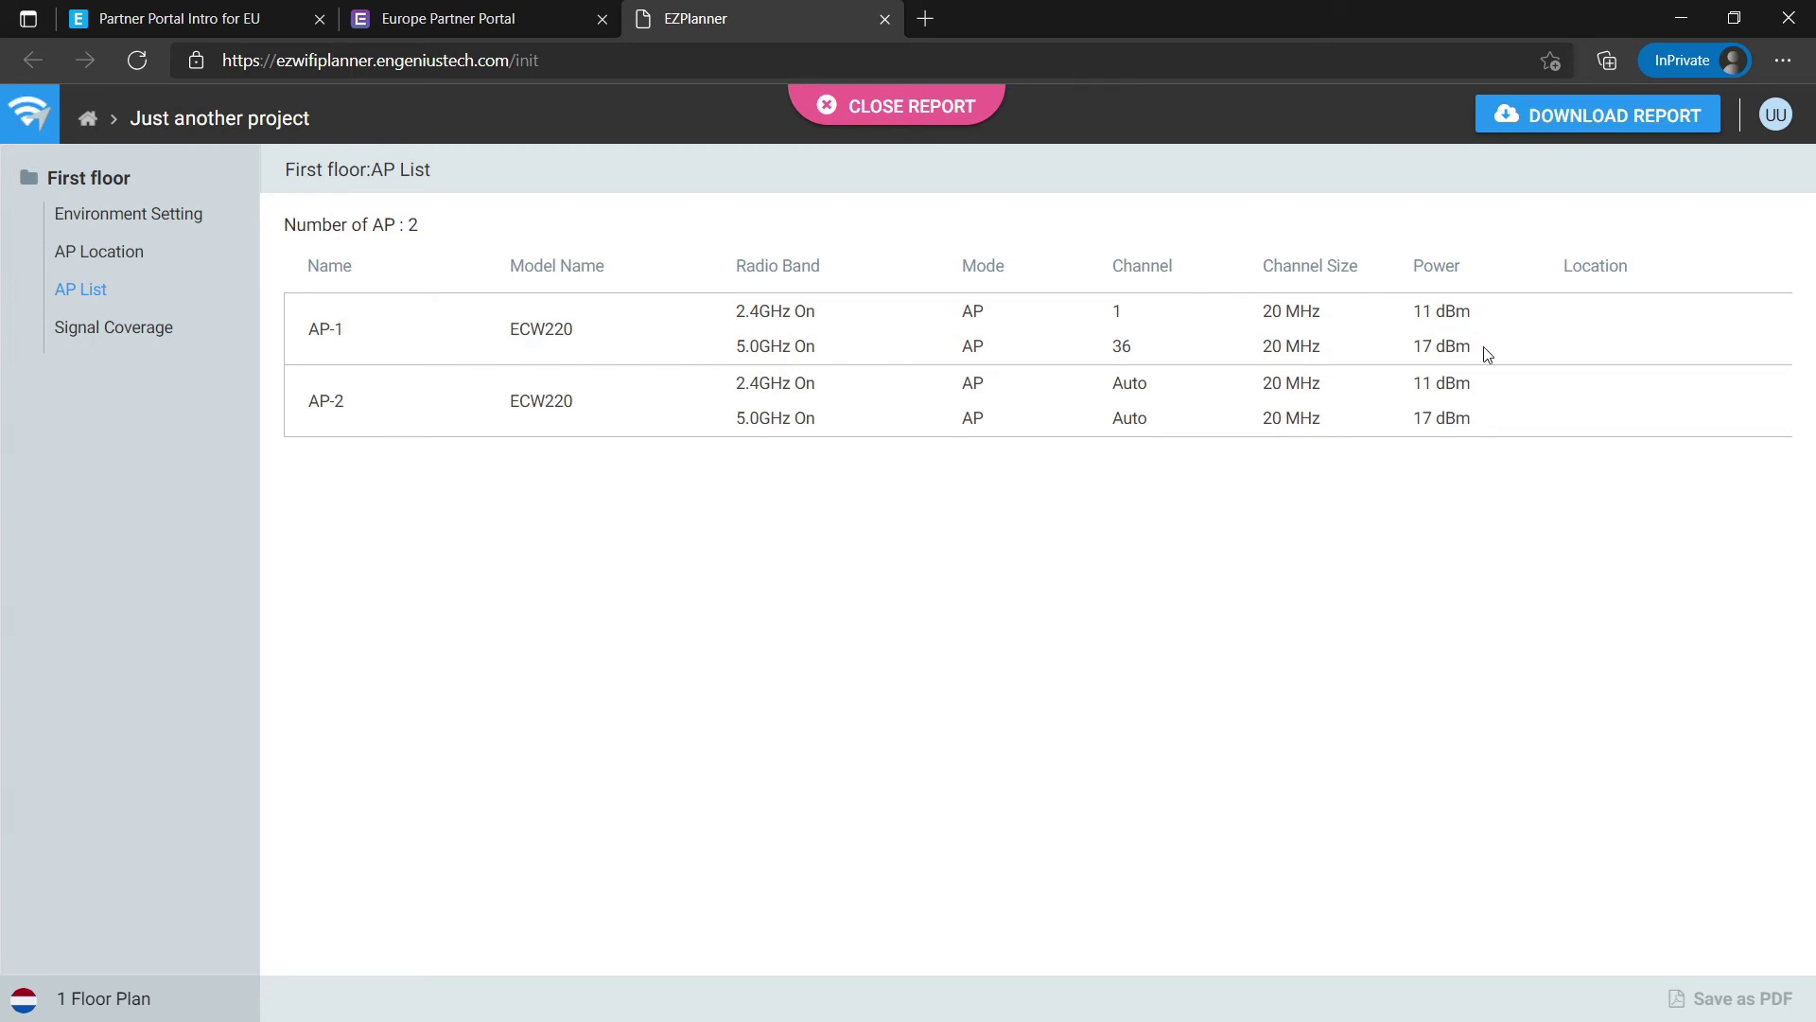
- Scroll through the Signal Coverage page's 2.4GHz and 5GHz heat maps for both ECW220s
{"action": "left_click", "coordinate": [132, 327]}
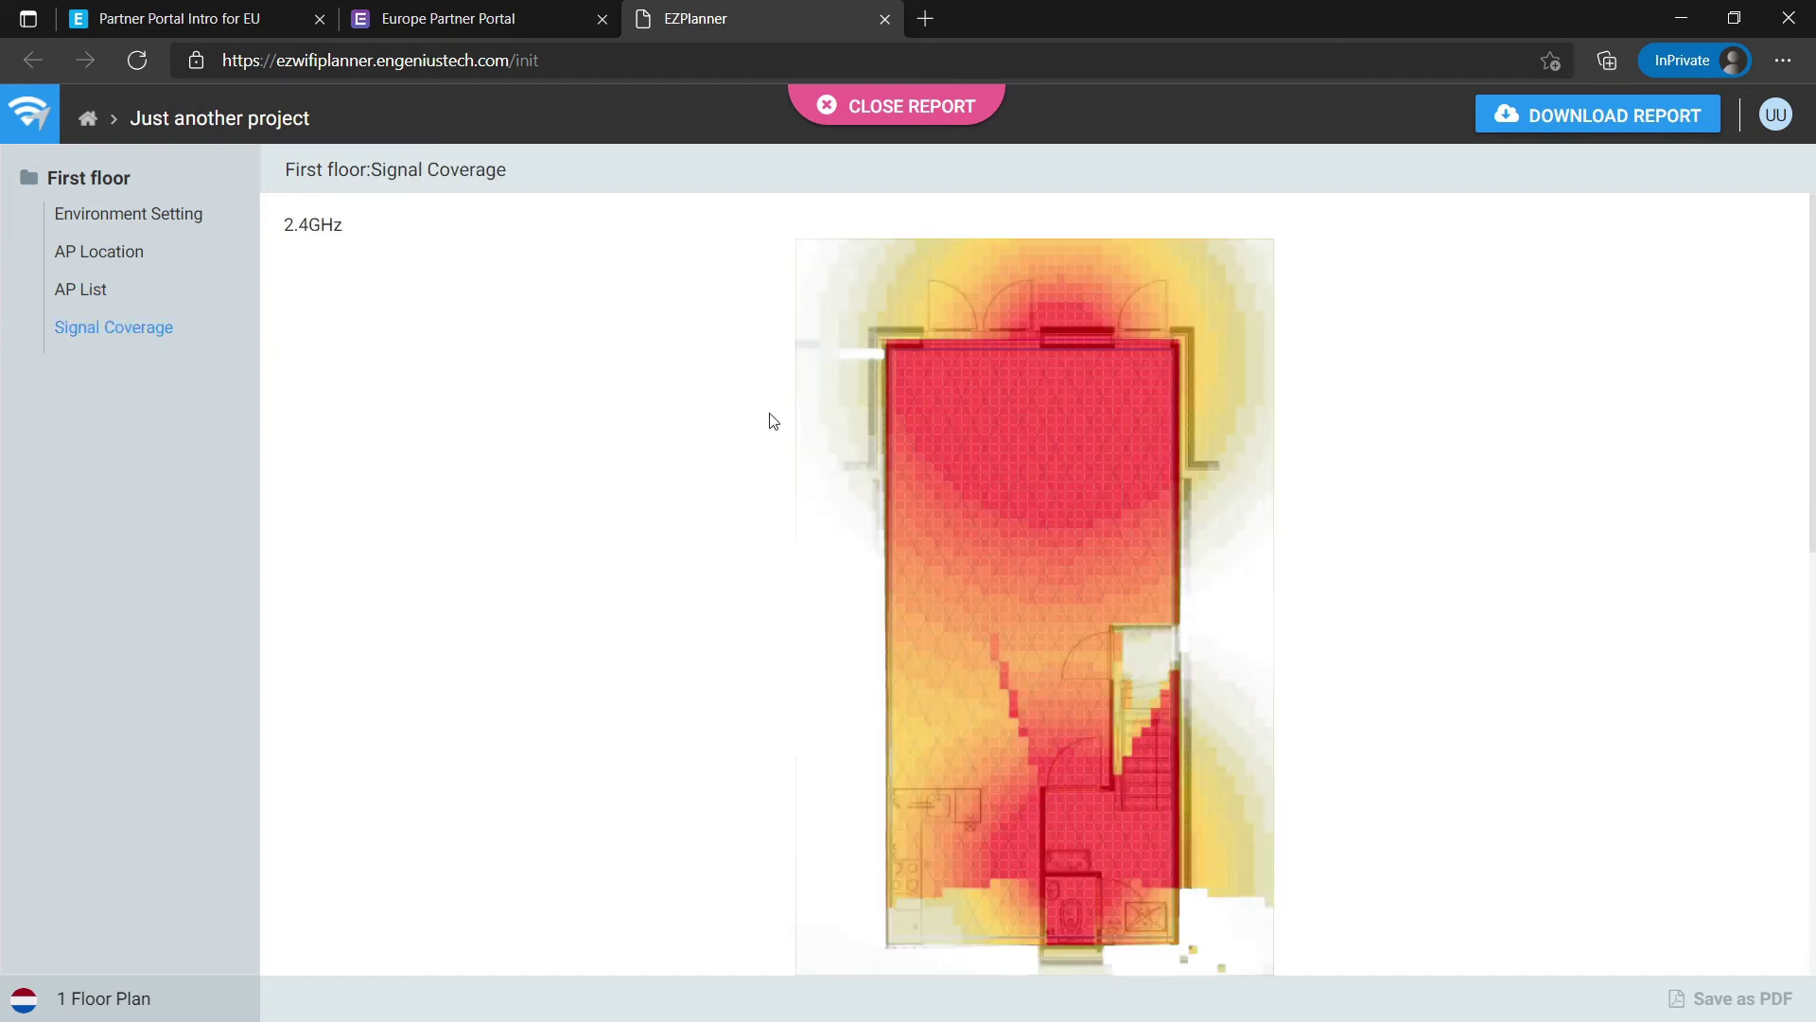
{"action": "scroll", "coordinate": [774, 420], "scroll_direction": "down", "scroll_amount": 6}
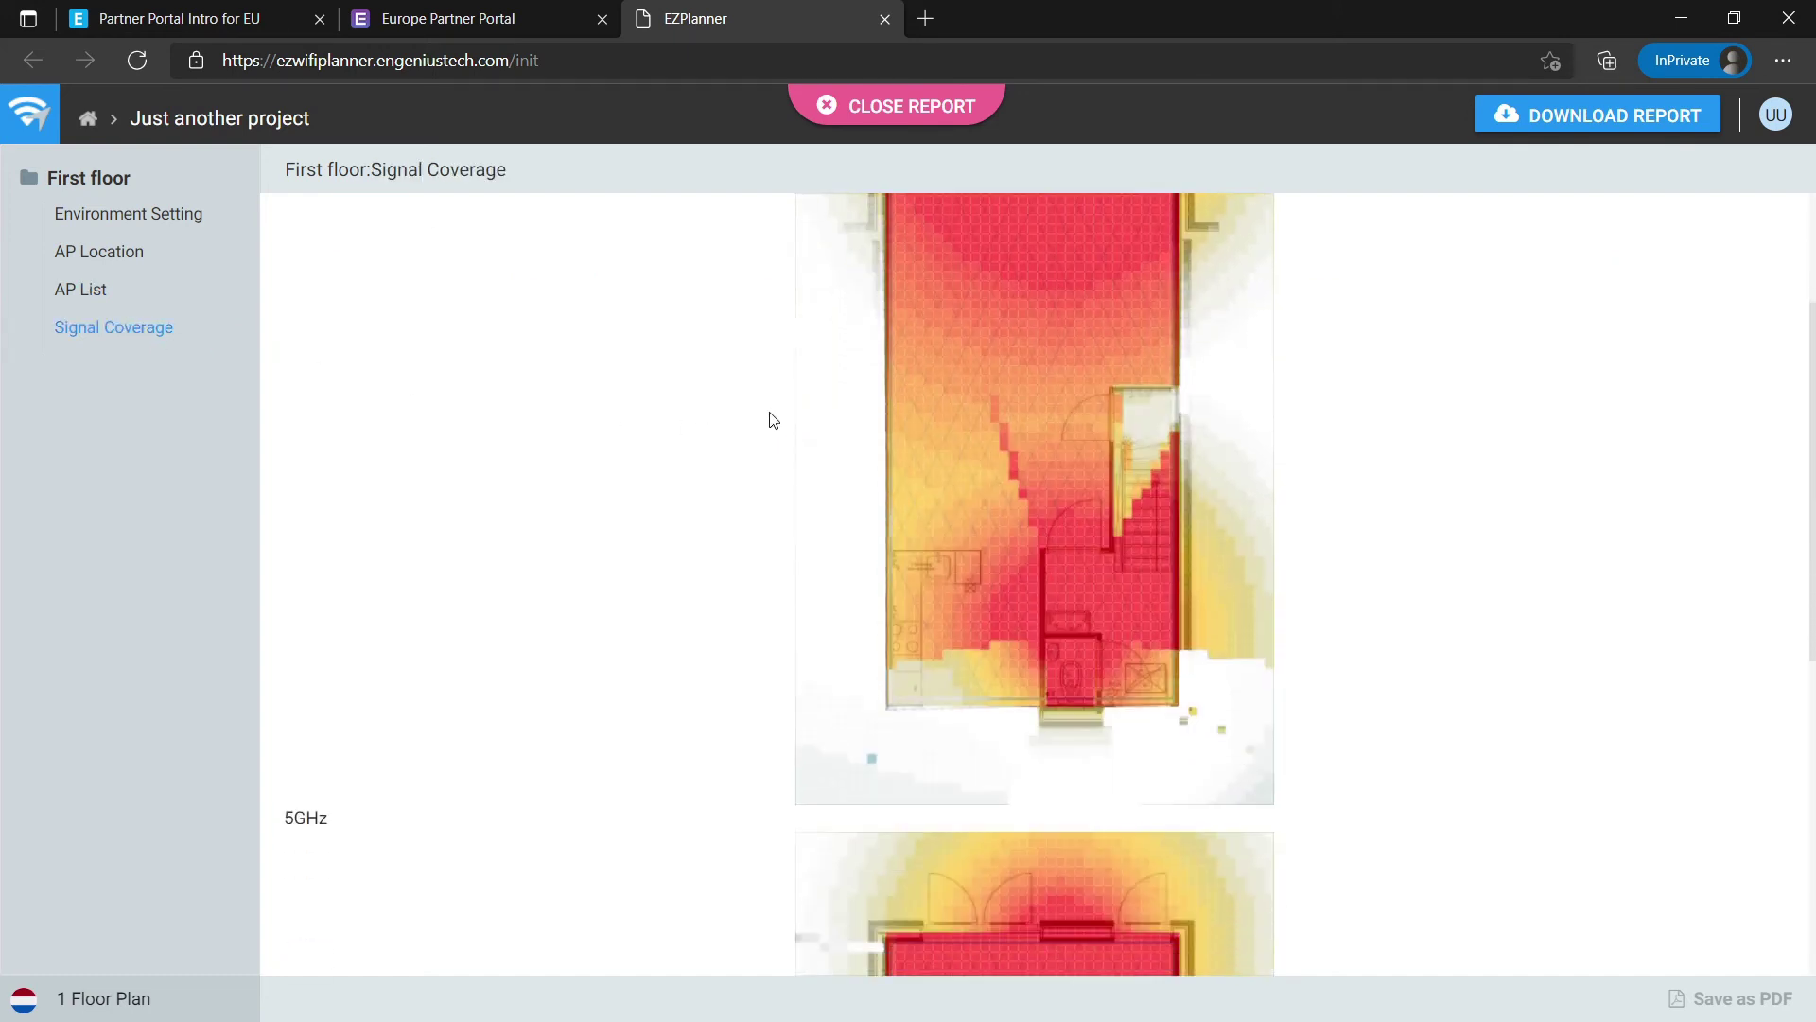
{"action": "scroll", "coordinate": [774, 420], "scroll_direction": "down", "scroll_amount": 2}
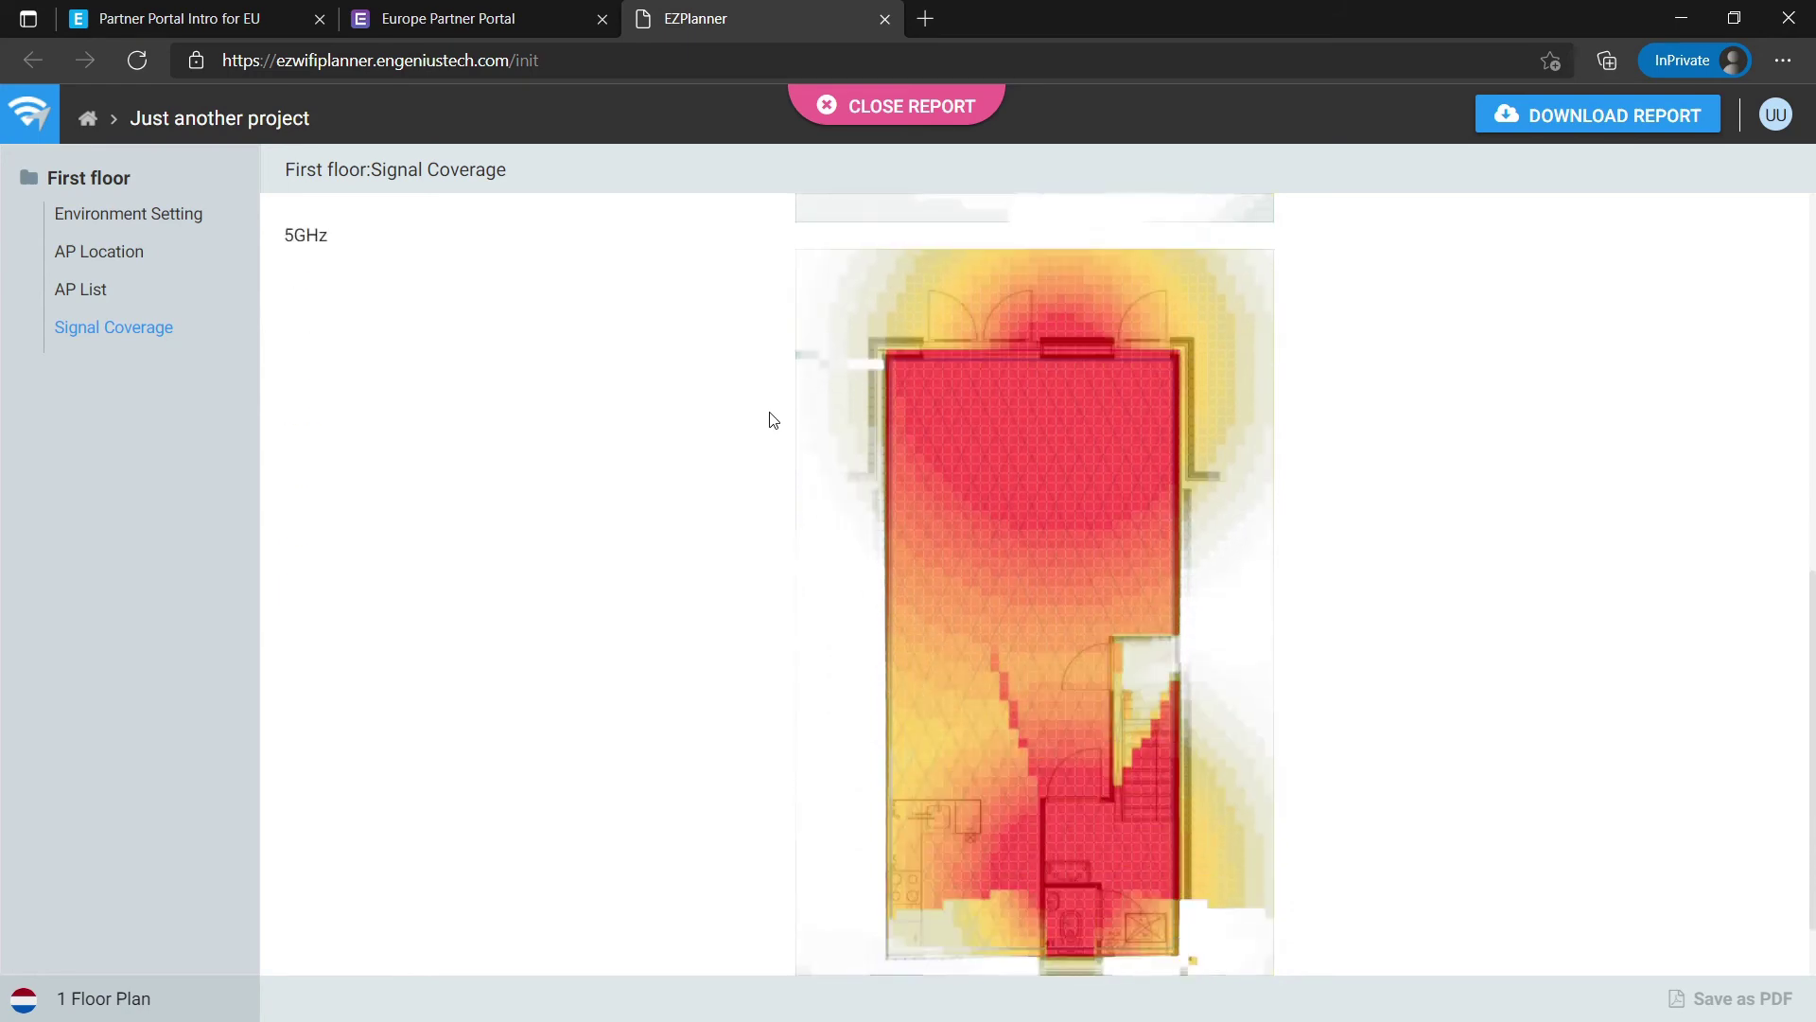
{"action": "scroll", "coordinate": [773, 420], "scroll_direction": "up", "scroll_amount": 7}
{"action": "scroll", "coordinate": [774, 420], "scroll_direction": "up", "scroll_amount": 1}
{"action": "scroll", "coordinate": [774, 420], "scroll_direction": "down", "scroll_amount": 5}
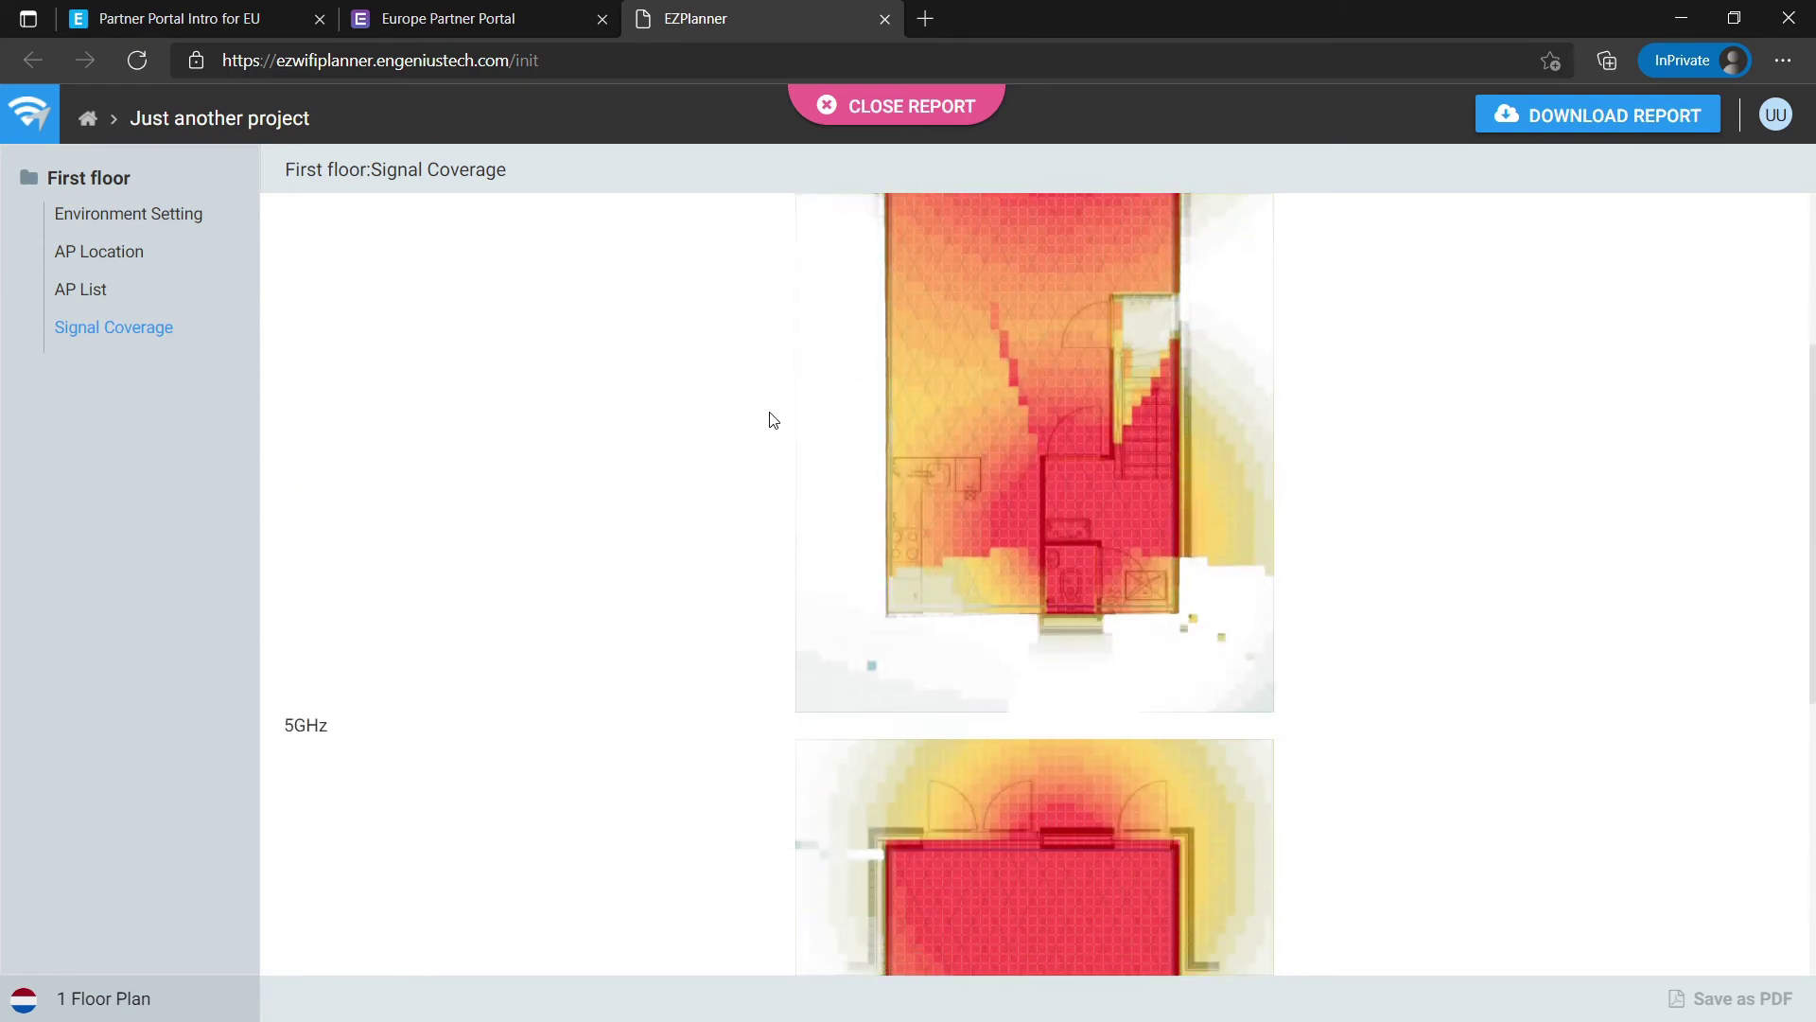
{"action": "scroll", "coordinate": [774, 420], "scroll_direction": "up", "scroll_amount": 5}
{"action": "scroll", "coordinate": [774, 420], "scroll_direction": "down", "scroll_amount": 6}
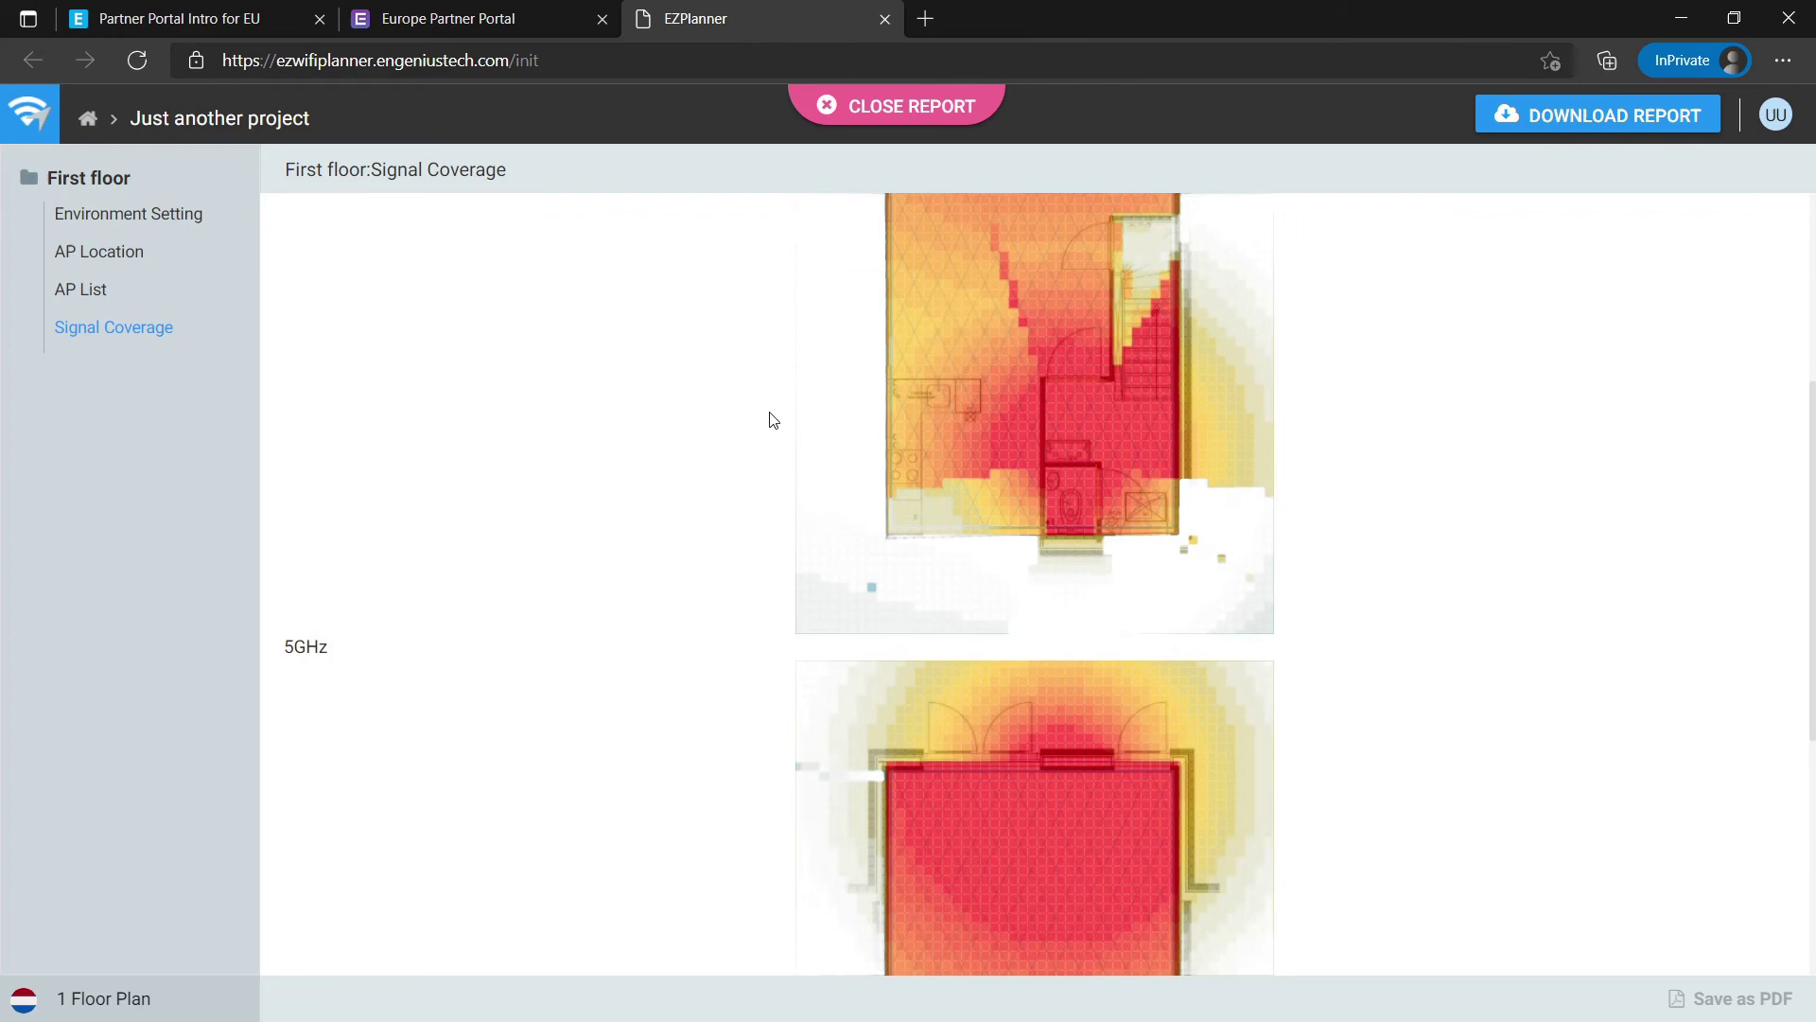
{"action": "scroll", "coordinate": [774, 420], "scroll_direction": "up", "scroll_amount": 2}
{"action": "scroll", "coordinate": [774, 420], "scroll_direction": "up", "scroll_amount": 5}
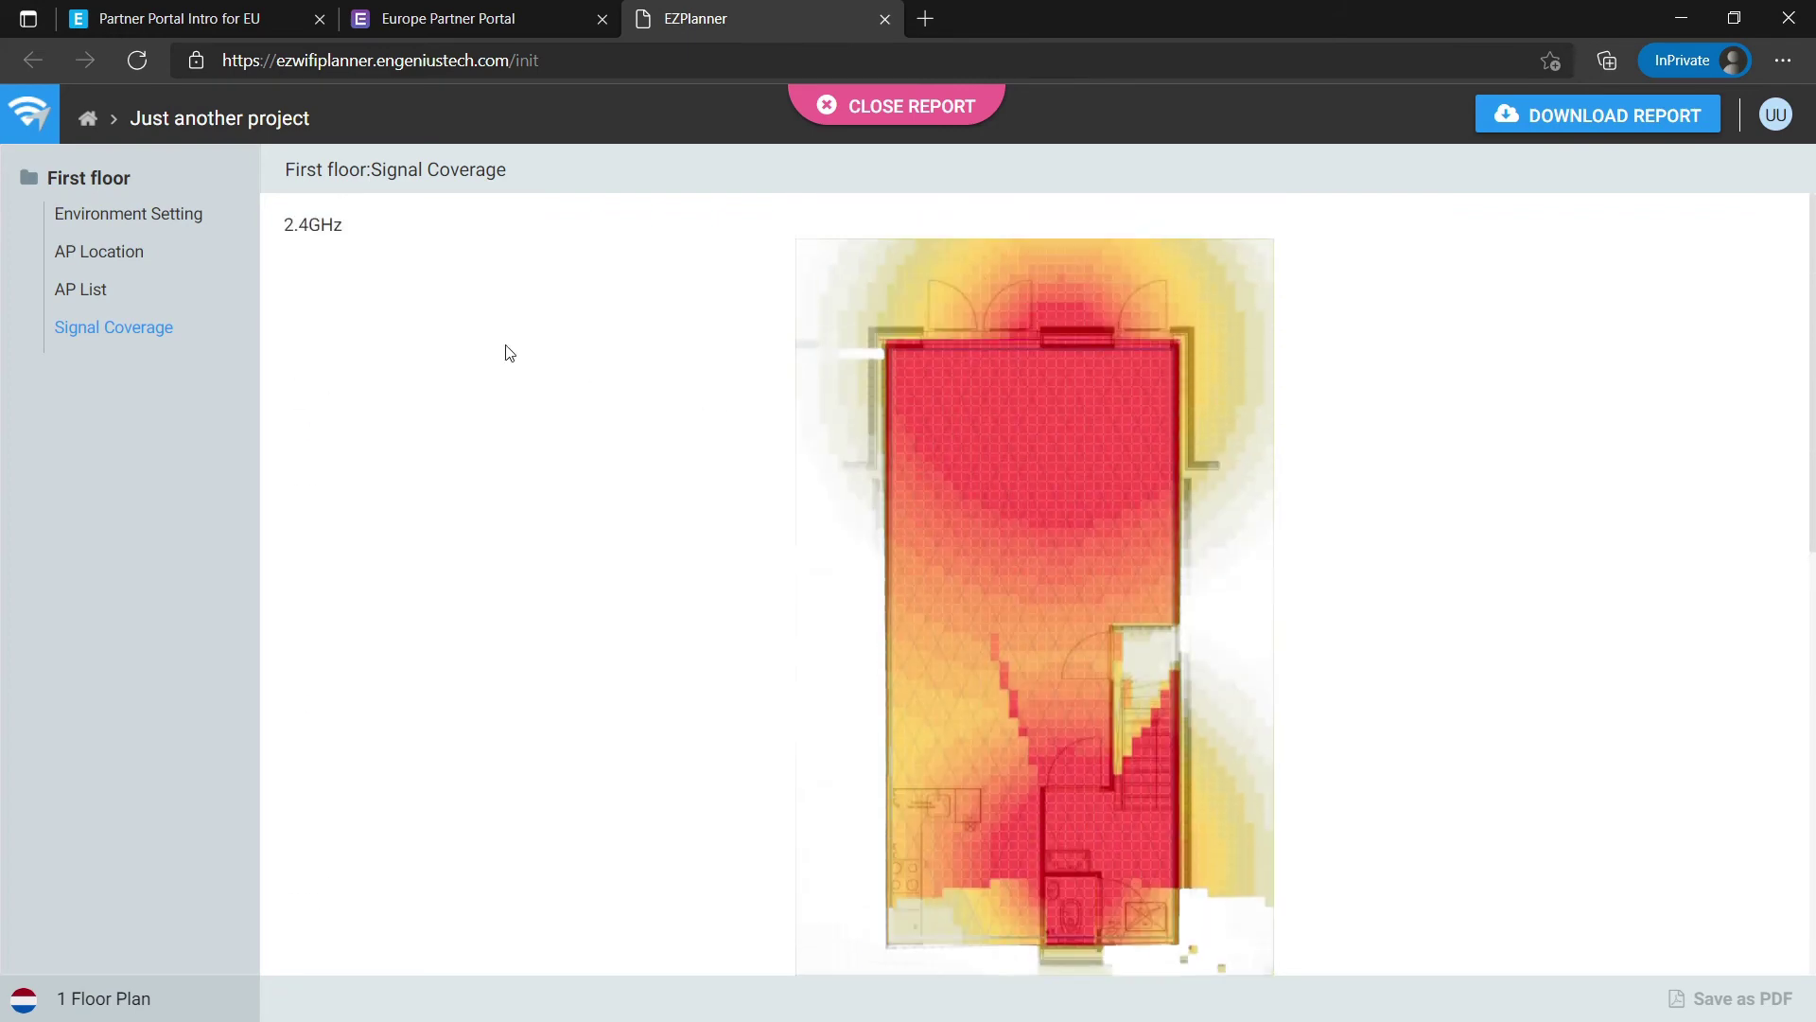
- Revisit the AP List, then return to Signal Coverage, ending on the 2.4GHz heat map
{"action": "left_click", "coordinate": [79, 291]}
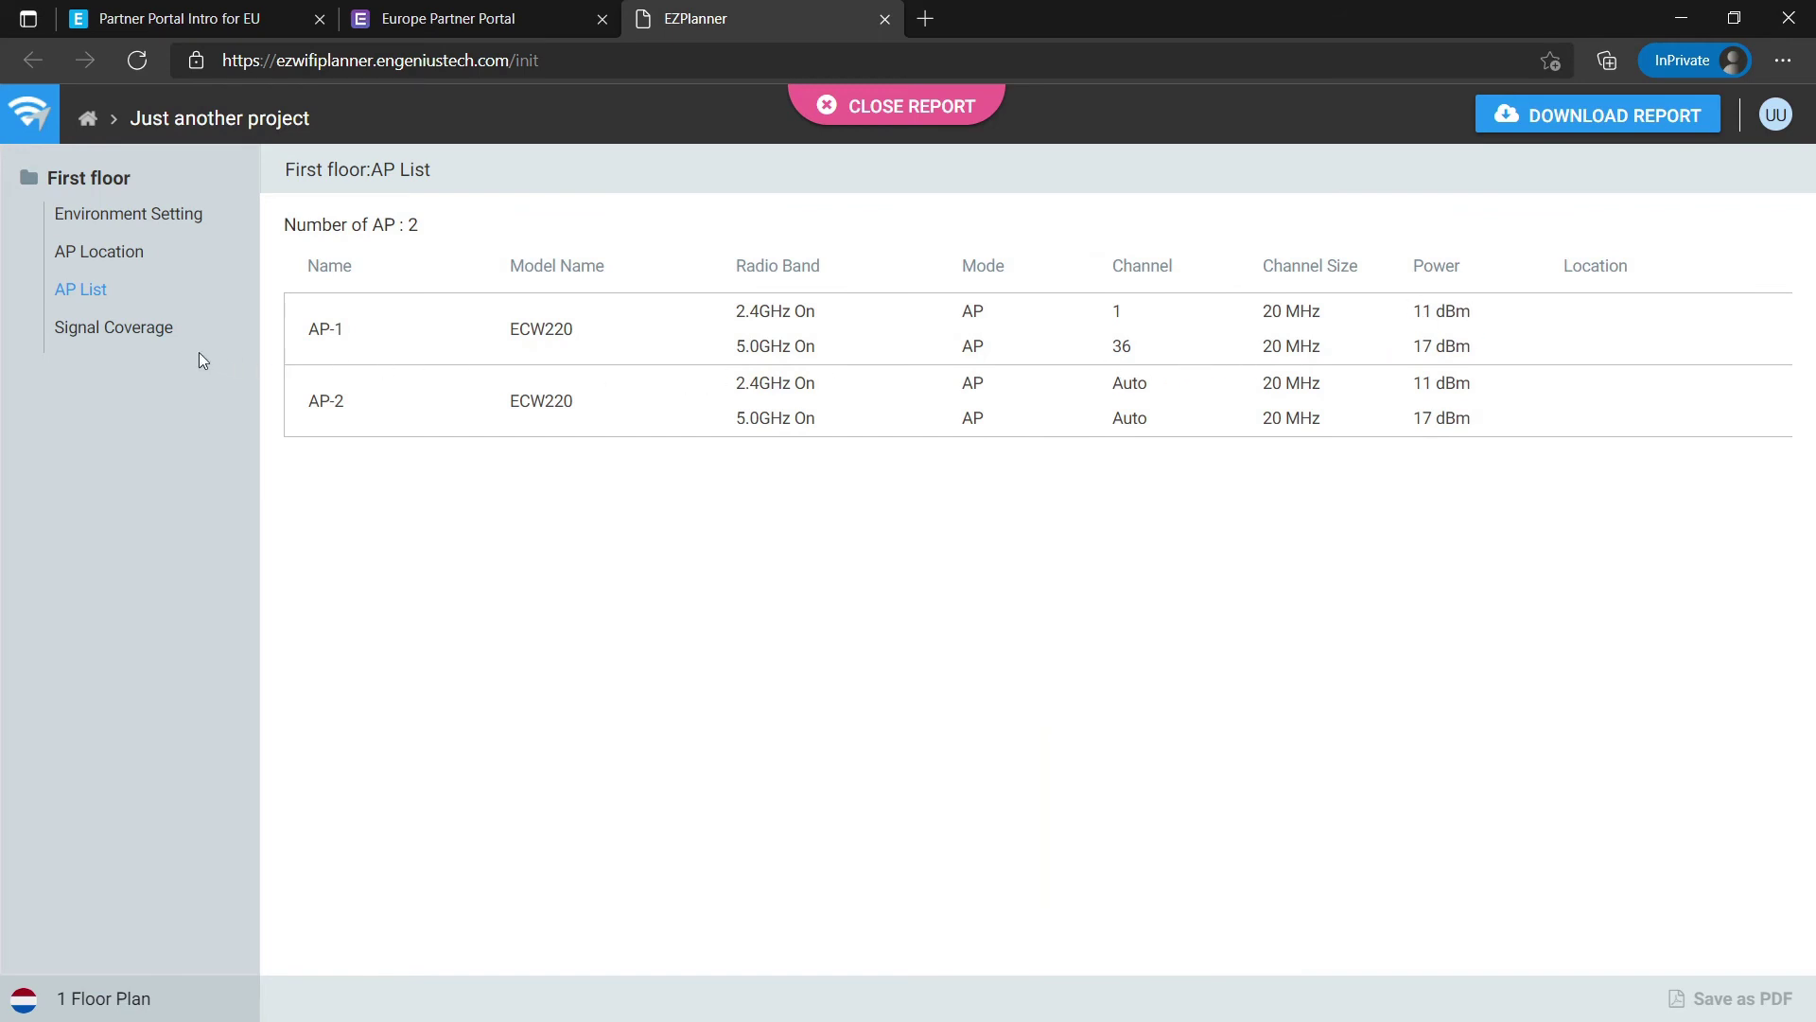
{"action": "left_click", "coordinate": [138, 331]}
{"action": "scroll", "coordinate": [818, 429], "scroll_direction": "down", "scroll_amount": 8}
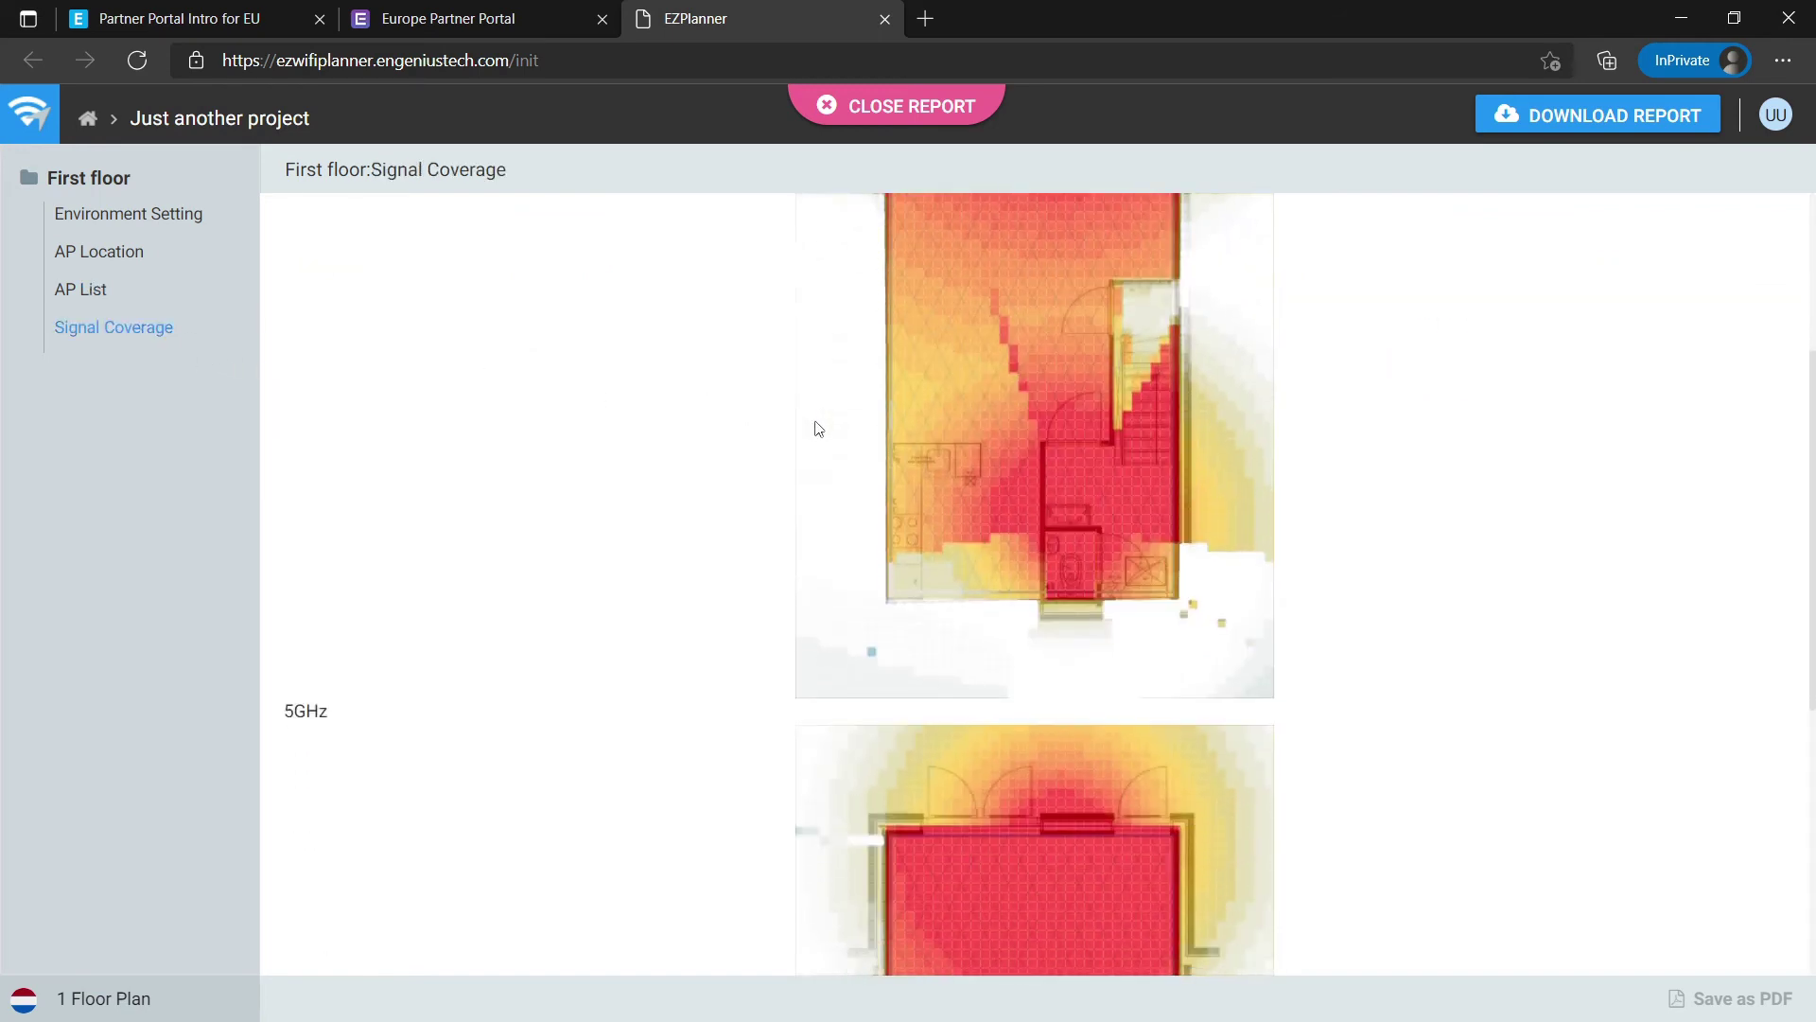
{"action": "scroll", "coordinate": [822, 430], "scroll_direction": "up", "scroll_amount": 3}
{"action": "scroll", "coordinate": [908, 422], "scroll_direction": "up", "scroll_amount": 5}
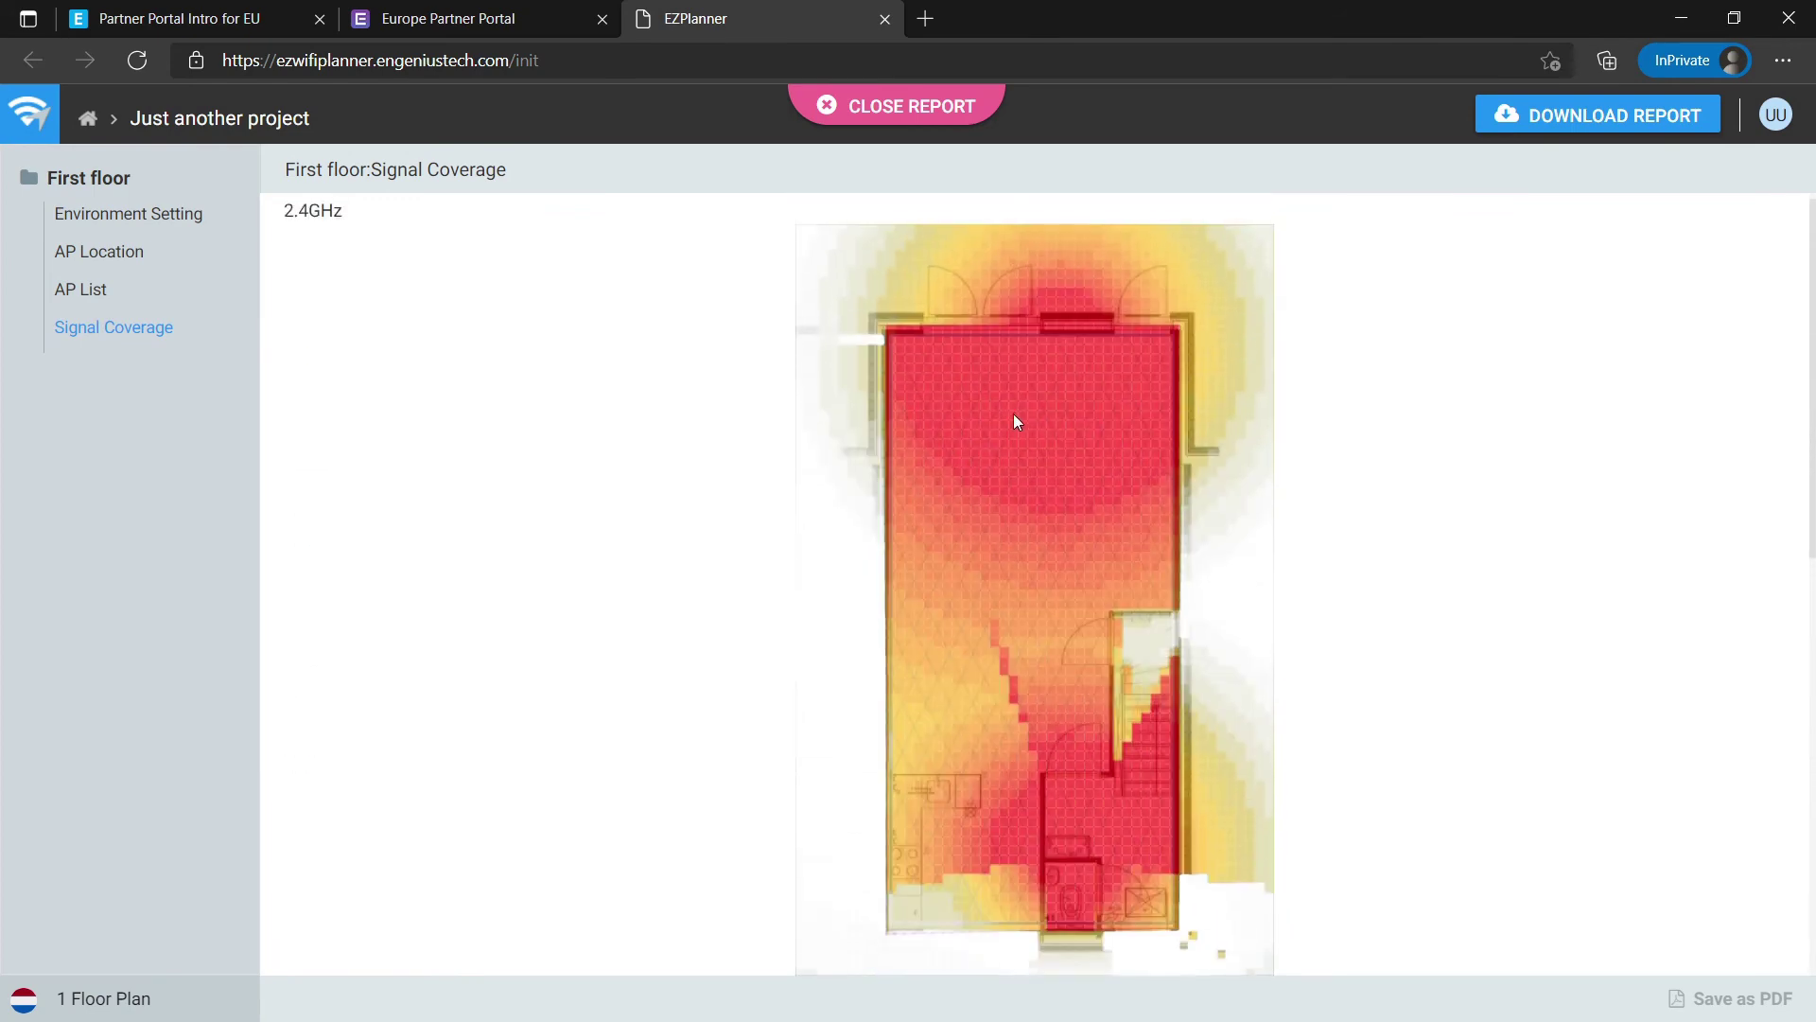
- Download the report PDF with all floors, prepared for Myself, location Eindhoven / NL
{"action": "left_click", "coordinate": [1595, 123]}
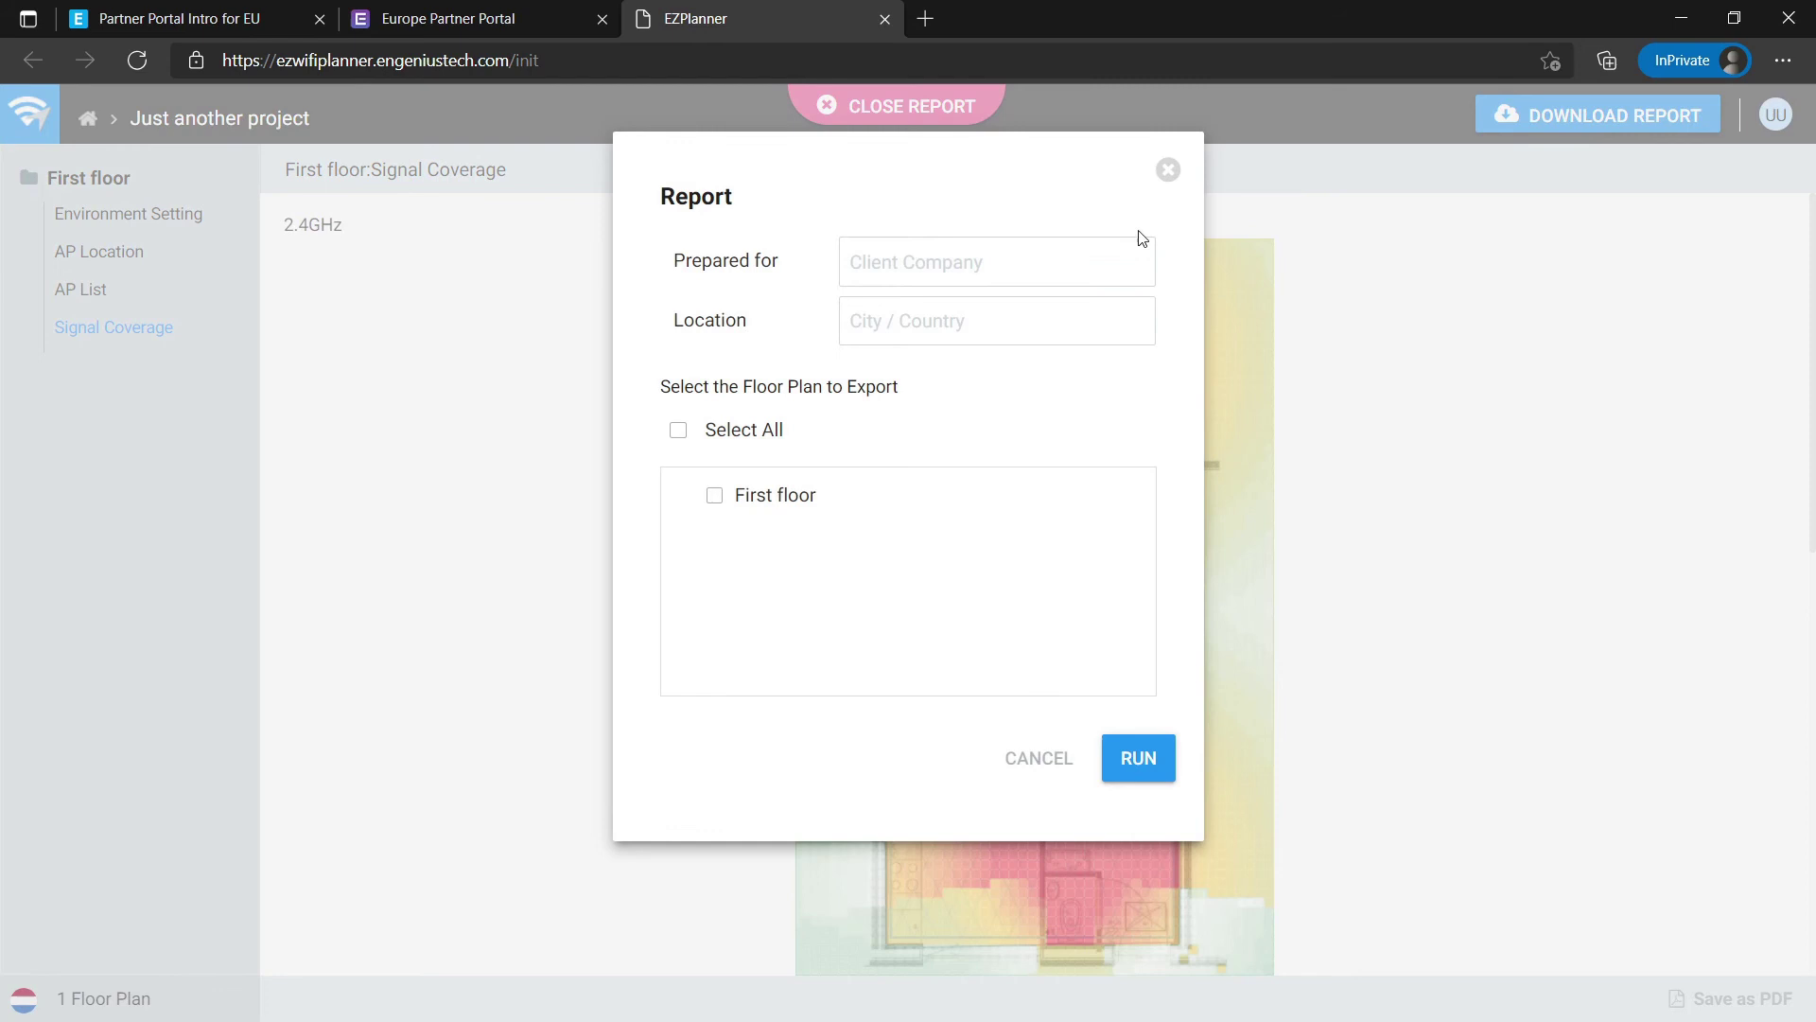
{"action": "left_click", "coordinate": [986, 261]}
{"action": "type", "text": "Myself"}
{"action": "type", "text": "Ams"}
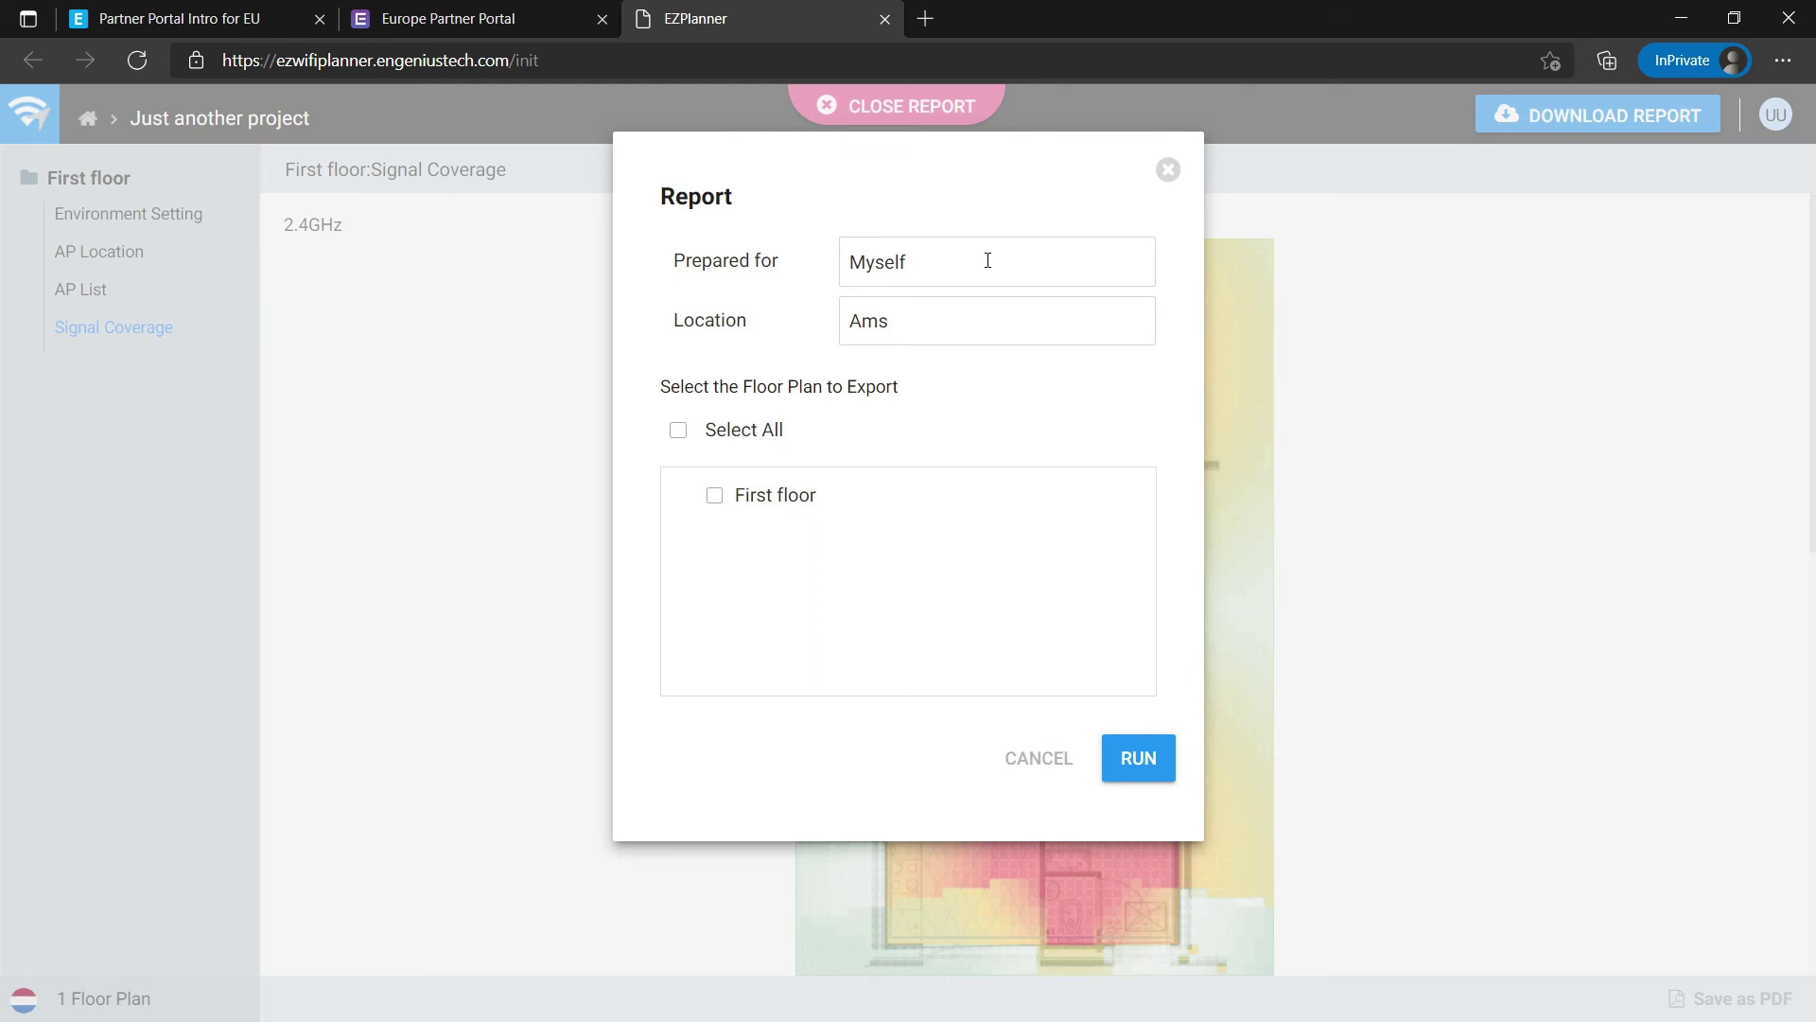
{"action": "key", "text": "BackSpace"}
{"action": "key", "text": "BackSpace"}
{"action": "key", "text": "BackSpace"}
{"action": "type", "text": "Eindhovem"}
{"action": "key", "text": "BackSpace"}
{"action": "type", "text": "n / "}
{"action": "type", "text": "The"}
{"action": "key", "text": "BackSpace"}
{"action": "key", "text": "BackSpace"}
{"action": "key", "text": "BackSpace"}
{"action": "type", "text": "NL"}
{"action": "left_click", "coordinate": [678, 430]}
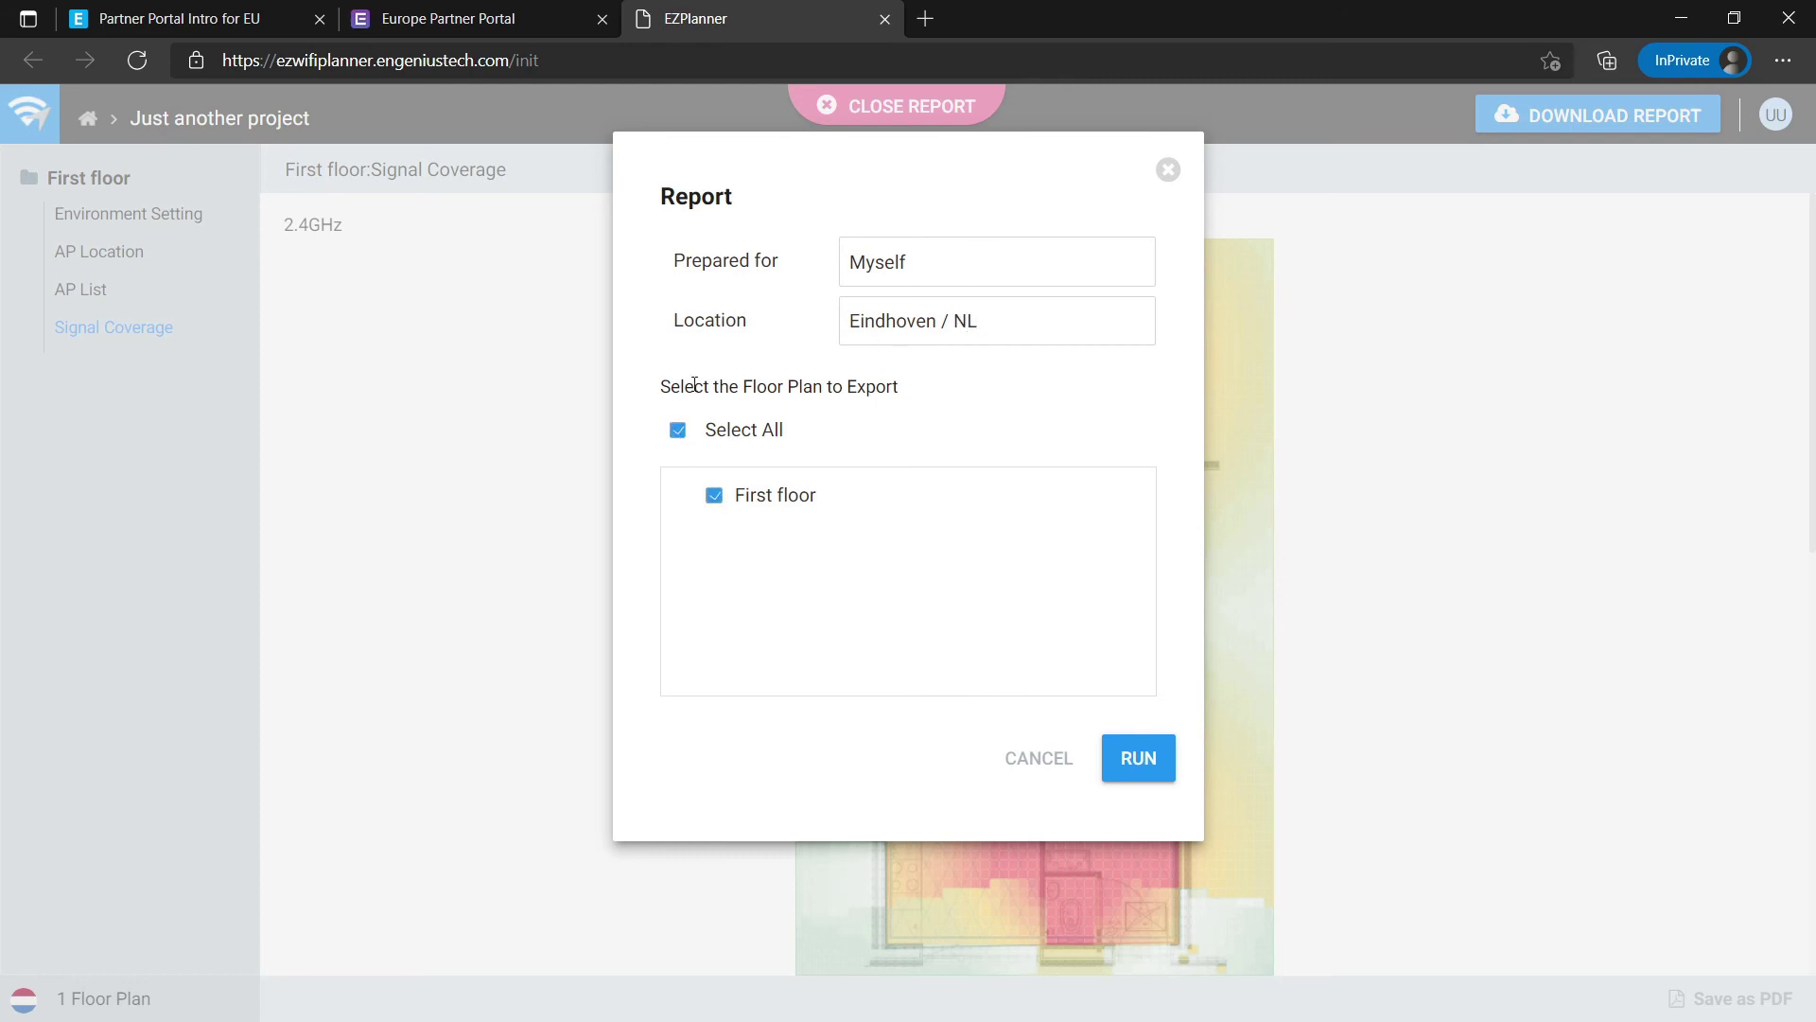
{"action": "left_click", "coordinate": [1134, 774]}
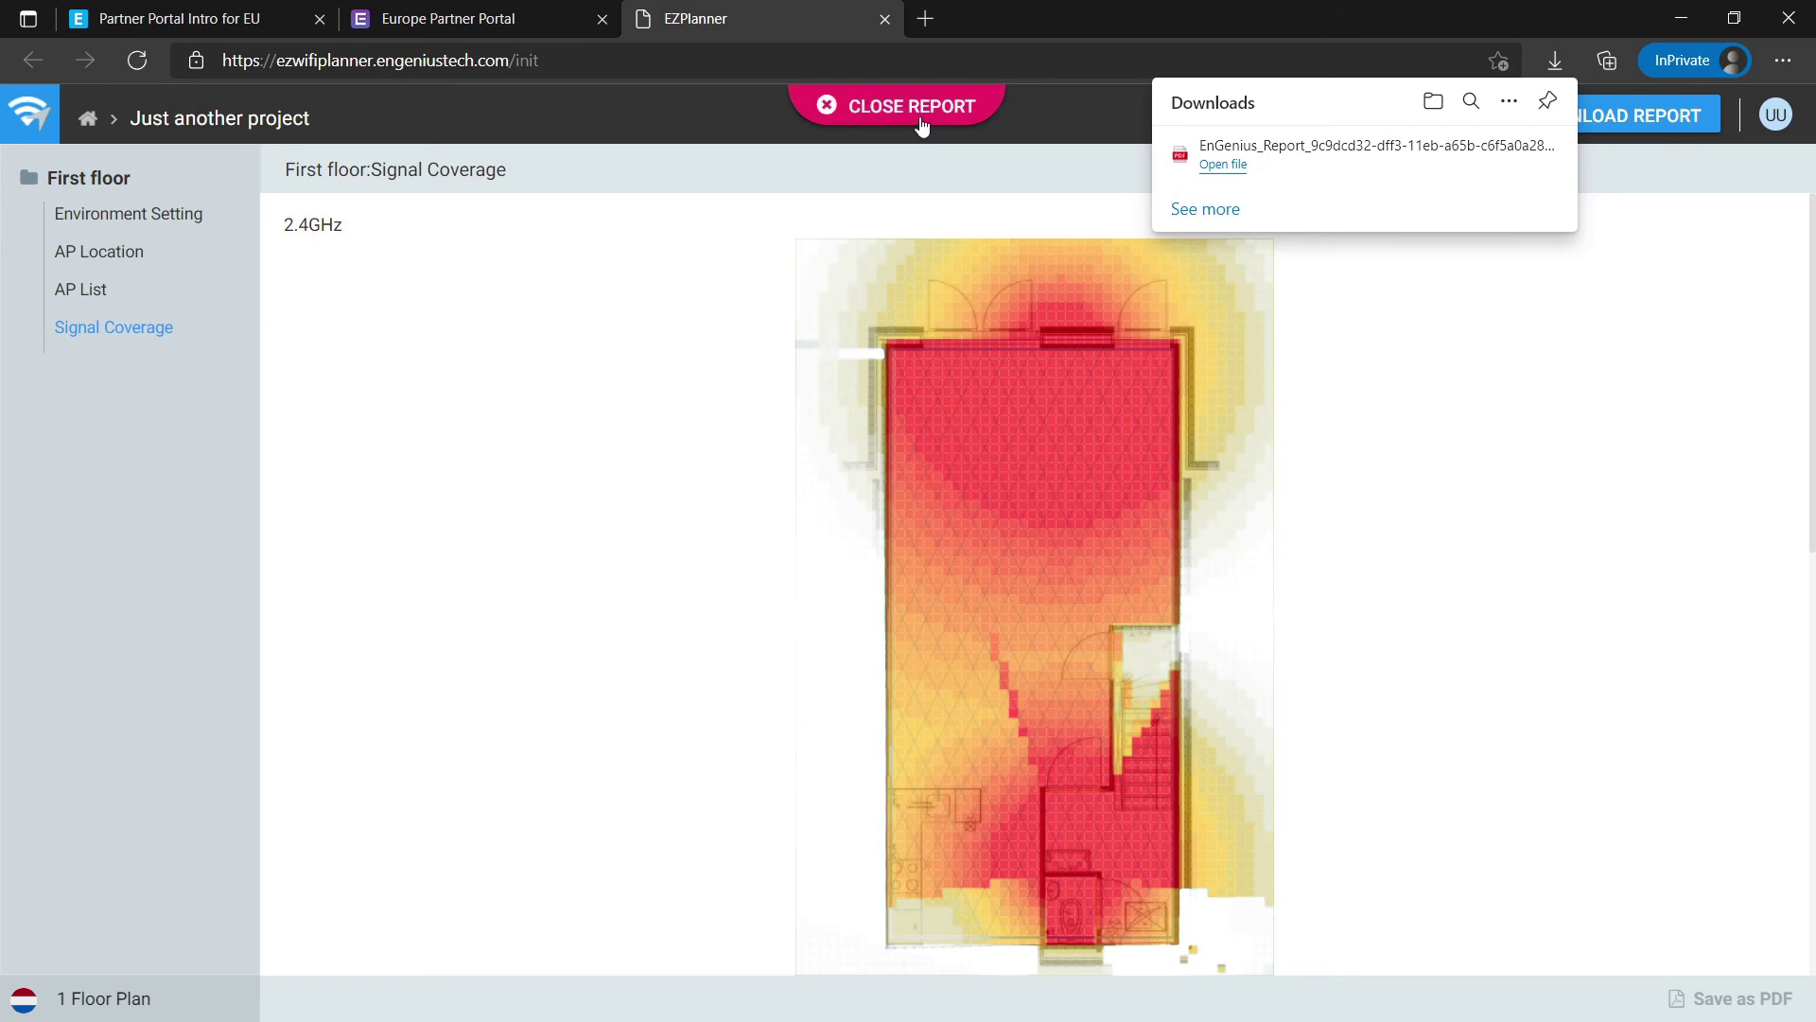
- Close the report and reopen Just another project from the All Projects list
{"action": "left_click", "coordinate": [839, 107]}
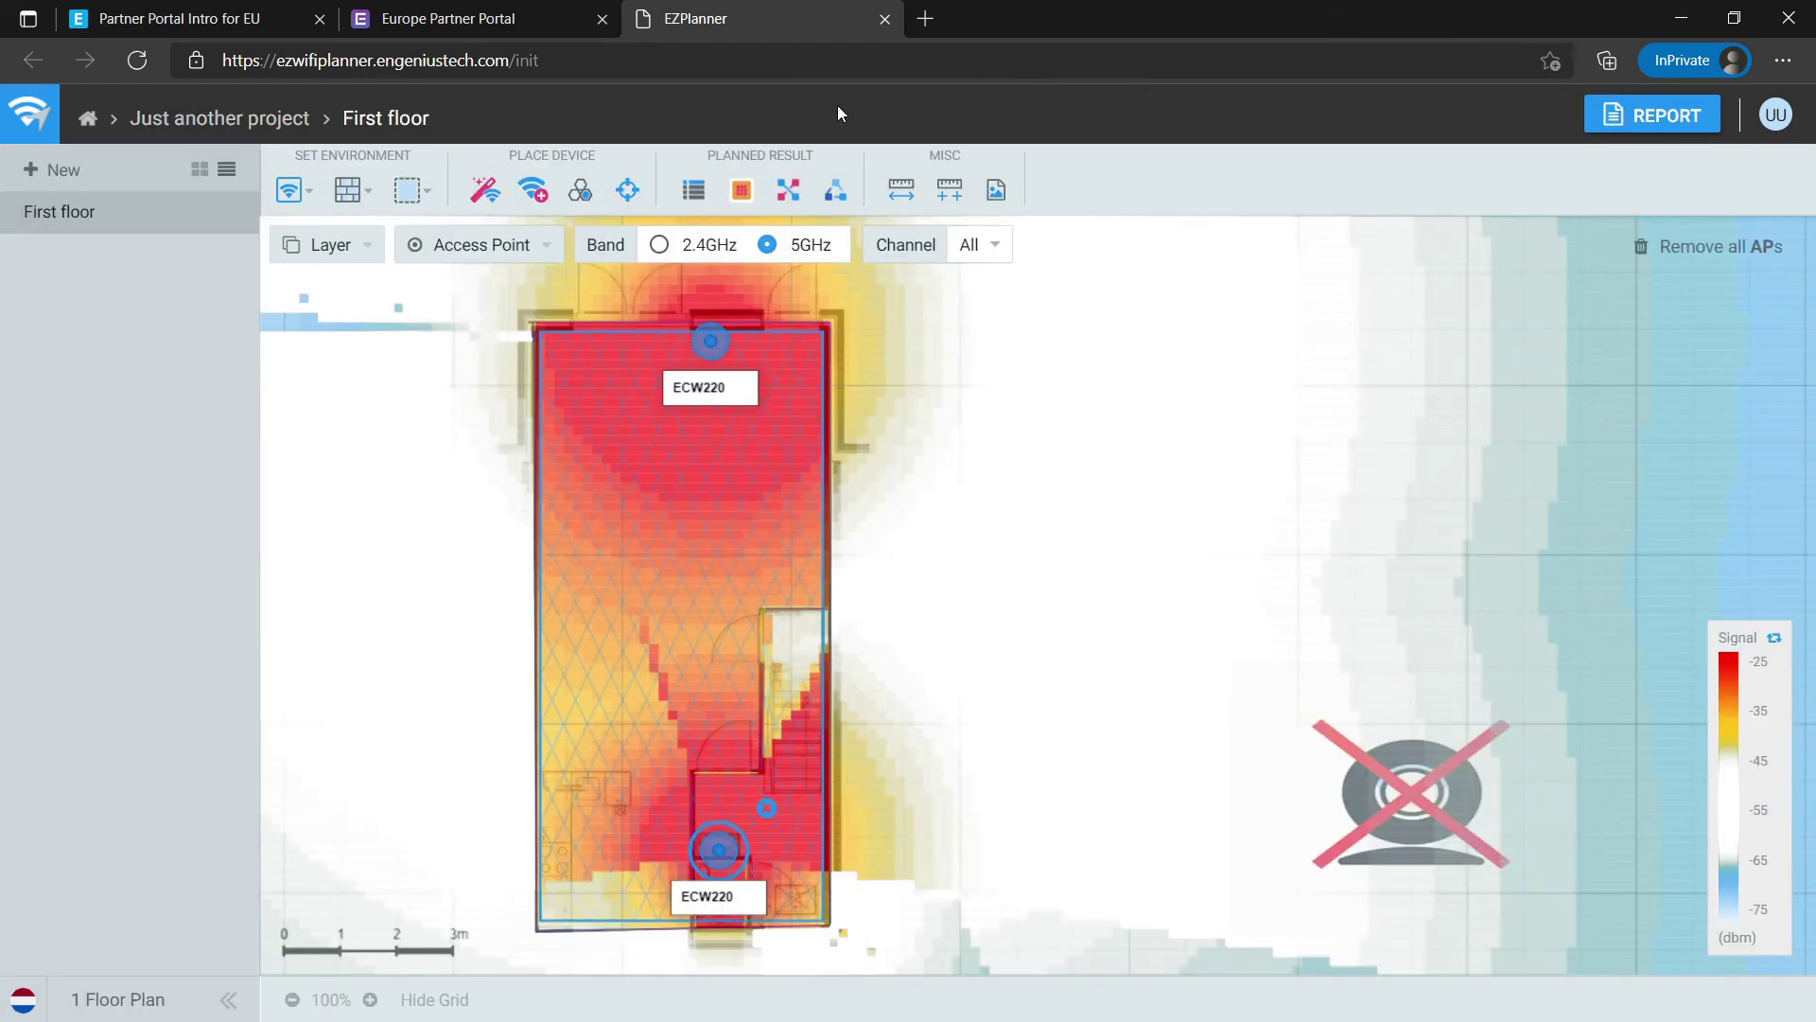
{"action": "left_click", "coordinate": [85, 117]}
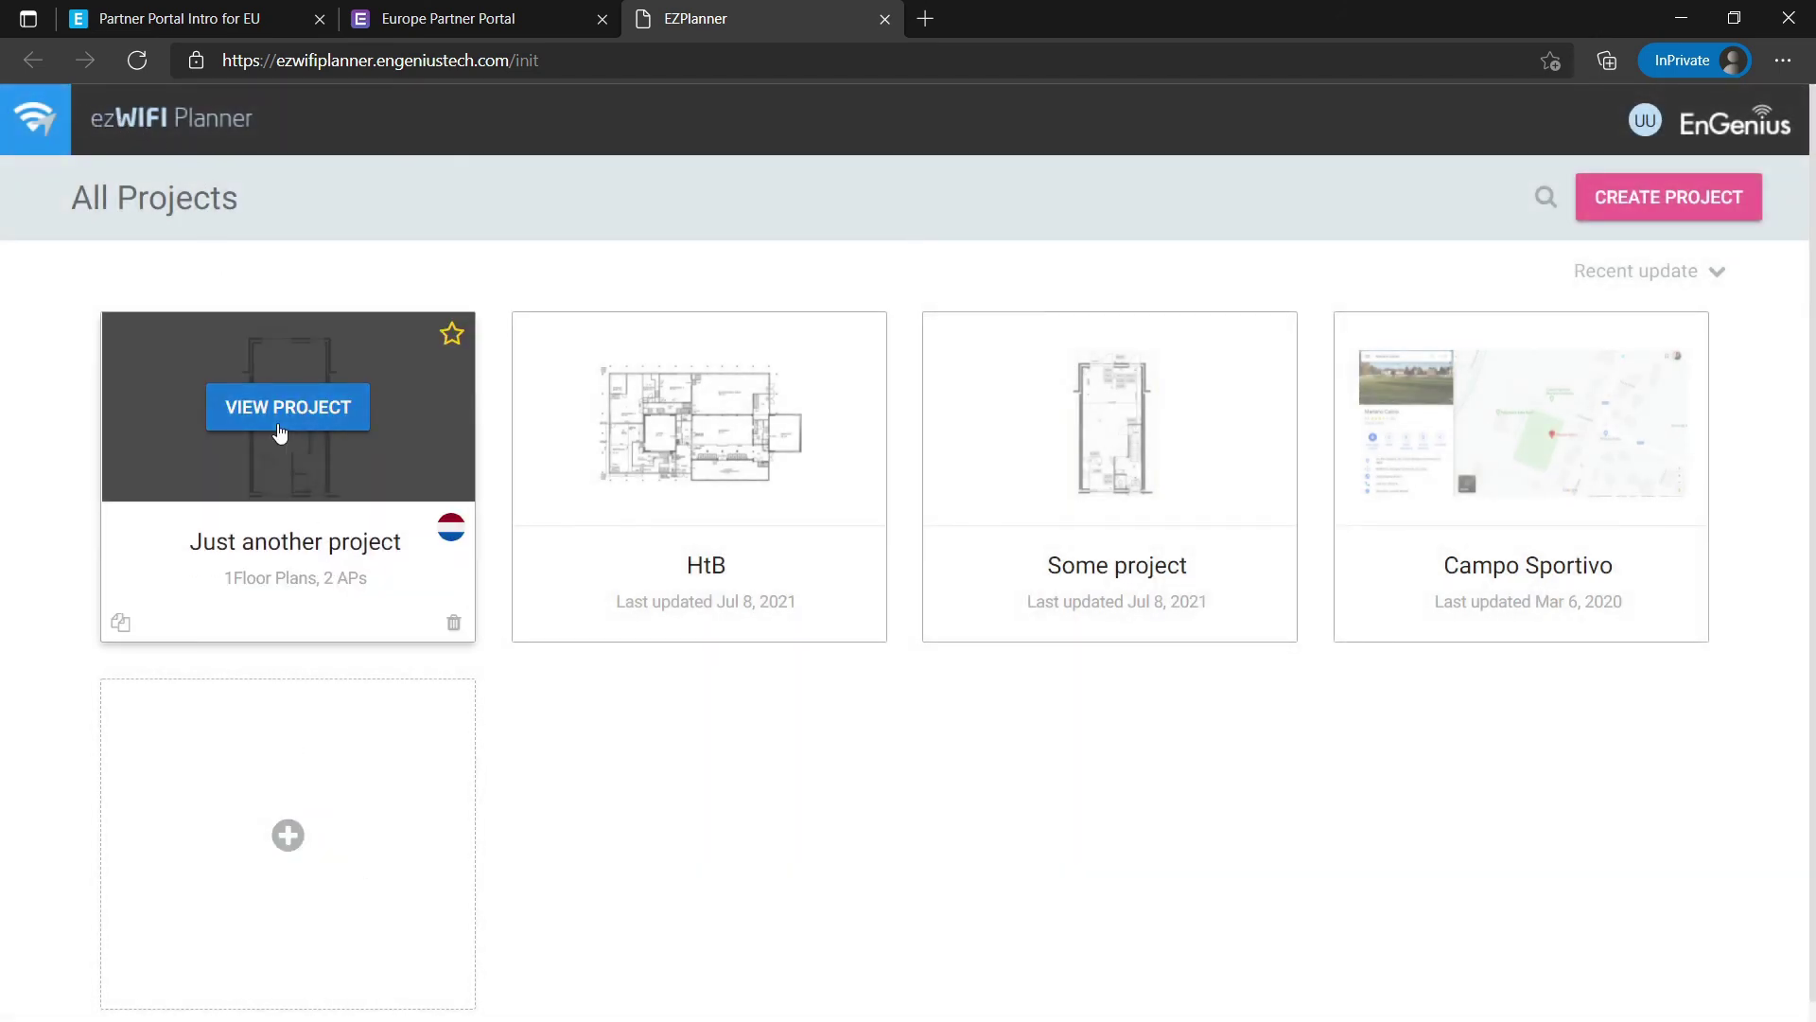
{"action": "left_click", "coordinate": [280, 432]}
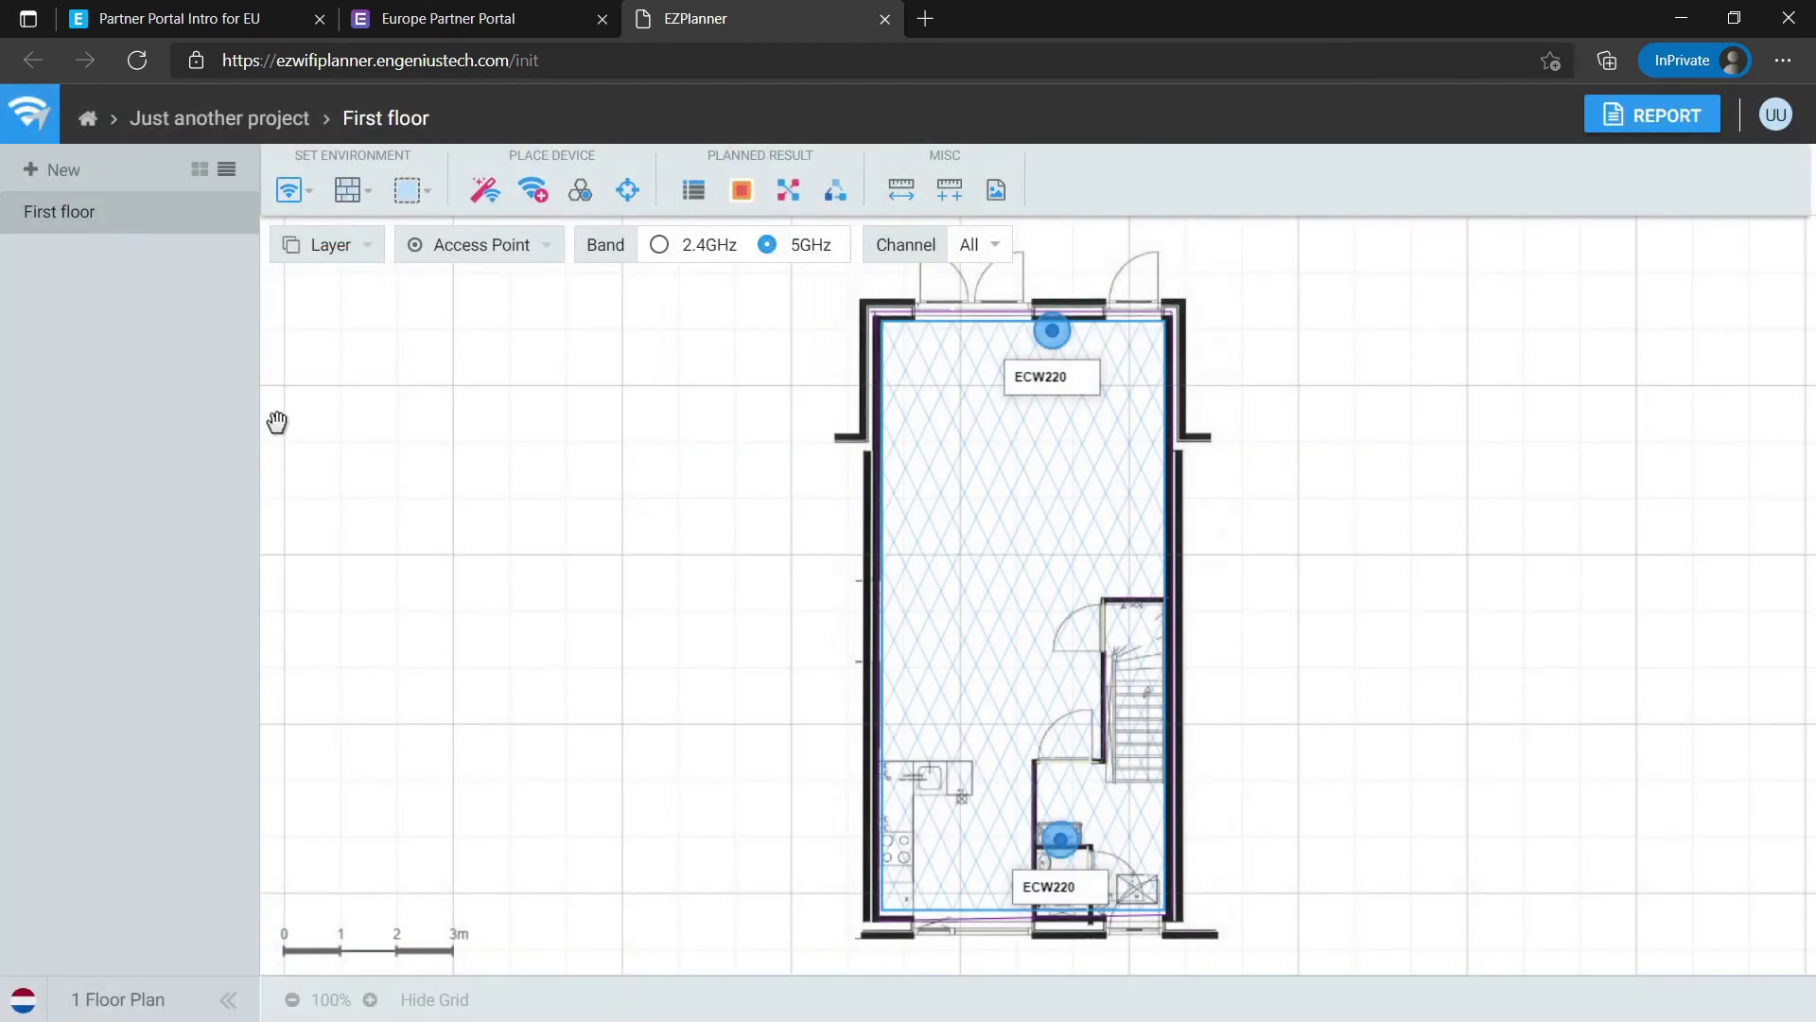